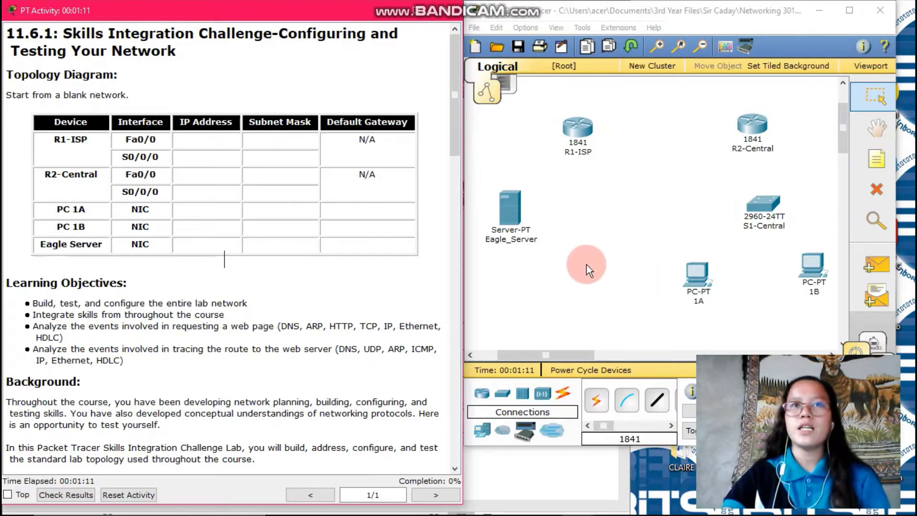
Step: Connect Eagle_Server's FastEthernet to R1-ISP's FastEthernet0/0 with a copper cross-over cable
left_click_drag(606, 428, 618, 429)
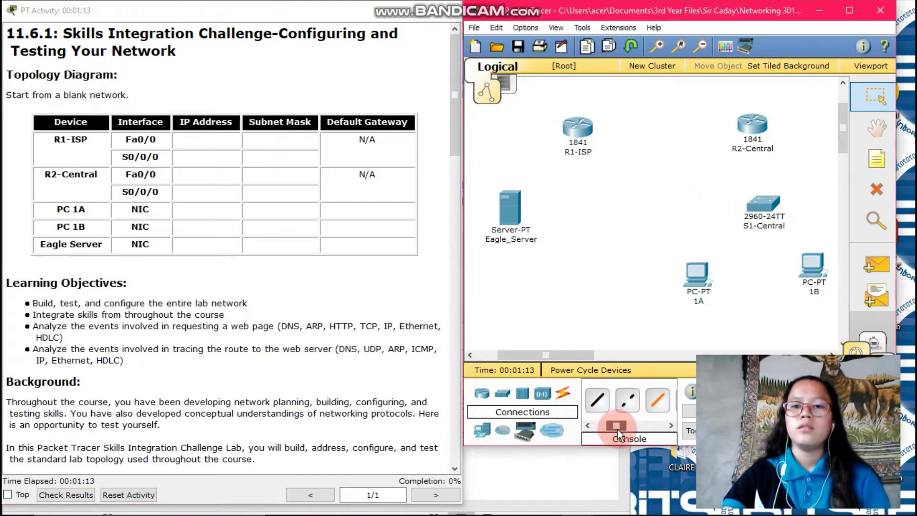
left_click(628, 403)
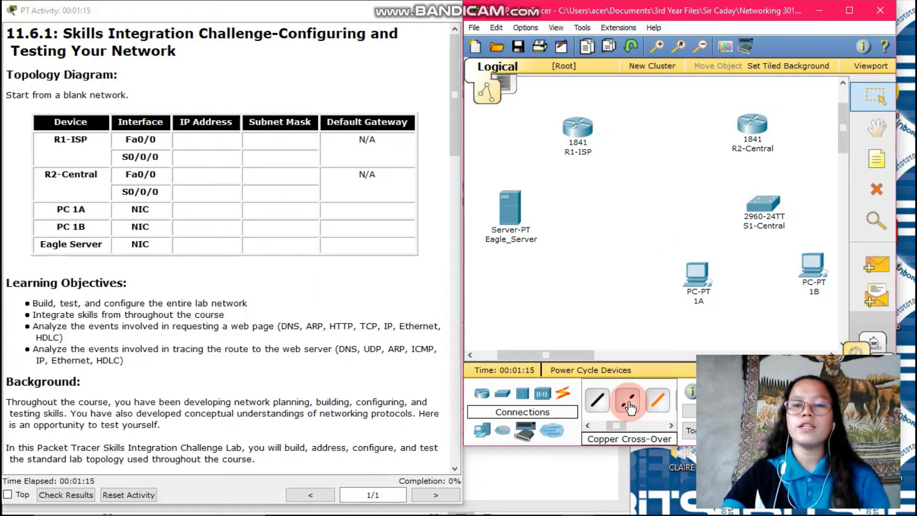
left_click(505, 207)
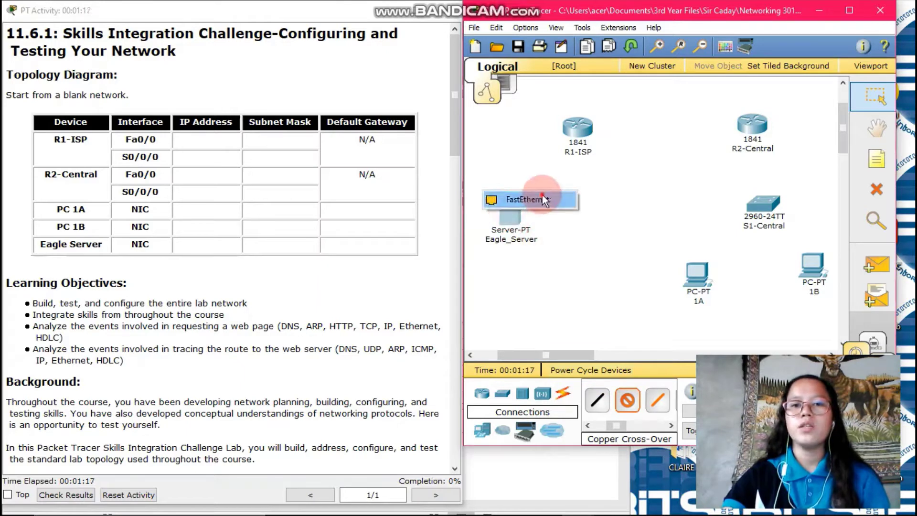
left_click(525, 200)
left_click(577, 126)
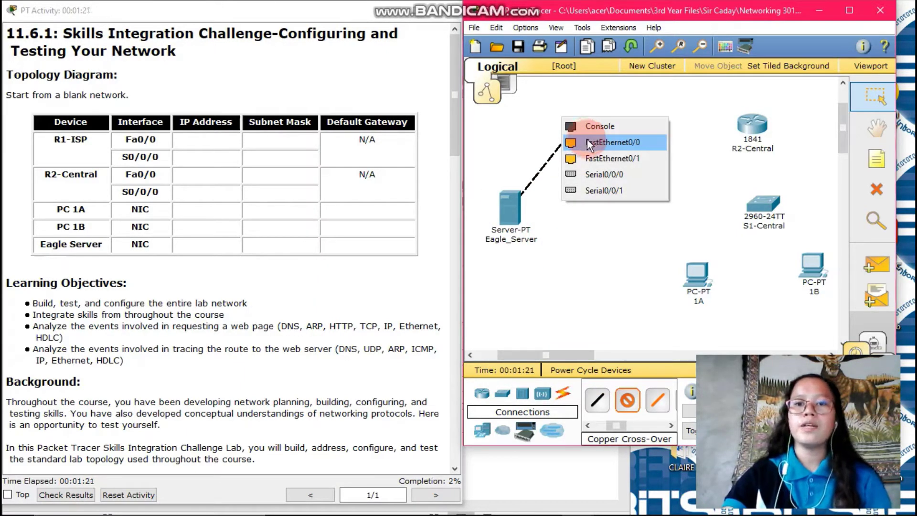
left_click(587, 142)
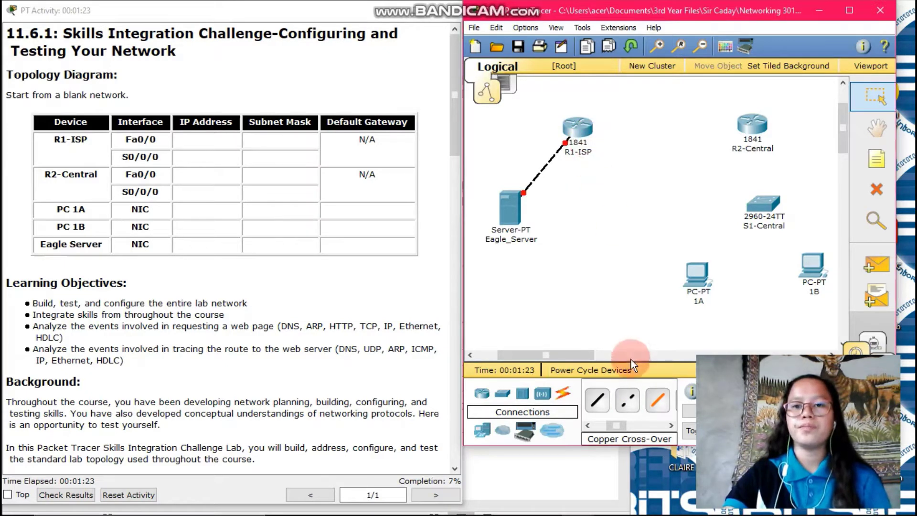
Step: Link R1-ISP Serial0/0/0 to R2-Central Serial0/0/0 with a serial DCE cable
left_click_drag(617, 424, 641, 425)
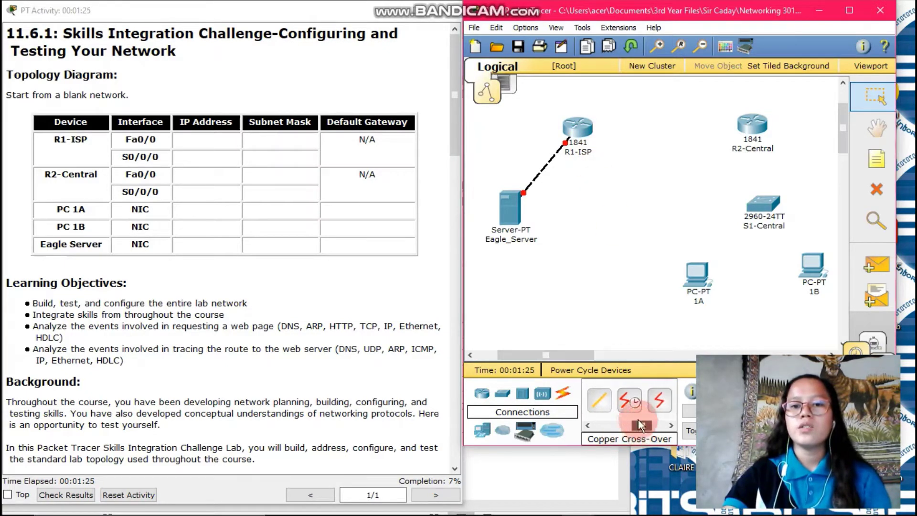
left_click(629, 400)
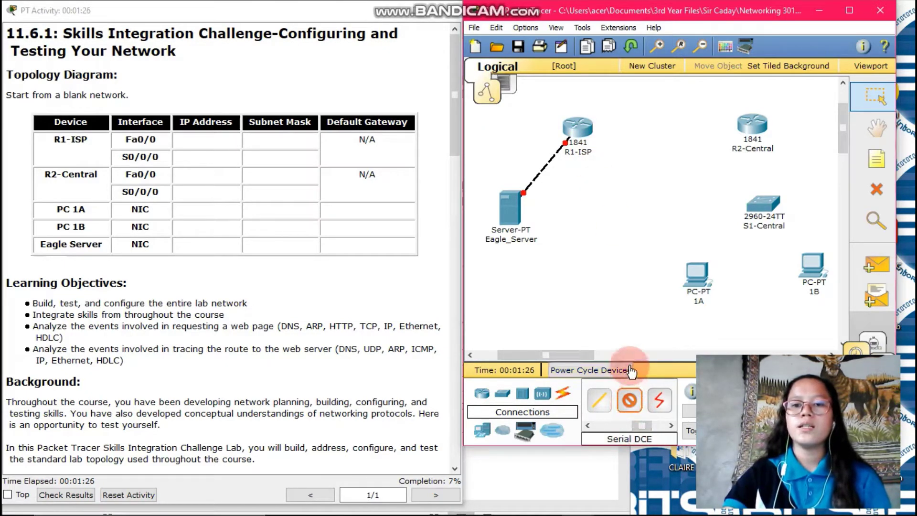
left_click(576, 126)
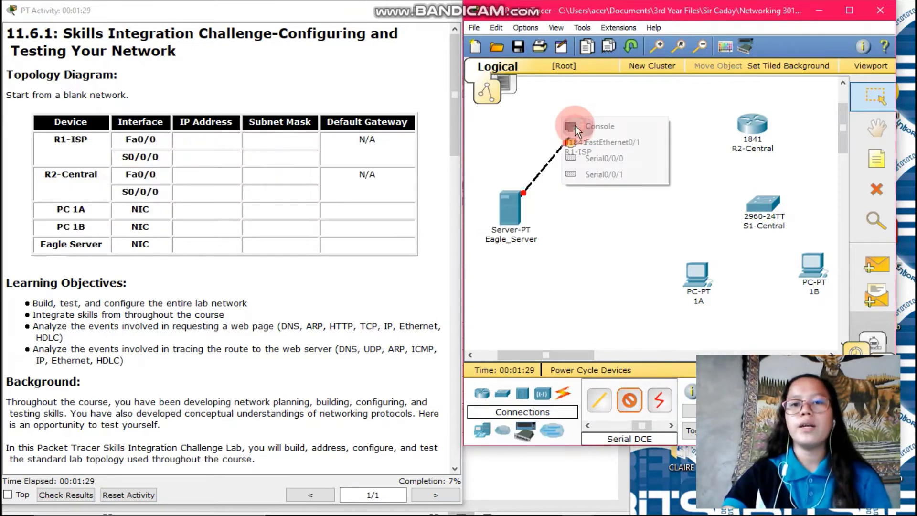
left_click(590, 157)
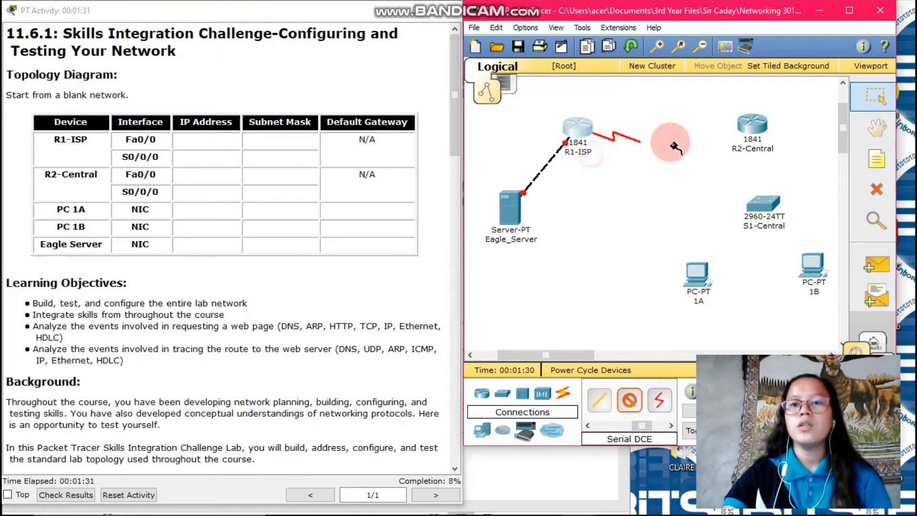
left_click(750, 124)
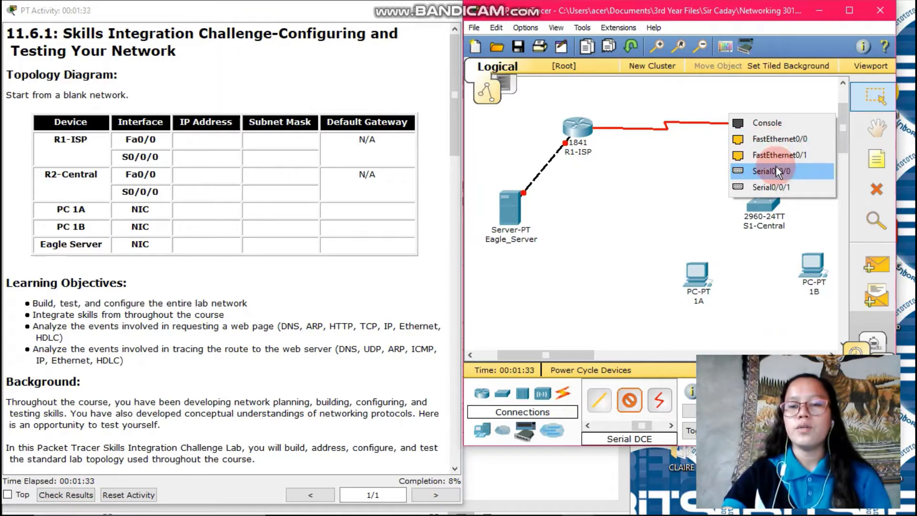
left_click(775, 170)
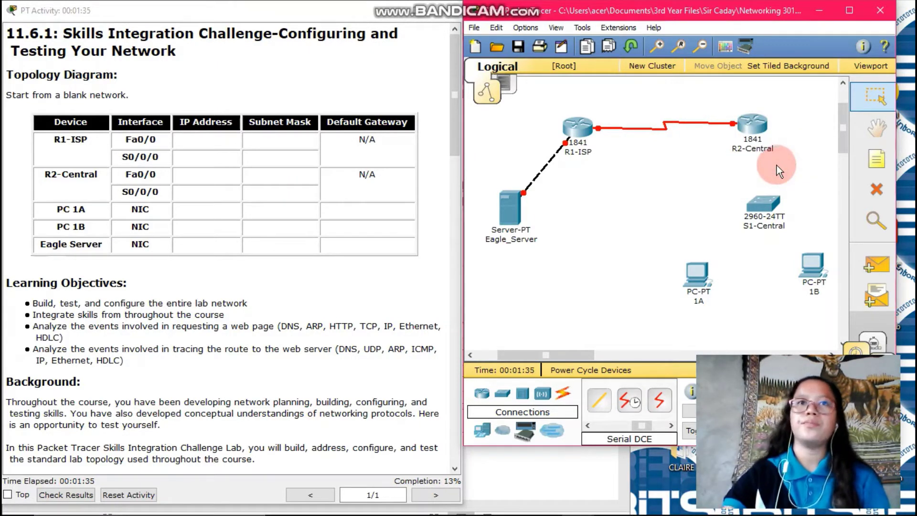
left_click(640, 428)
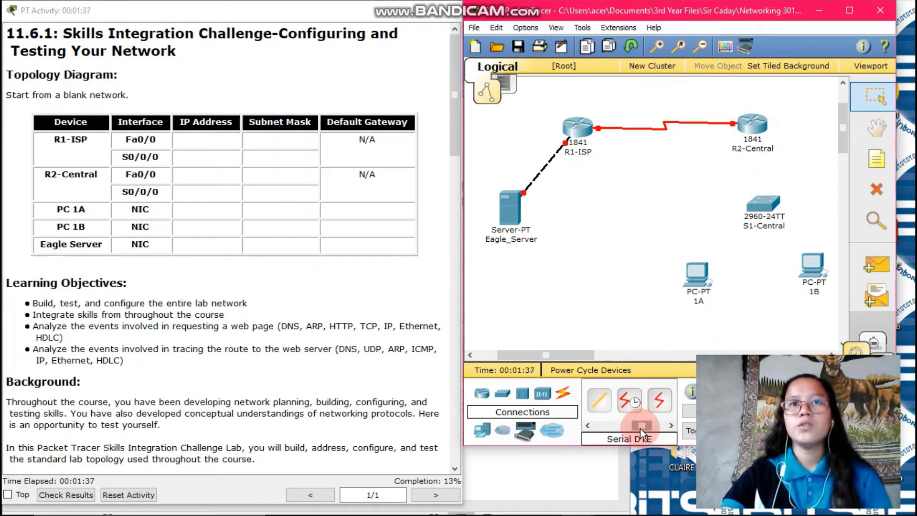
left_click_drag(640, 428, 606, 434)
Step: Cable PC 1A to S1-Central Fa0/1 and PC 1B to Fa0/2 with straight-through copper
left_click(637, 400)
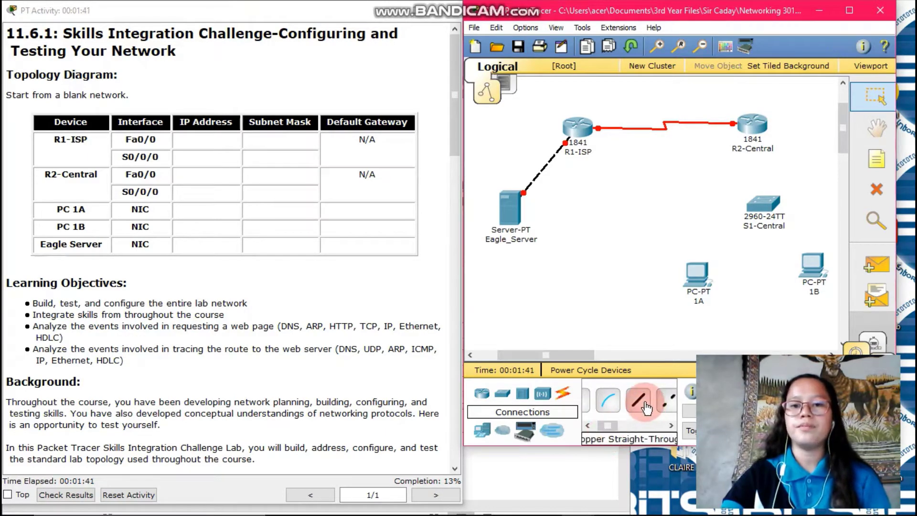
left_click(697, 274)
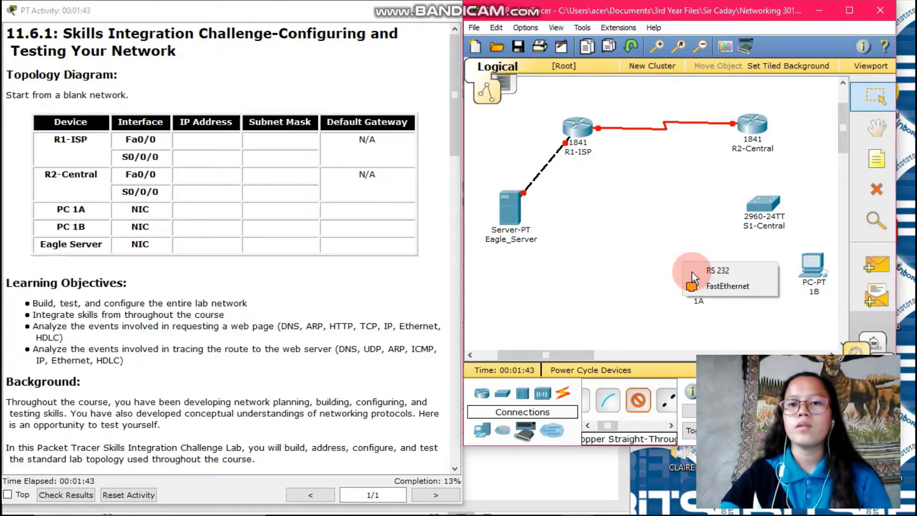
left_click(711, 286)
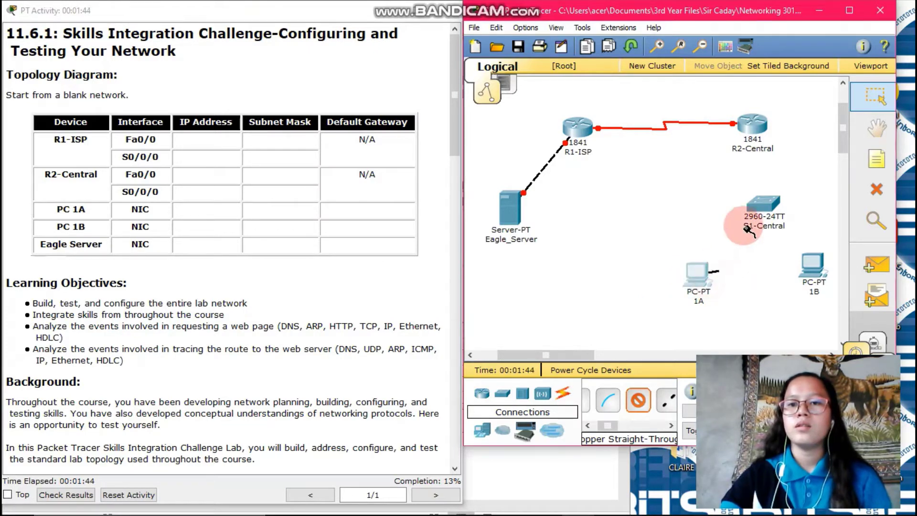
left_click(762, 205)
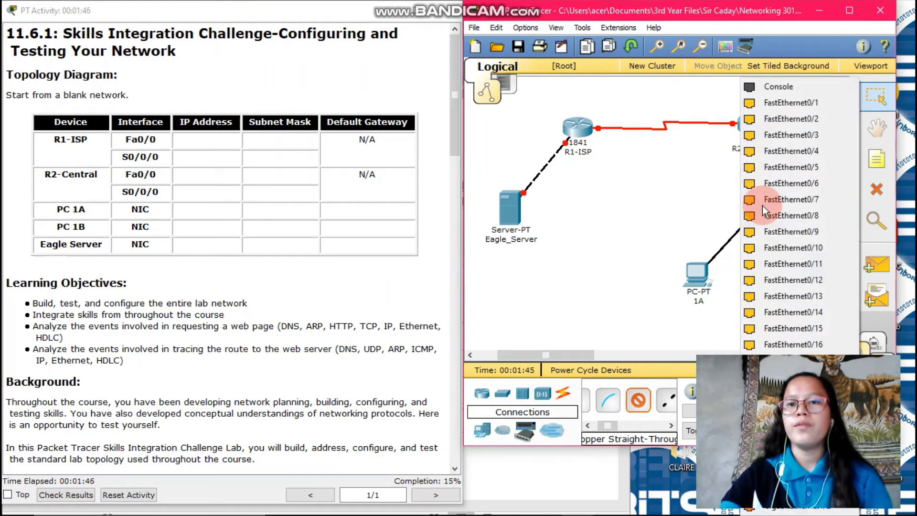
left_click(800, 104)
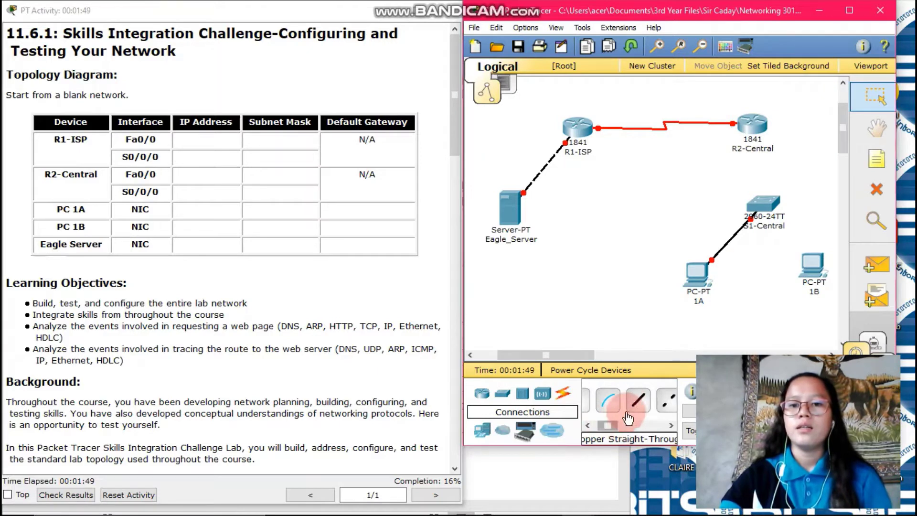
left_click(638, 400)
left_click(819, 270)
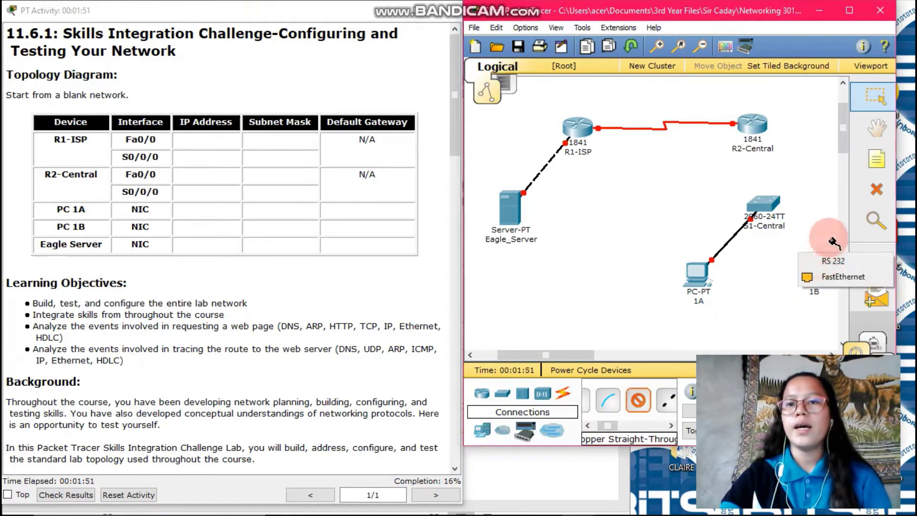
left_click(826, 274)
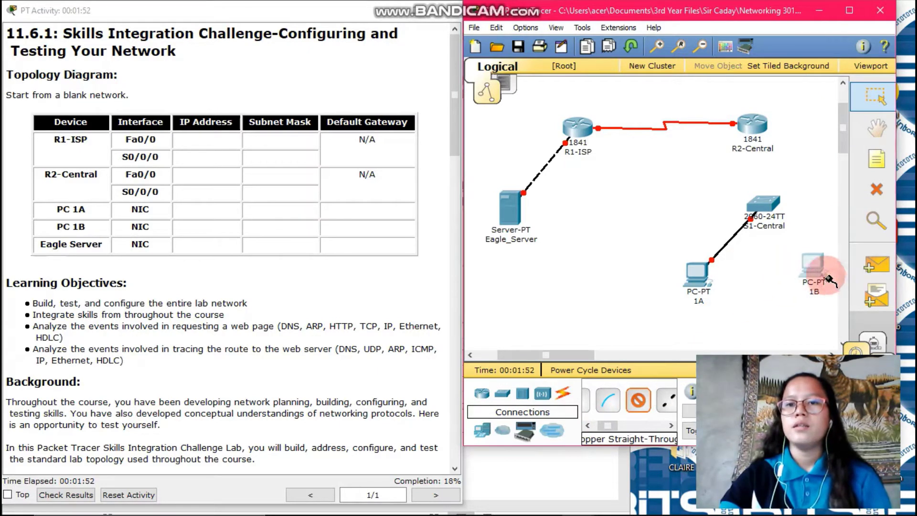
left_click(763, 204)
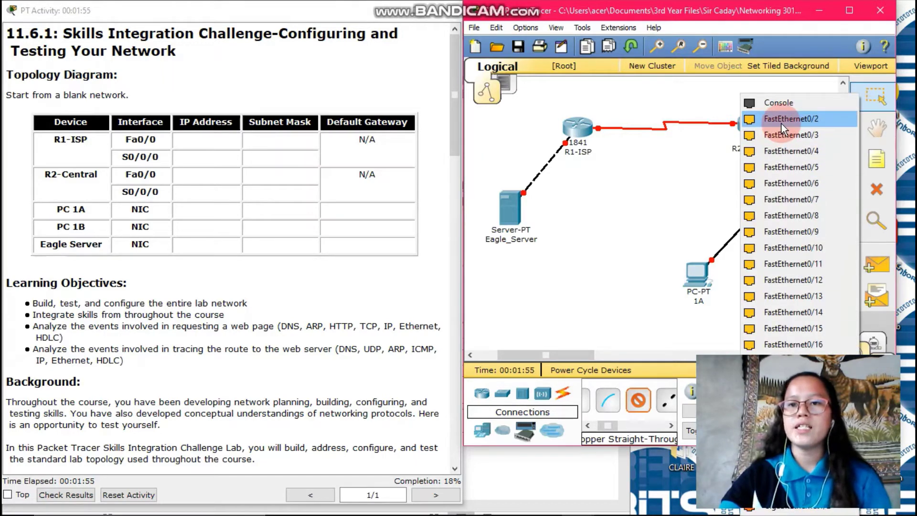
left_click(781, 124)
Step: Uplink S1-Central to R2-Central's FastEthernet0/0 with a straight-through cable
left_click(641, 404)
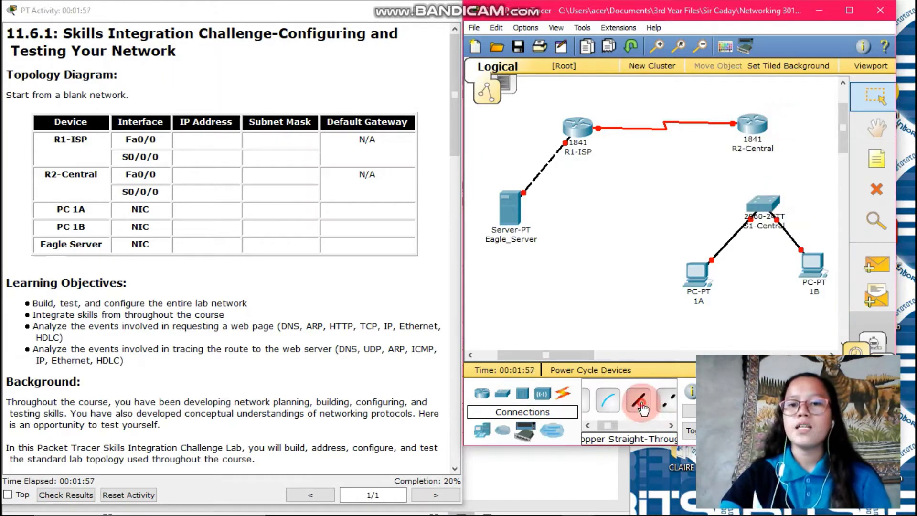
left_click(767, 204)
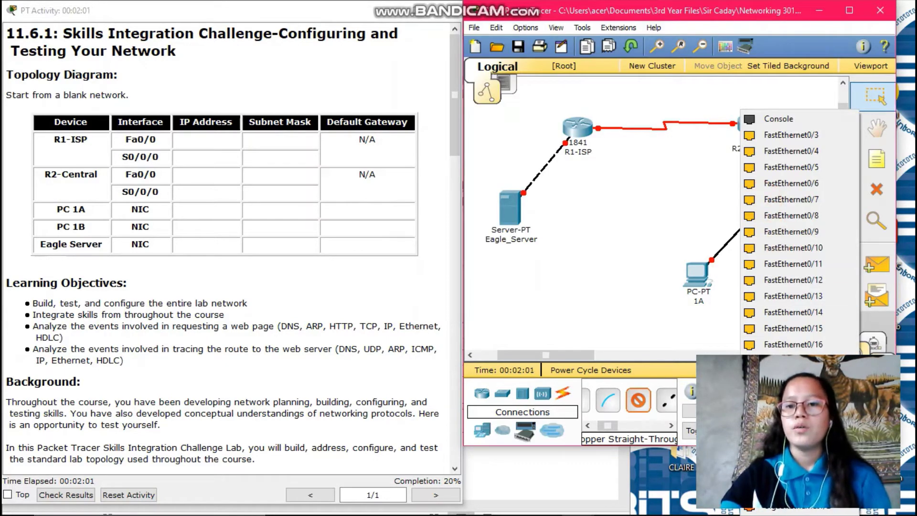
left_click(793, 135)
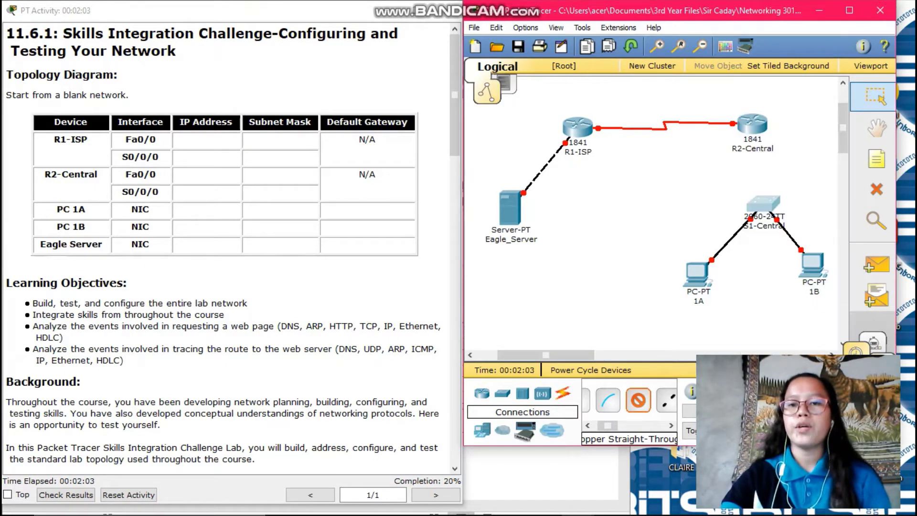
left_click(756, 123)
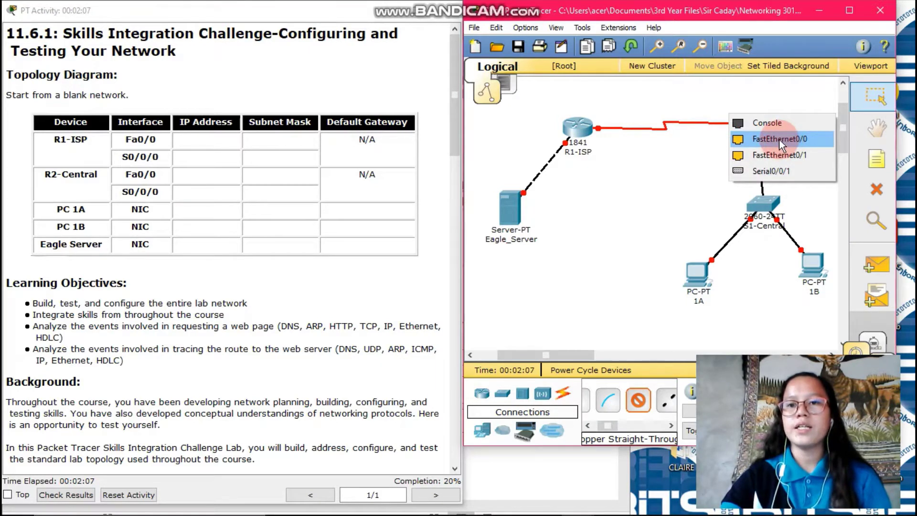
left_click(778, 140)
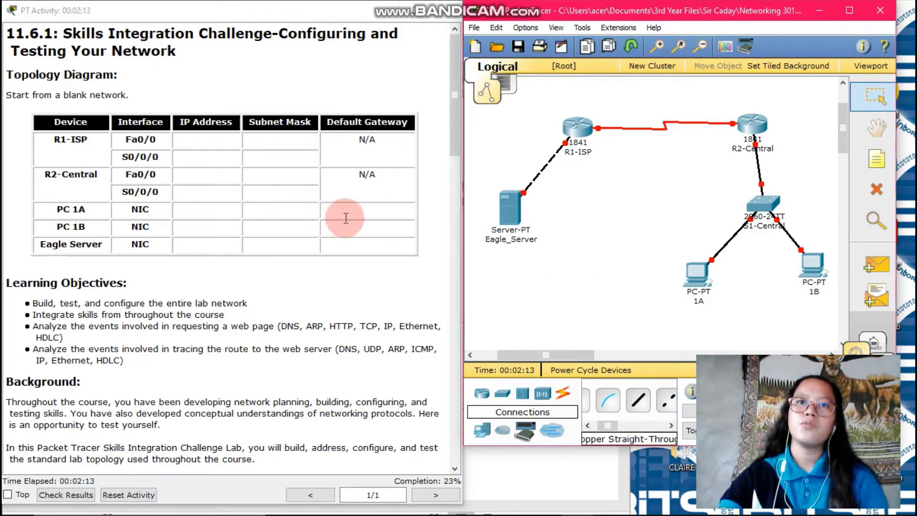
Step: Scroll the instructions to the IP assignment rules and Task 2, checking the Word IP addressing table
scroll(347, 215, "down", 15)
scroll(298, 263, "down", 2)
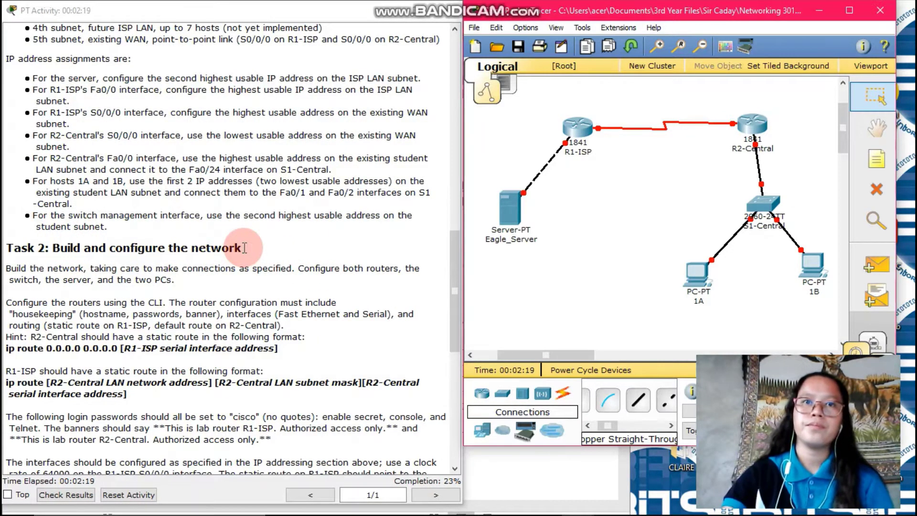
left_click(504, 474)
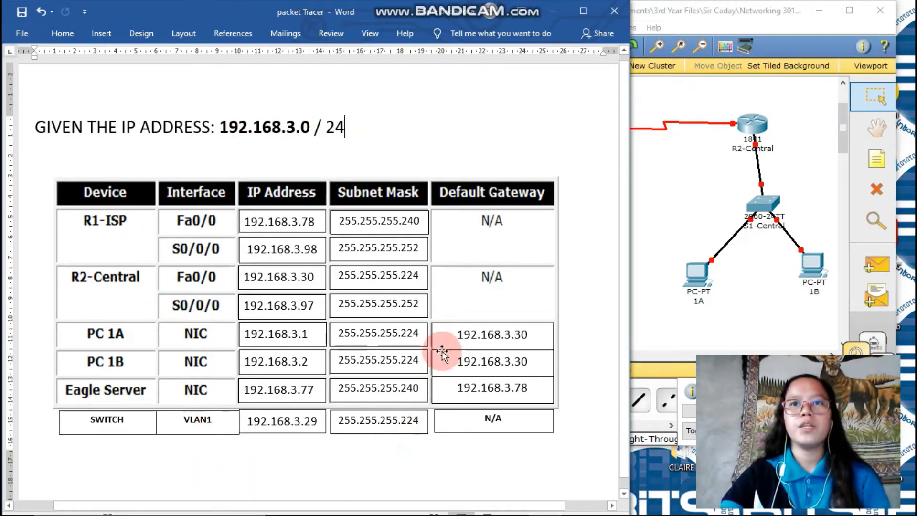
left_click(663, 341)
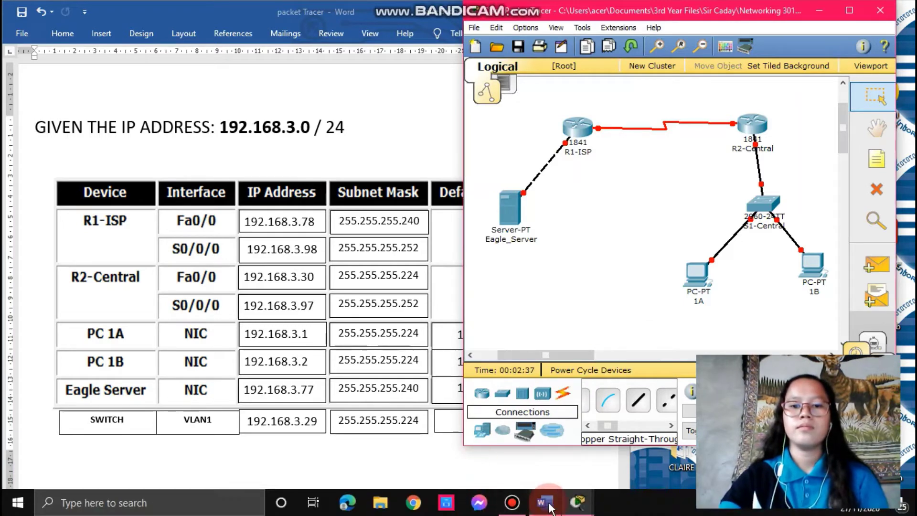
mouse_move(577, 504)
left_click(543, 457)
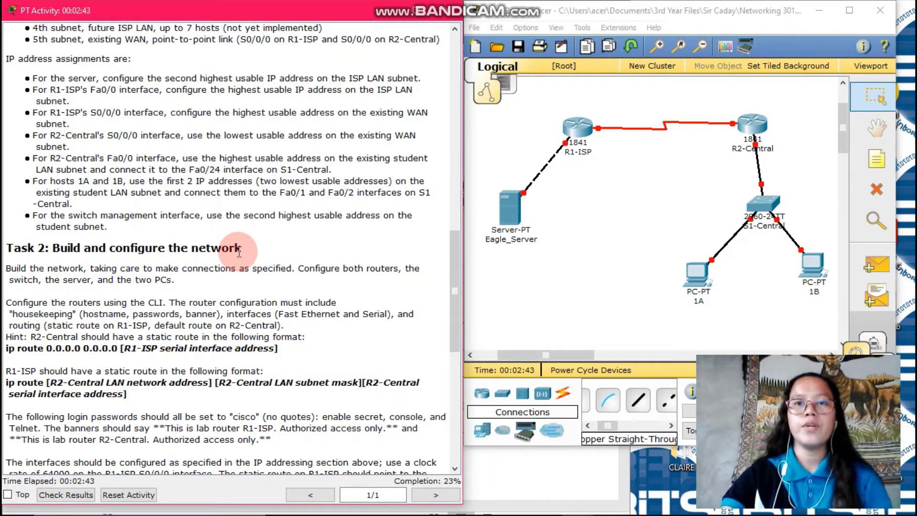
Step: Locate the server's DNS/HTTP requirement and select the domain name eagle-server.example.com
scroll(238, 253, "down", 7)
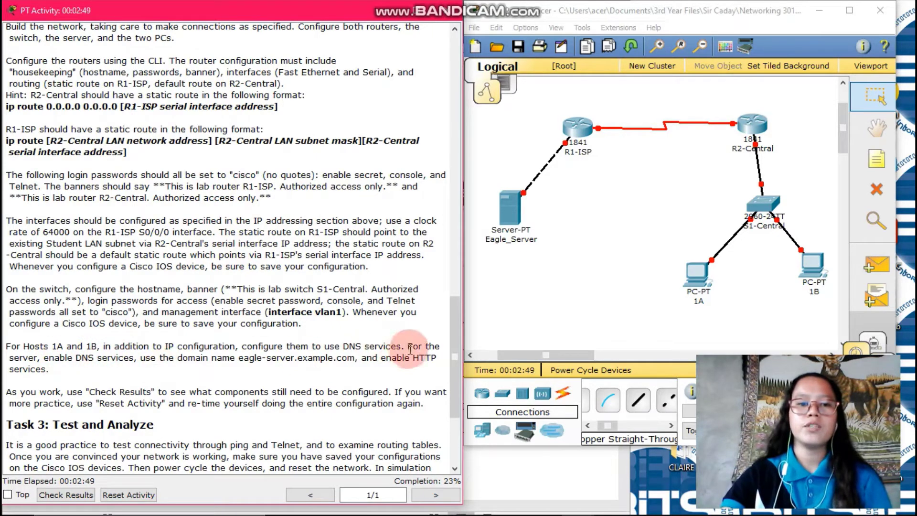
left_click_drag(407, 346, 422, 372)
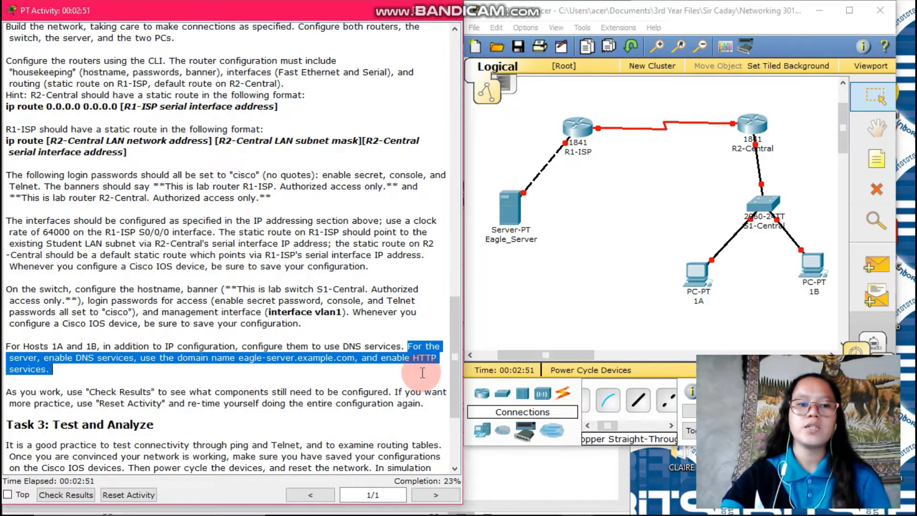
left_click(240, 358)
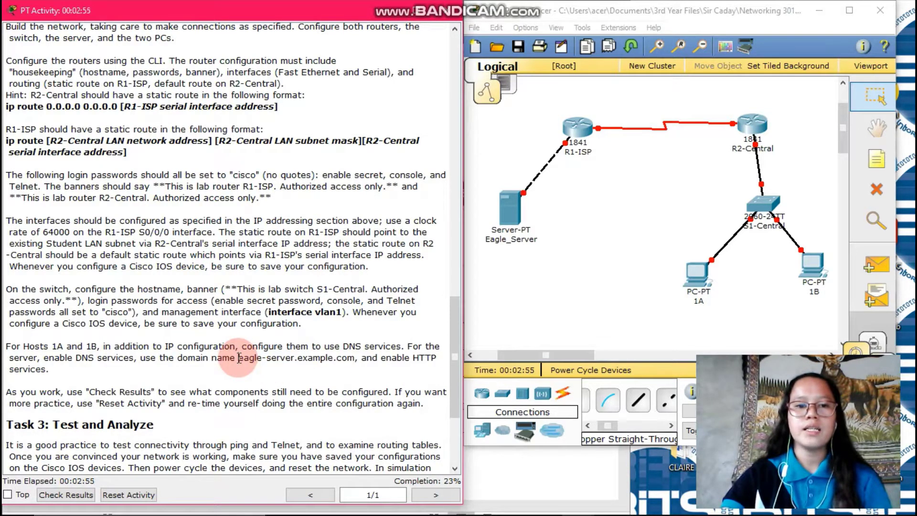
left_click_drag(239, 358, 353, 361)
key("ctrl+c")
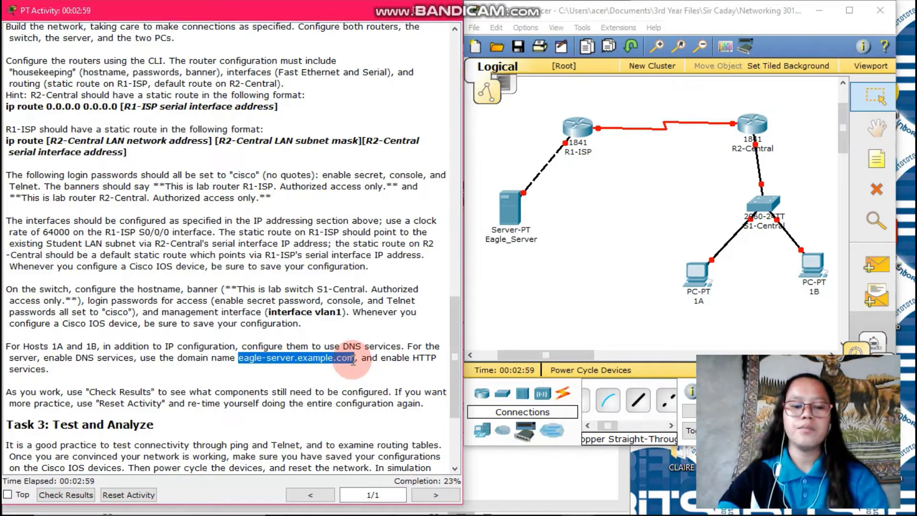
Step: Open the Eagle_Server device window from the topology
left_click(547, 260)
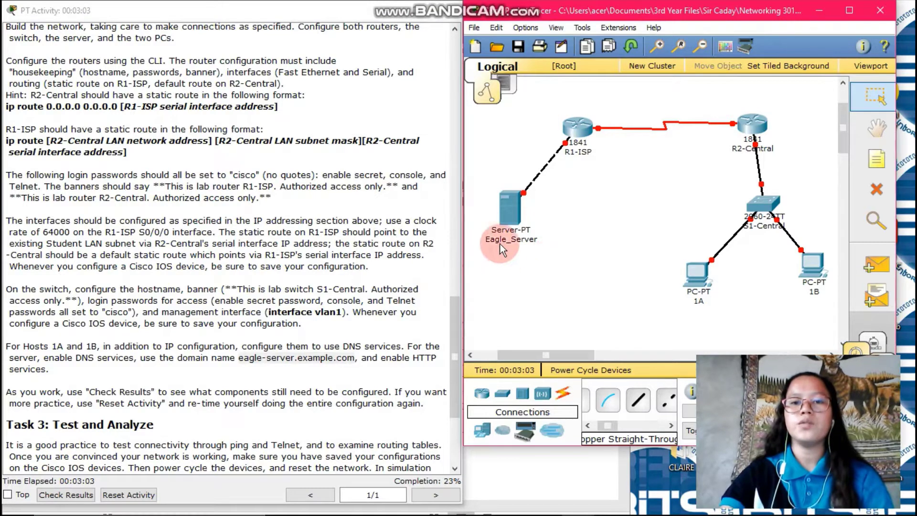
left_click(508, 227)
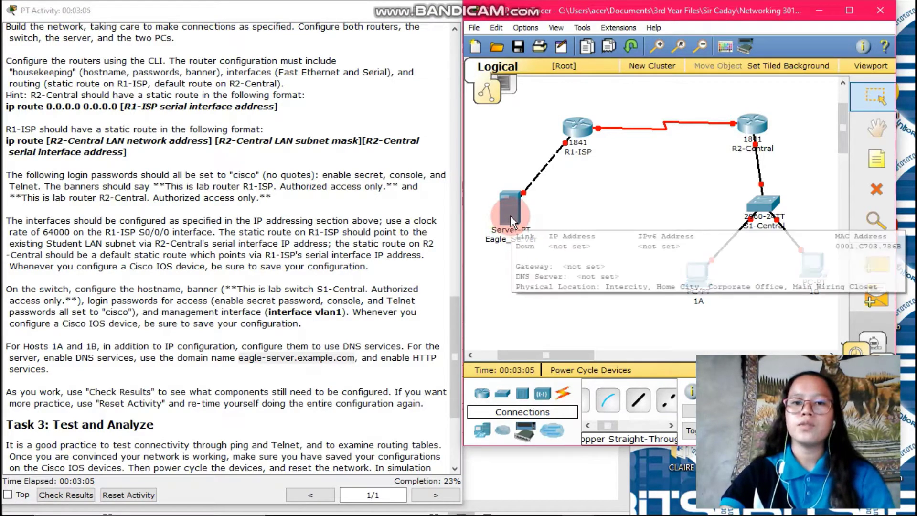
left_click(512, 213)
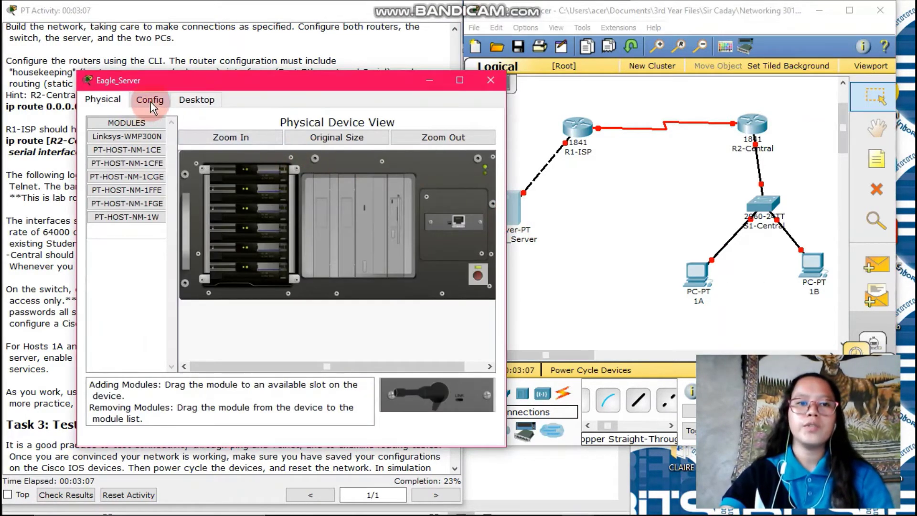
Step: Turn Eagle_Server's DNS service on and paste eagle-server.example.com as the record name
left_click(150, 100)
left_click(139, 202)
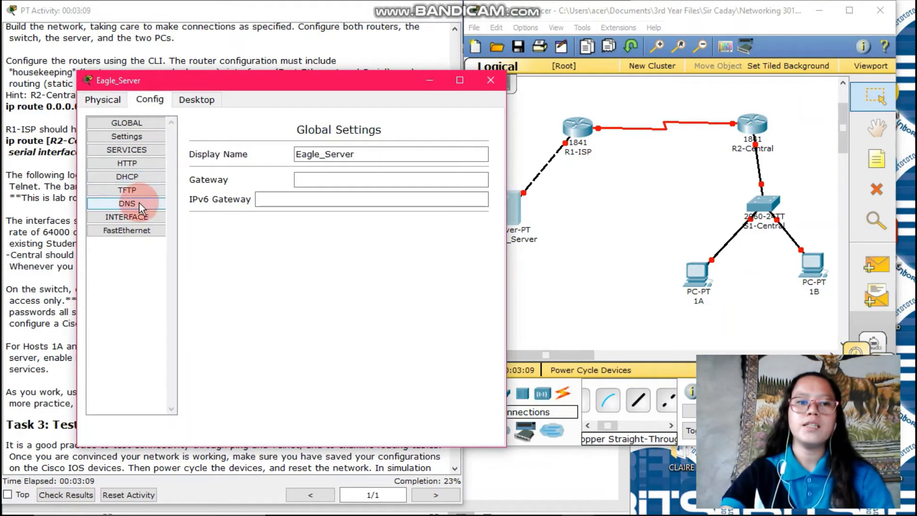
left_click(295, 153)
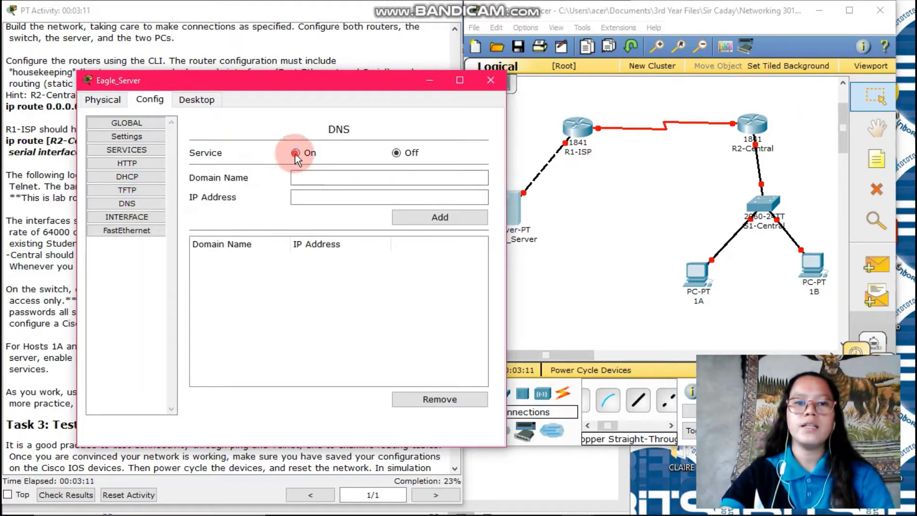
left_click(323, 179)
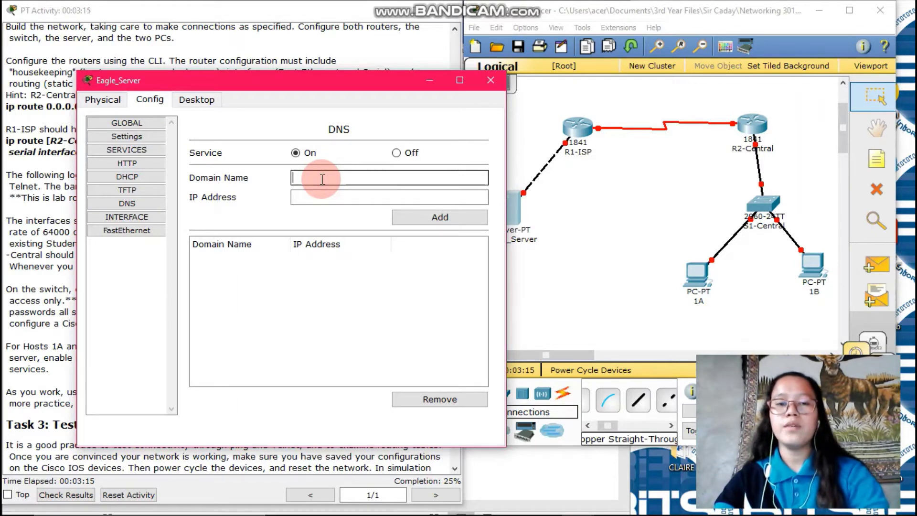
key("ctrl+v")
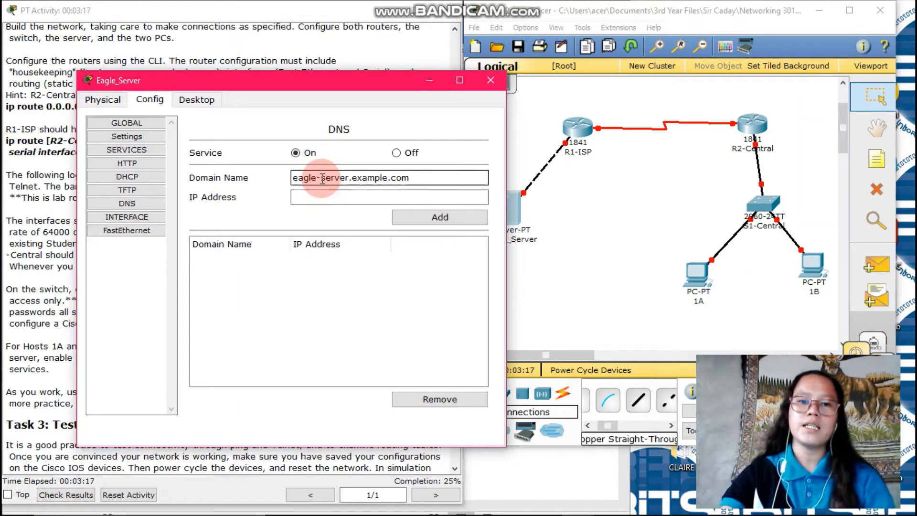
Step: Add the DNS record with address 192.168.3.77, taken from the IP addressing table
left_click(307, 196)
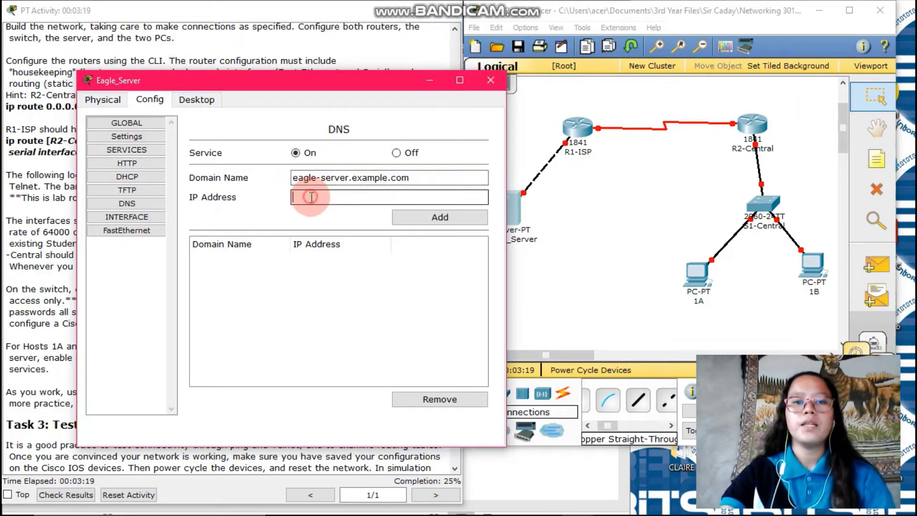
left_click(574, 460)
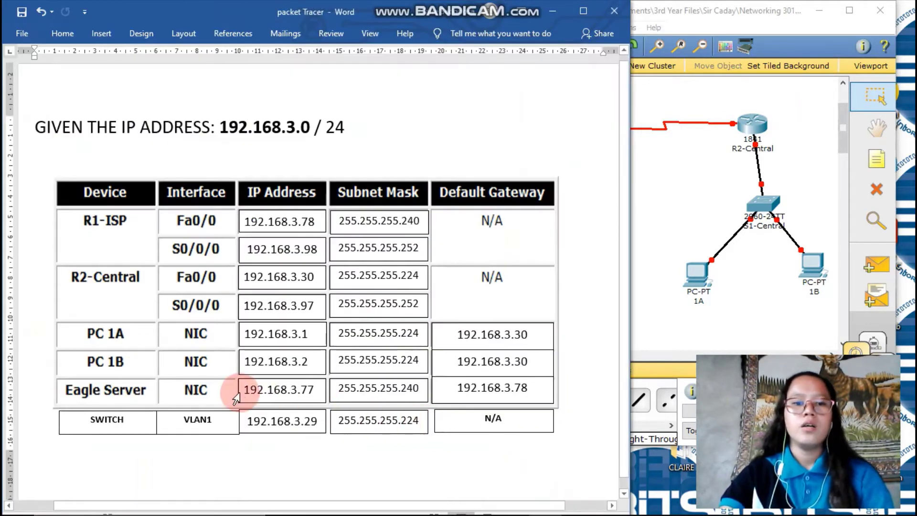
left_click_drag(247, 391, 313, 394)
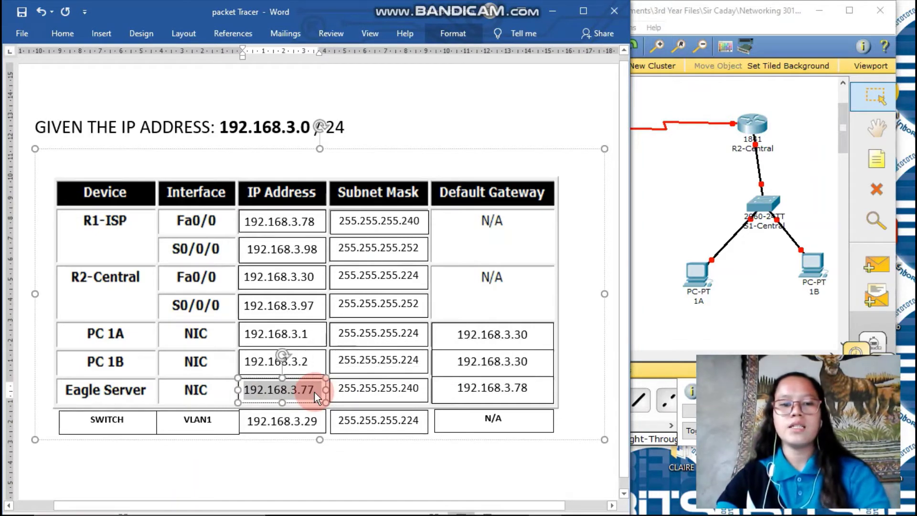
left_click(498, 512)
mouse_move(585, 501)
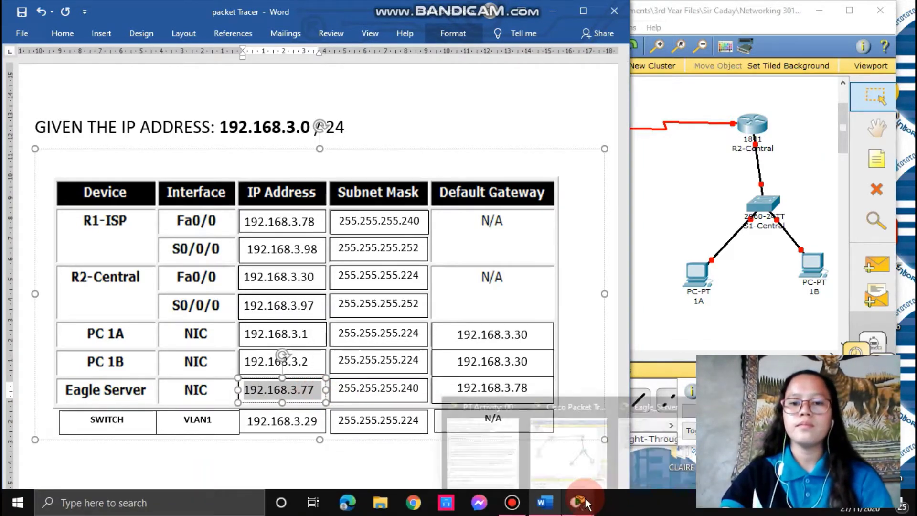
left_click(621, 456)
left_click(306, 196)
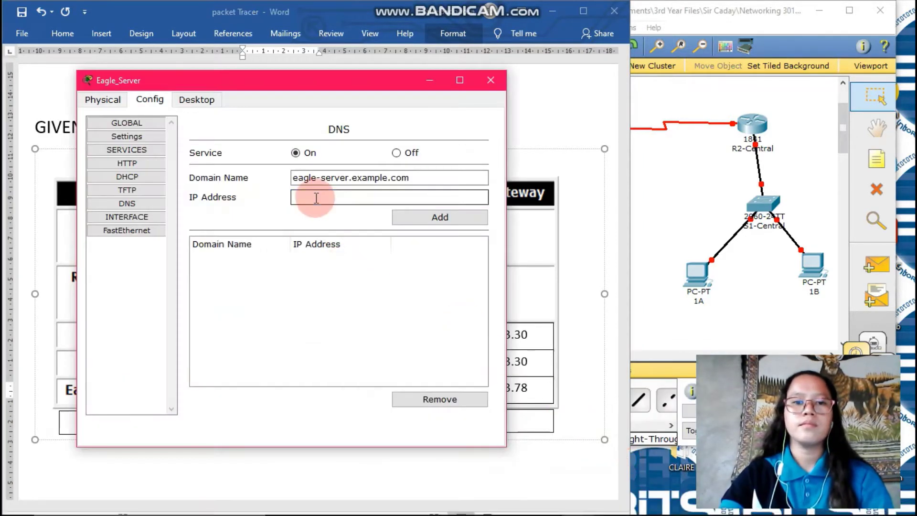
type("192.168.3.77")
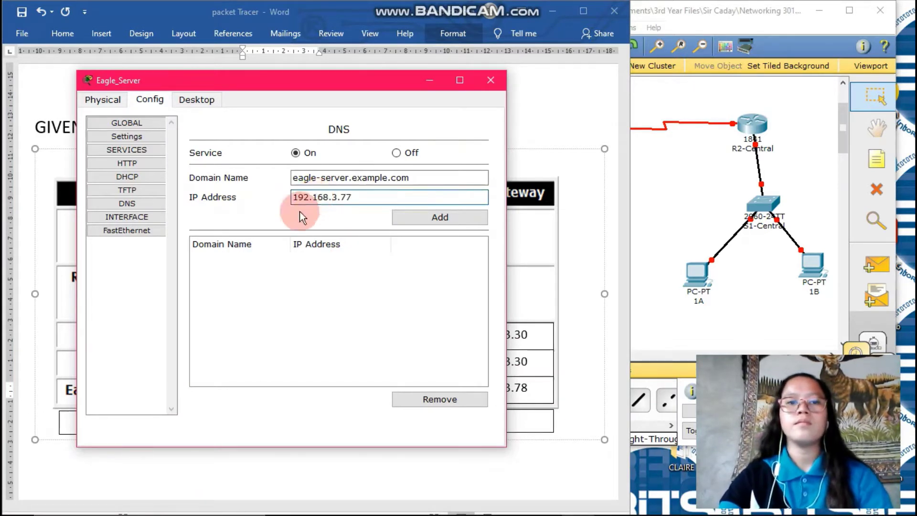
left_click(440, 221)
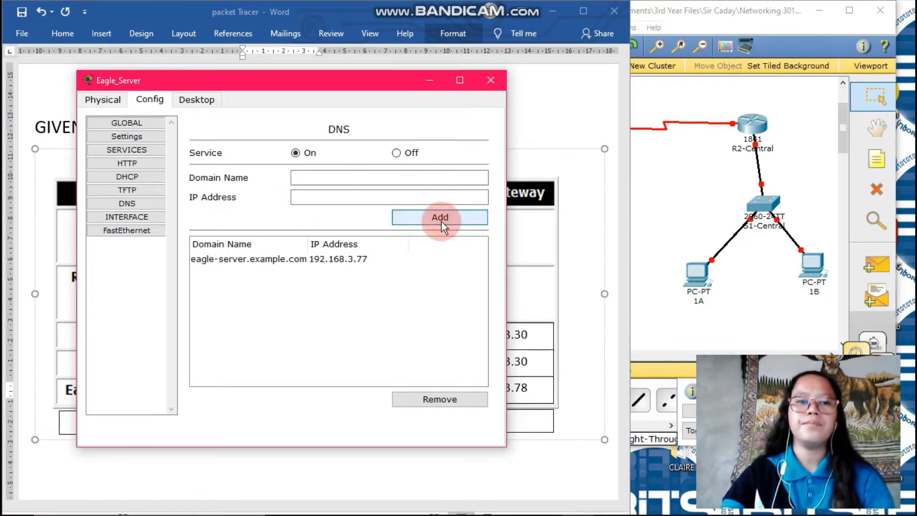
left_click(141, 164)
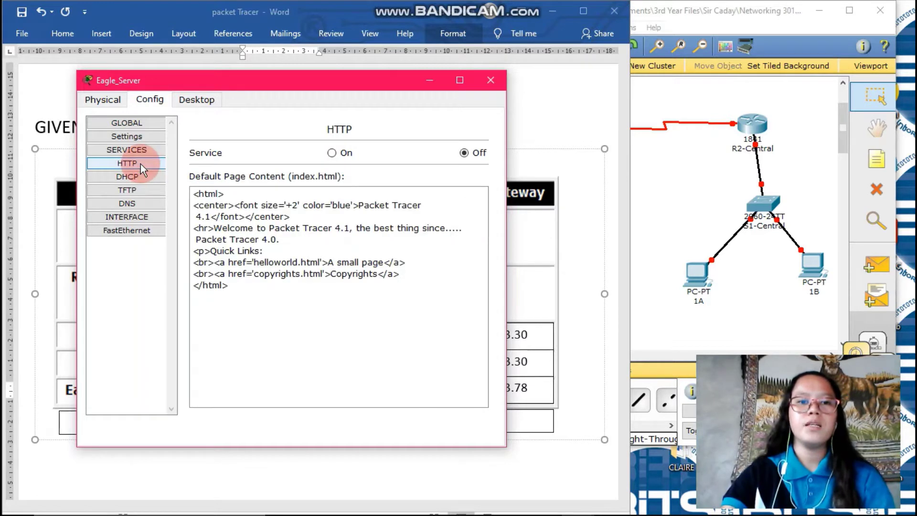
Step: Turn HTTP on and look up the Eagle Server address and mask in the addressing table
left_click(333, 154)
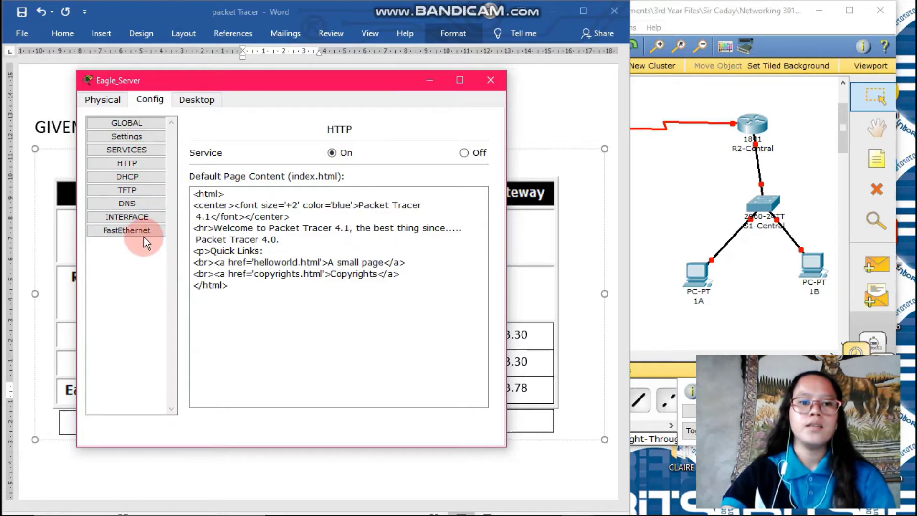
mouse_move(145, 237)
left_mouse_down()
mouse_move(151, 227)
mouse_move(148, 258)
mouse_move(137, 229)
left_mouse_up()
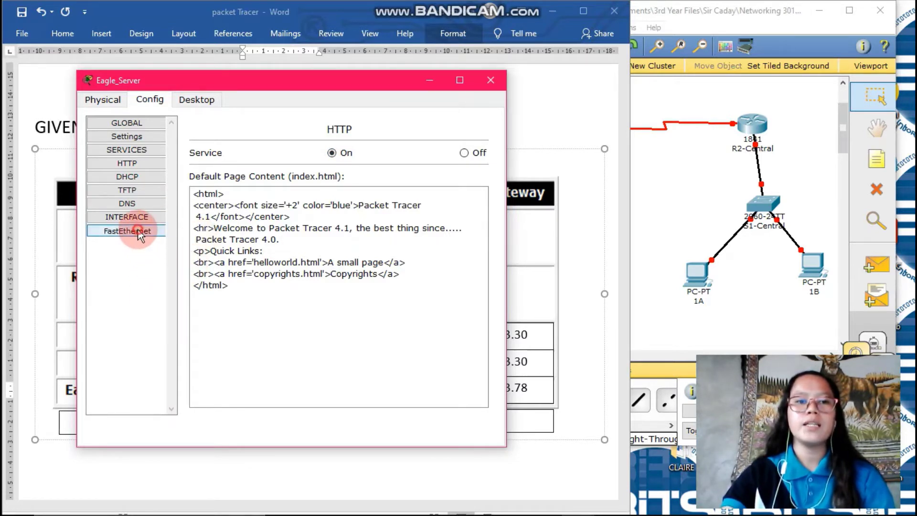
left_click(344, 251)
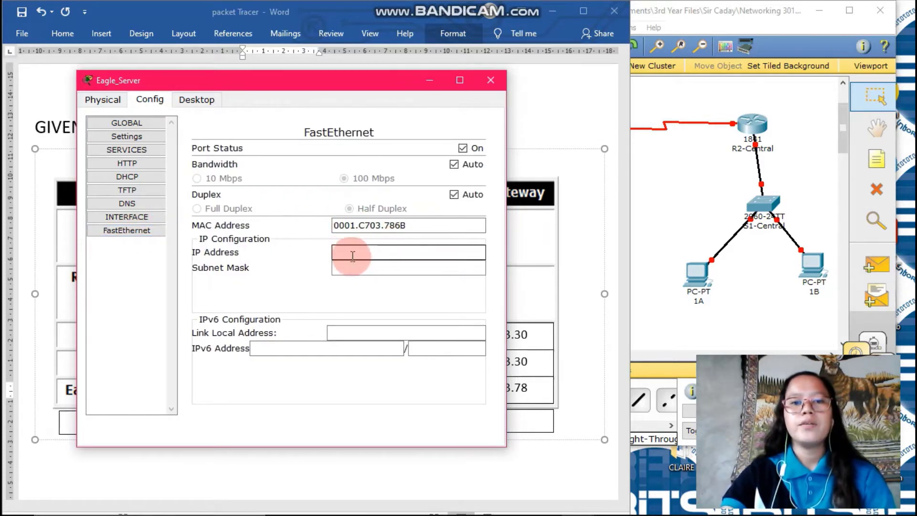
left_click(580, 484)
left_click(277, 398)
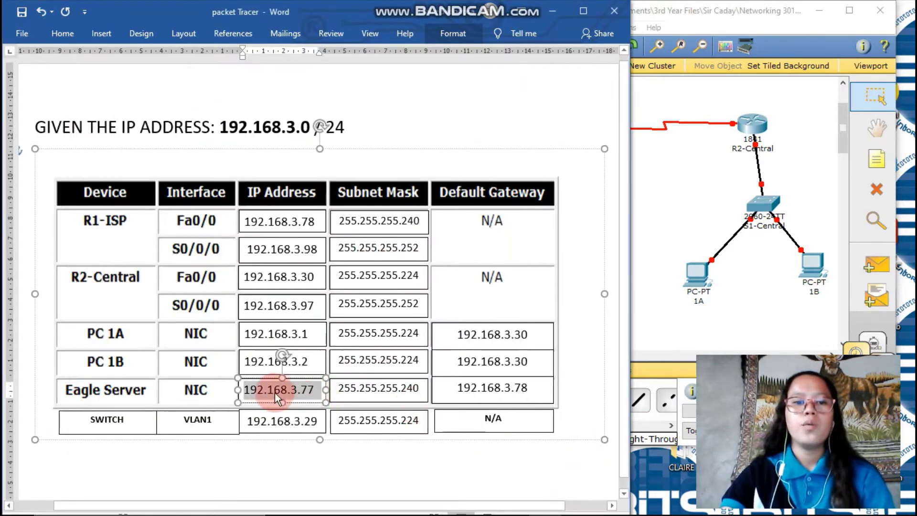
left_click_drag(300, 395, 367, 388)
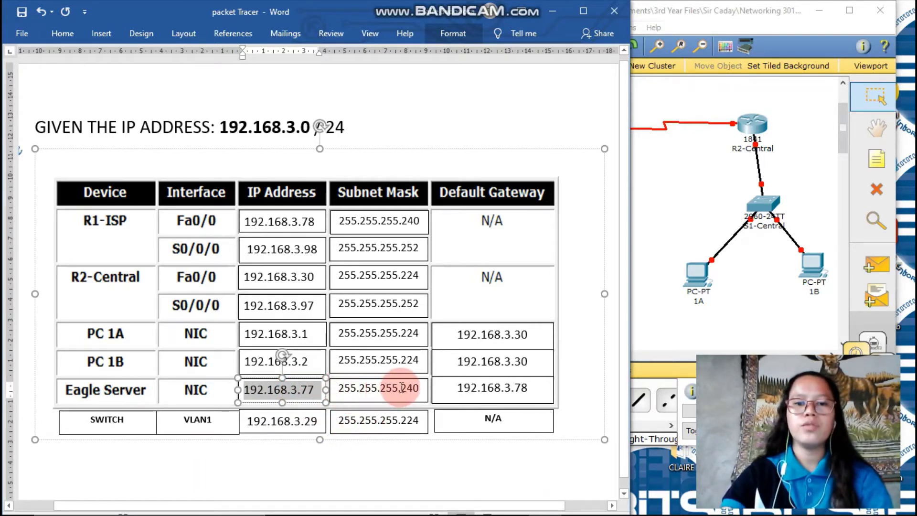
mouse_move(544, 507)
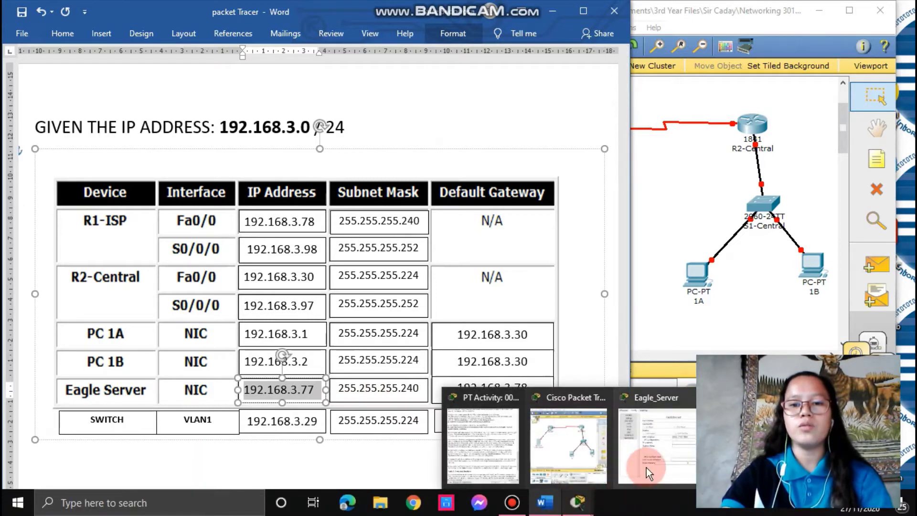
left_click(645, 468)
Step: Enter IP 192.168.3.77 and mask 255.255.255.240 on the server's FastEthernet interface
left_click(358, 256)
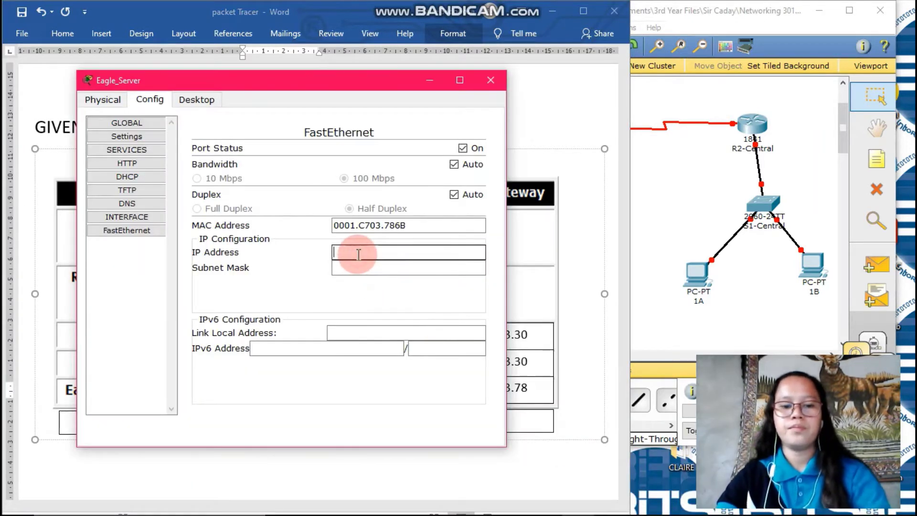
type("192.168.3.77")
left_click(361, 267)
left_click(401, 266)
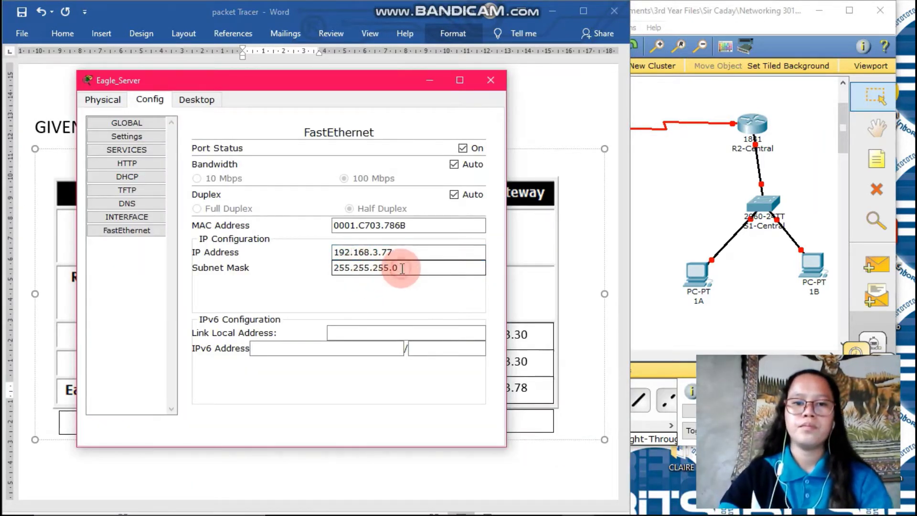
key("BackSpace")
type("240")
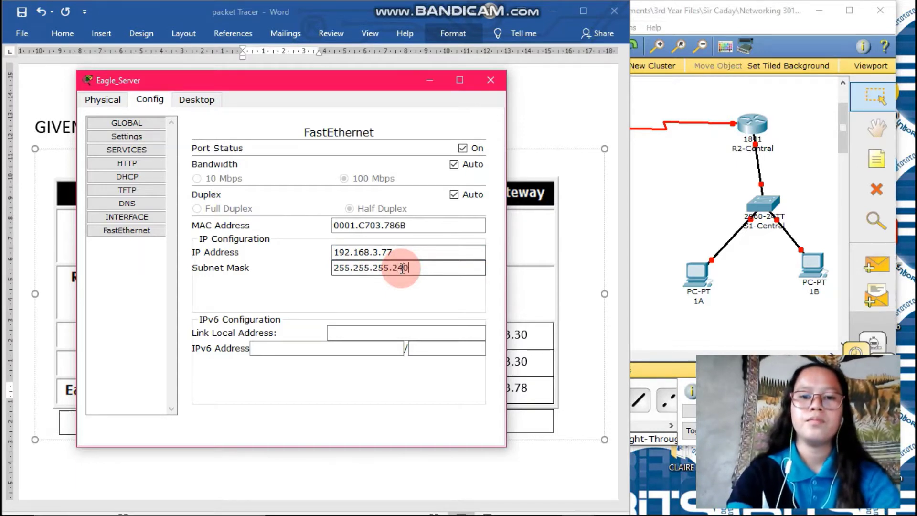
left_click(391, 391)
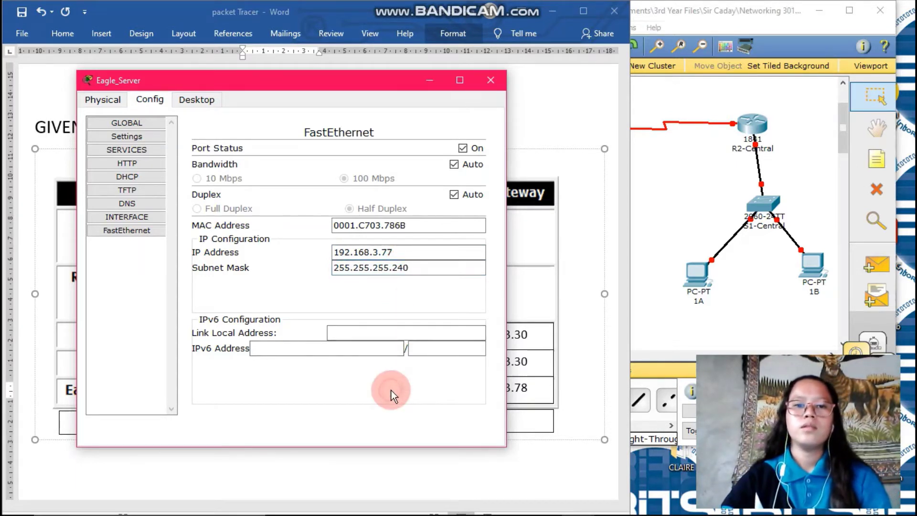
Step: Open Eagle_Server's global settings and select the Gateway field
left_click(143, 136)
left_click(354, 178)
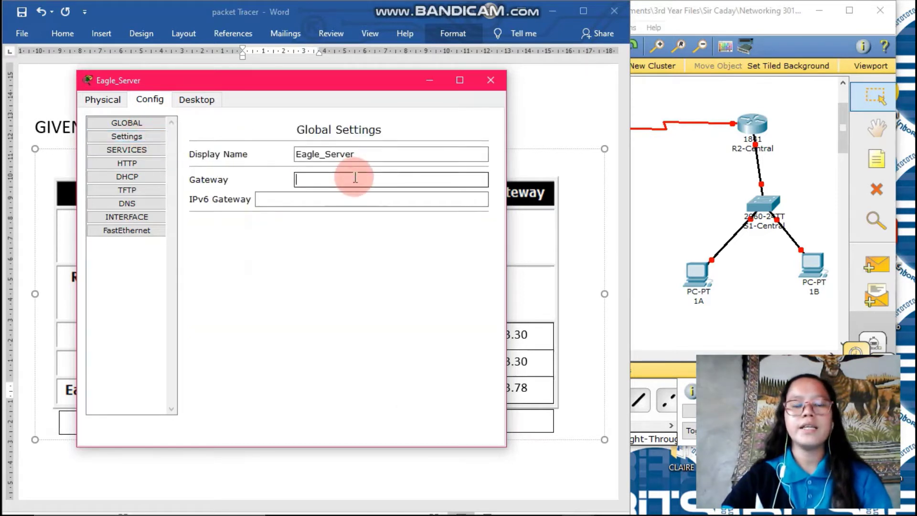
left_click(379, 183)
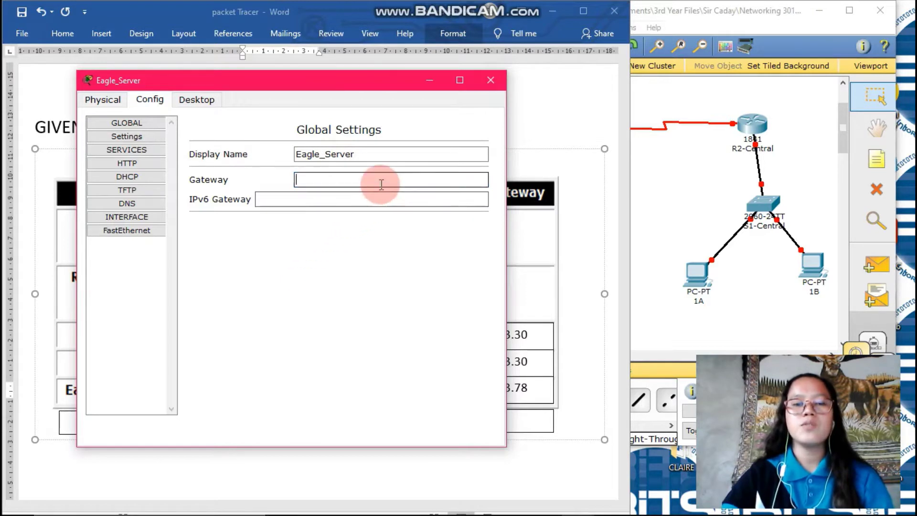
left_click(637, 181)
left_click(672, 177)
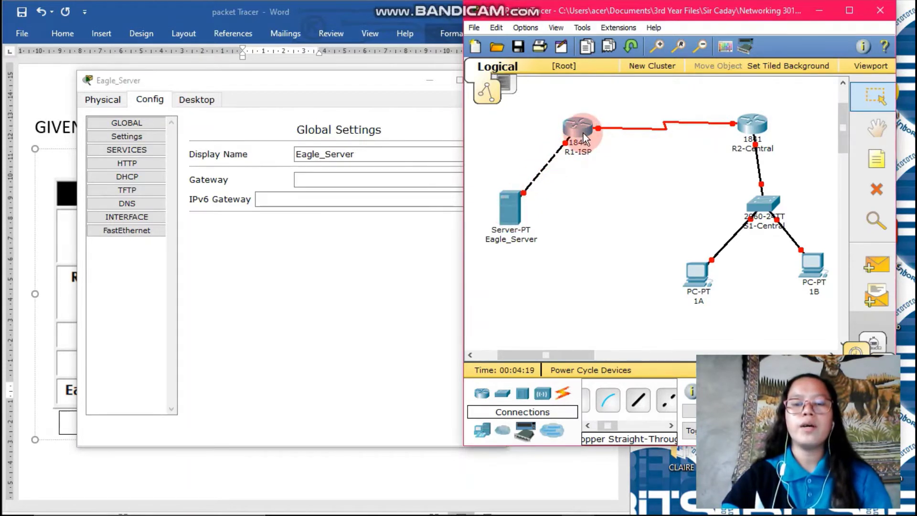
mouse_move(583, 133)
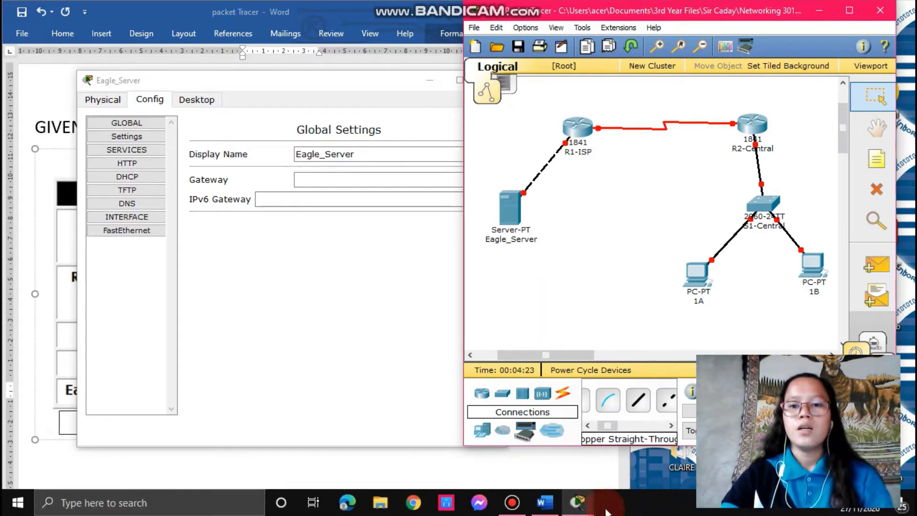
Step: Paste R1-ISP's Fa0/0 address 192.168.3.78 as the gateway and close the server window
left_click(604, 506)
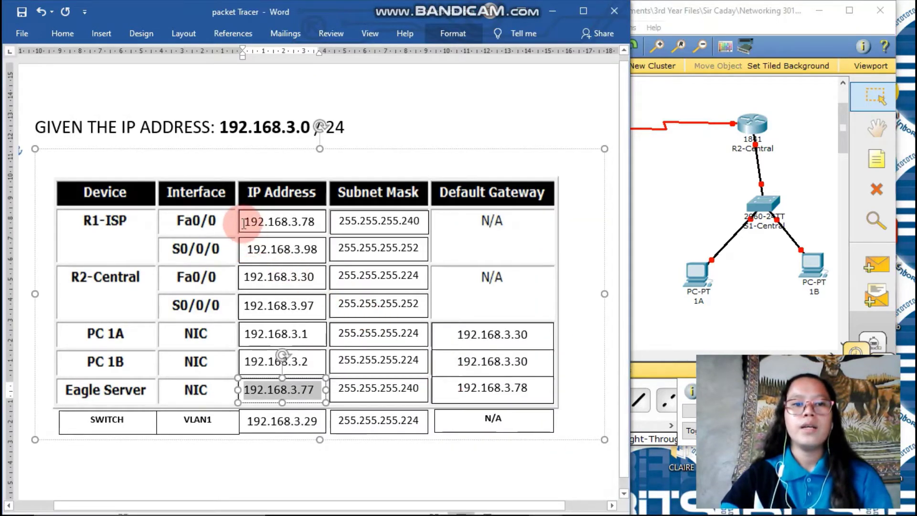
left_click_drag(245, 222, 315, 225)
key("ctrl+c")
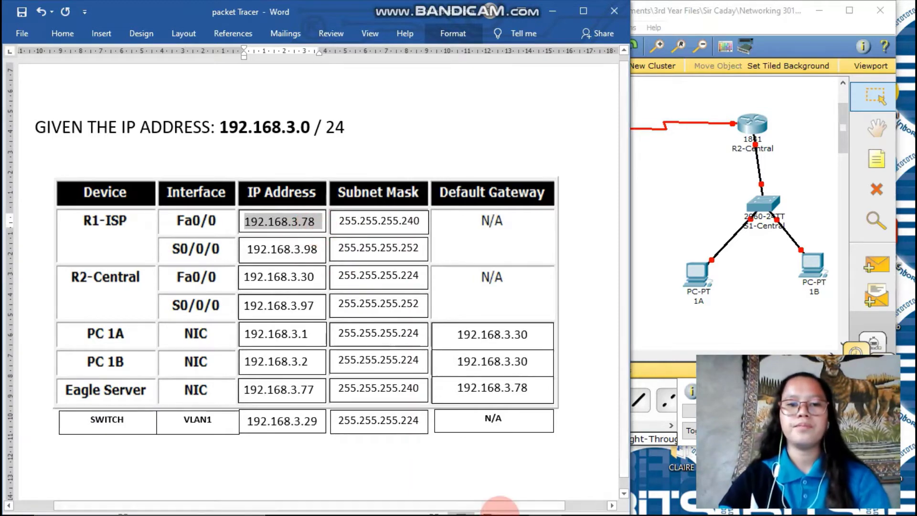
left_click(568, 499)
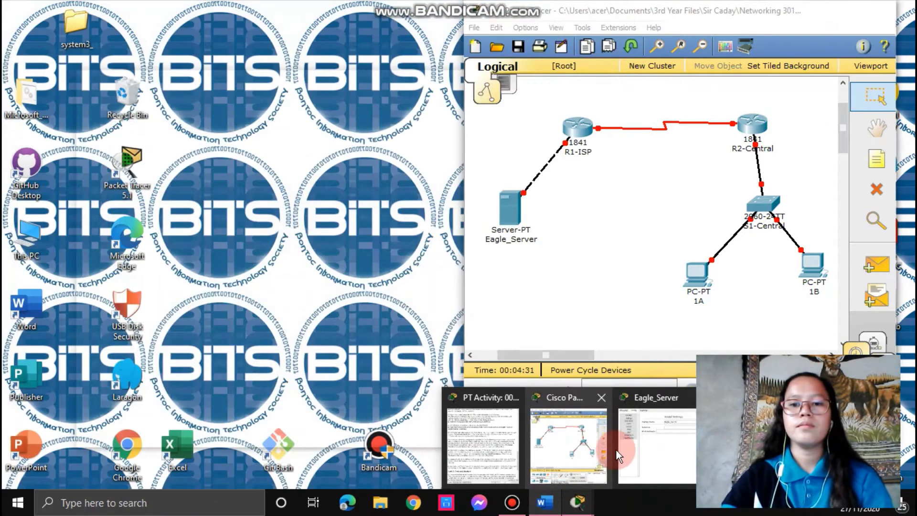
left_click(620, 449)
left_click(321, 184)
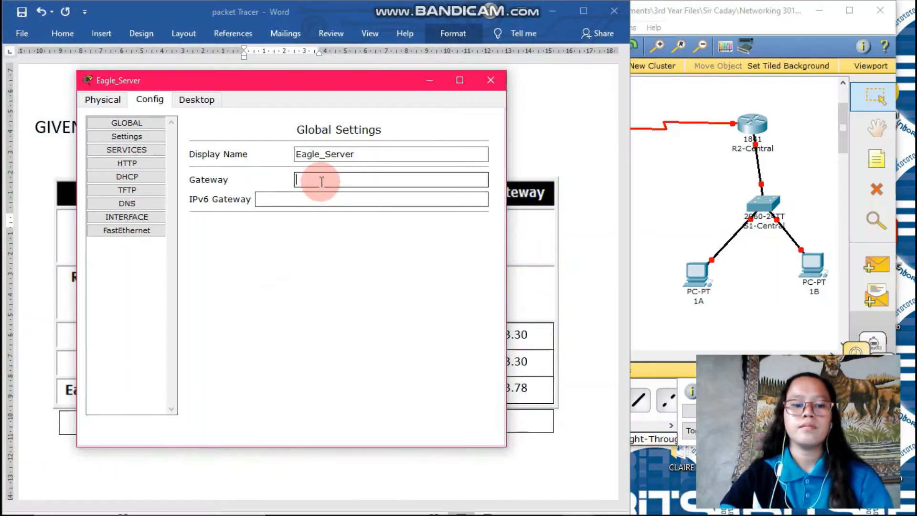
key("ctrl+v")
left_click(334, 265)
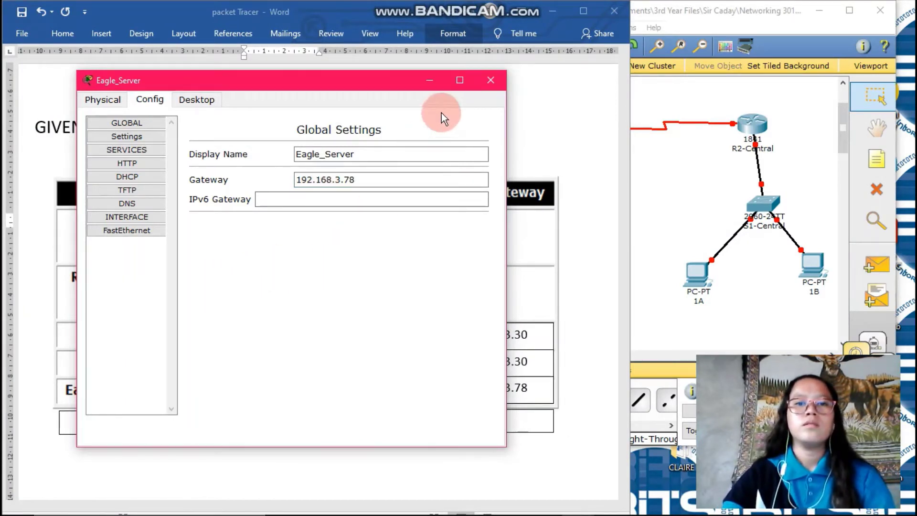
left_click(493, 81)
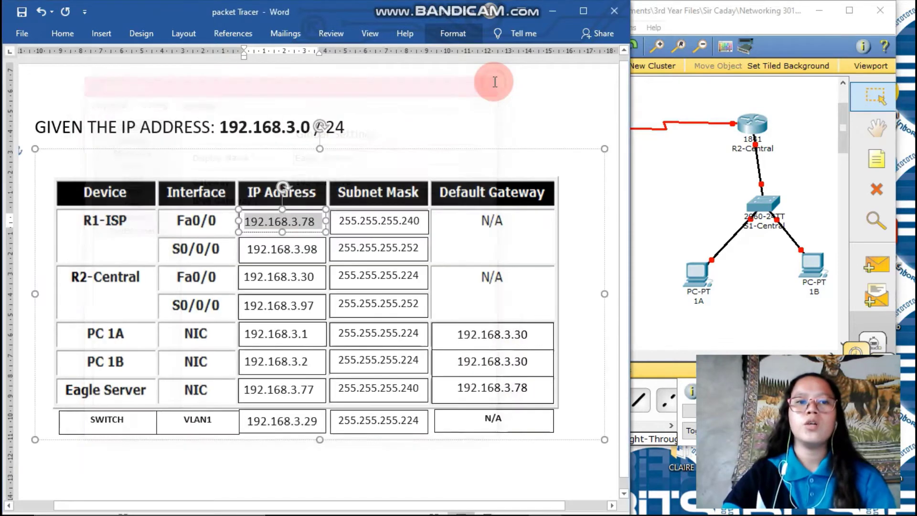
left_click(663, 190)
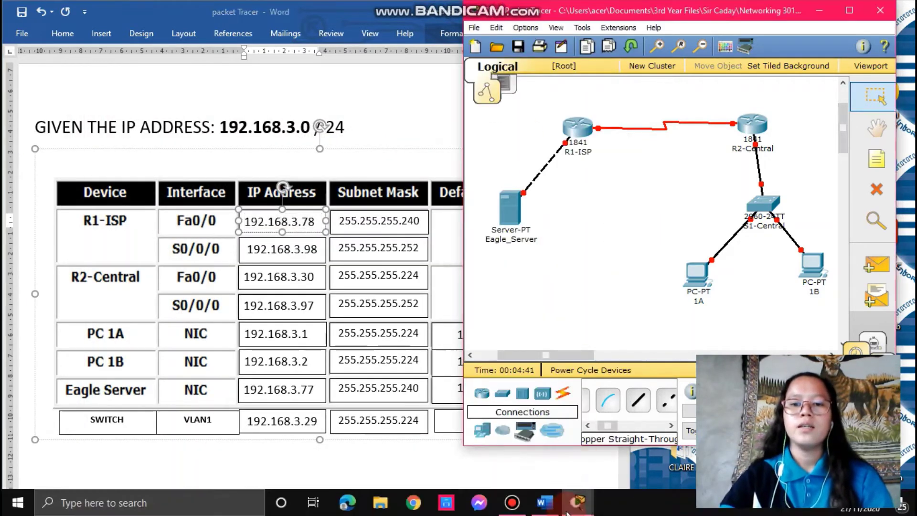
Step: Run Check Results and scroll through the Assessment Items breakdown (20 of 61 complete)
left_click(532, 442)
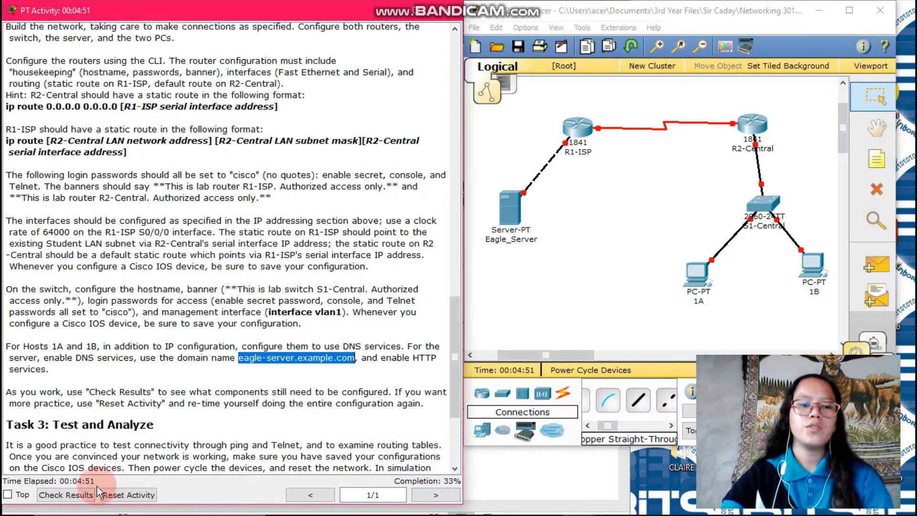
left_click(78, 498)
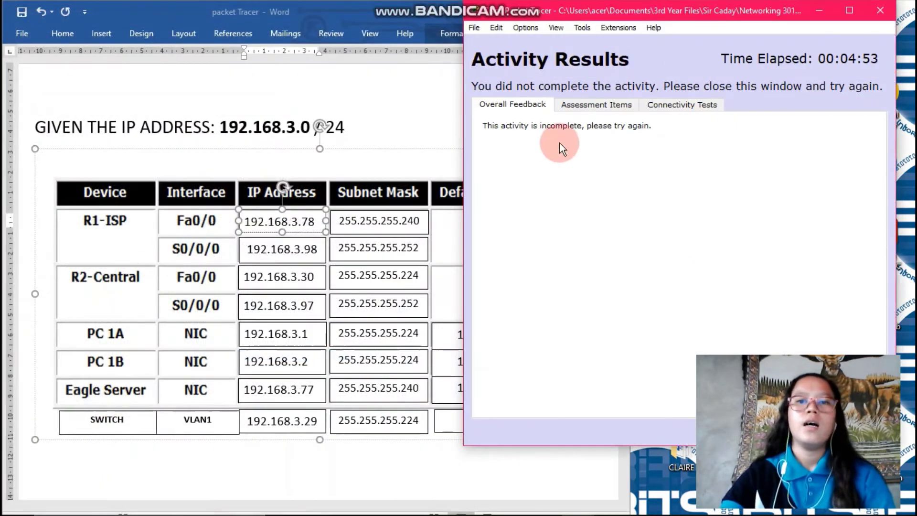
left_click(597, 104)
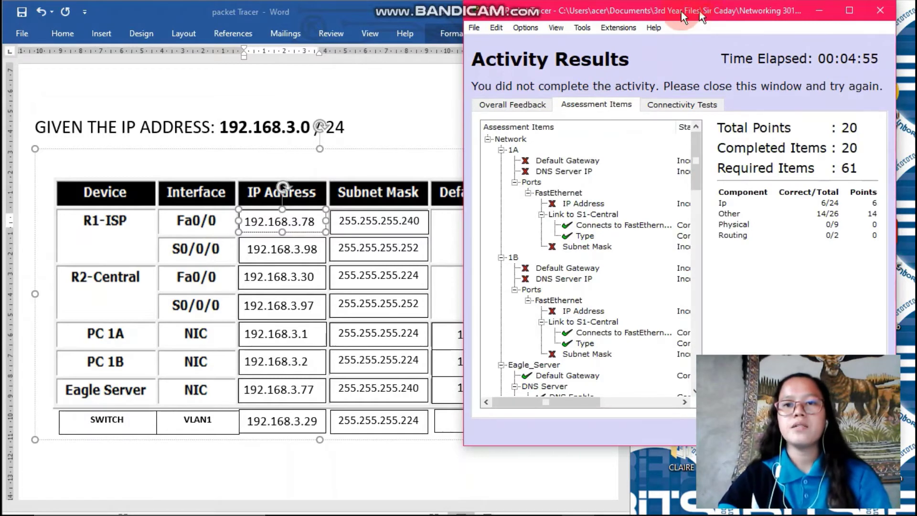
left_click_drag(700, 13, 449, 0)
scroll(214, 304, "down", 3)
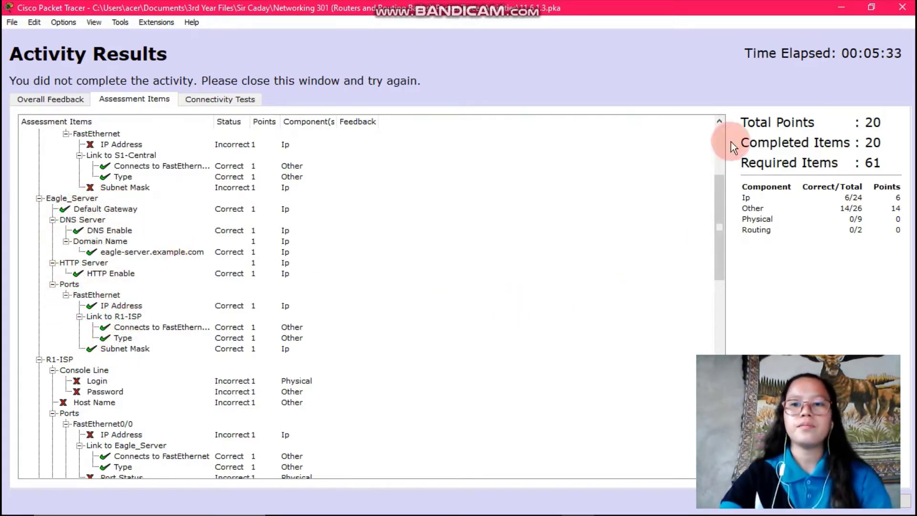
Step: Resize and reposition the Activity Results window beside the IP table, then close it
left_click(875, 12)
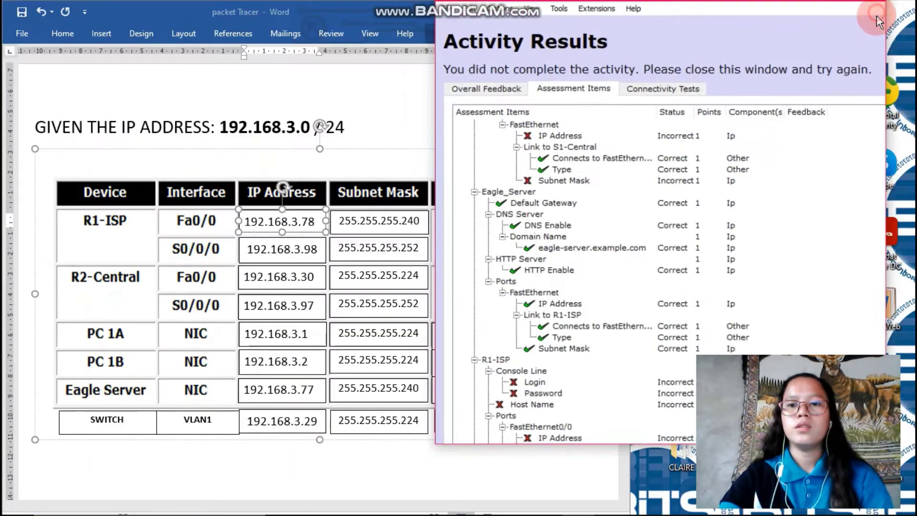
left_click_drag(721, 18, 567, 16)
double_click(567, 16)
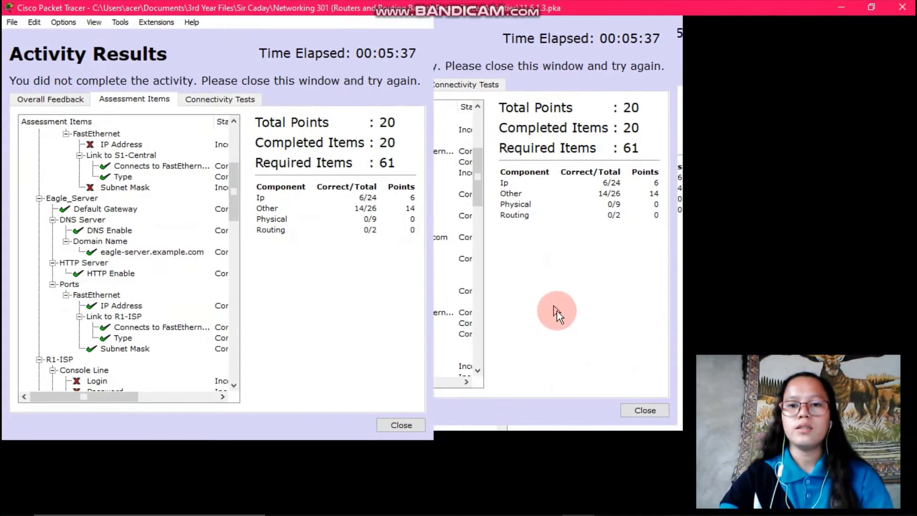
left_click(874, 11)
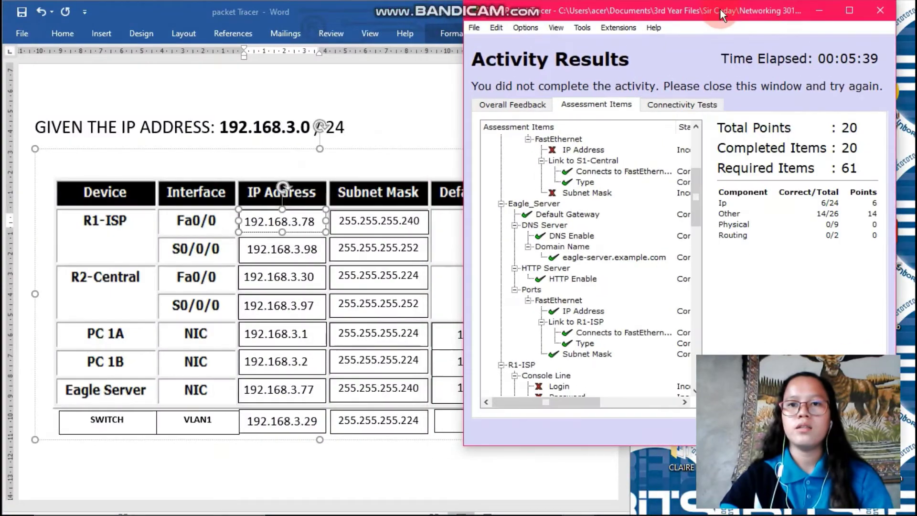
left_click_drag(720, 13, 530, 1)
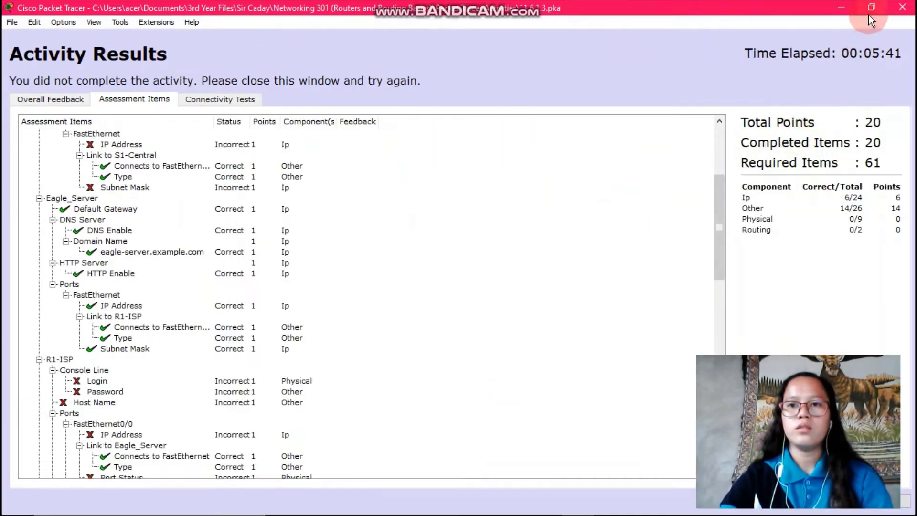
left_click(869, 15)
left_click_drag(795, 16, 615, 22)
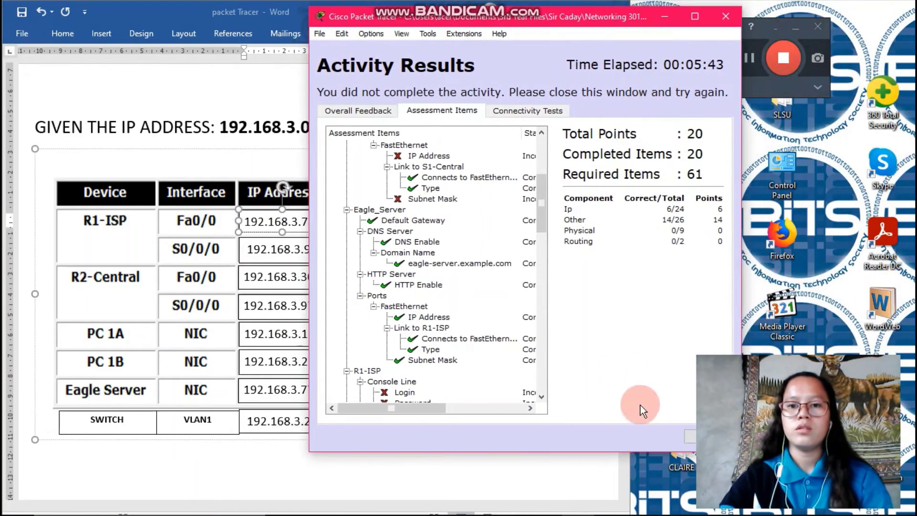
left_click(687, 440)
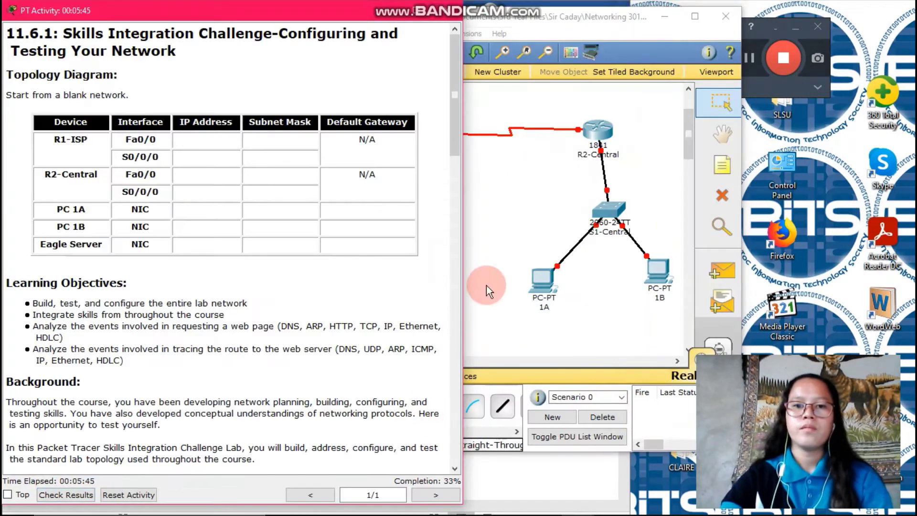
Step: Highlight R1-ISP's configuration requirements in the instructions, then return to the topology workspace
left_click(486, 285)
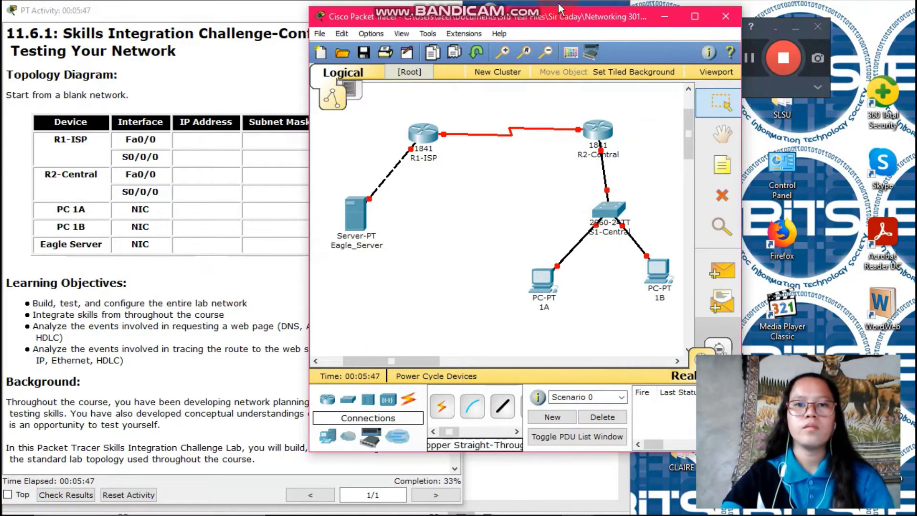
left_click_drag(560, 24, 720, 15)
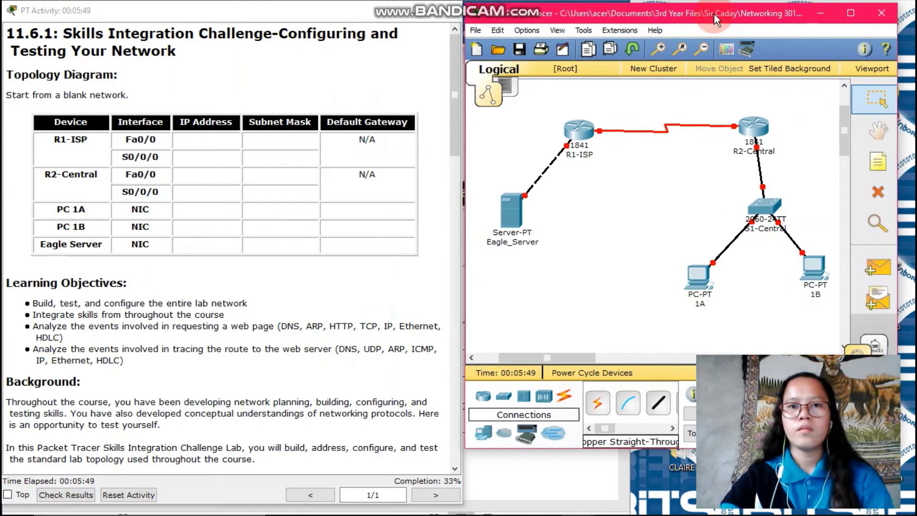
left_click(580, 157)
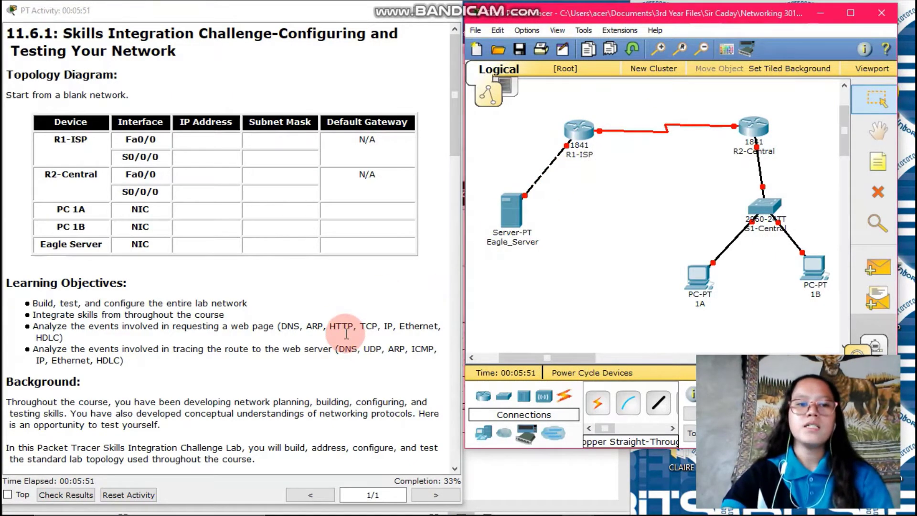
mouse_move(579, 132)
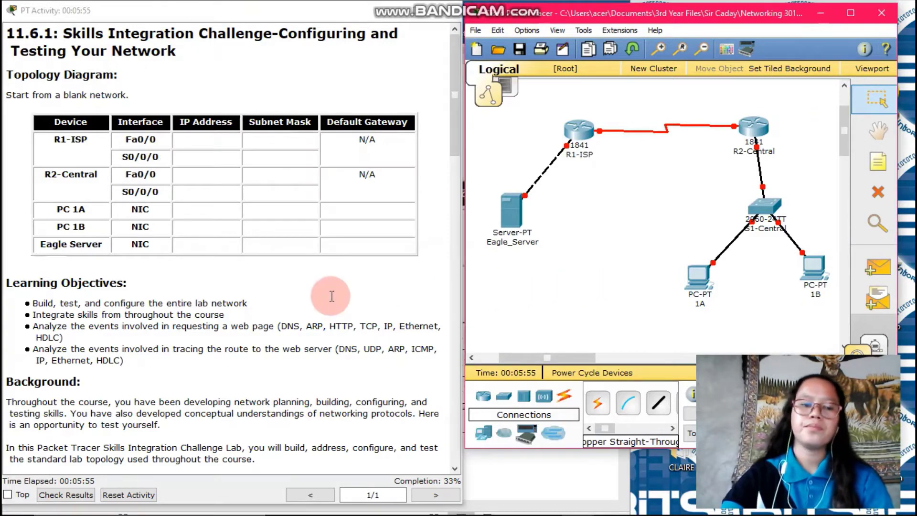
scroll(332, 296, "down", 15)
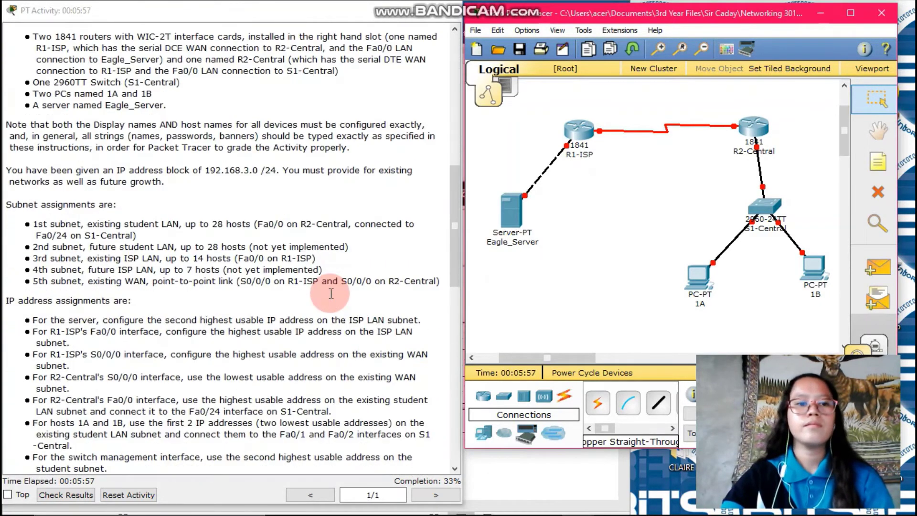
scroll(331, 293, "down", 4)
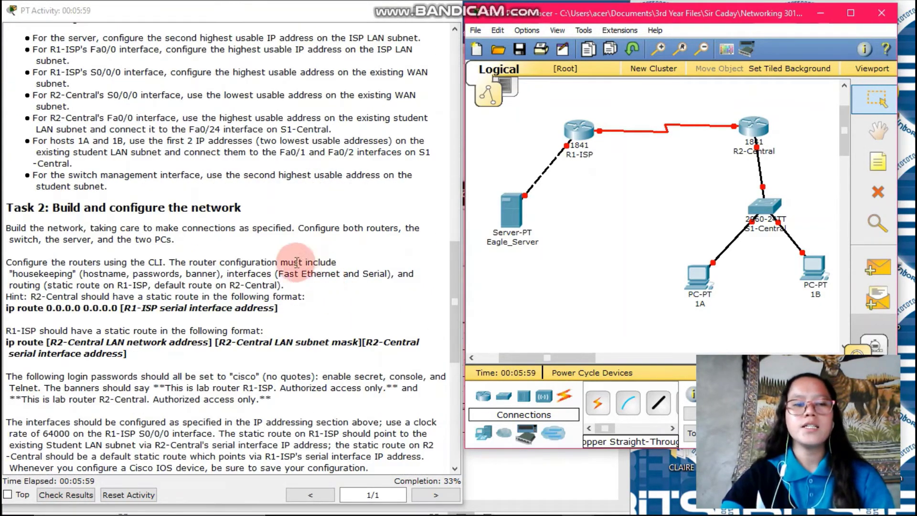
left_click_drag(6, 264, 403, 285)
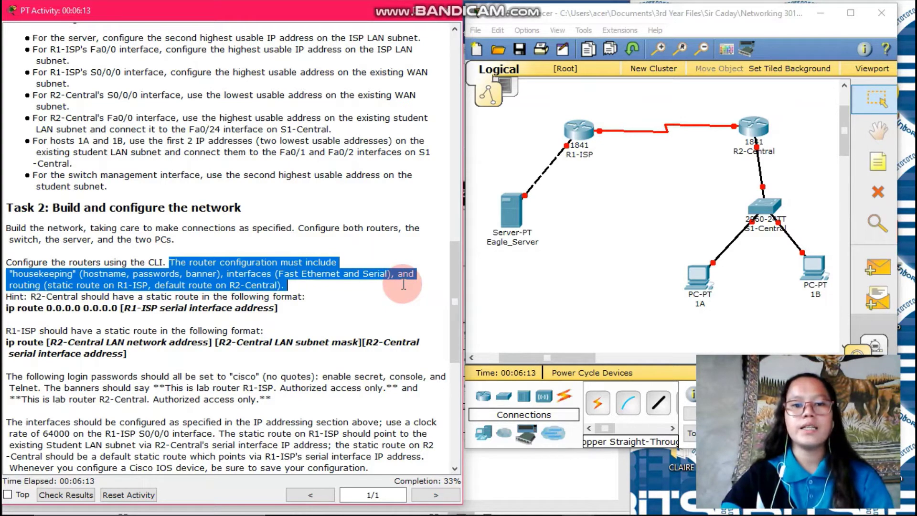
left_click_drag(403, 285, 405, 284)
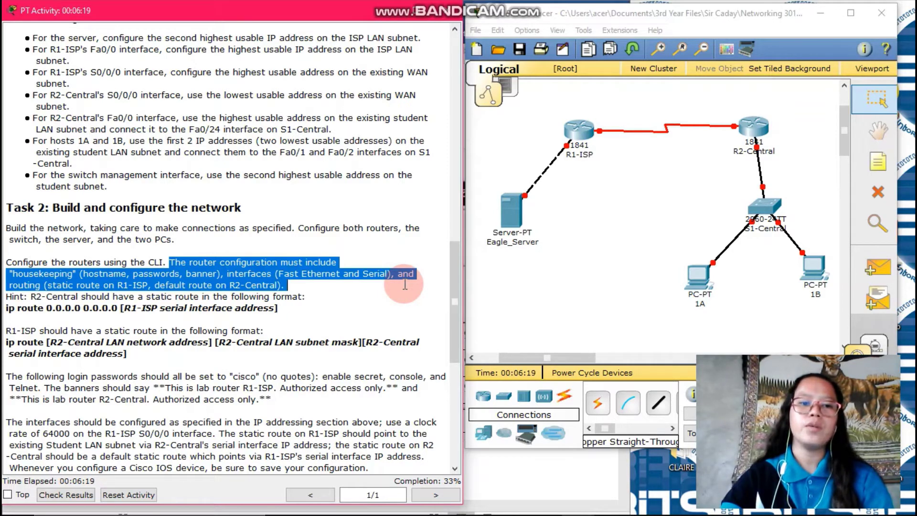
left_click_drag(405, 284, 405, 284)
left_click(405, 296)
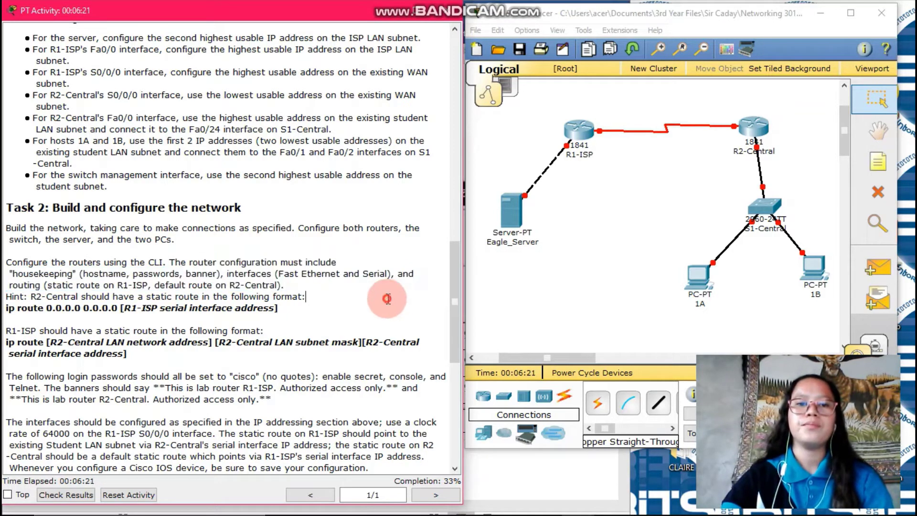
left_click(545, 282)
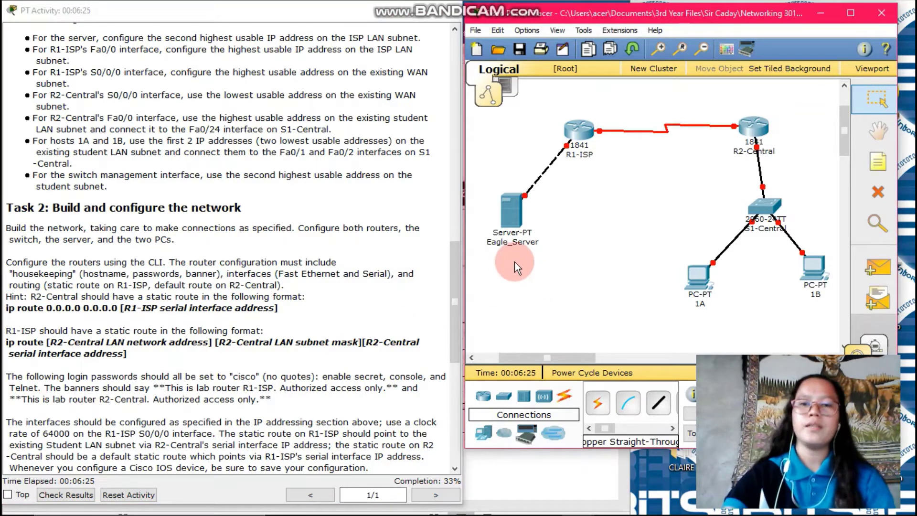
Step: Open R1-ISP's CLI and enter privileged mode with enable
left_click(584, 134)
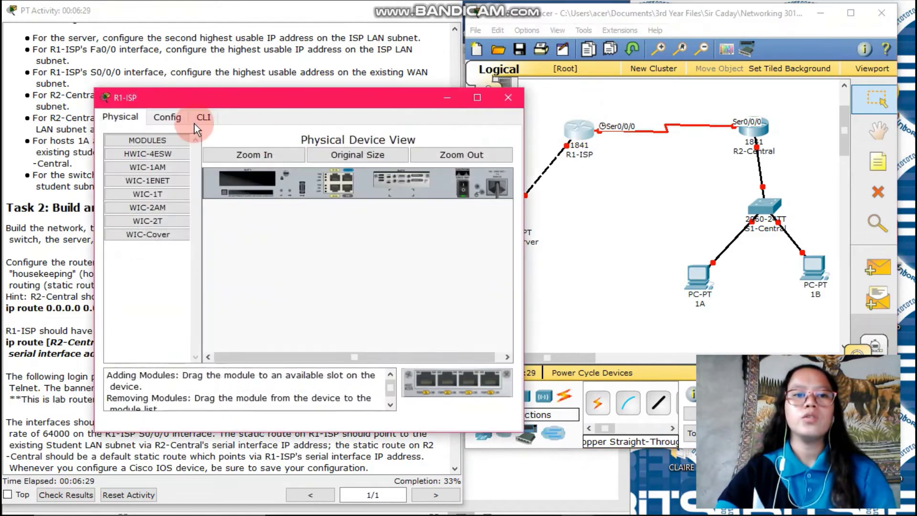
left_click(203, 118)
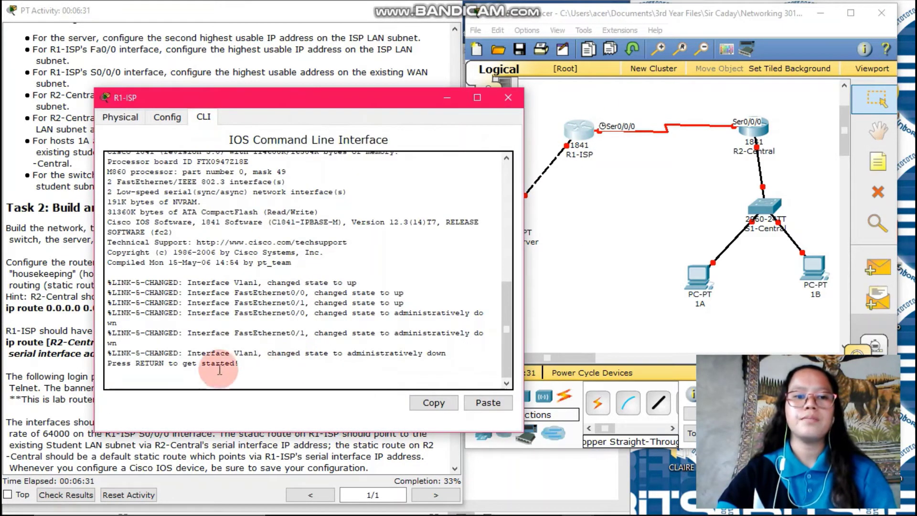
key("Return")
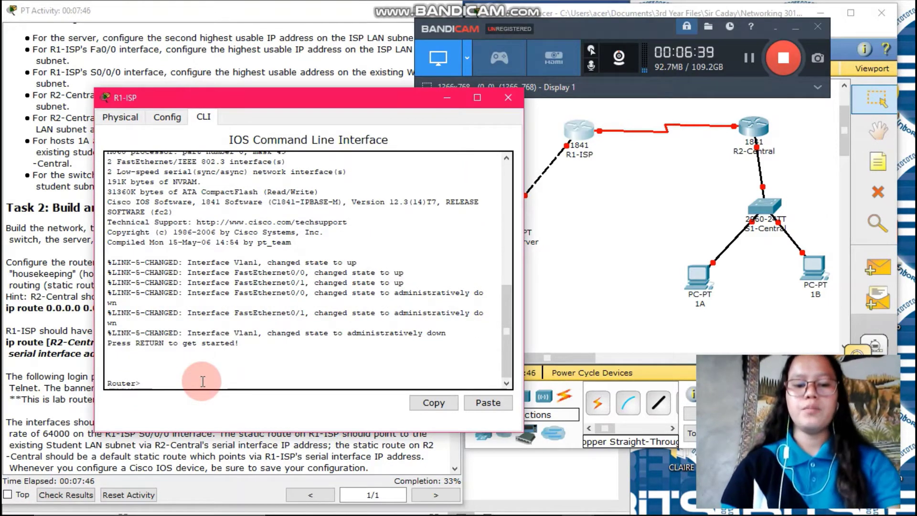
type("enablr")
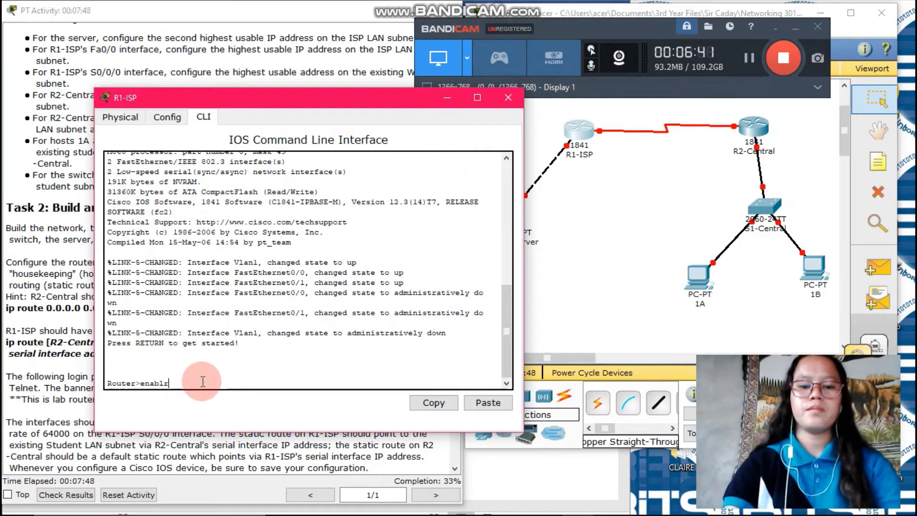
key("BackSpace")
type("e")
key("Return")
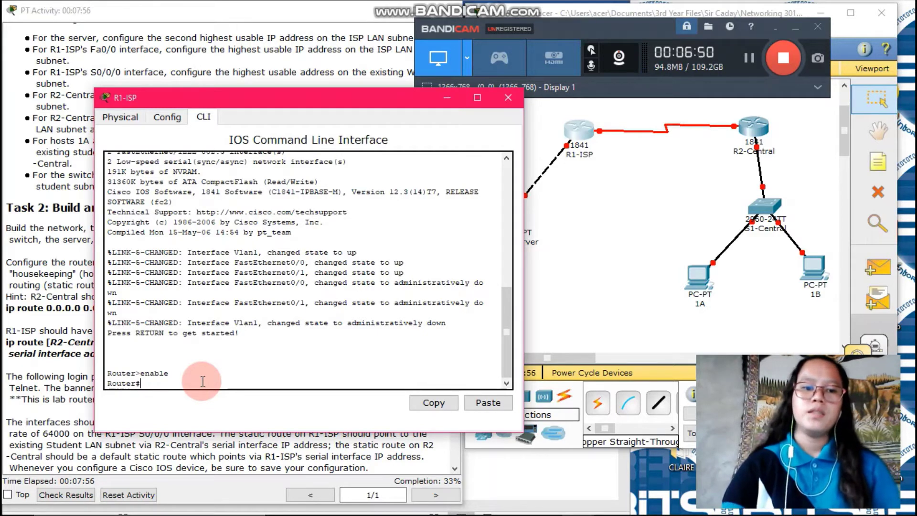
Step: Enter global configuration with config t and set the hostname to R1-ISP
type("config")
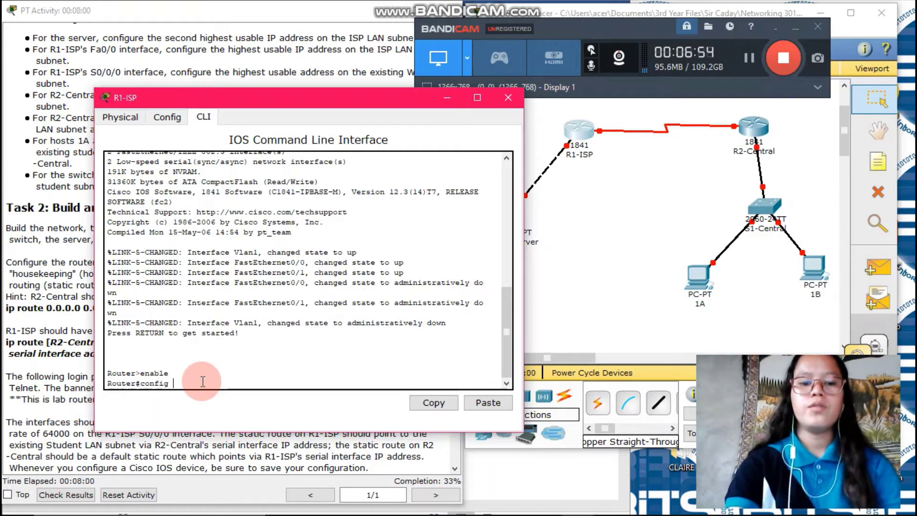
type(" t")
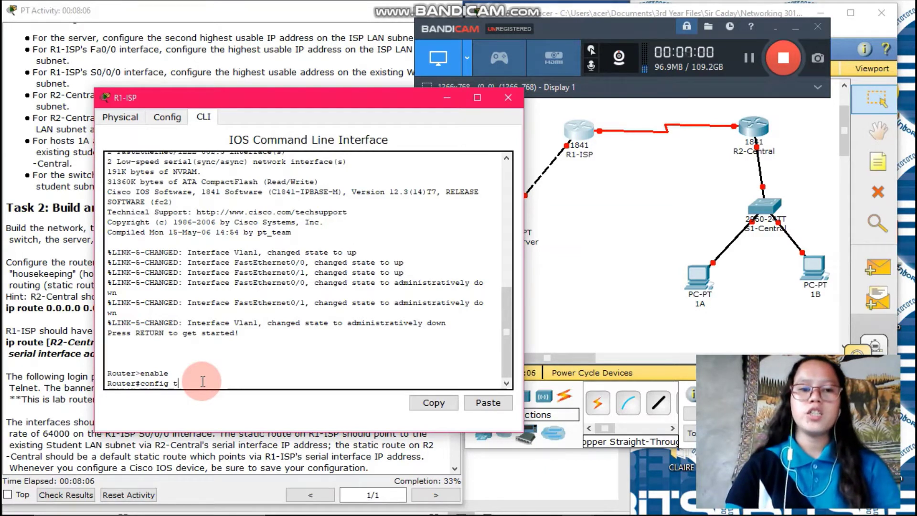
key("Return")
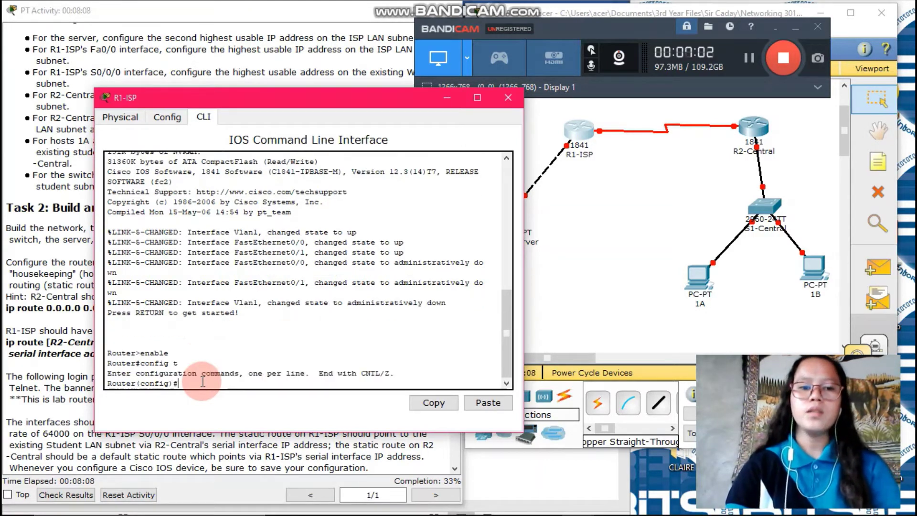
type("host")
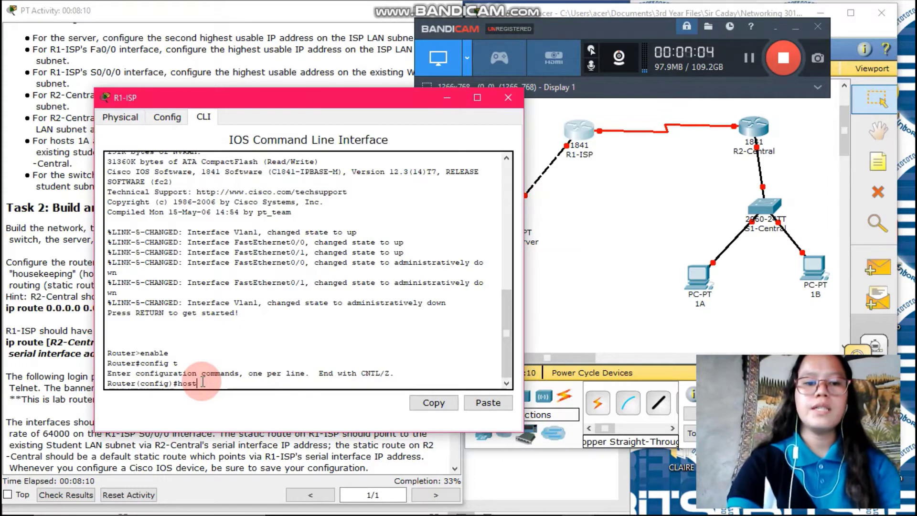
type("nam")
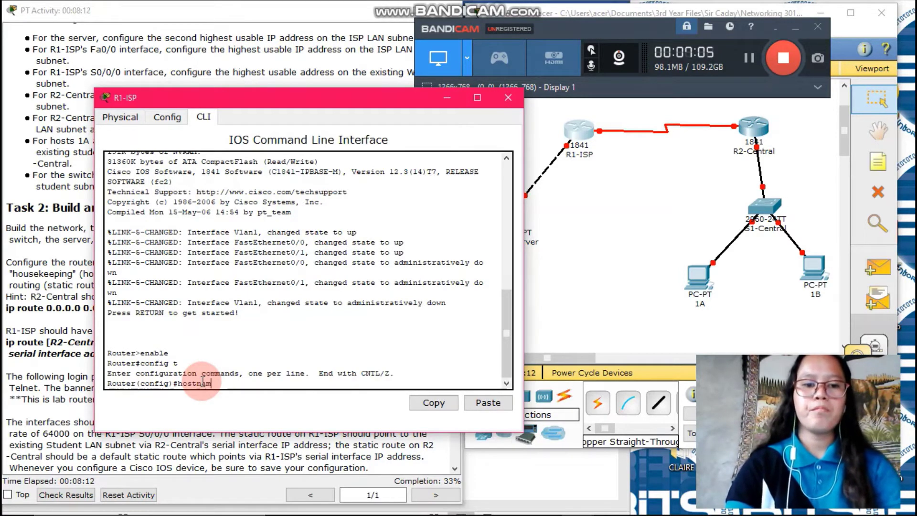
type("e R1-ISP")
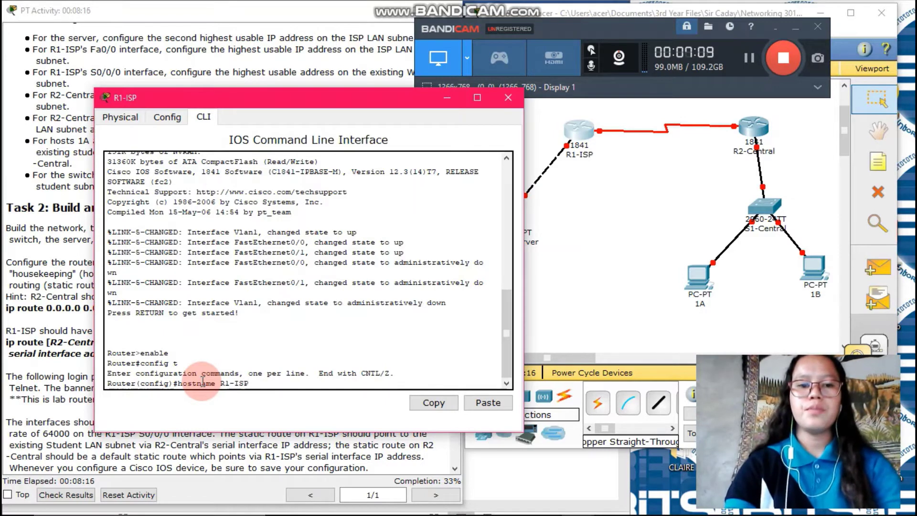
key("Return")
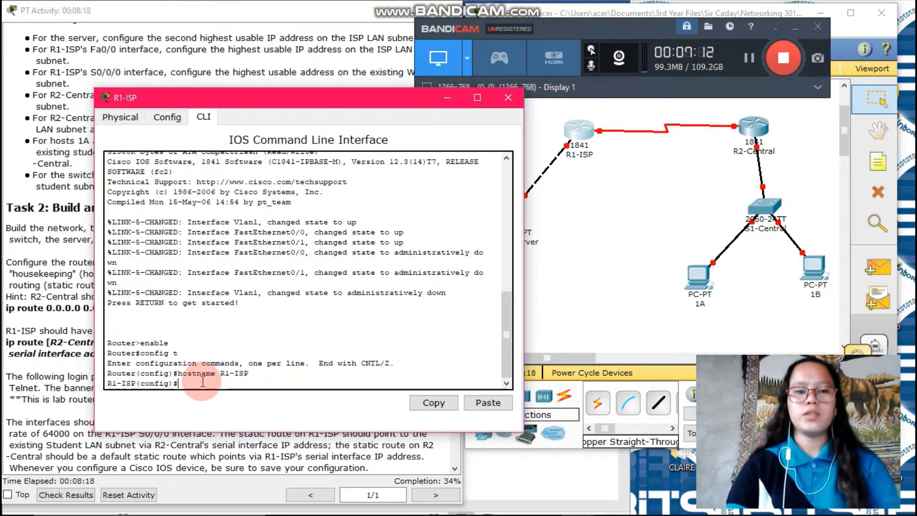
Step: Start a message-of-the-day banner on R1-ISP with % as the delimiter
type("b")
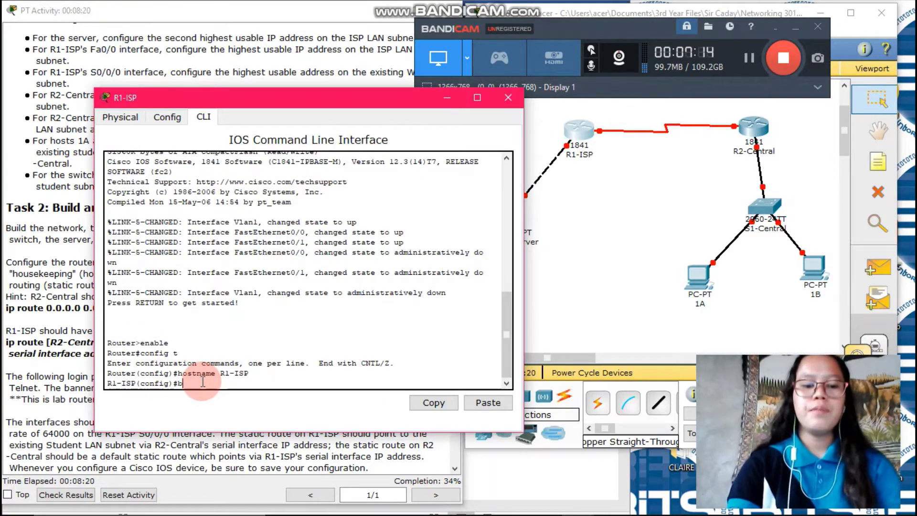
type("anner mo")
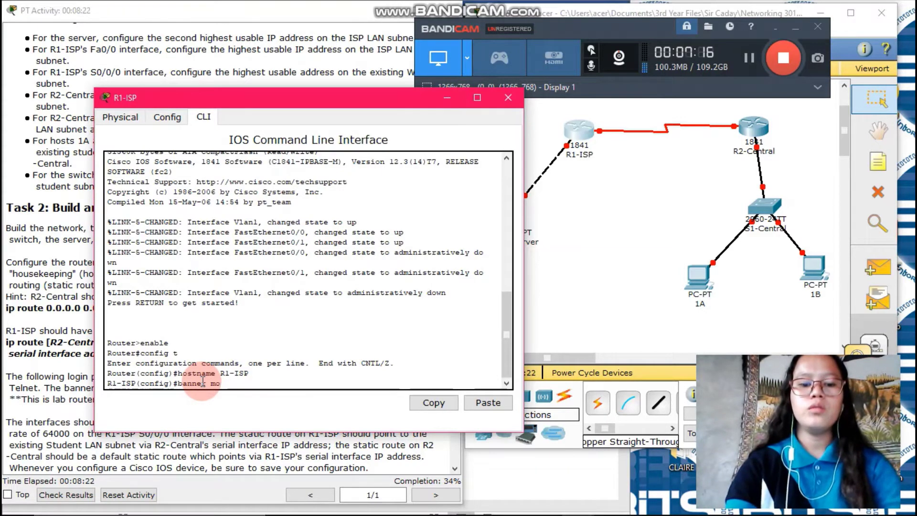
type("td")
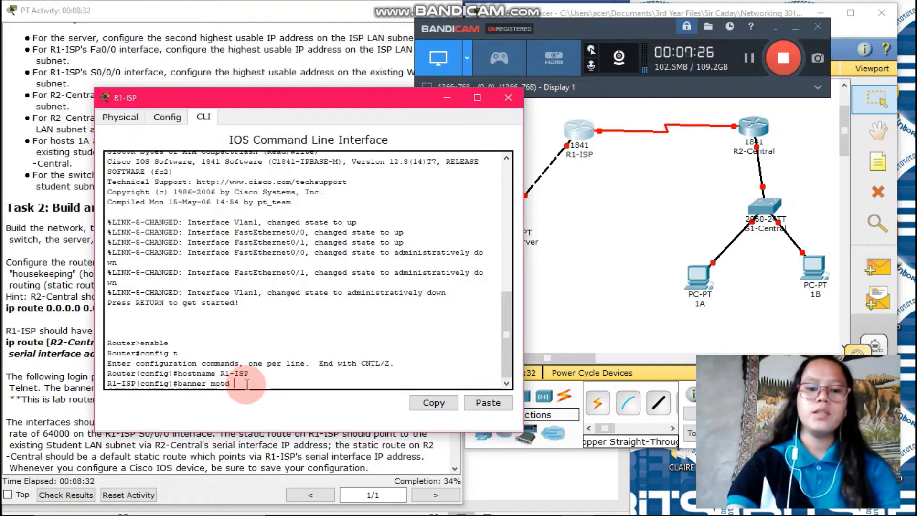
type("%")
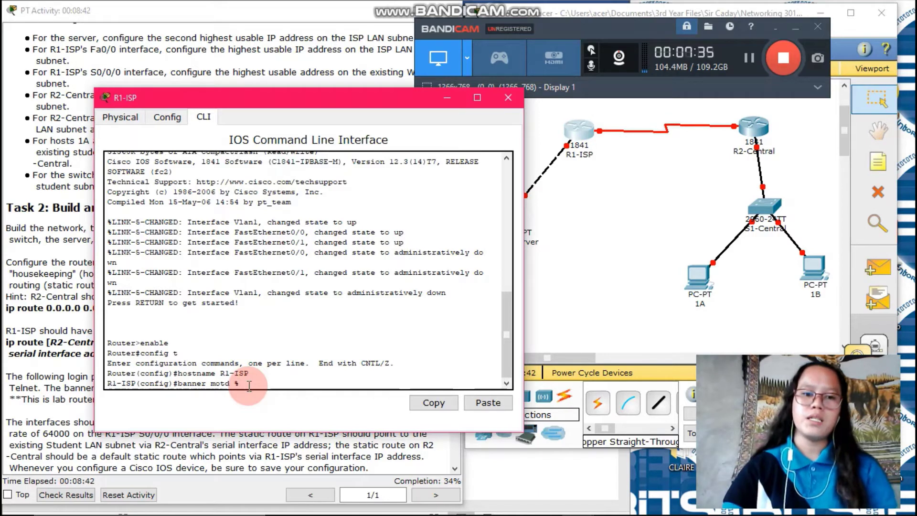
key("Return")
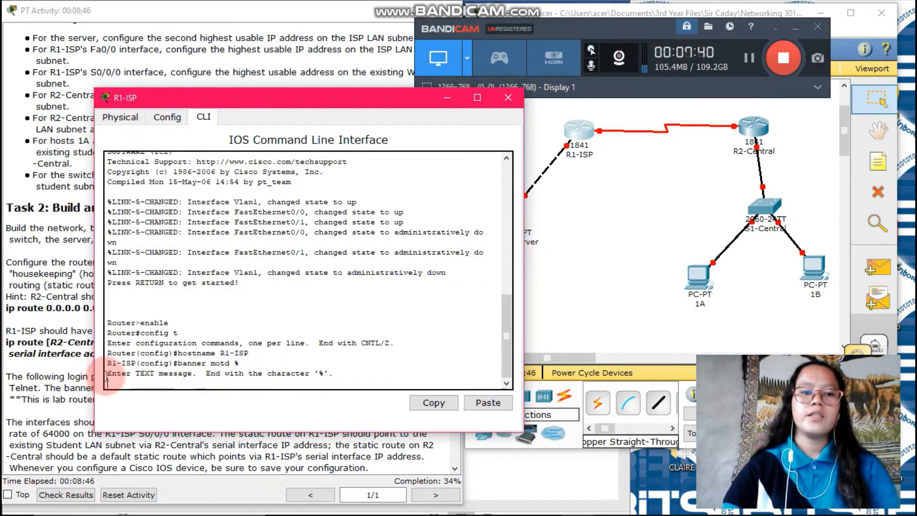
Step: Select the required R1-ISP banner wording in the activity instructions, then go back to the router CLI
left_click(270, 454)
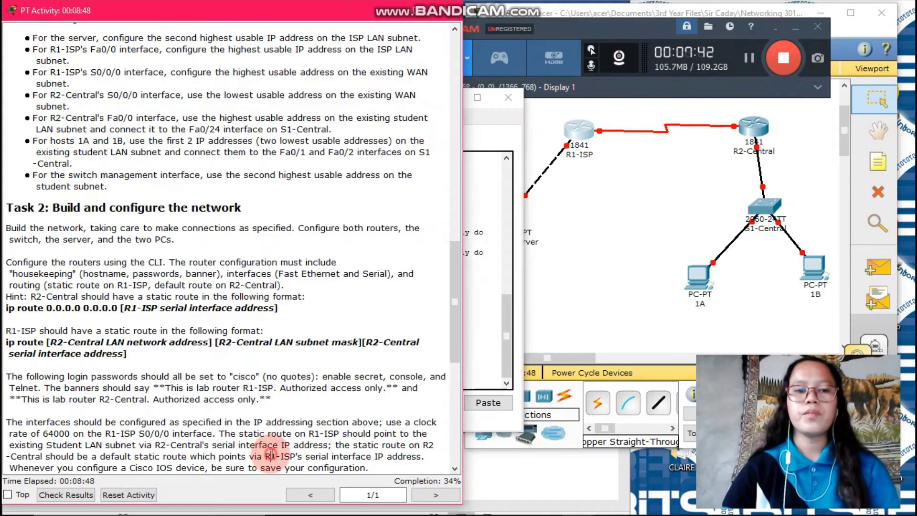
scroll(181, 409, "down", 1)
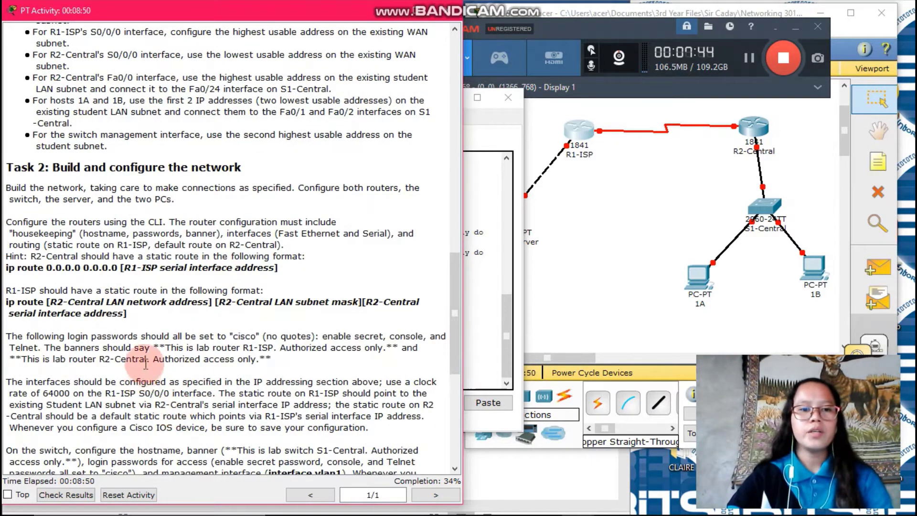
left_click_drag(152, 347, 395, 350)
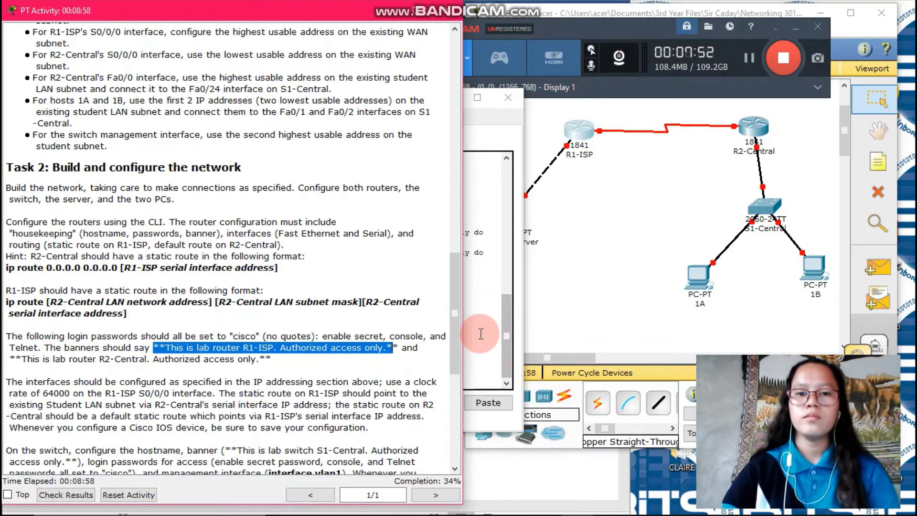
left_click(472, 334)
left_click(239, 381)
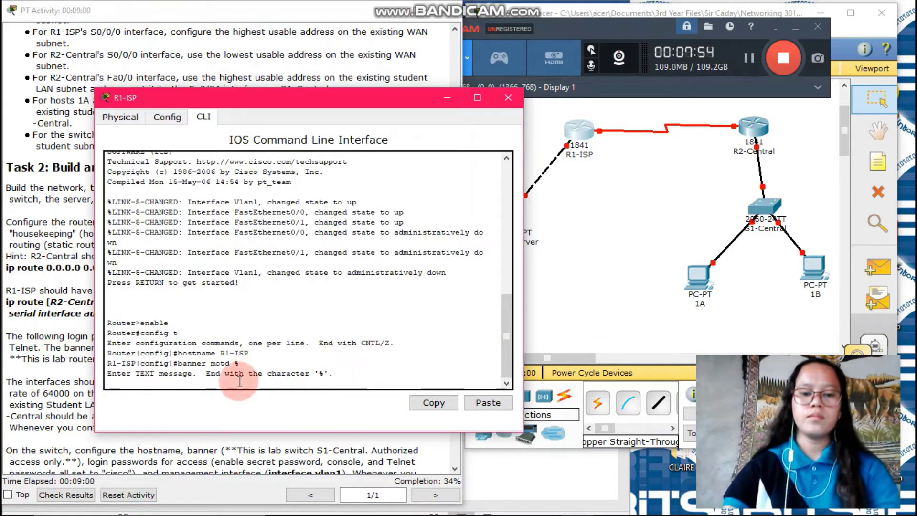
Step: Enter the banner text '**This is lab router R1-ISP. Authorized Access Only.**' and close it with %
type("**Th")
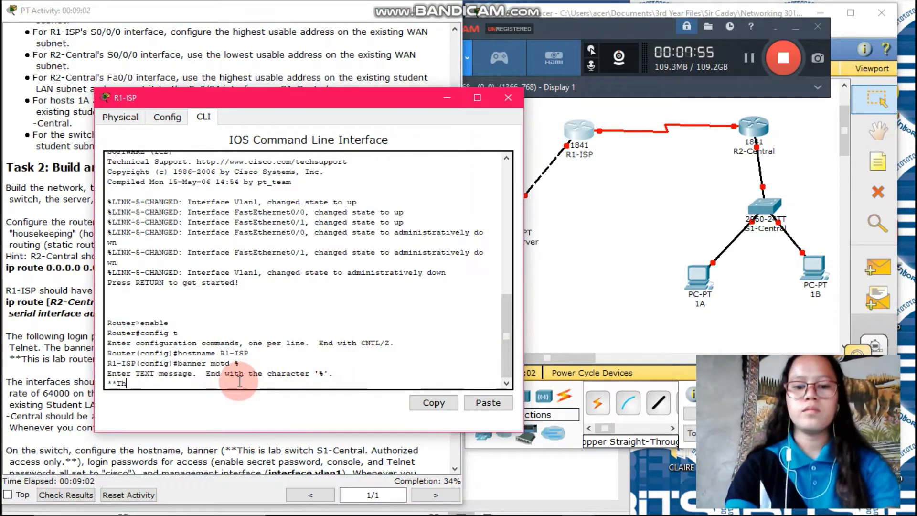
type("is is")
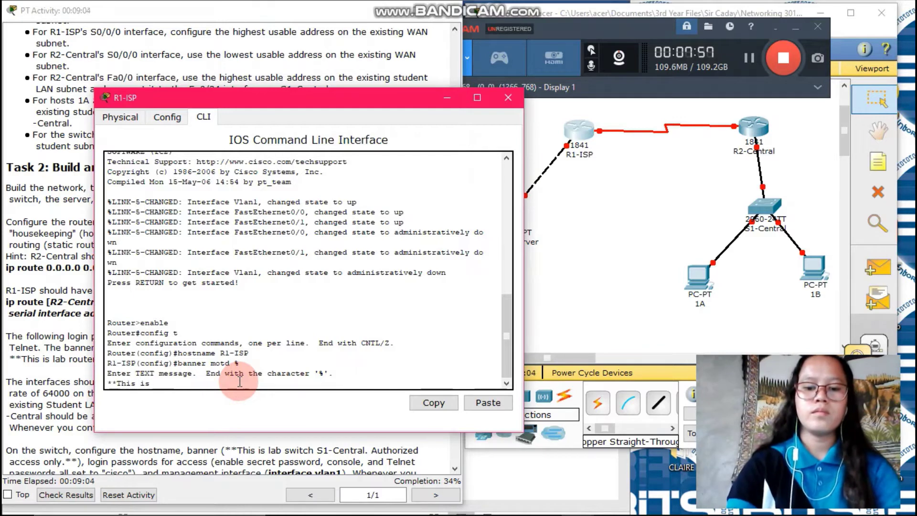
type(" lab rou")
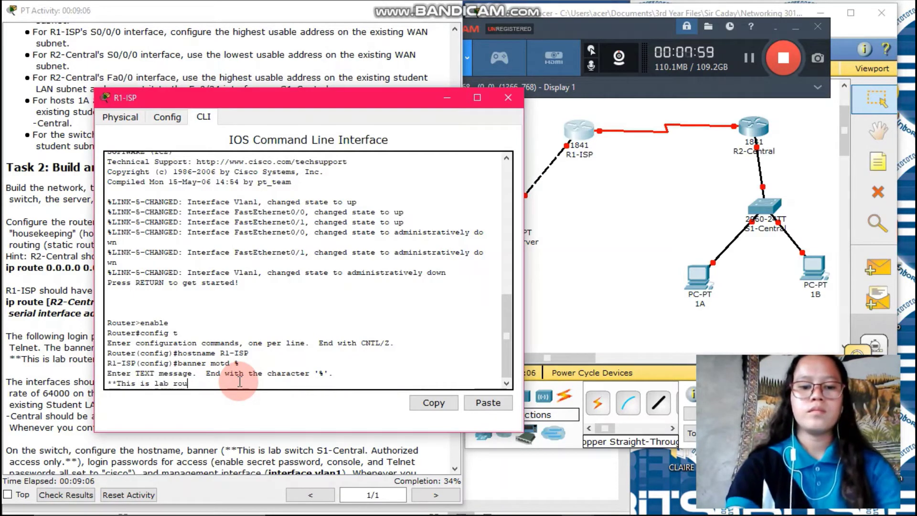
type("ter")
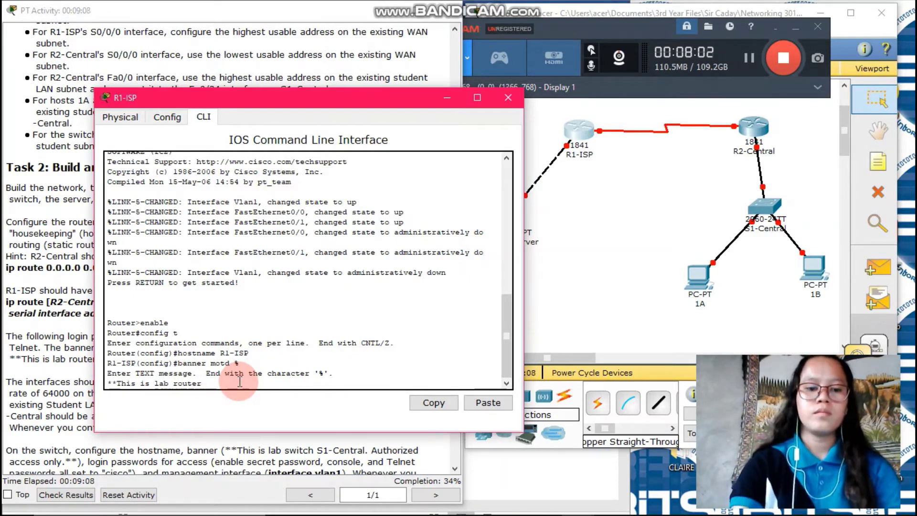
type(" R1-ISP")
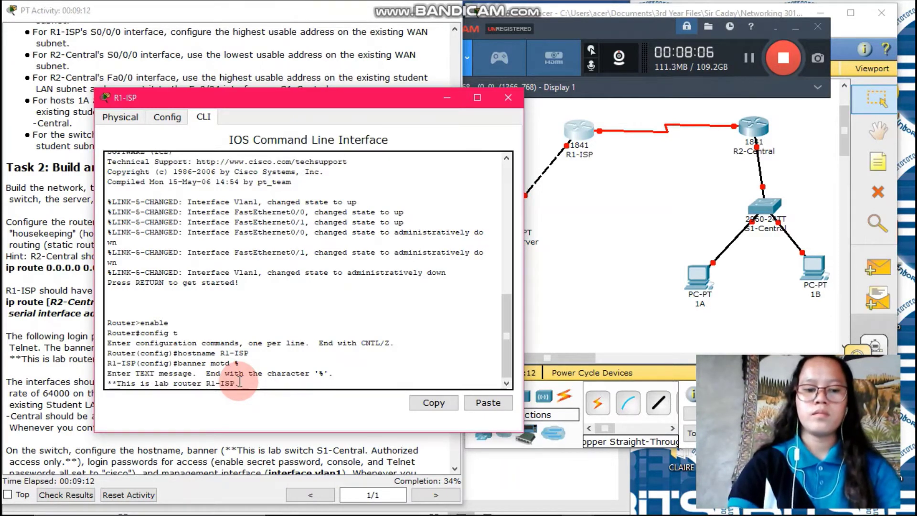
type(". Aut")
type("h")
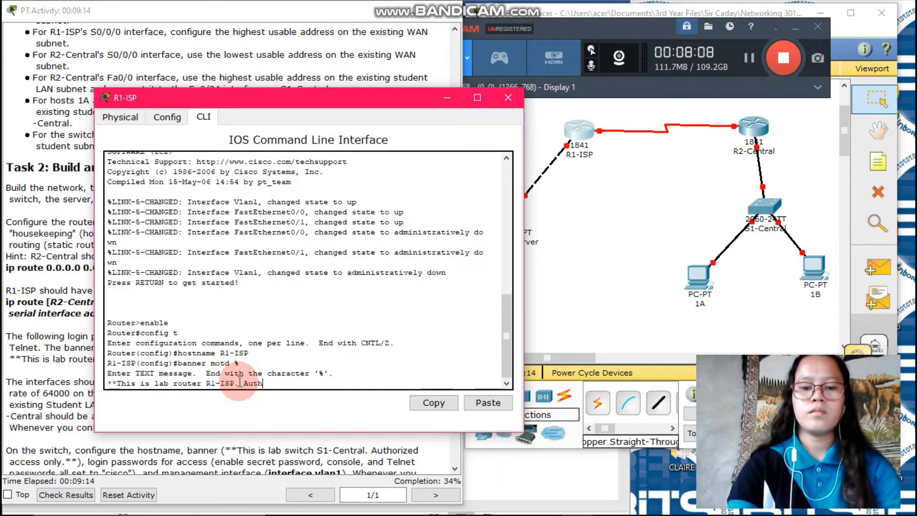
type("orized ")
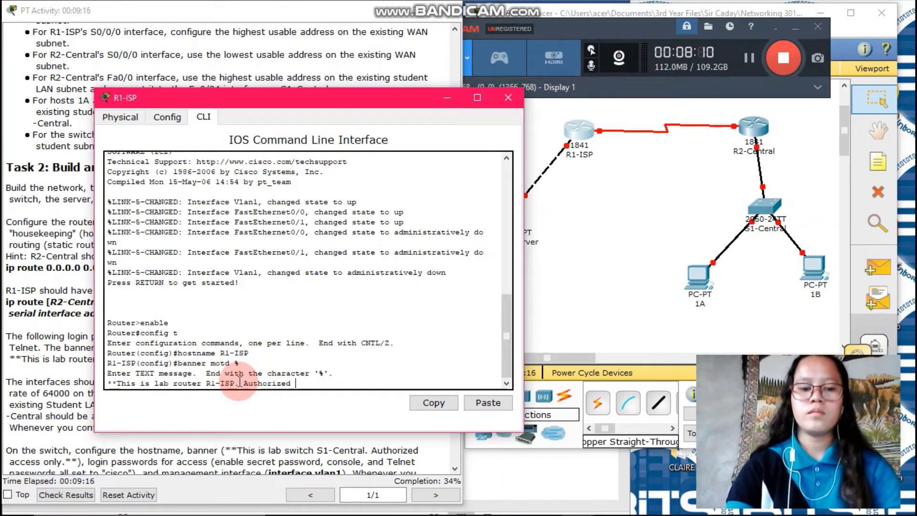
type("Acces")
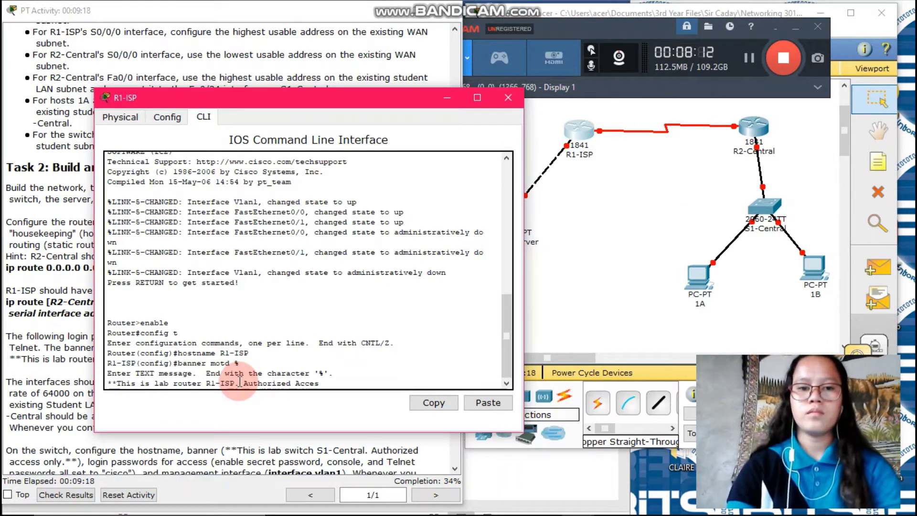
type("s Ob")
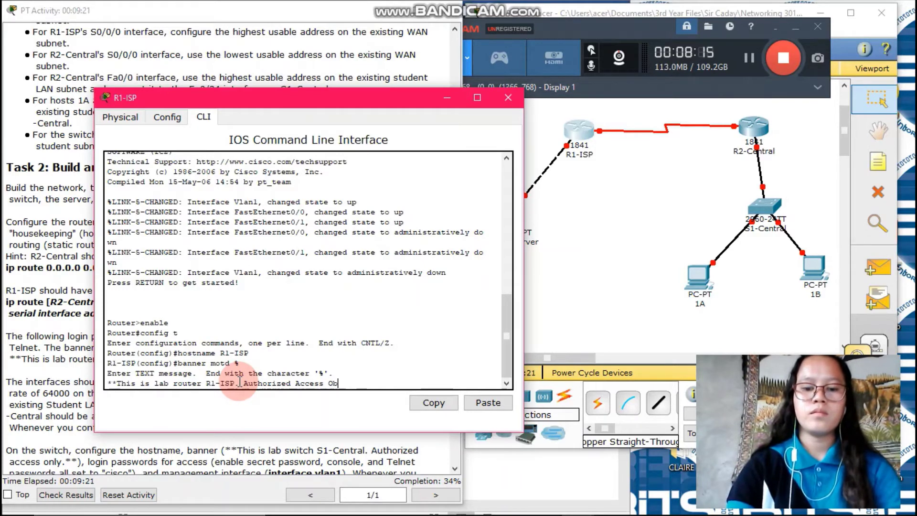
key("BackSpace")
type("nl")
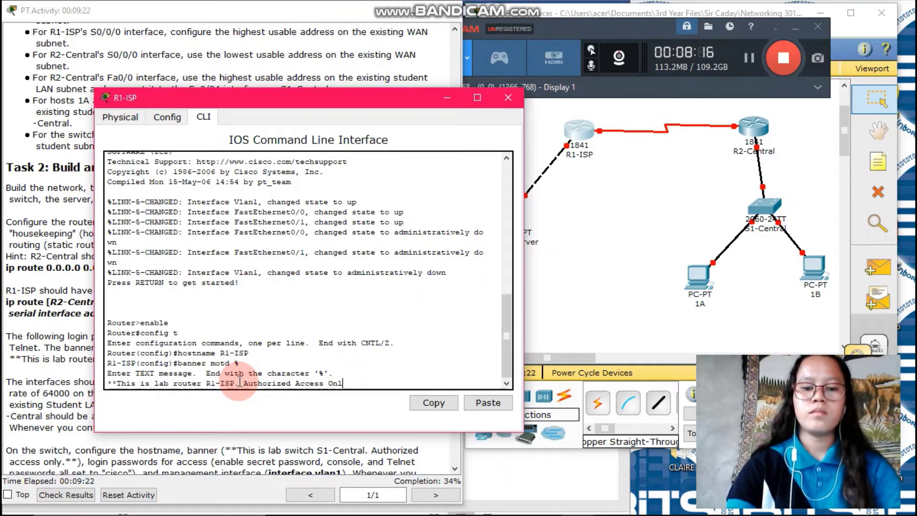
type("y.**")
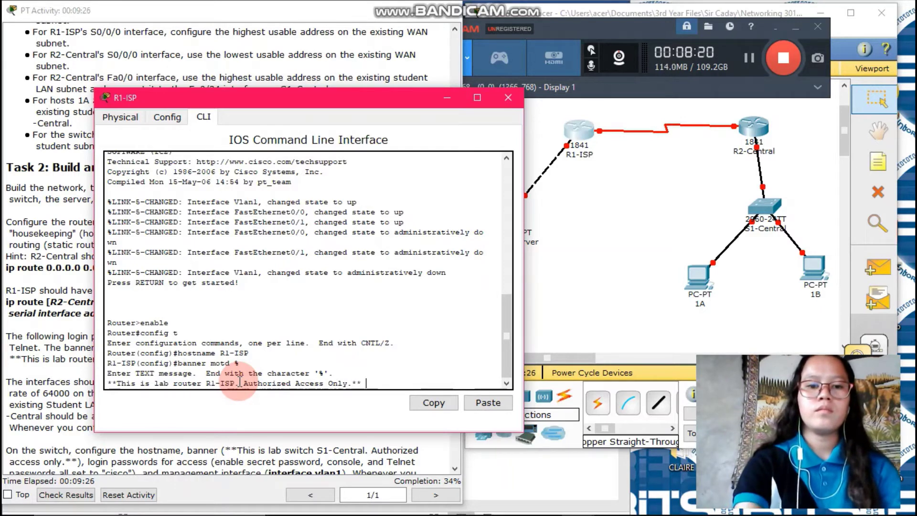
type(" %")
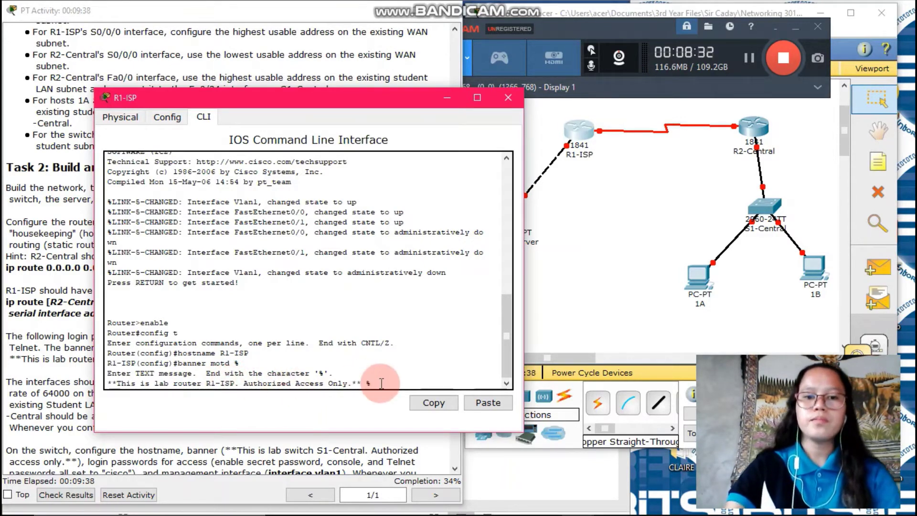
key("Return")
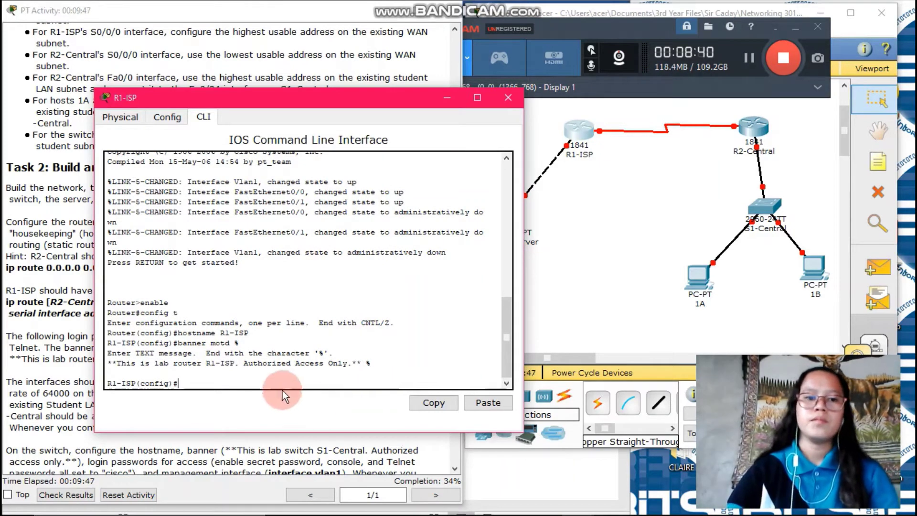
Step: Set R1-ISP's enable secret and protect console line 0 with a password and login
type("ena")
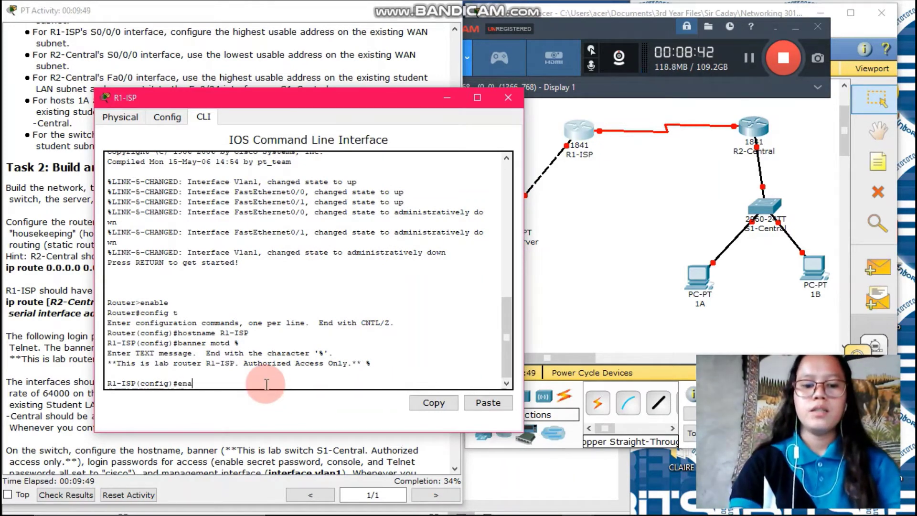
type("ble")
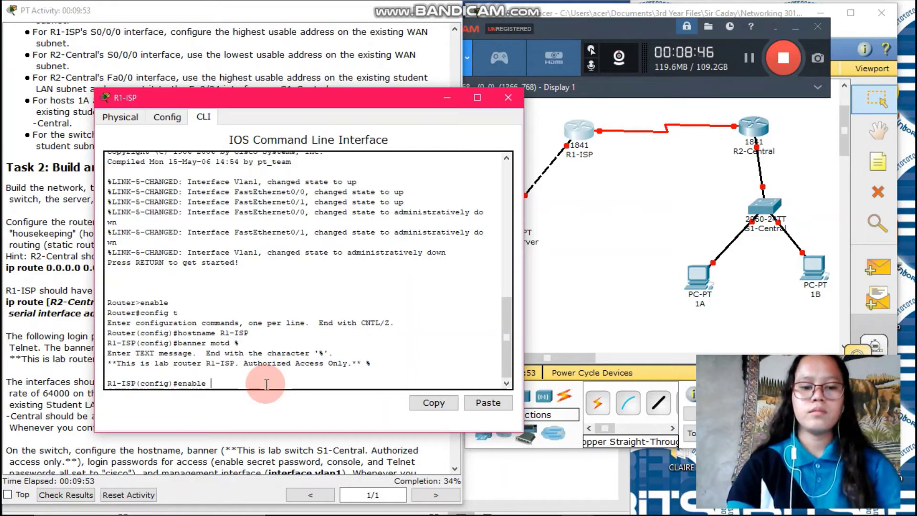
type(" secre")
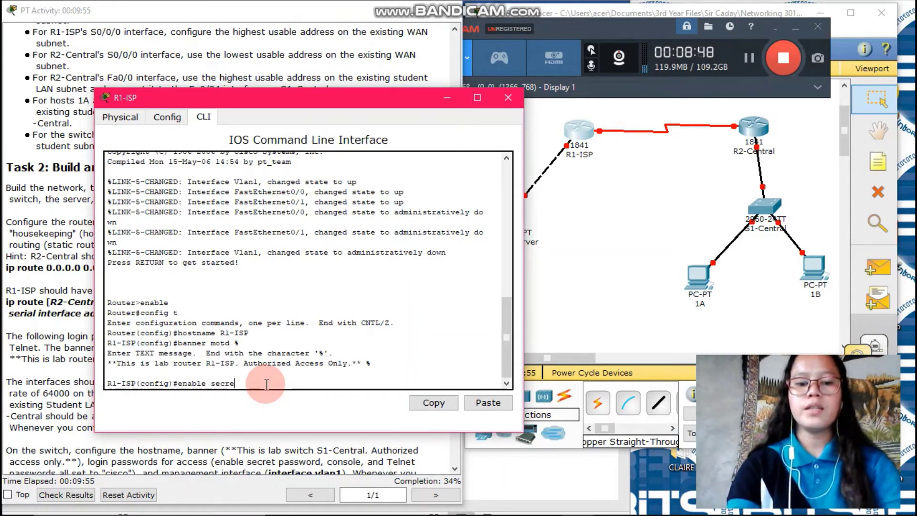
type("t cisco")
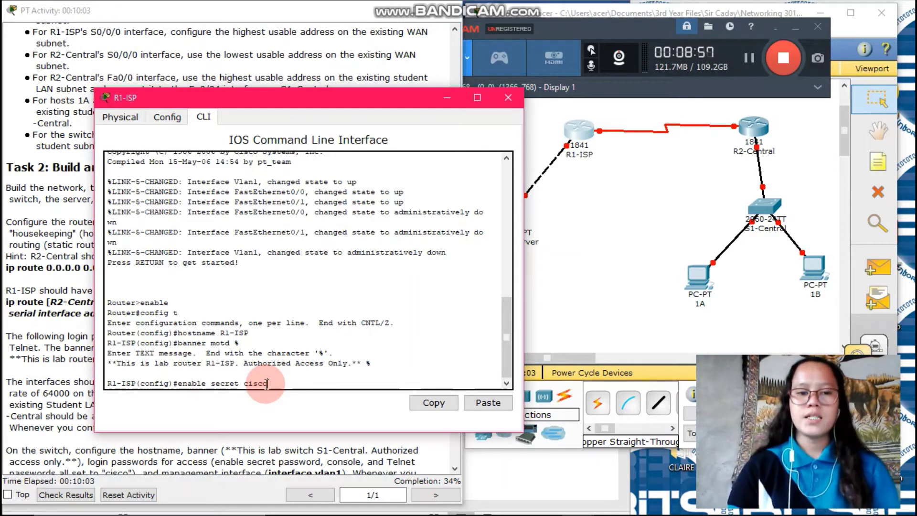
key("Return")
type("l")
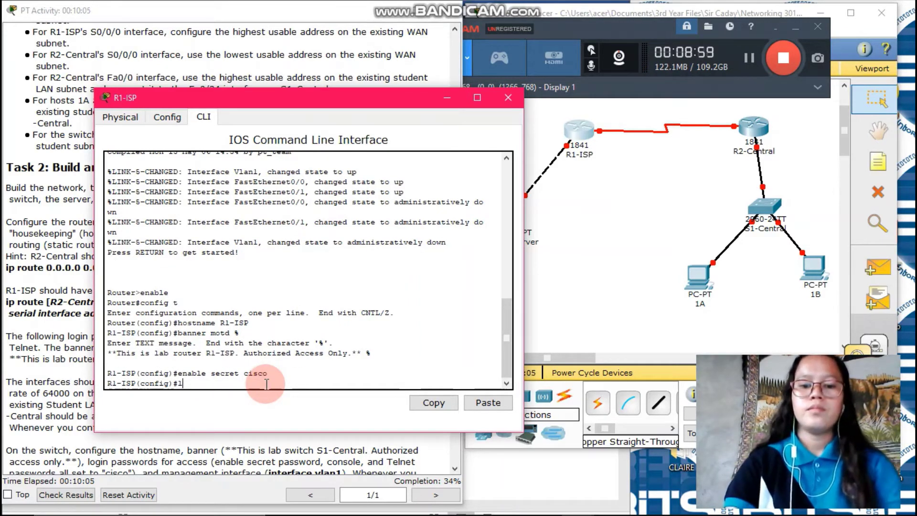
type("ine con")
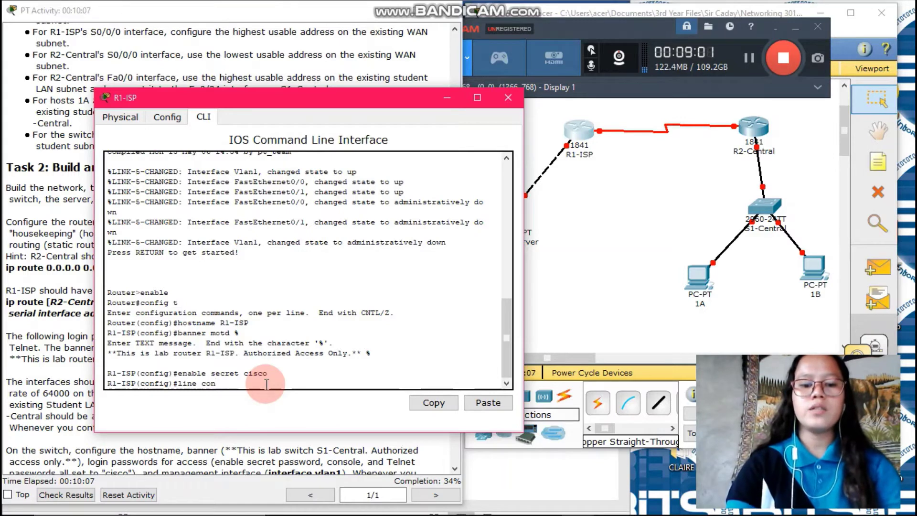
type("sole")
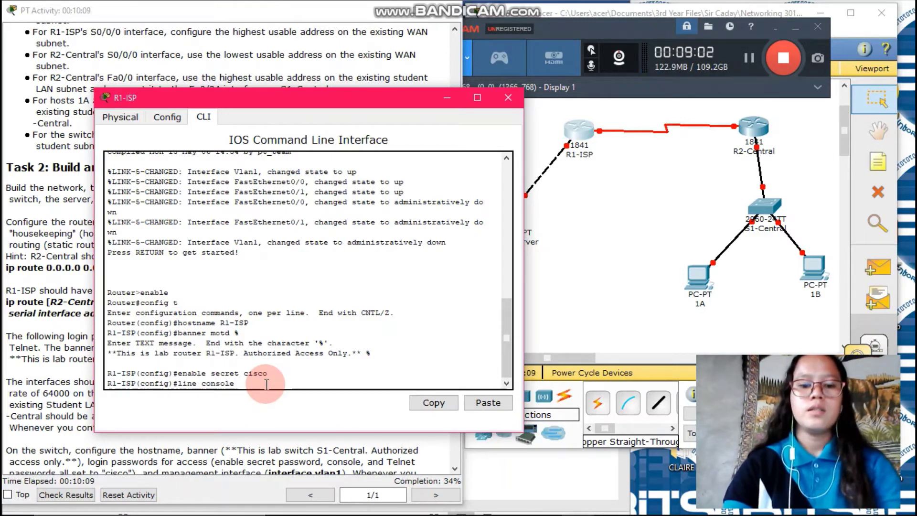
type(" 0")
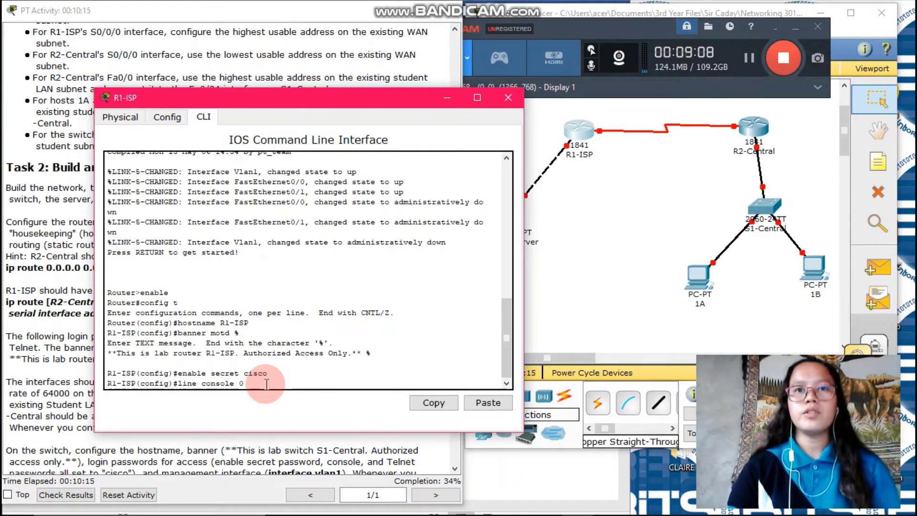
key("Return")
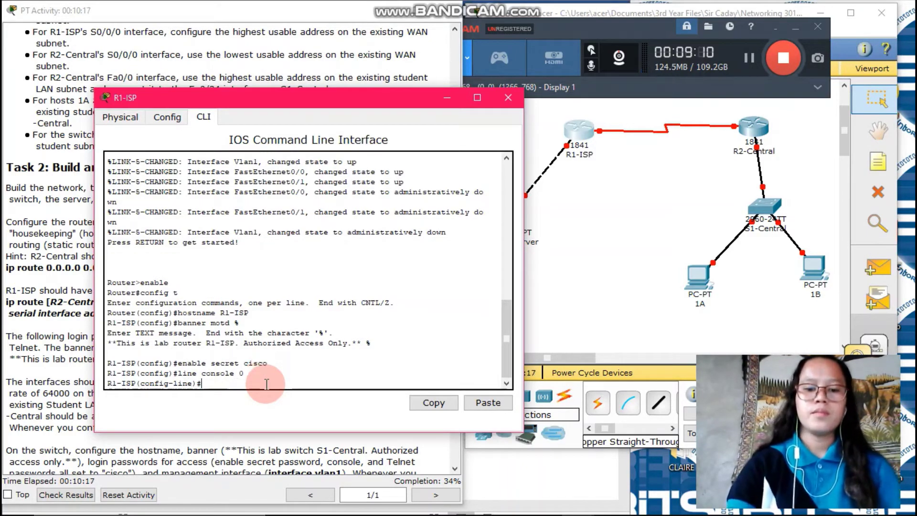
type("passwo")
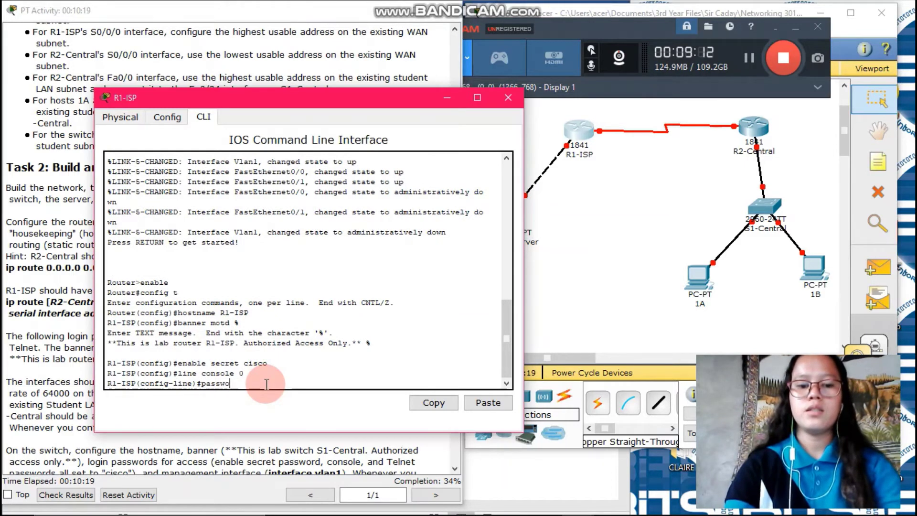
type("rd cisco")
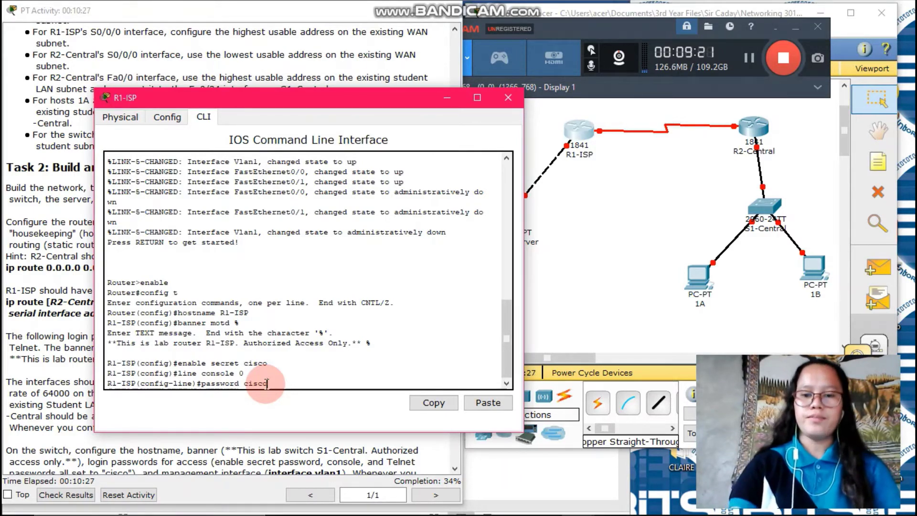
key("Return")
type("login")
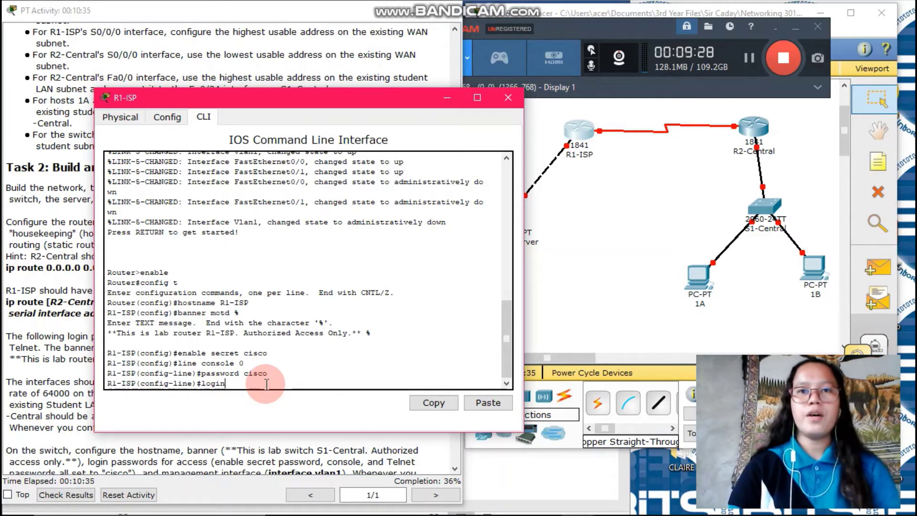
key("Return")
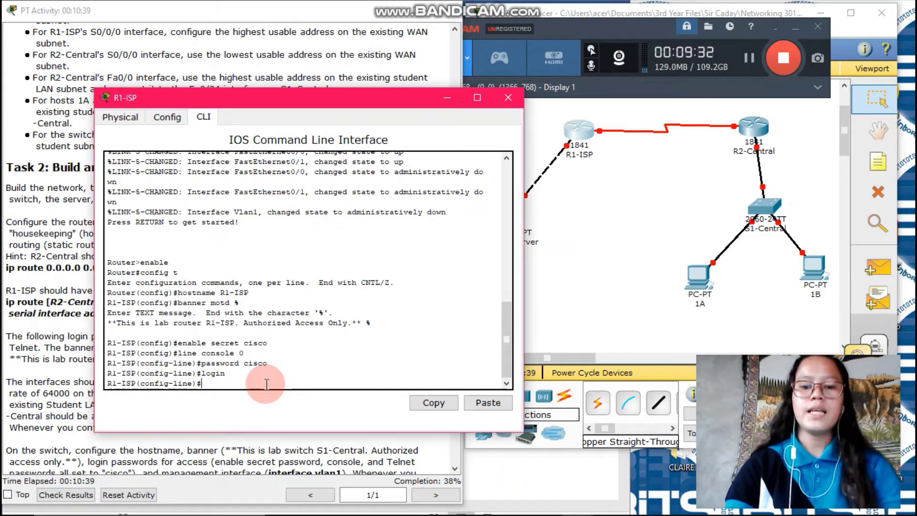
Step: Set a password on VTY lines 0–15 and return to global configuration
type("line ")
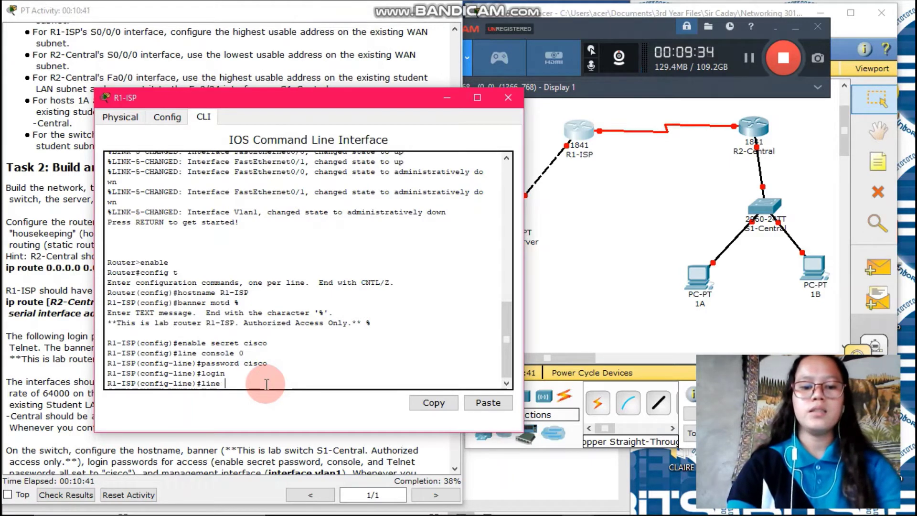
type("vty 0 15")
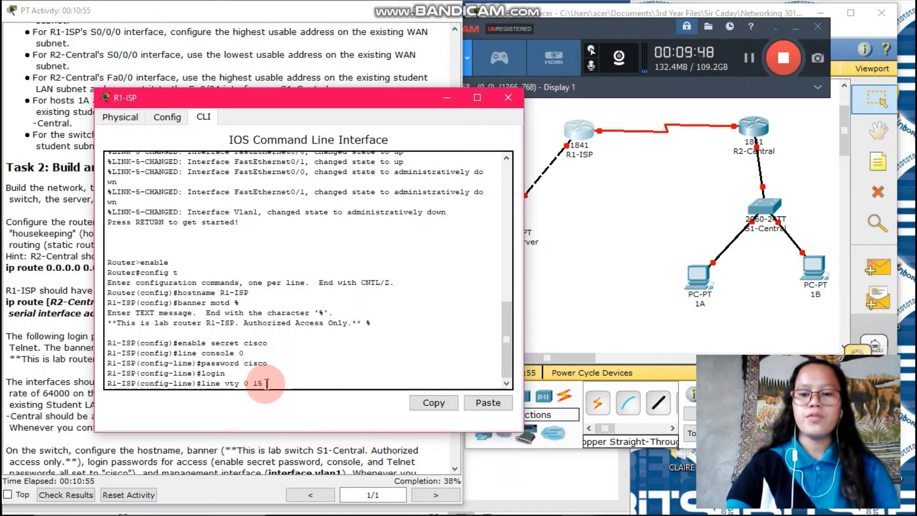
key("Return")
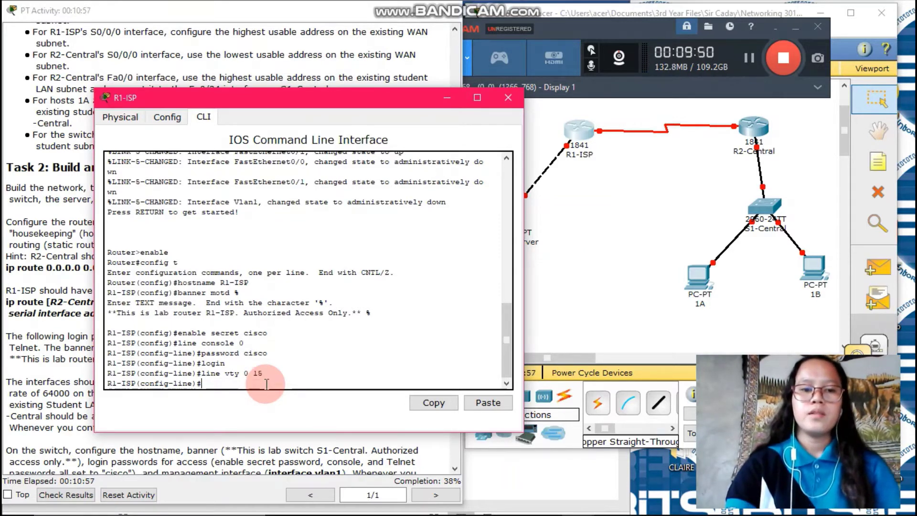
type("passwor")
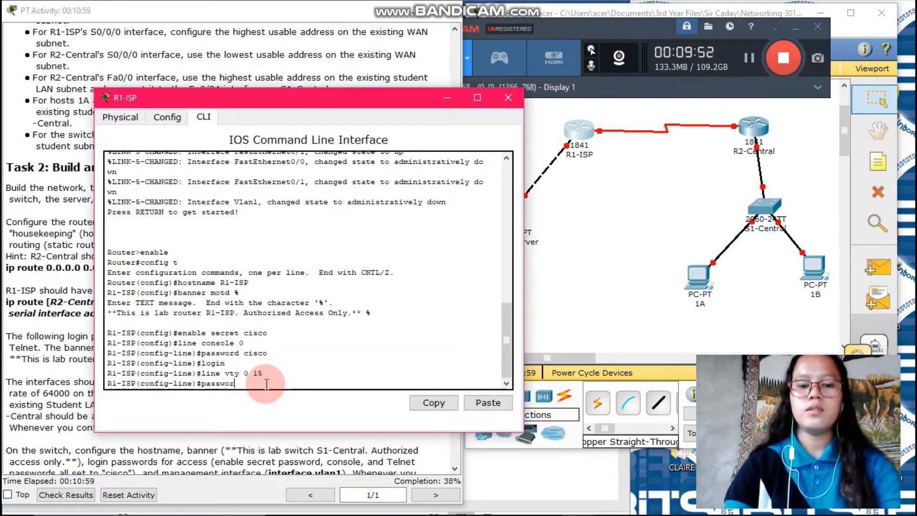
type("d cisco")
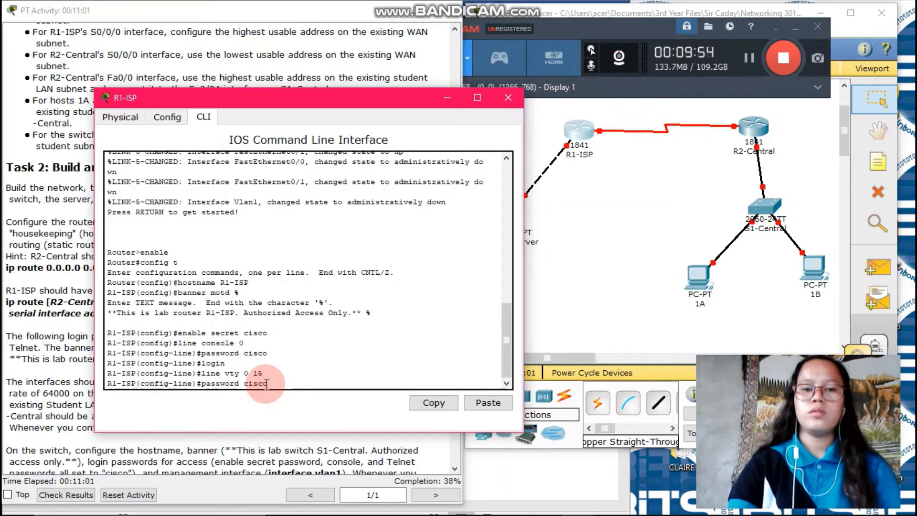
key("Return")
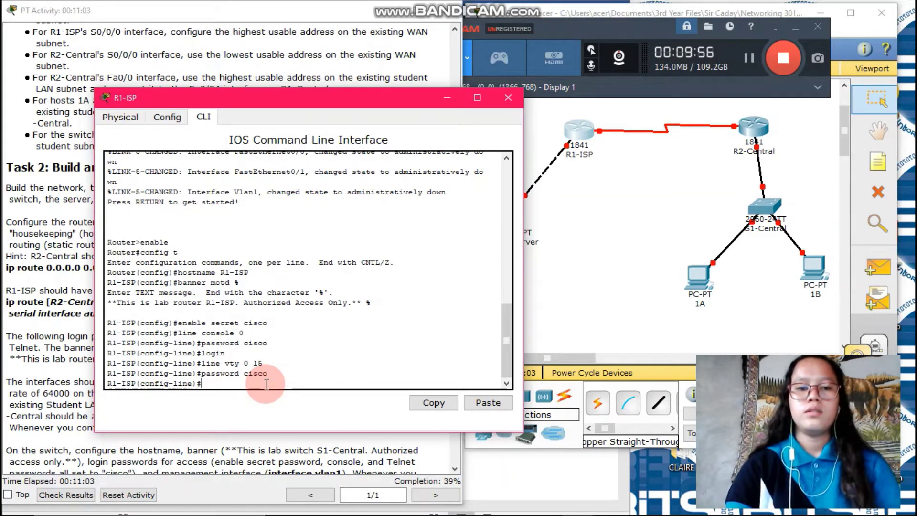
type("exi")
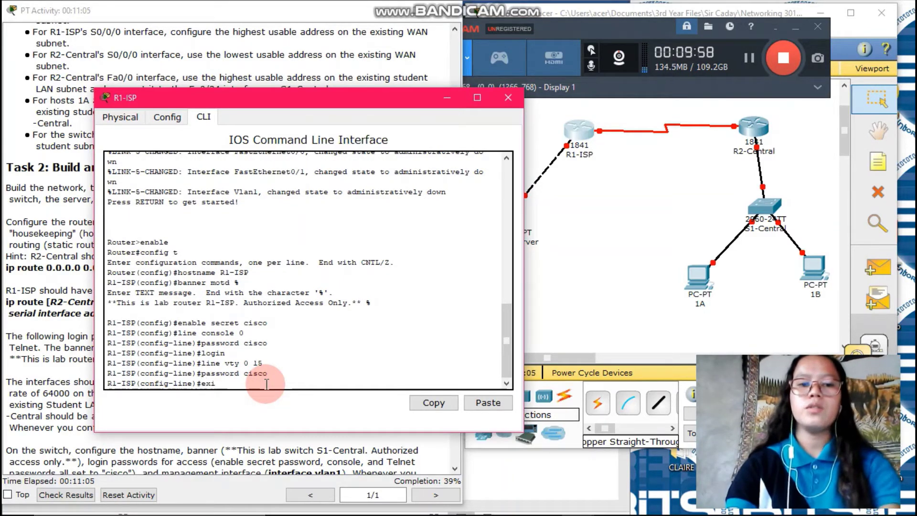
type("t")
key("Return")
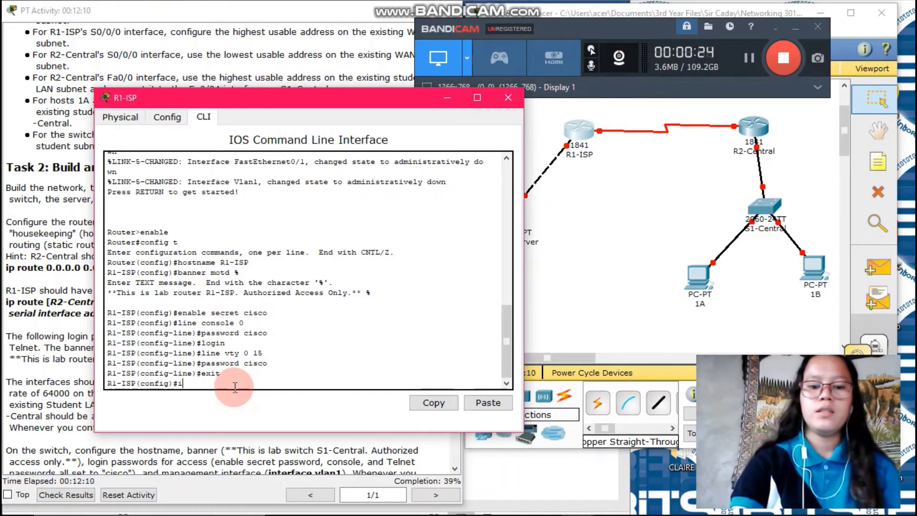
Step: Assign Fa0/0 the address 192.168.3.78 255.255.255.240, checking it against the address table
type("int fa0")
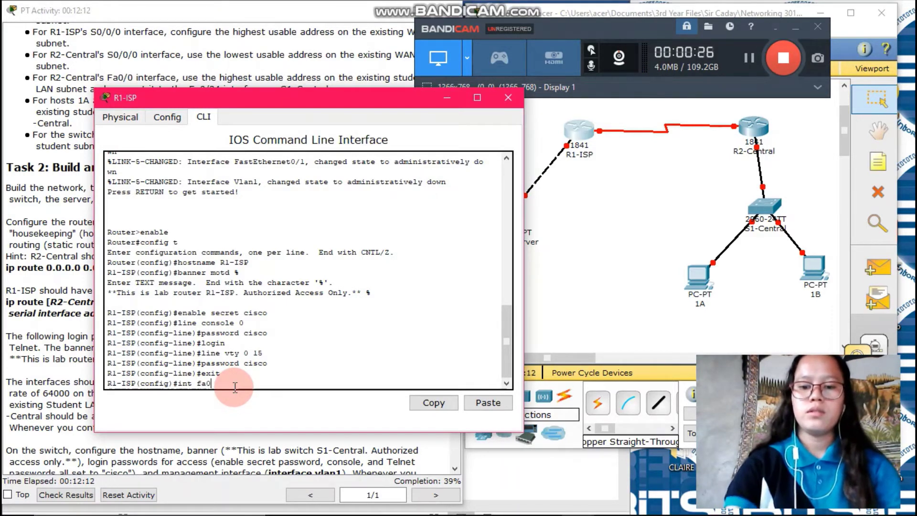
type("/0")
key("Return")
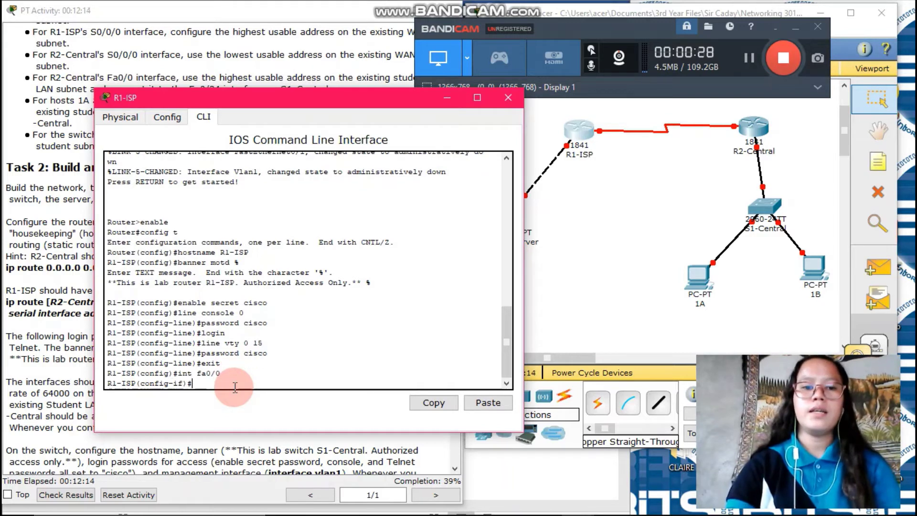
type("ip ad")
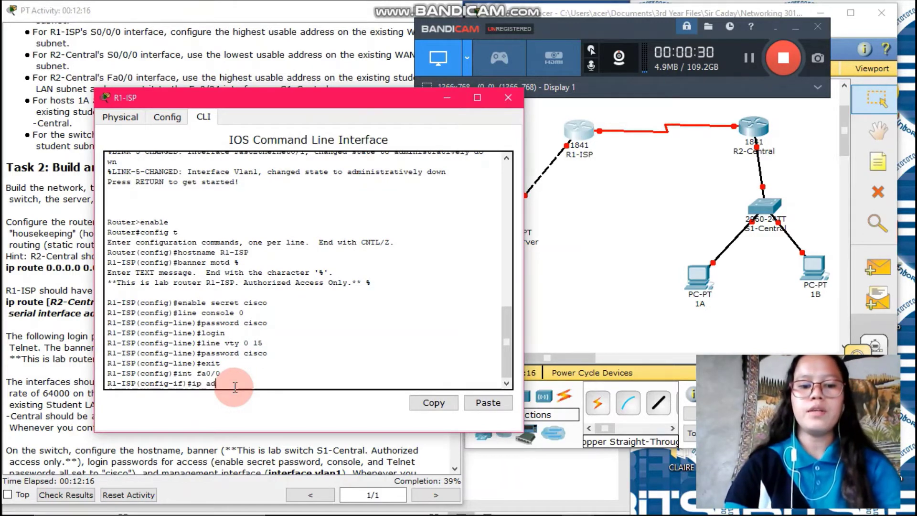
type("dress")
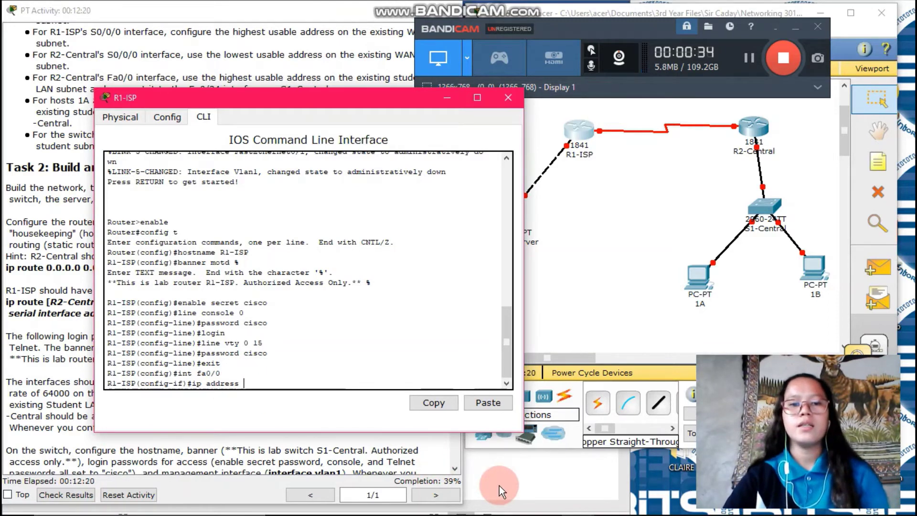
key("alt+Tab")
left_click(252, 221)
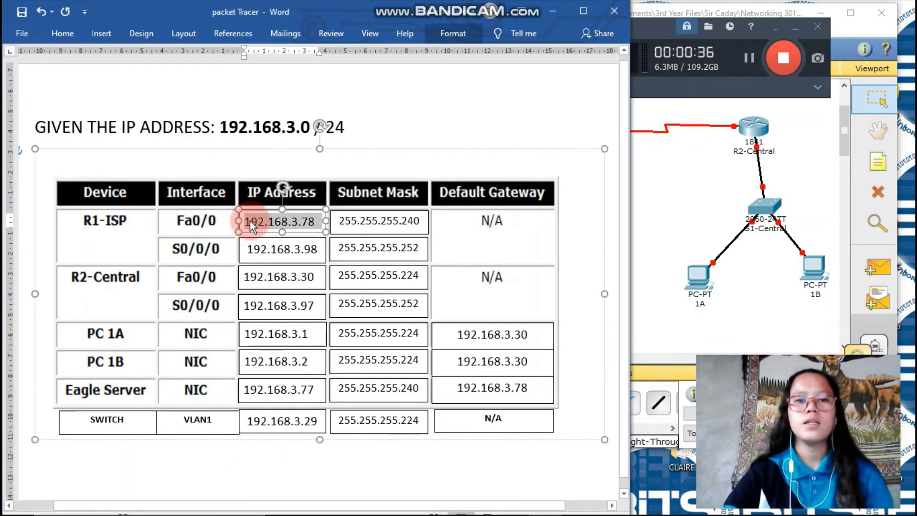
left_click(391, 221)
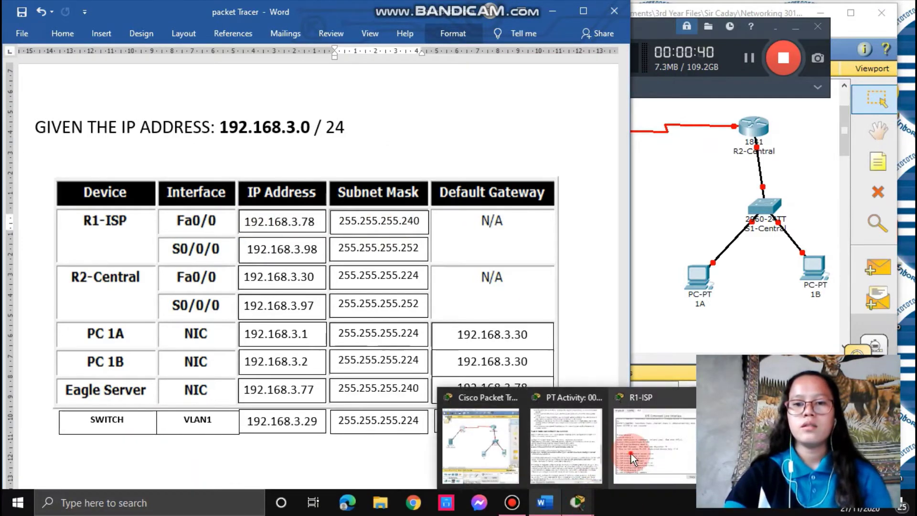
left_click(631, 453)
left_click(356, 402)
type("19")
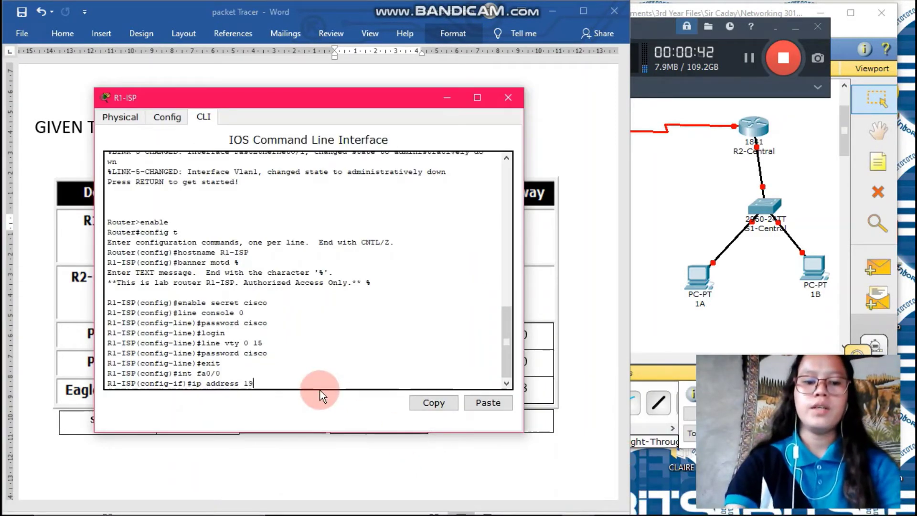
type("2.168.")
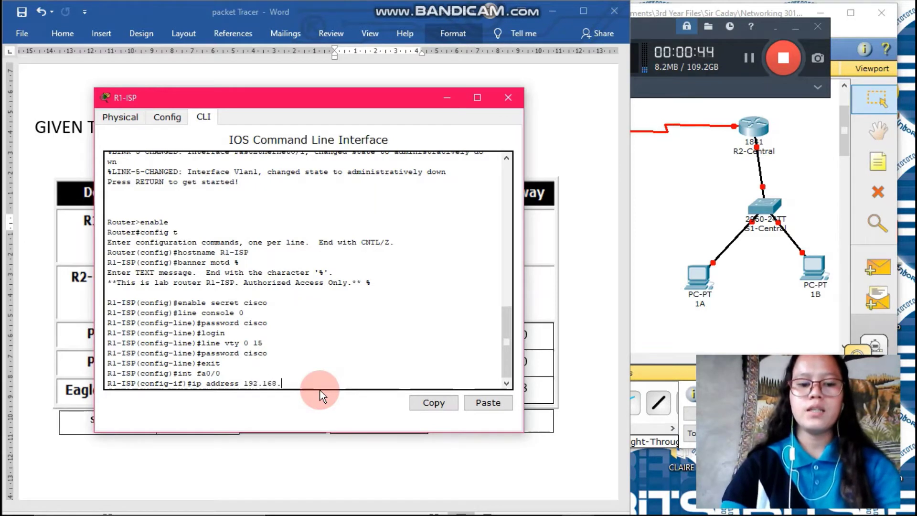
type("3.78")
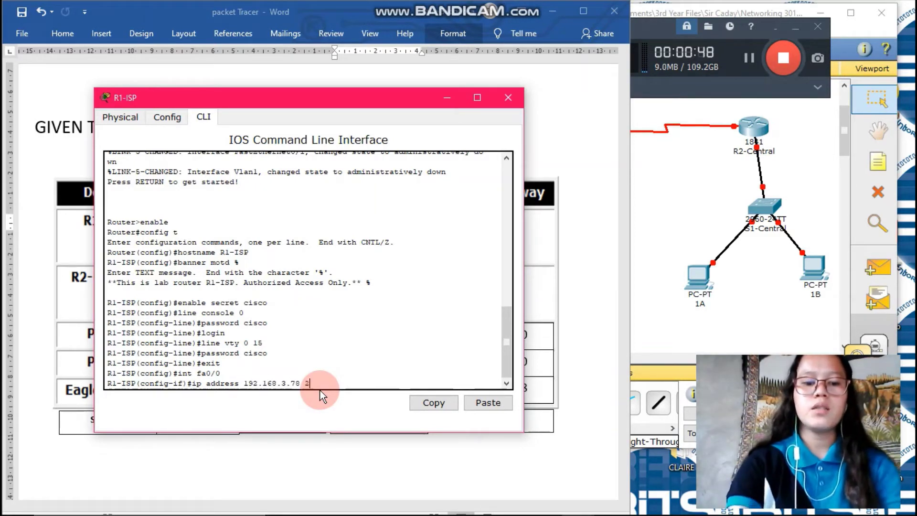
type(" 255.255")
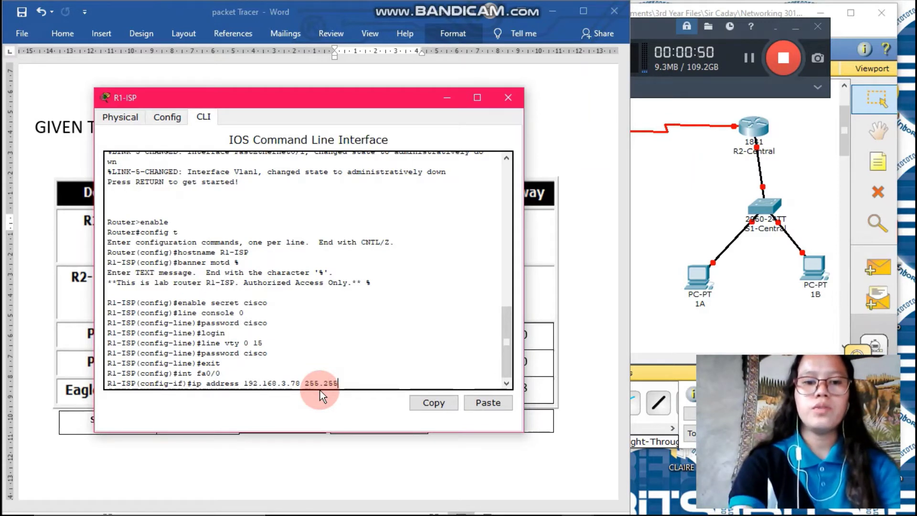
type(".255.22")
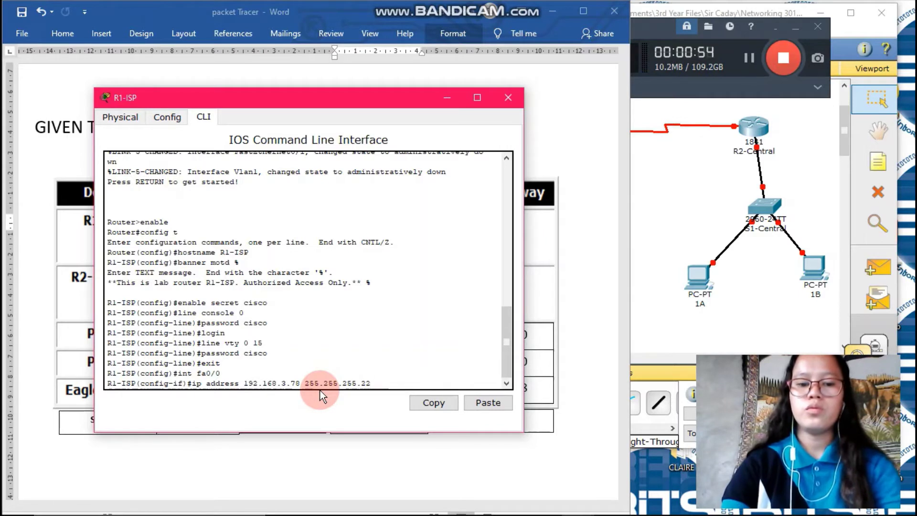
key("BackSpace")
type("40")
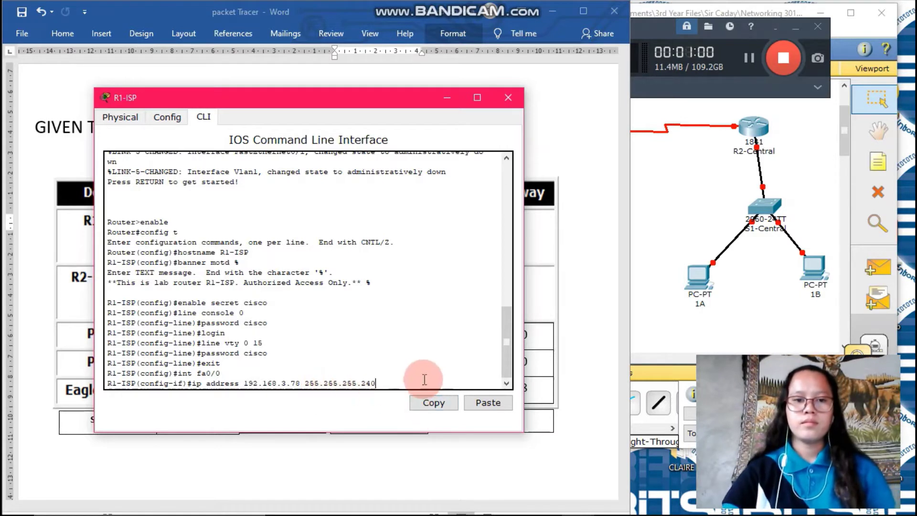
key("Return")
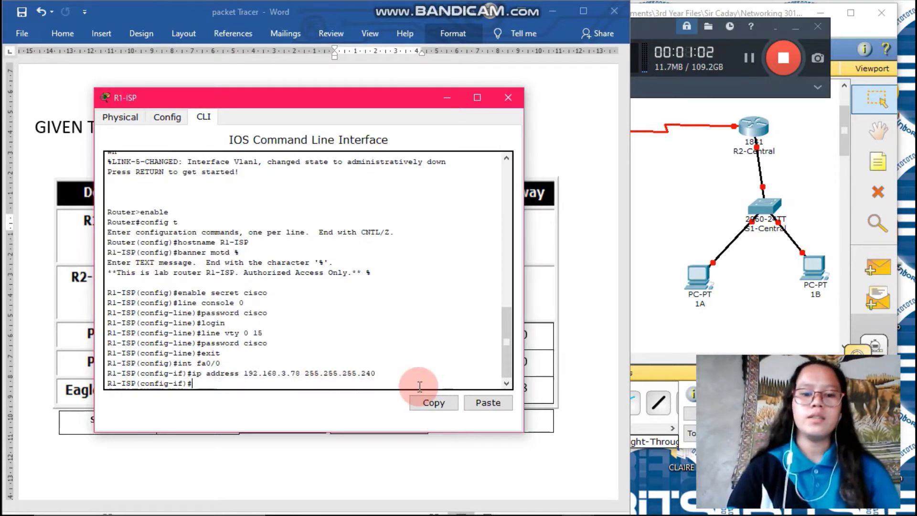
Step: Enable Fa0/0 with no shutdown and leave interface configuration
type("no shu")
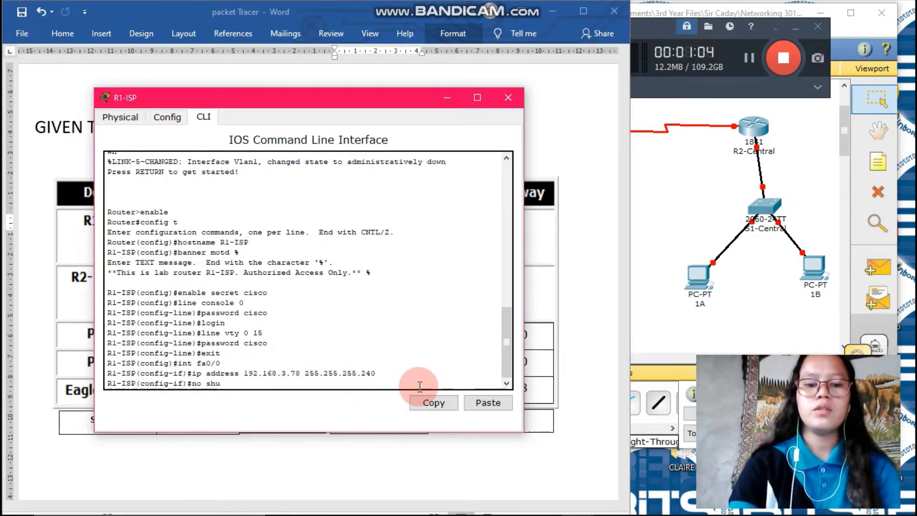
type("tdown")
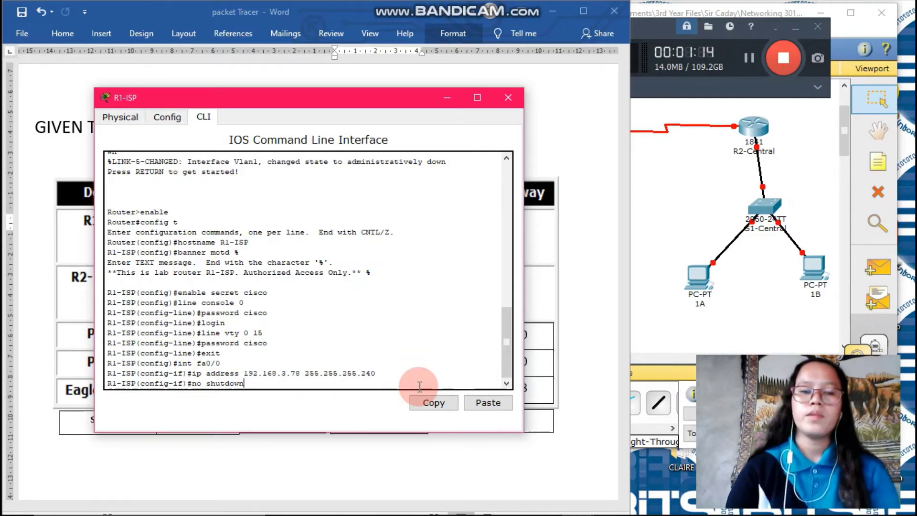
key("Return")
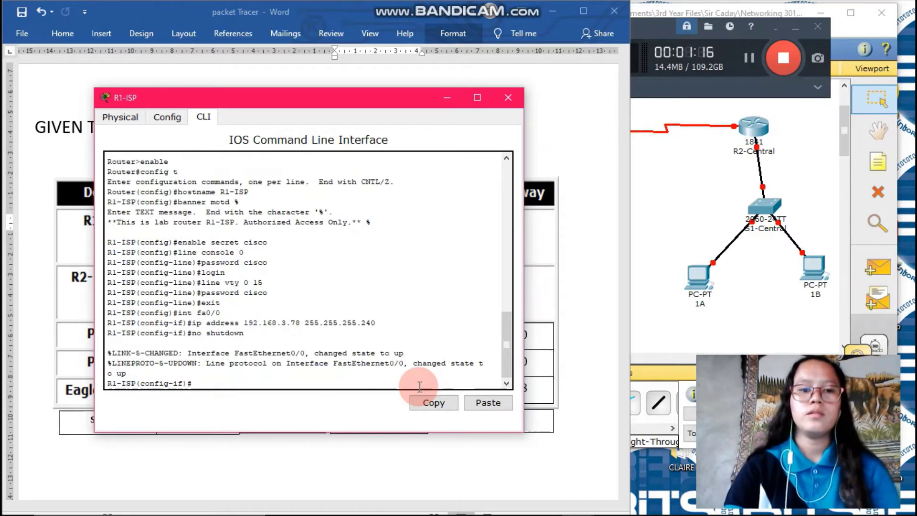
type("exit")
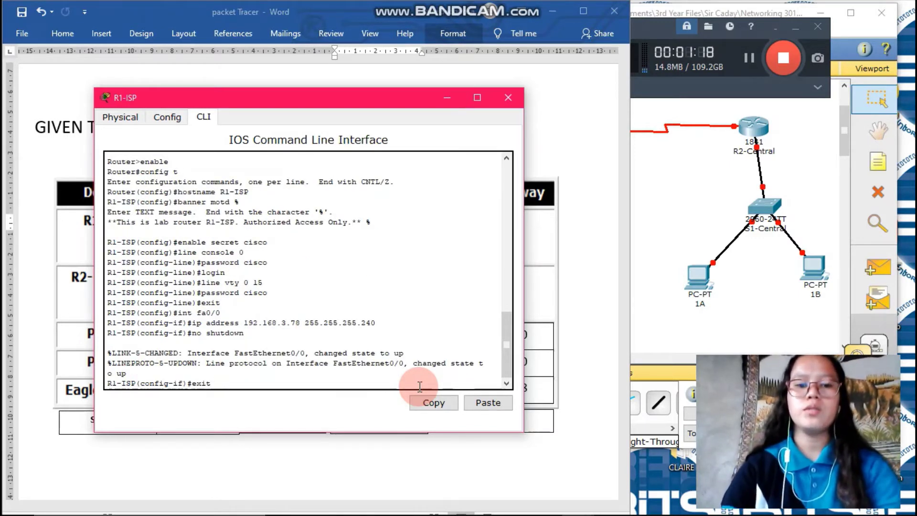
key("Return")
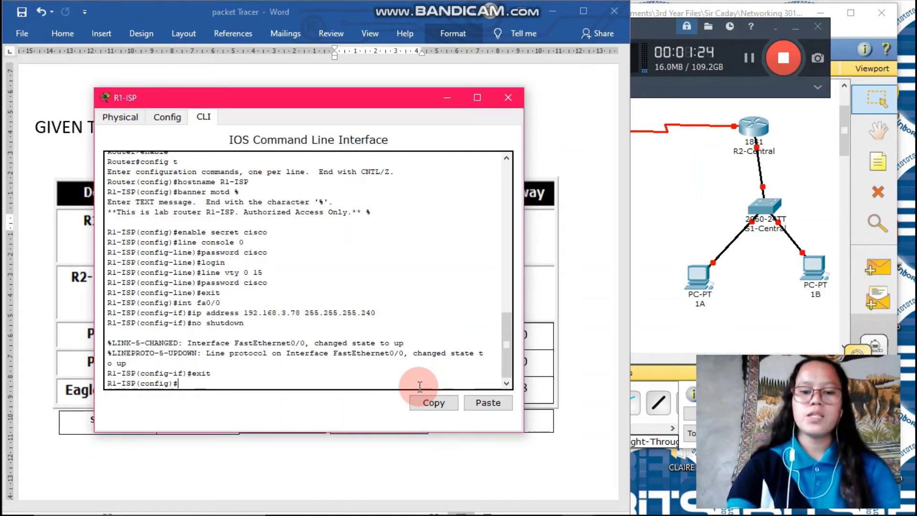
Step: Assign Serial0/0/0 the address 192.168.3.98 255.255.255.252 from the address table and enable it
type("int")
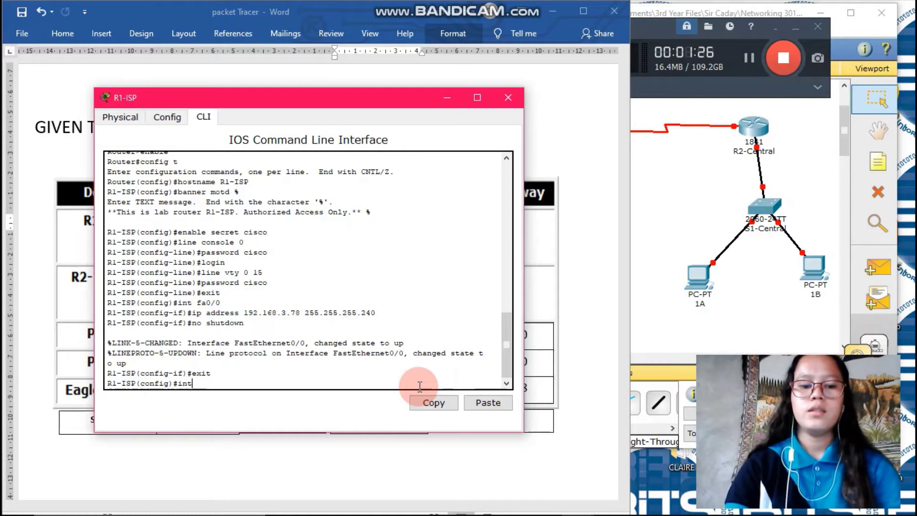
type(" s0")
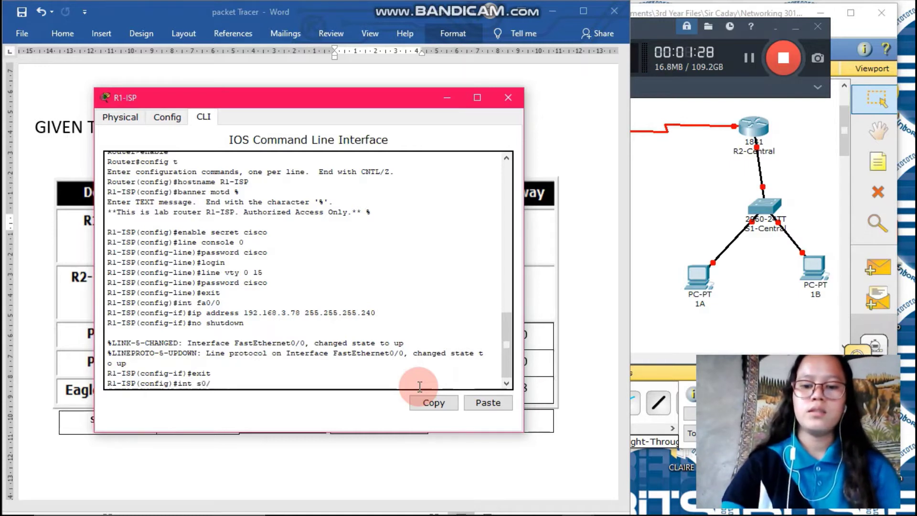
type("/0/0")
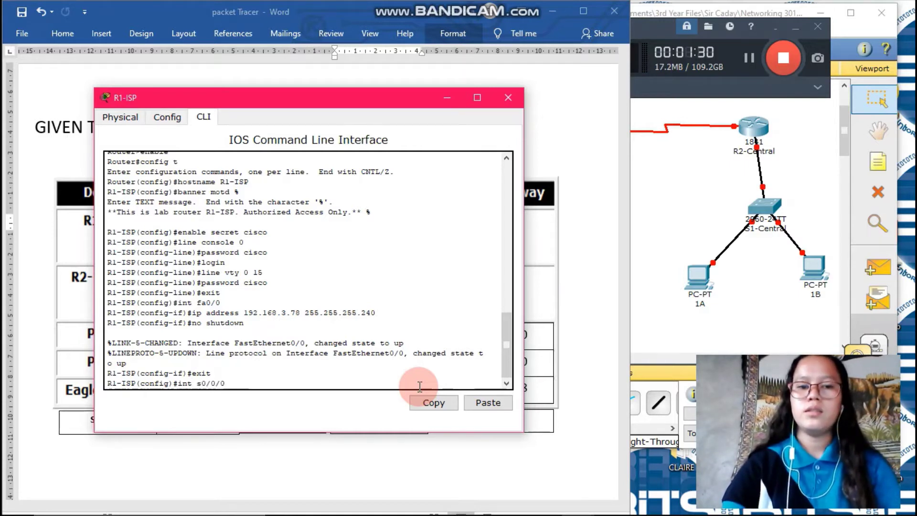
key("Return")
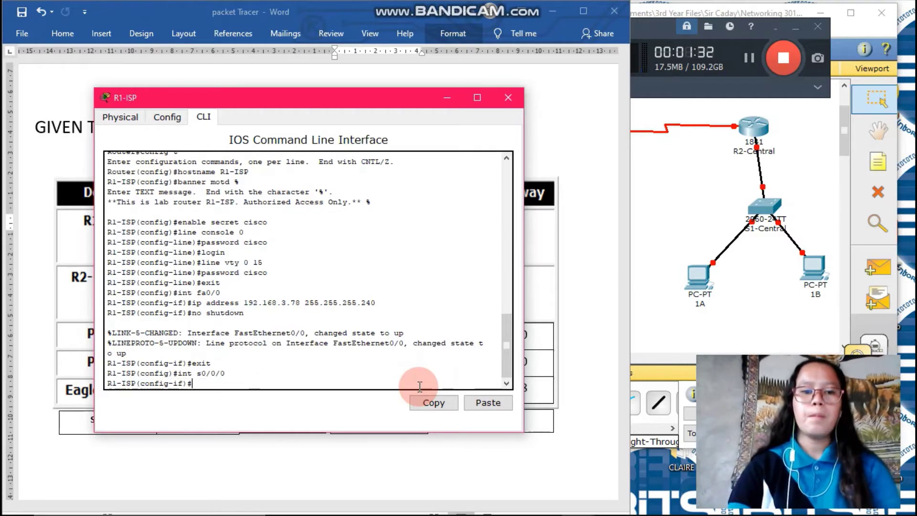
type("ip a")
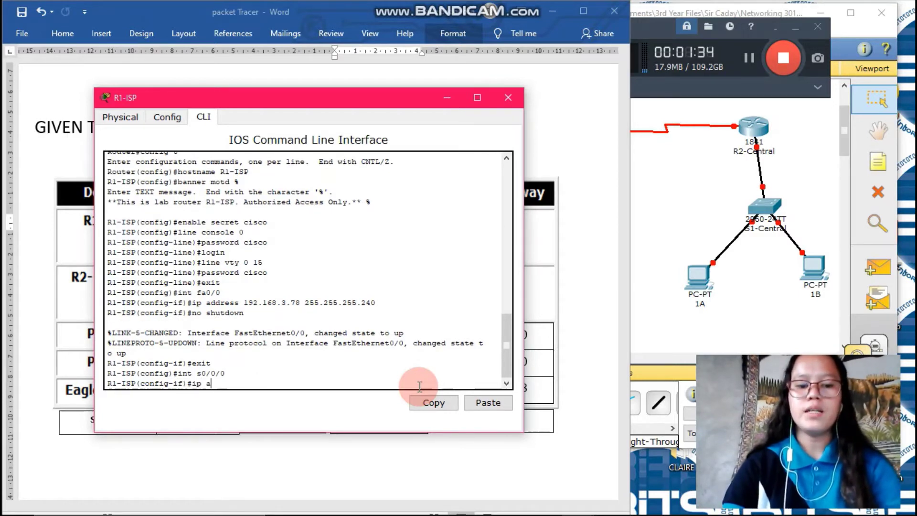
type("ddress")
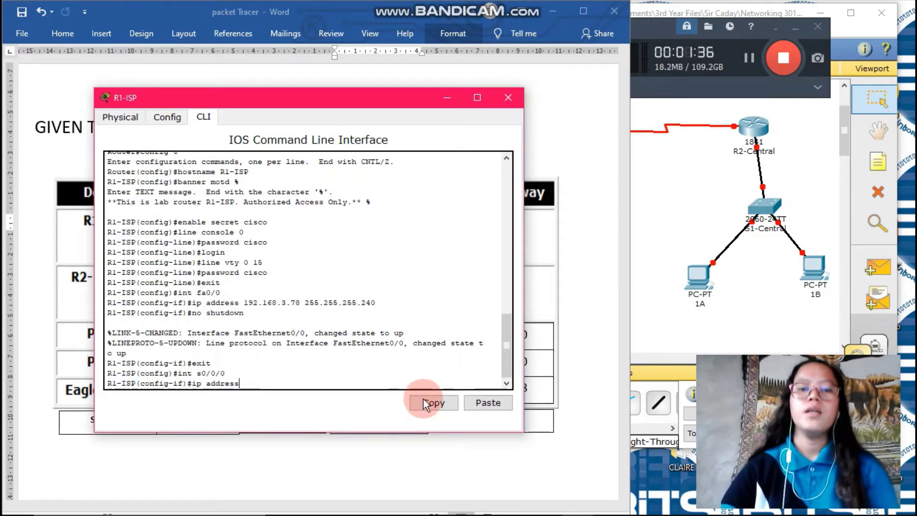
left_click(545, 463)
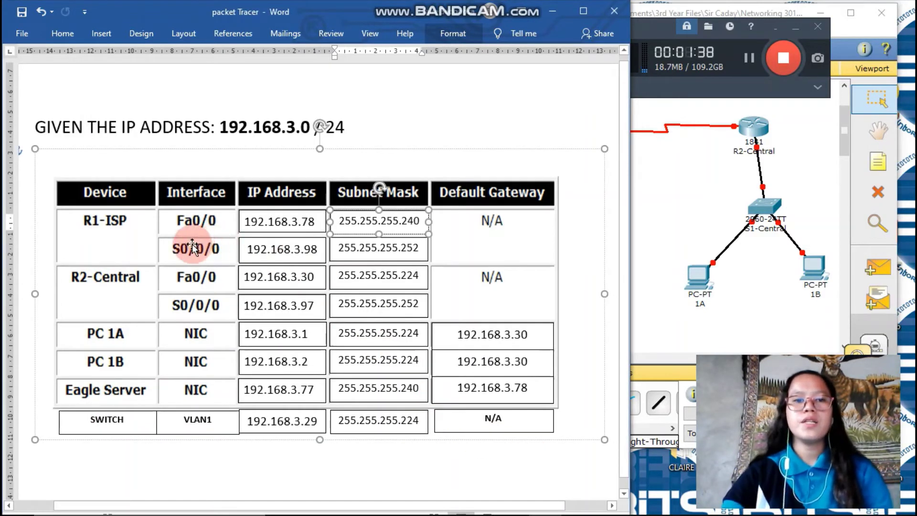
left_click_drag(252, 253, 319, 260)
mouse_move(577, 512)
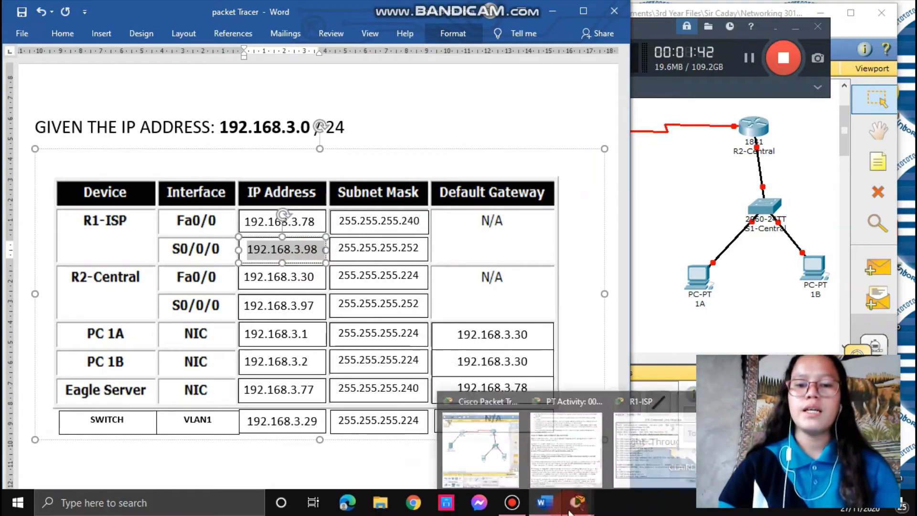
left_click(644, 463)
left_click(277, 382)
type("192")
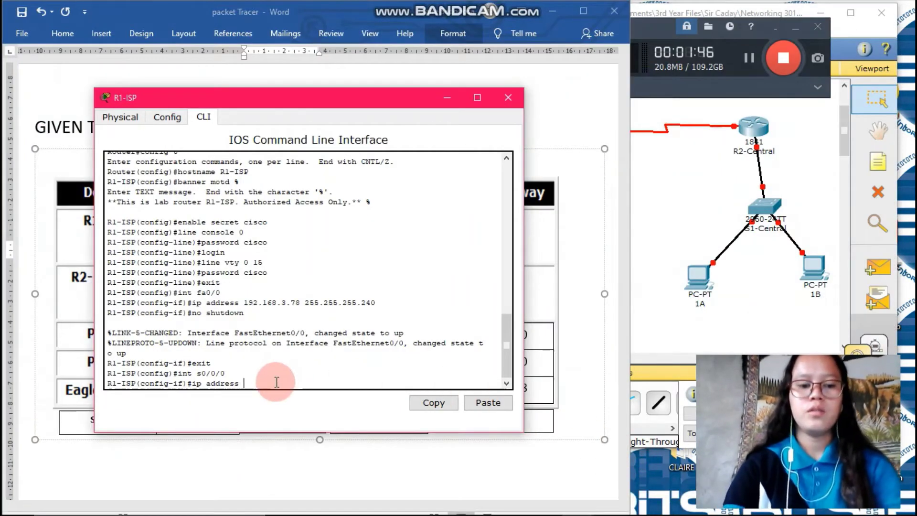
type(".16")
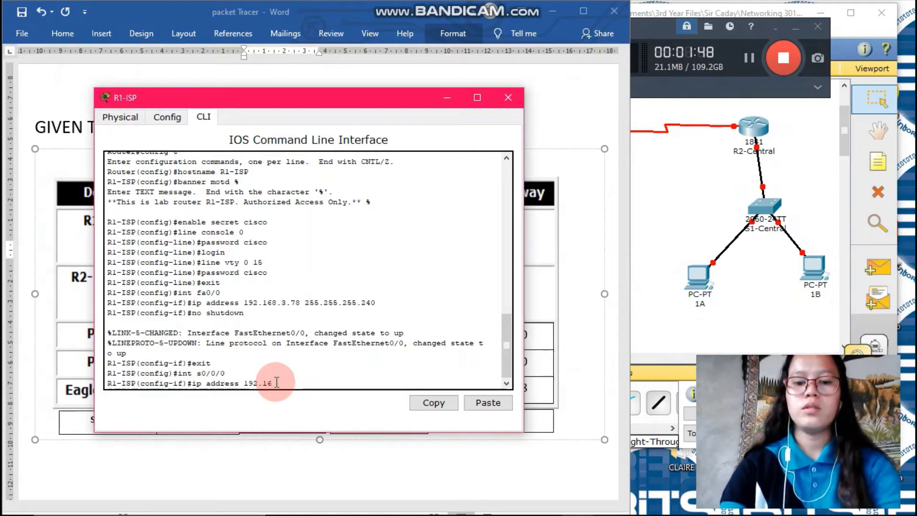
type("8.3.9")
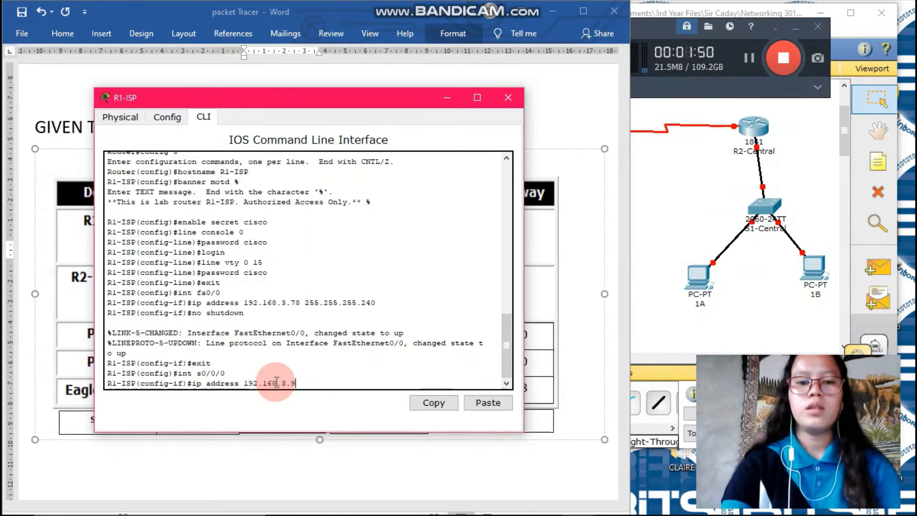
type("8 2")
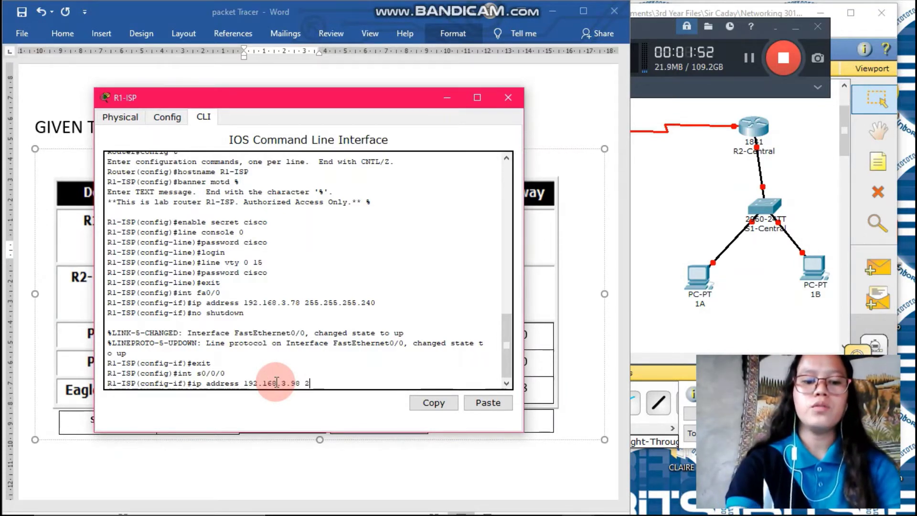
type("55.255")
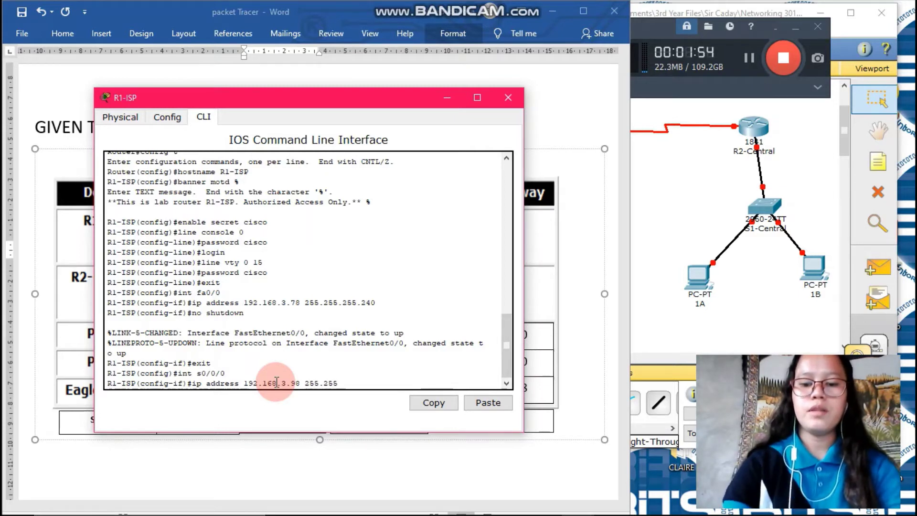
type(".255.252")
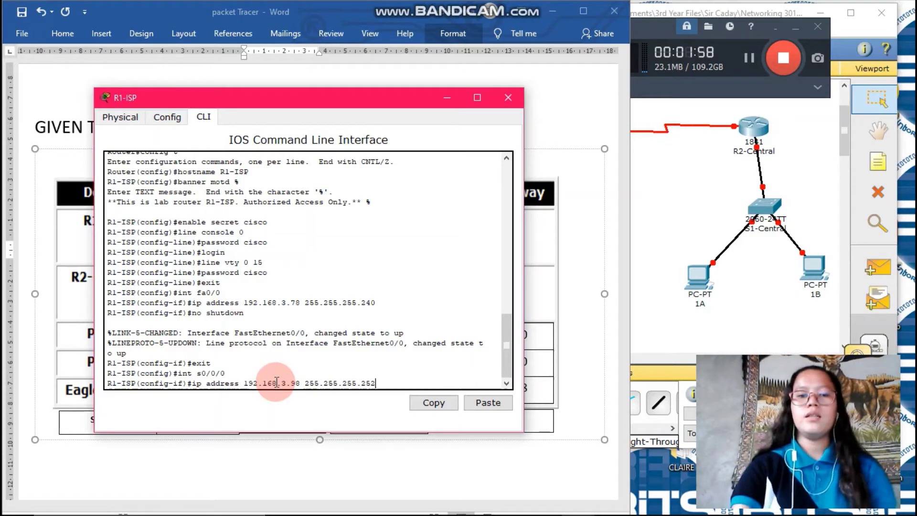
key("Return")
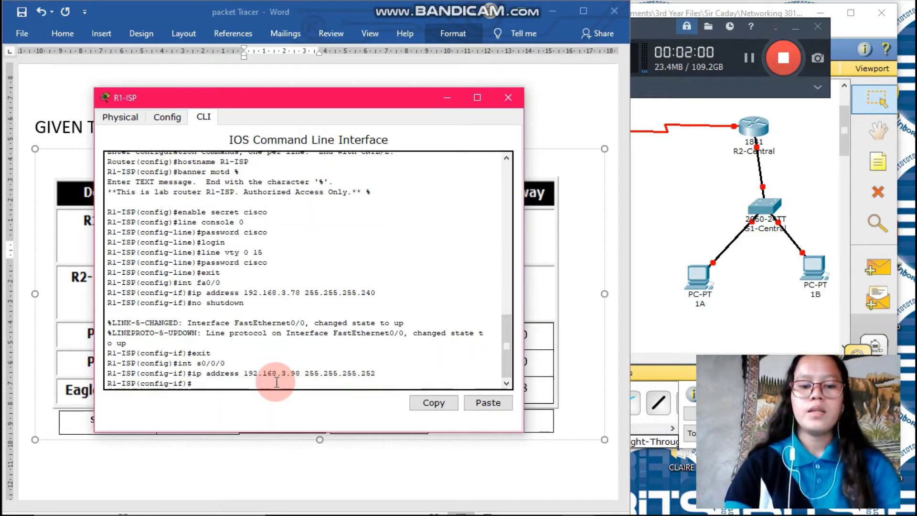
type("no sh")
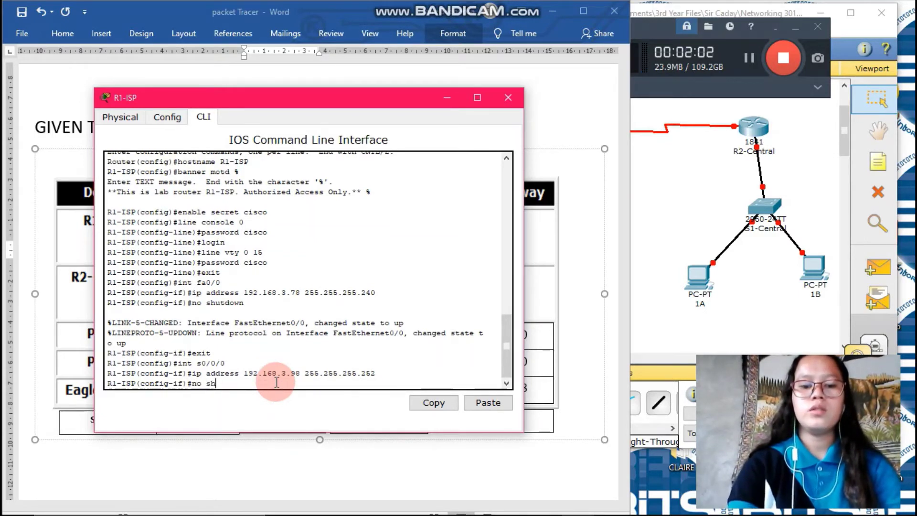
type("utdown")
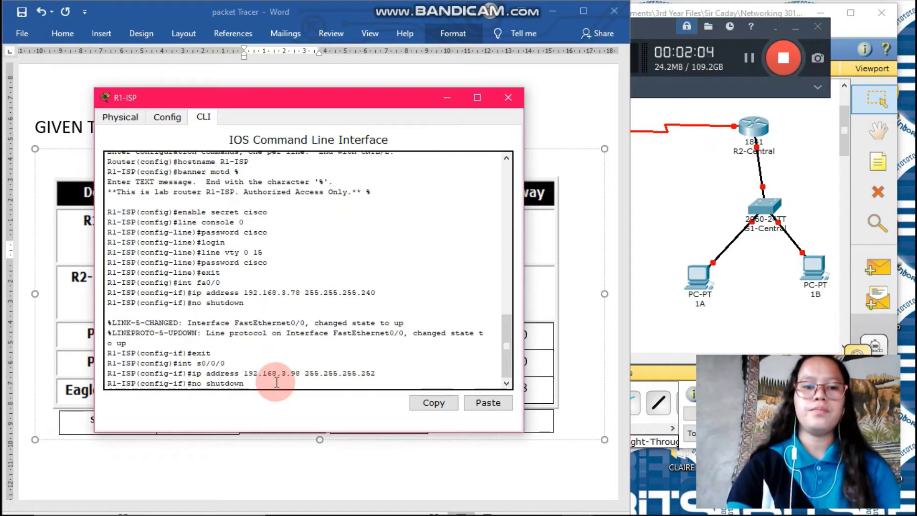
key("Return")
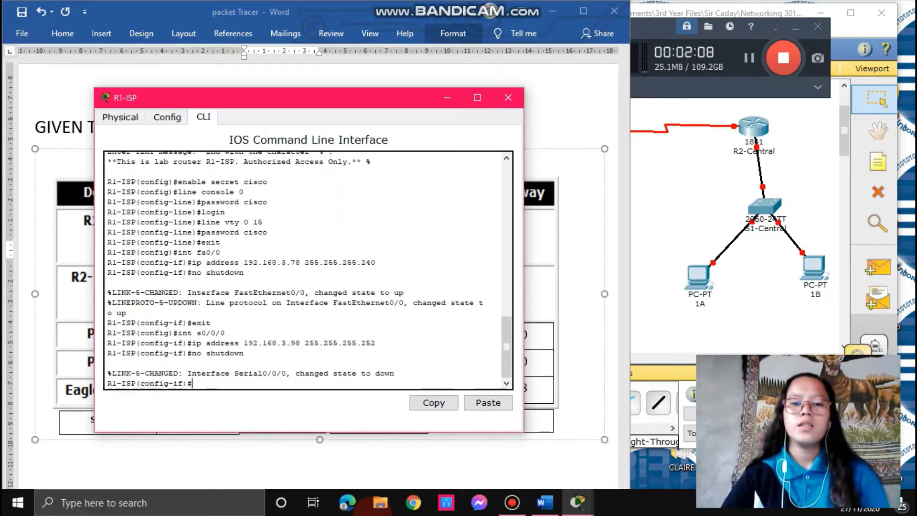
Step: Find the S0/0/0 clock rate requirement in the activity instructions, then return to R1-ISP's CLI
mouse_move(577, 501)
left_click(556, 464)
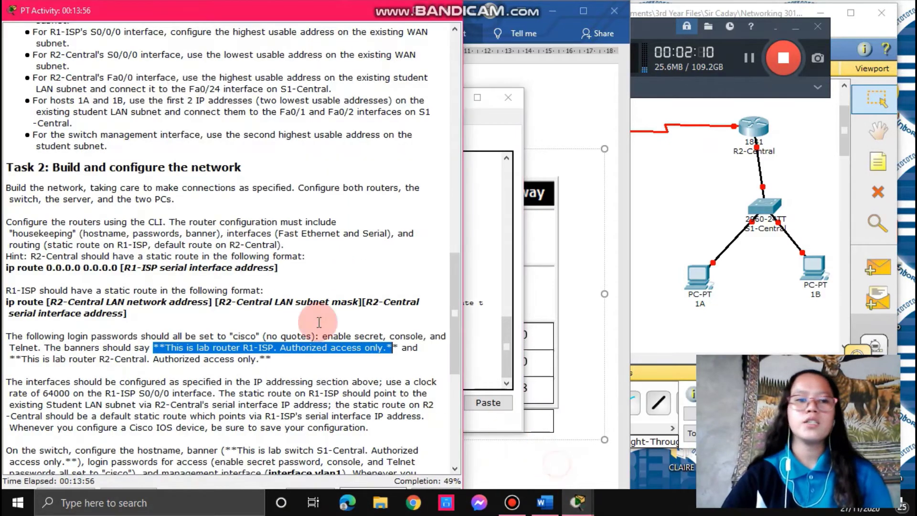
scroll(141, 170, "down", 1)
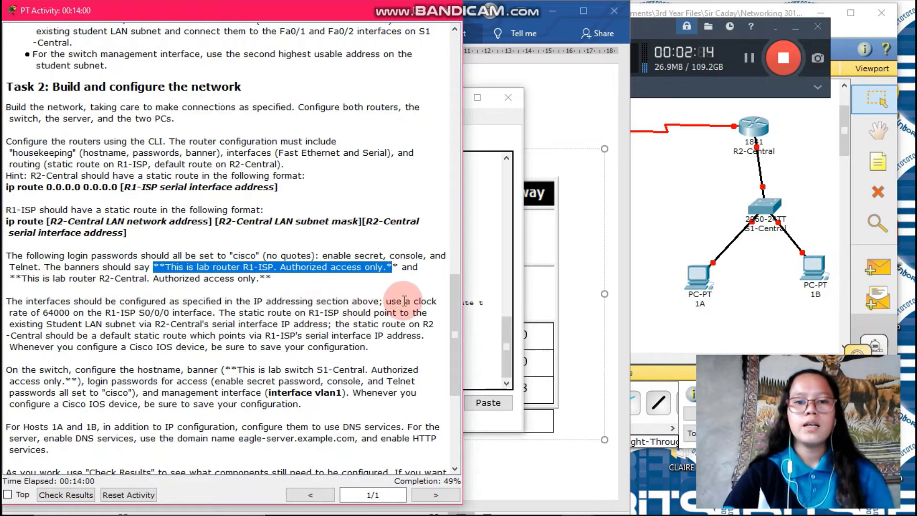
left_click_drag(41, 313, 213, 314)
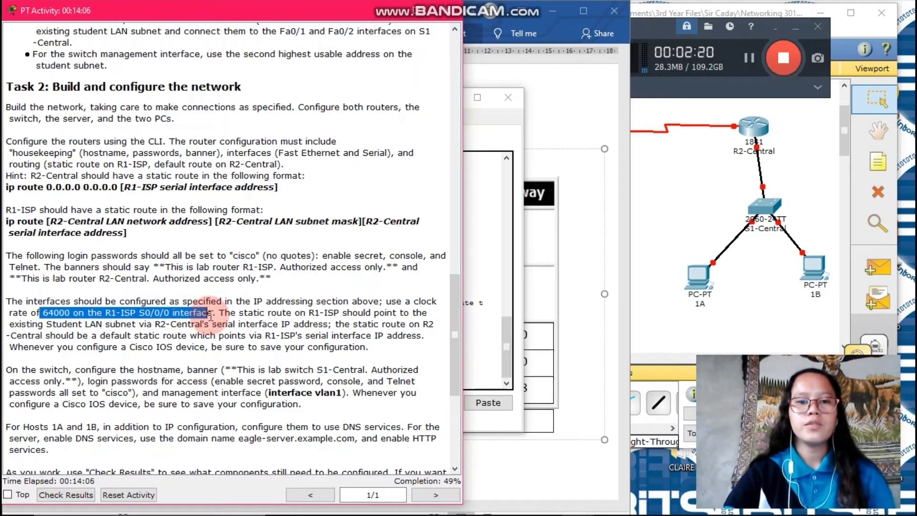
left_click(486, 258)
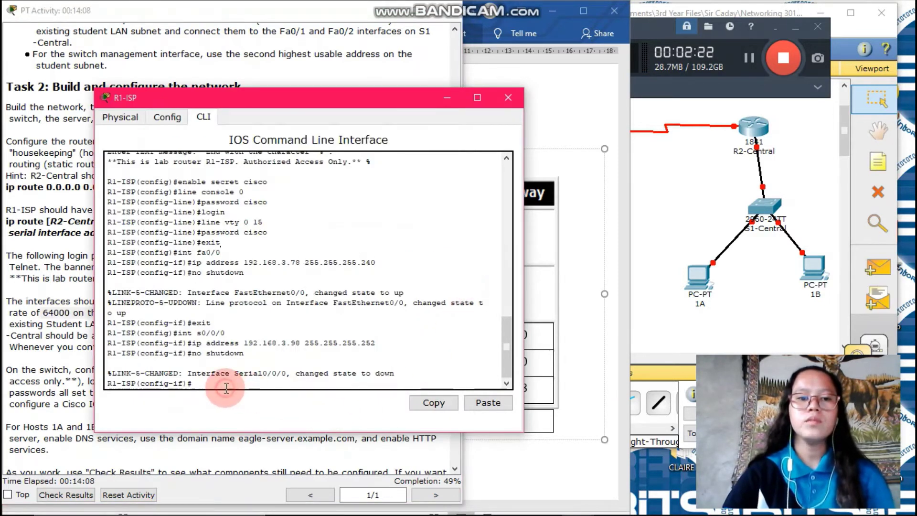
Step: Apply clock rate 64000 to Serial0/0/0 and exit to global configuration
type("clo")
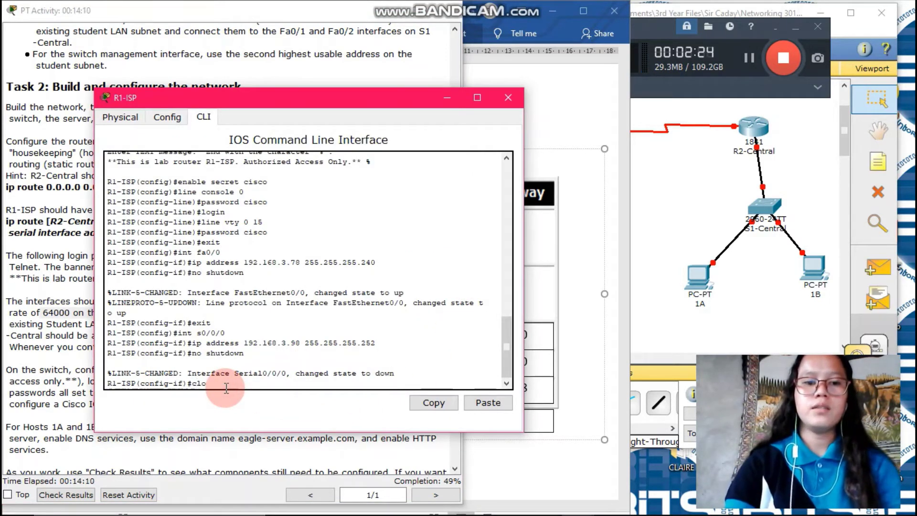
type("ck rat")
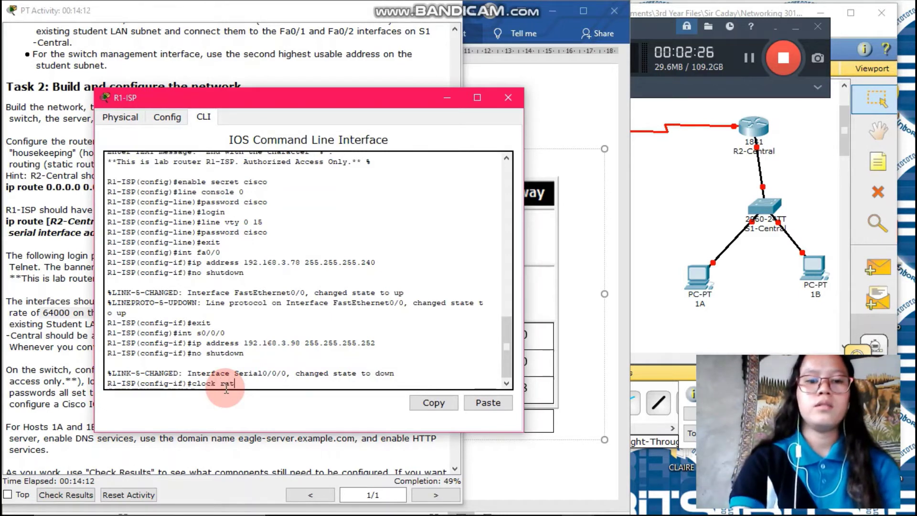
type("e 6")
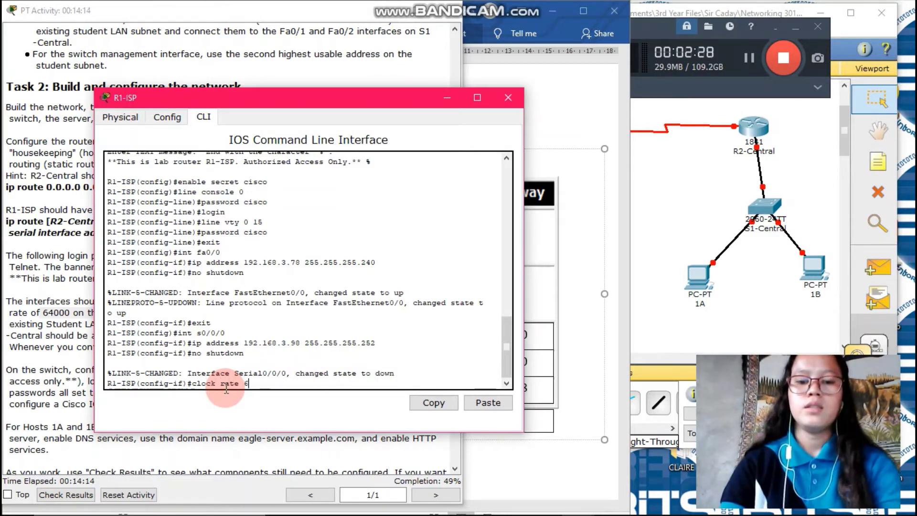
type("4000")
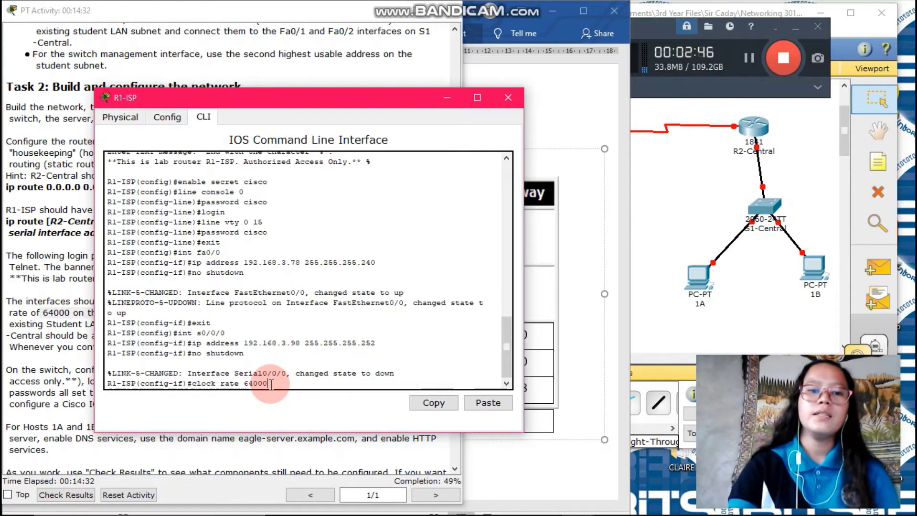
key("Return")
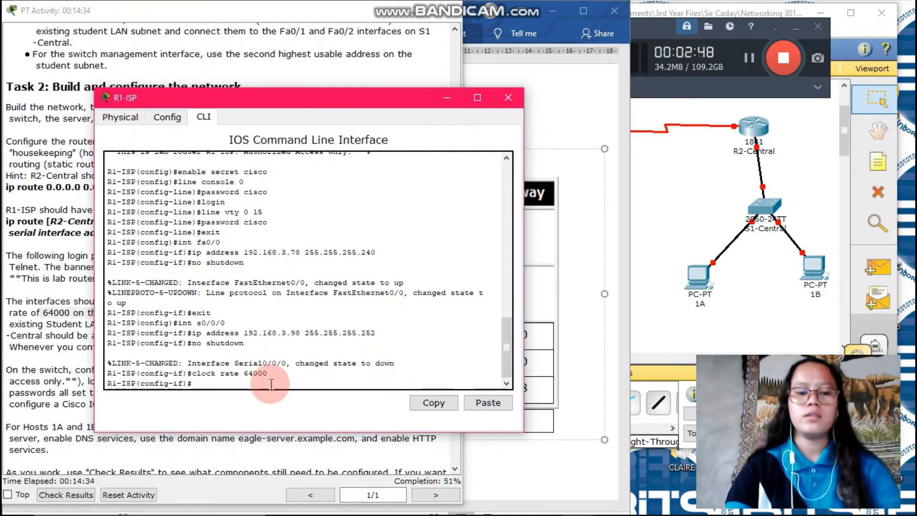
type("exit")
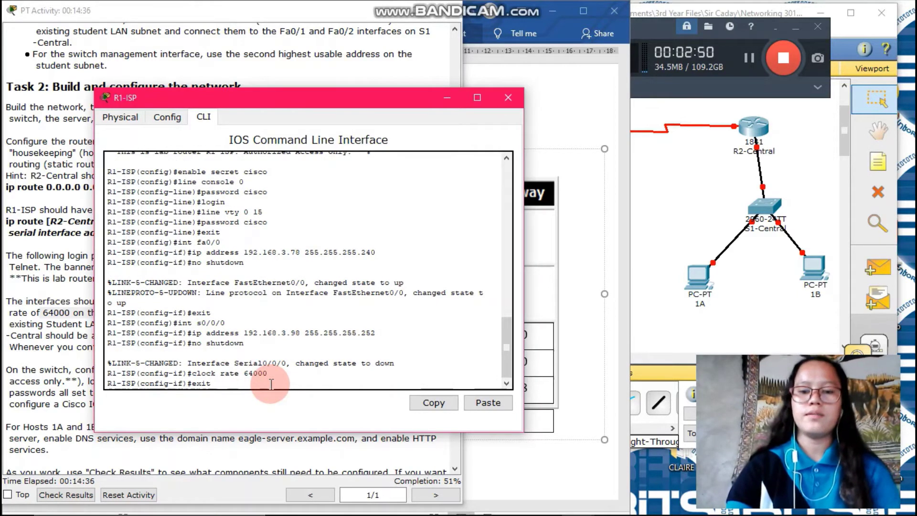
key("Return")
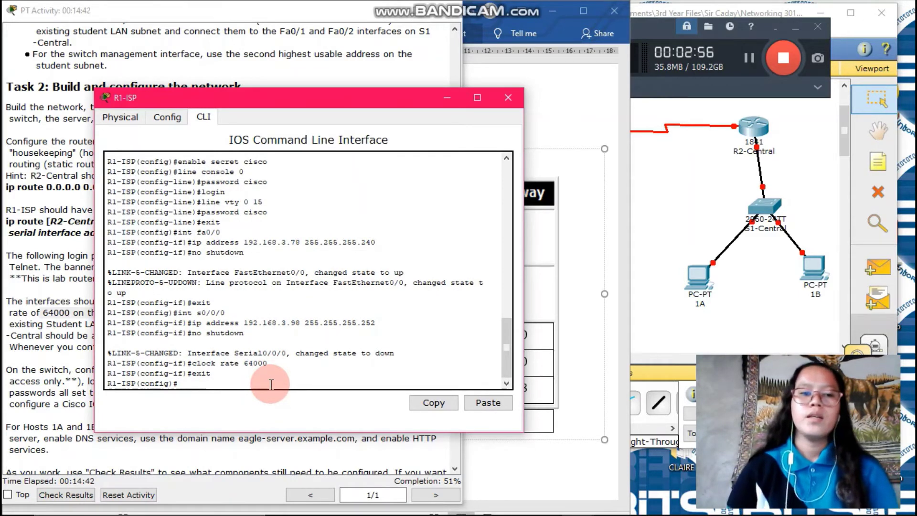
Step: Locate R1-ISP's static route requirement in the instructions and place the router window beside them
left_click(53, 339)
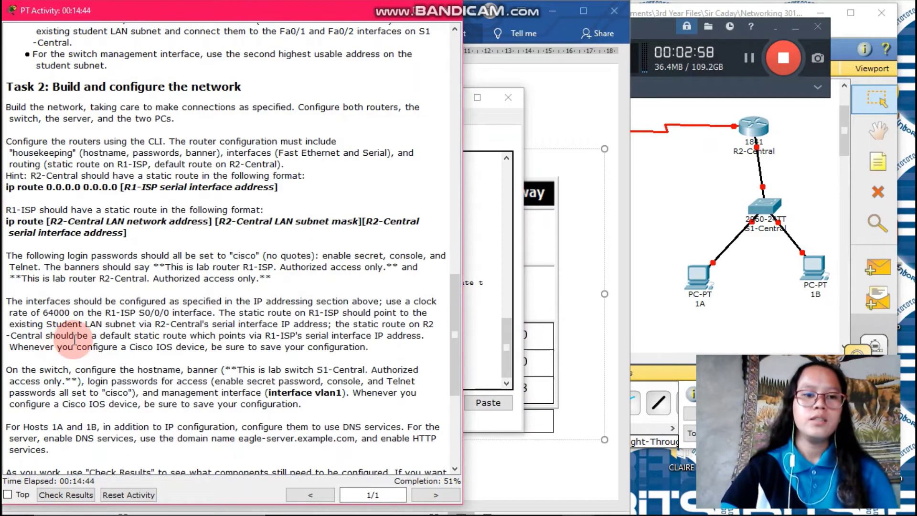
scroll(74, 339, "up", 1)
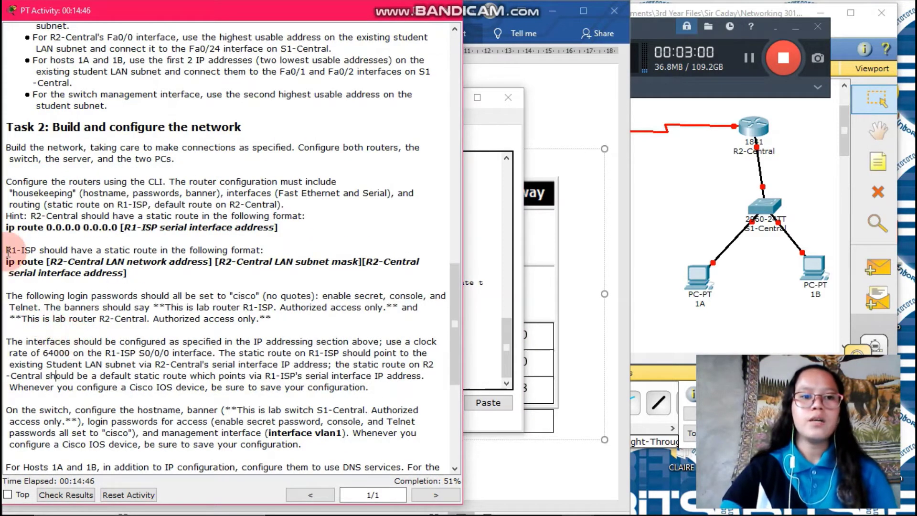
left_click_drag(5, 250, 268, 252)
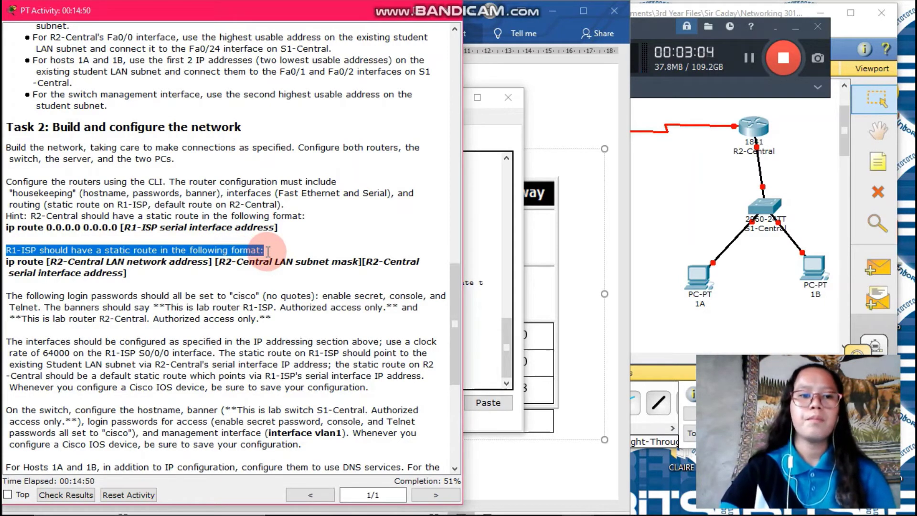
left_click(487, 322)
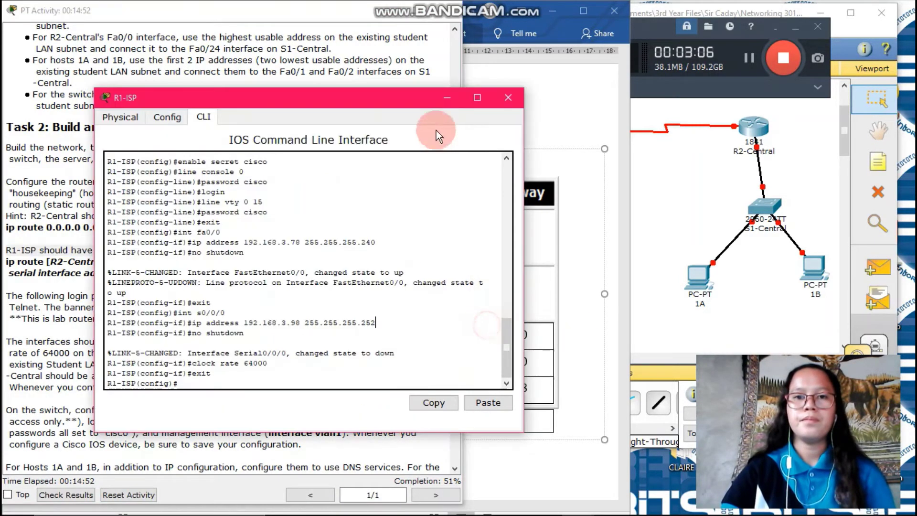
left_click_drag(335, 103, 625, 66)
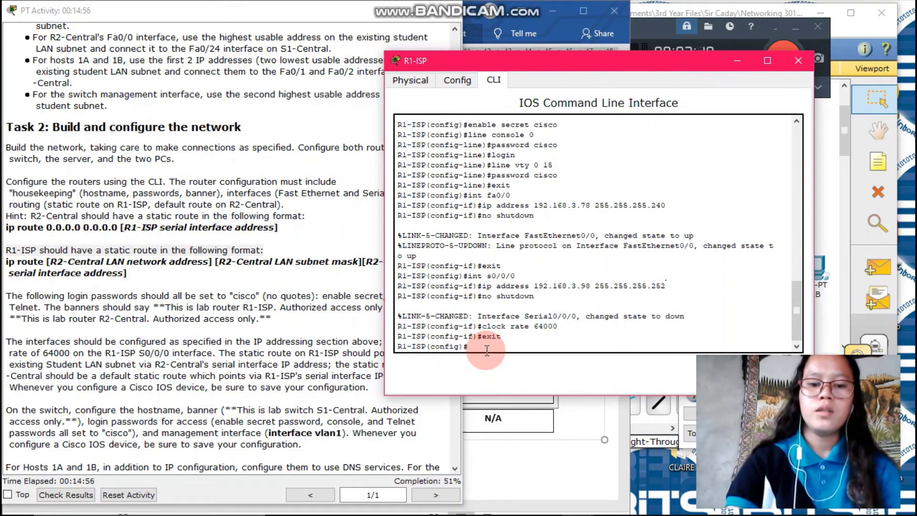
Step: Add the static route 'ip route 192.168.3.0 255.255.255.224 192.168.3.97'
type("ip route")
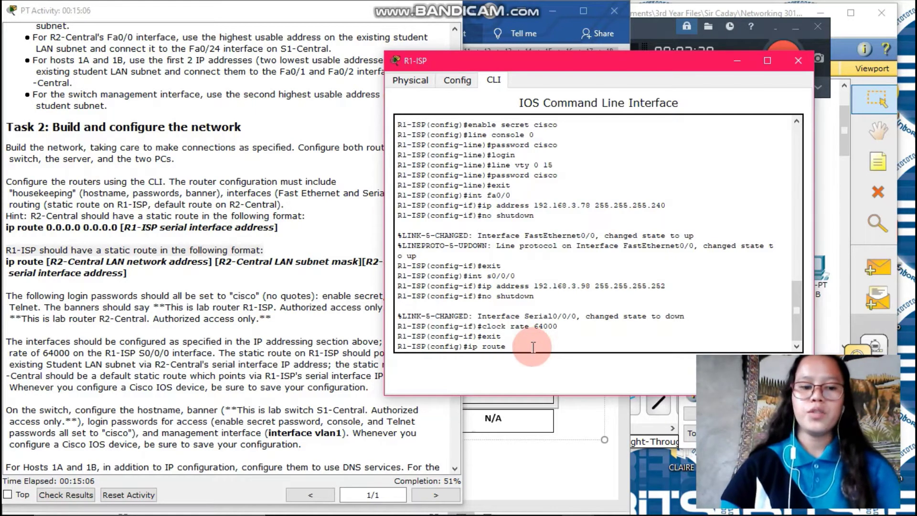
type(" 192.")
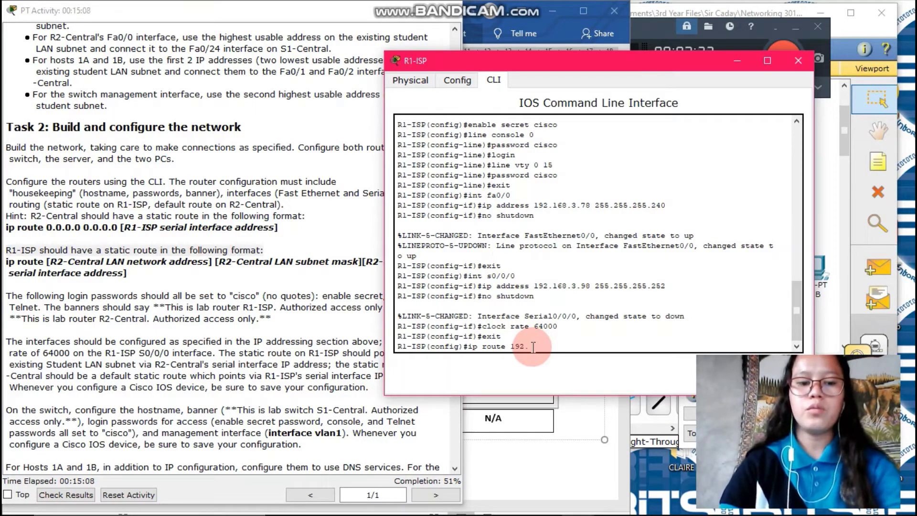
type("168")
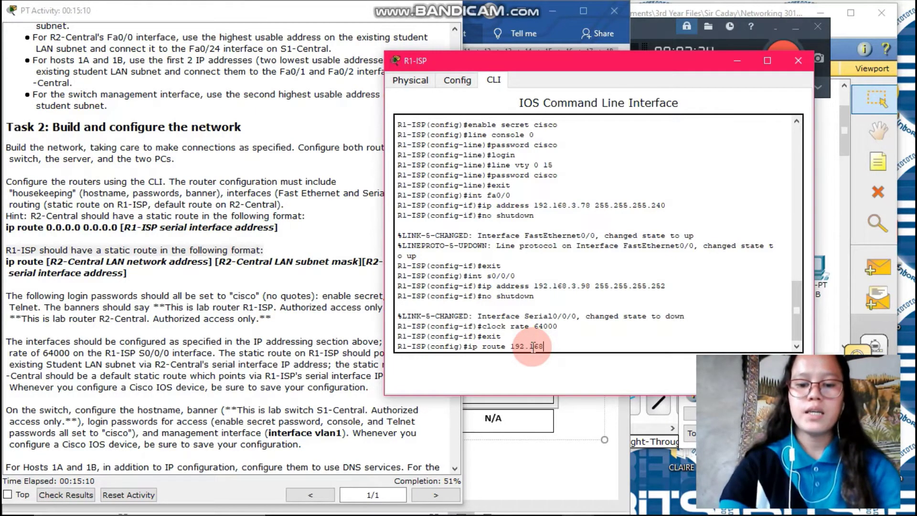
type(".3.0 255.")
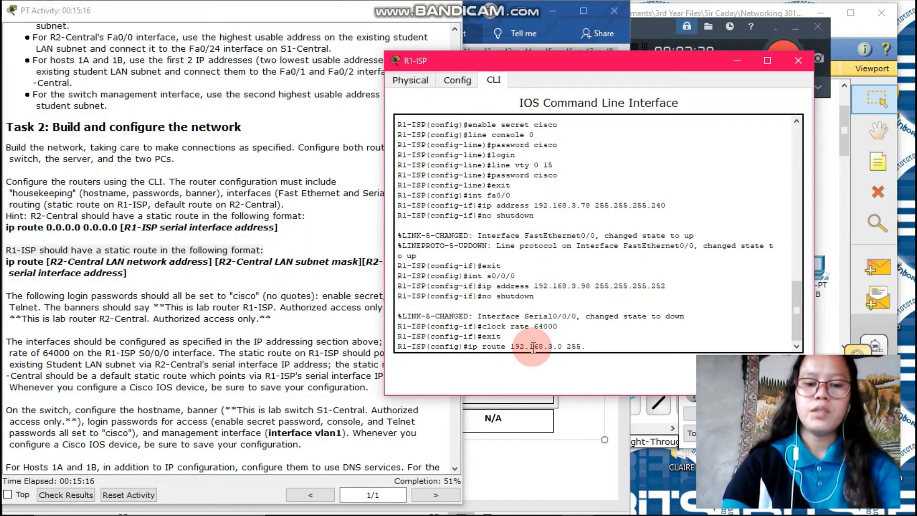
type("255.255")
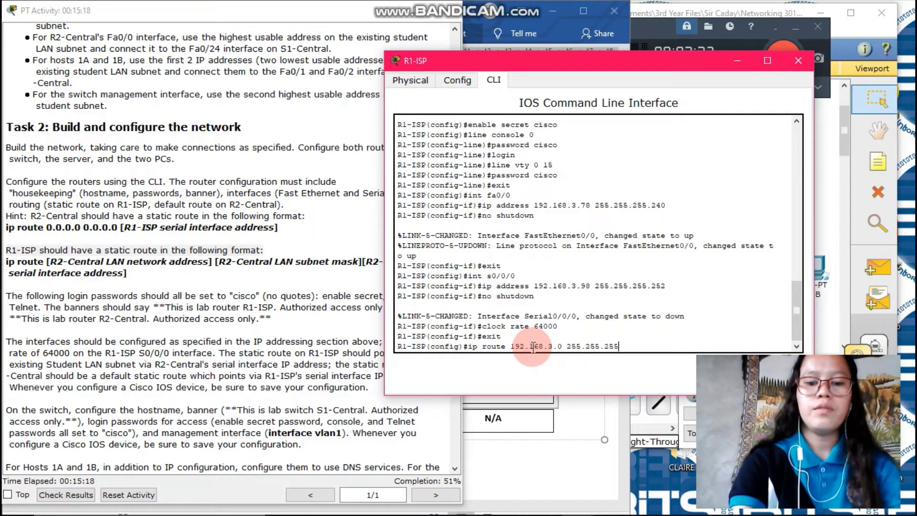
type(".224")
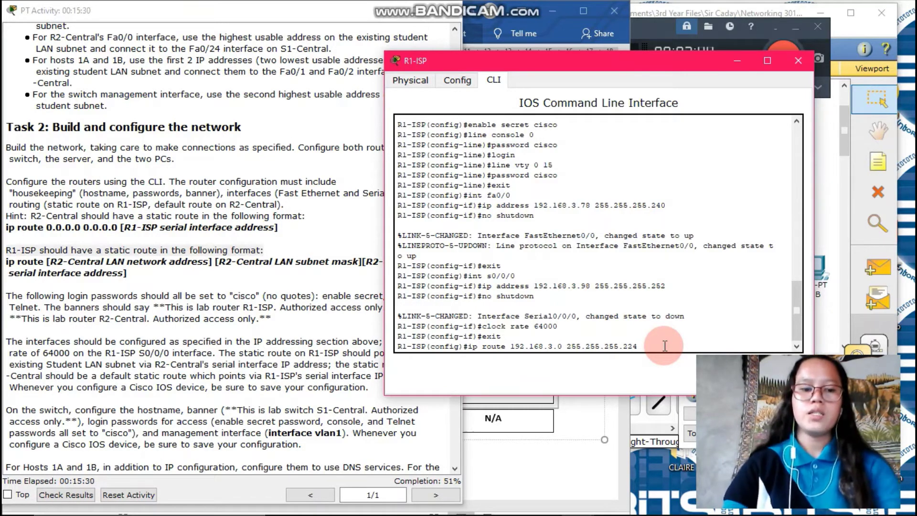
type("192.168.")
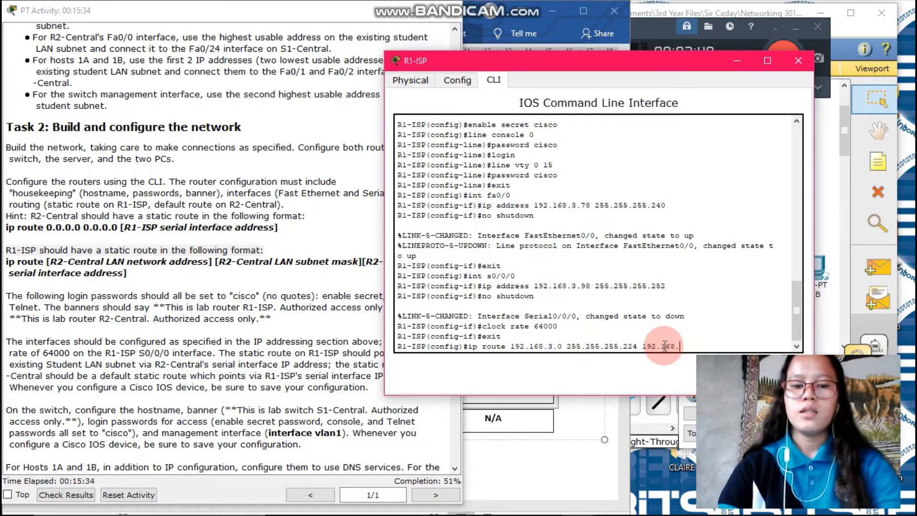
type("3.97")
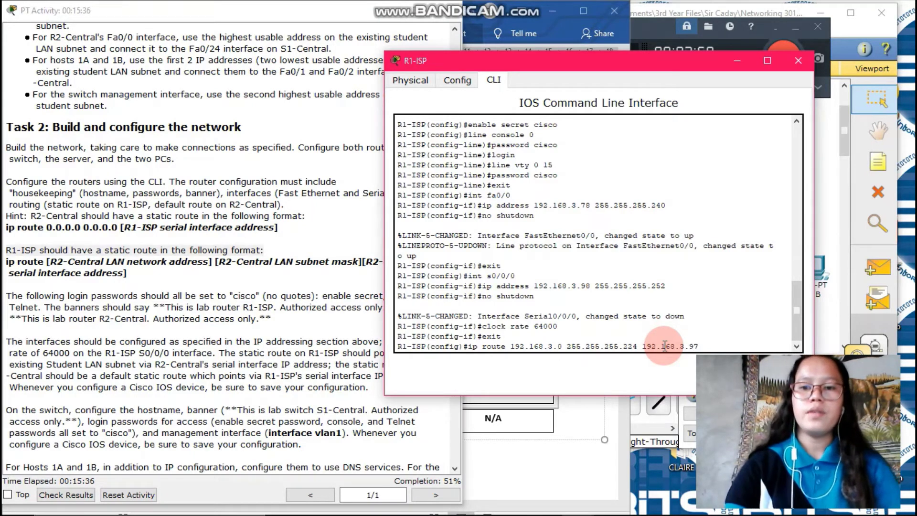
key("Return")
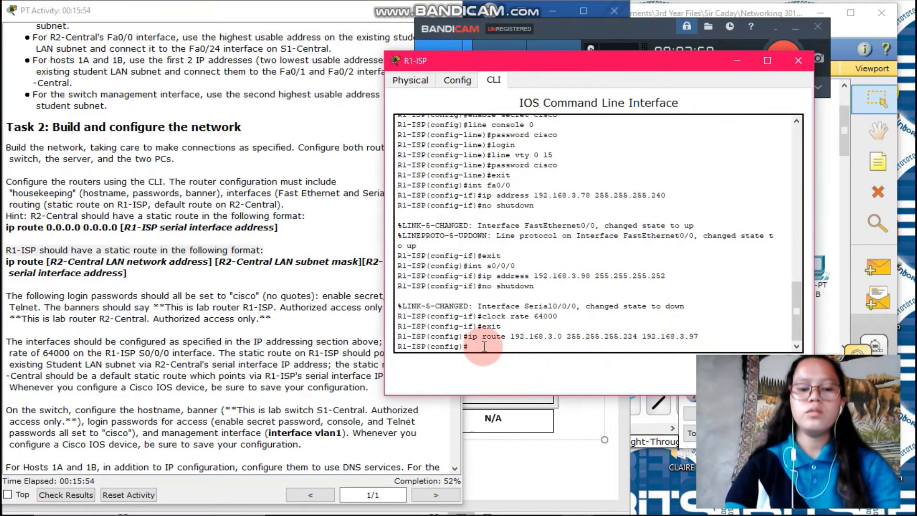
Step: Exit global configuration, copy running-config to startup-config, and end the R1-ISP console session
type("exi")
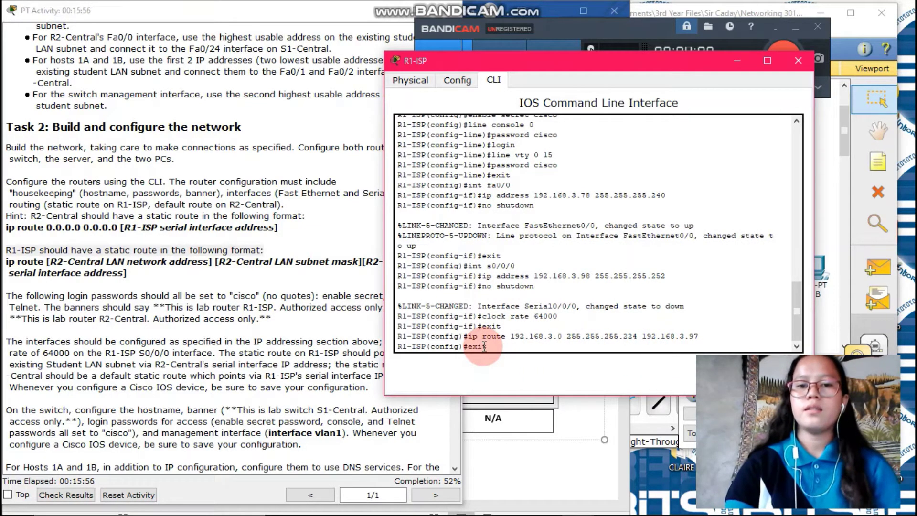
type("t")
key("Return")
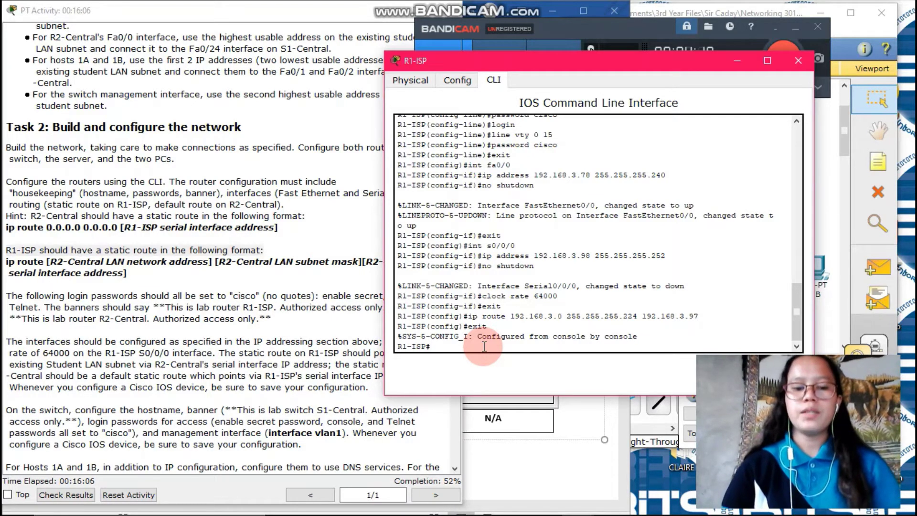
type("copy")
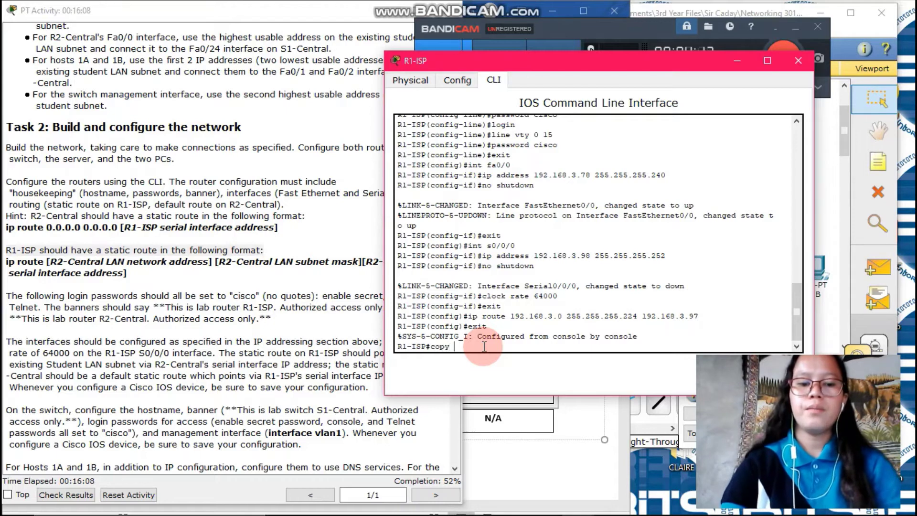
type(" running")
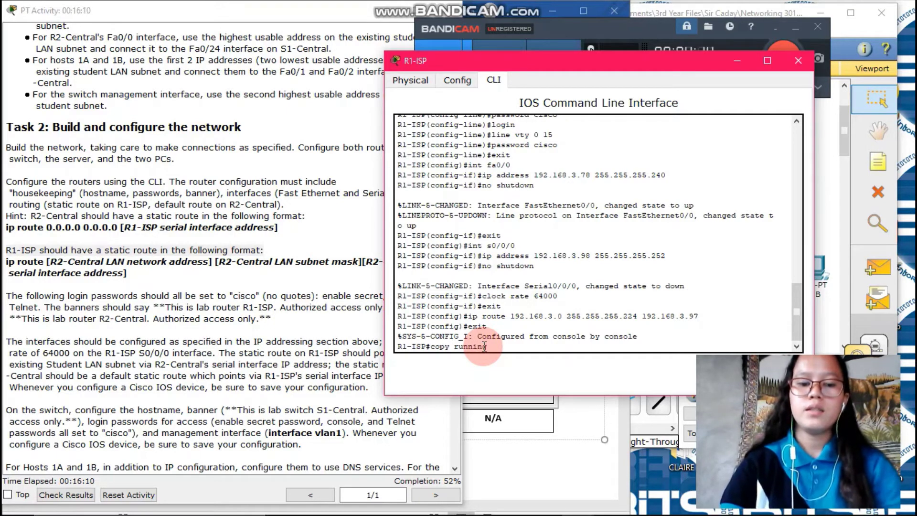
type("-conf")
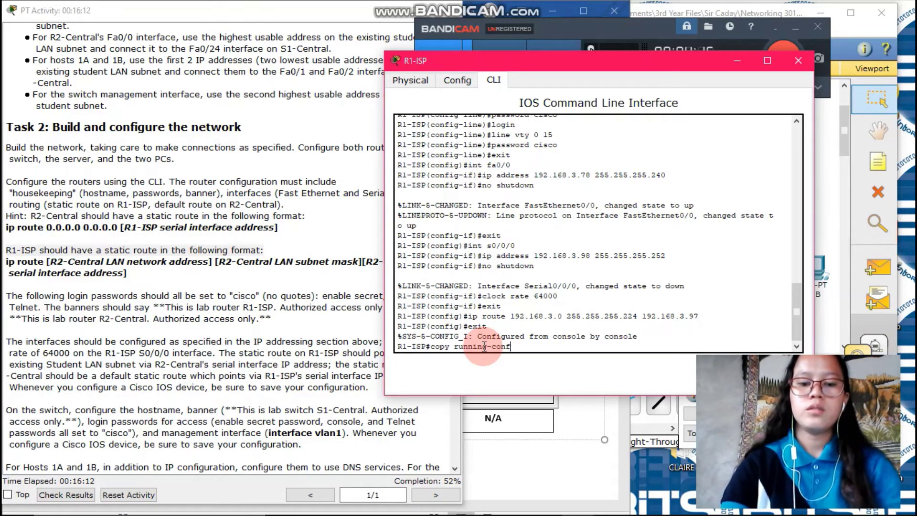
type("ig s")
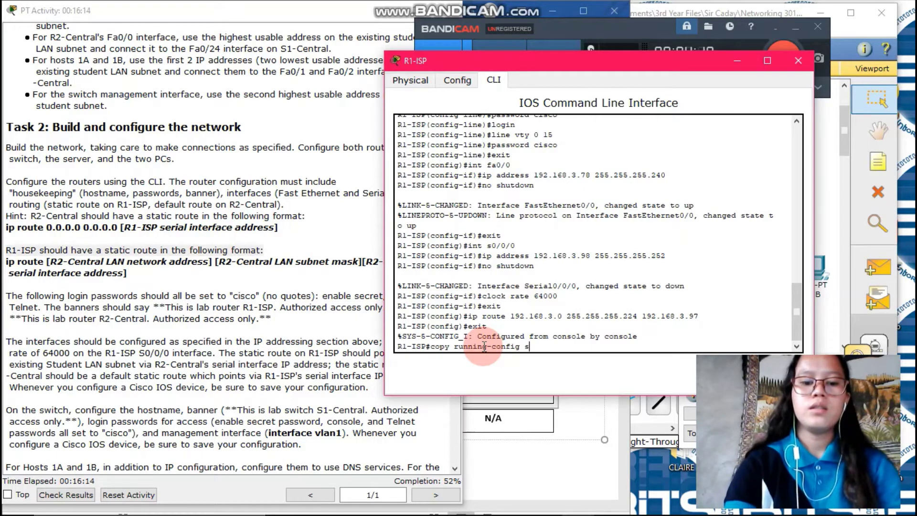
type("tartup")
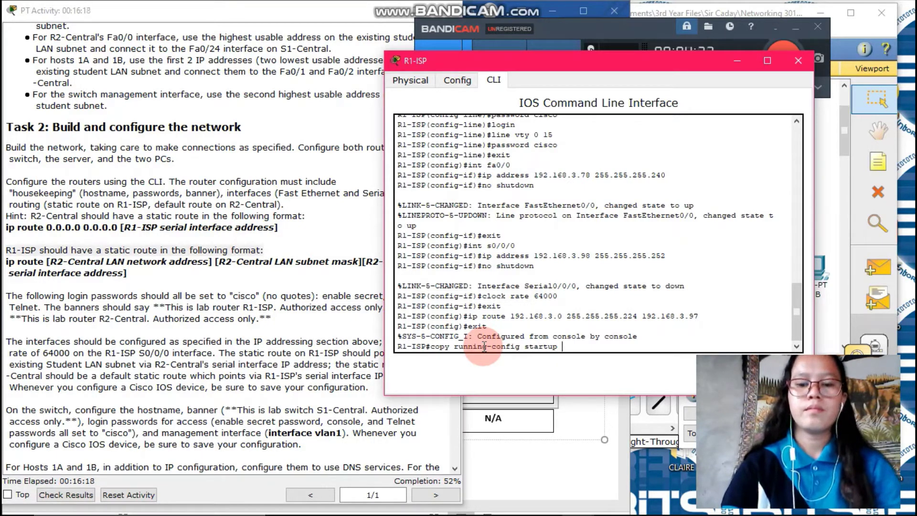
type("-config")
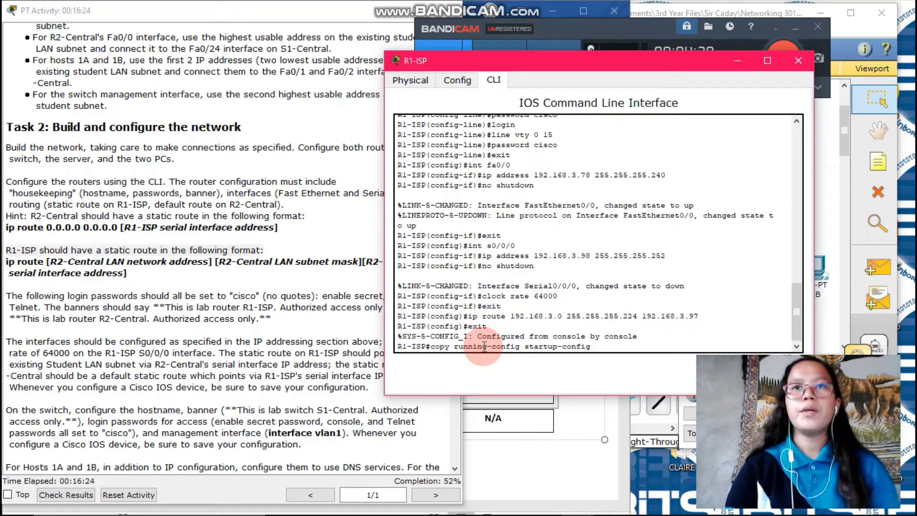
key("Return")
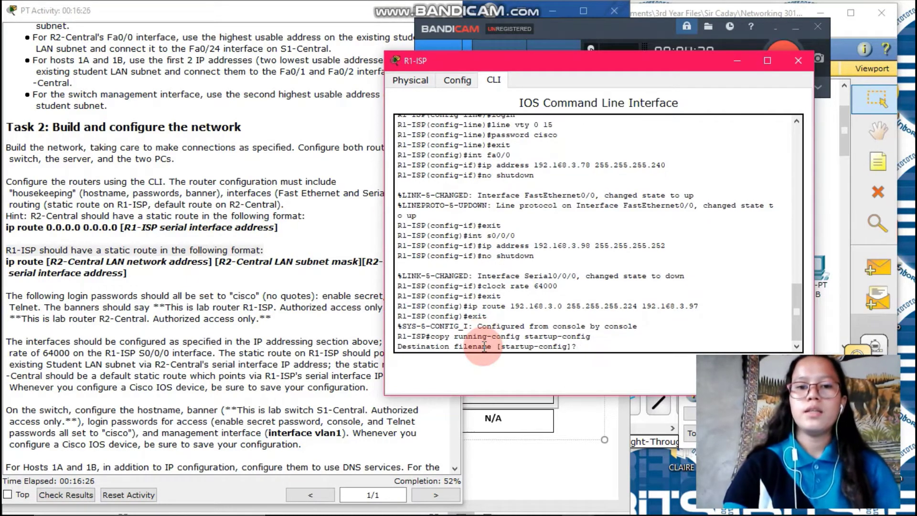
key("Return")
type("e")
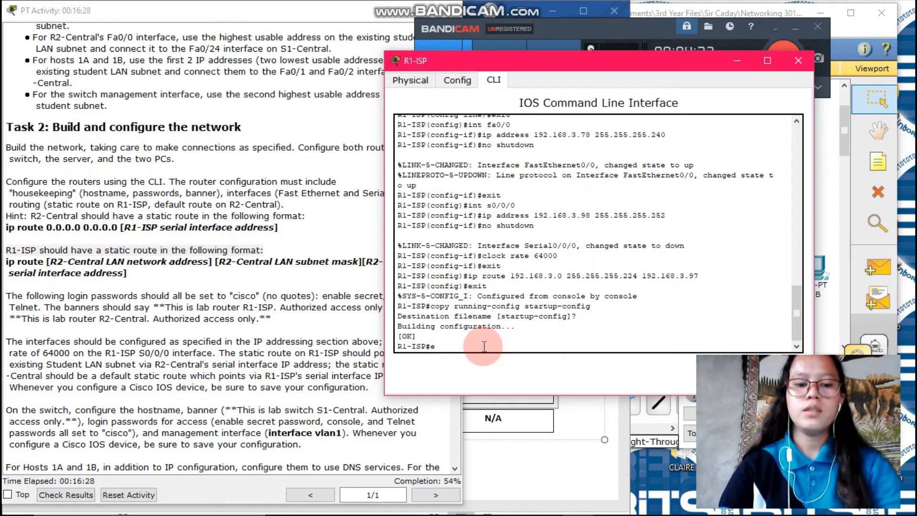
type("xit")
key("Return")
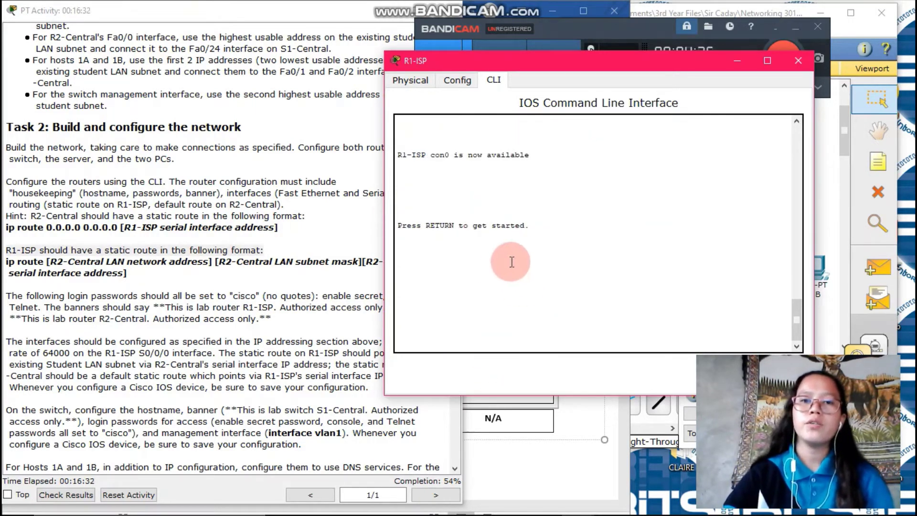
Step: Close the R1-ISP window and run Check Results, bringing the results window into full view
left_click(798, 61)
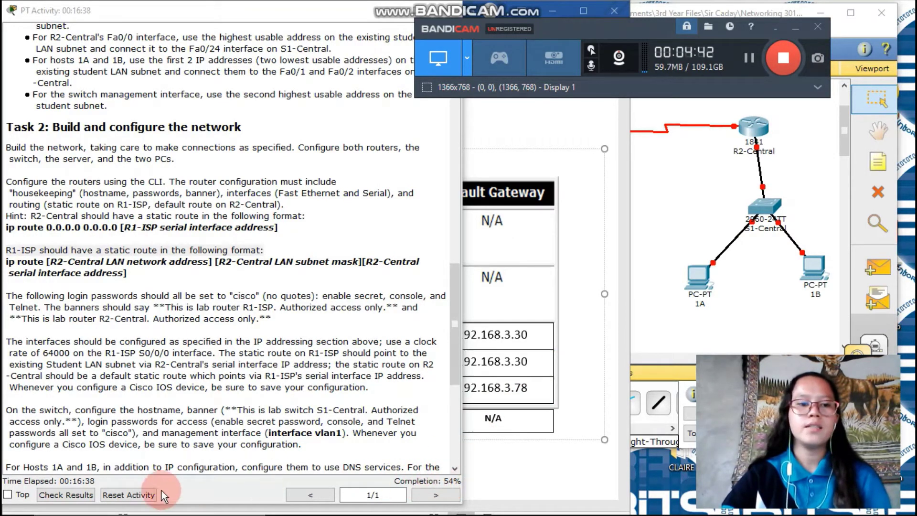
left_click(82, 498)
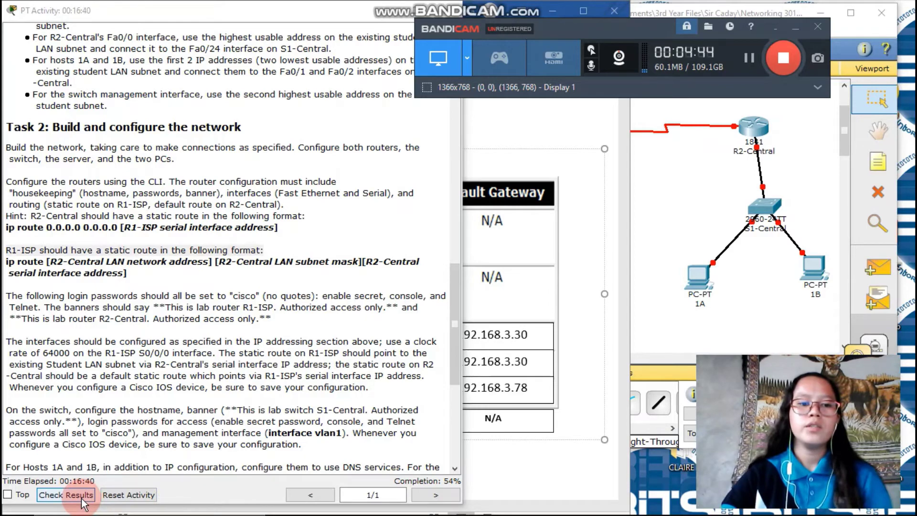
left_click(174, 362)
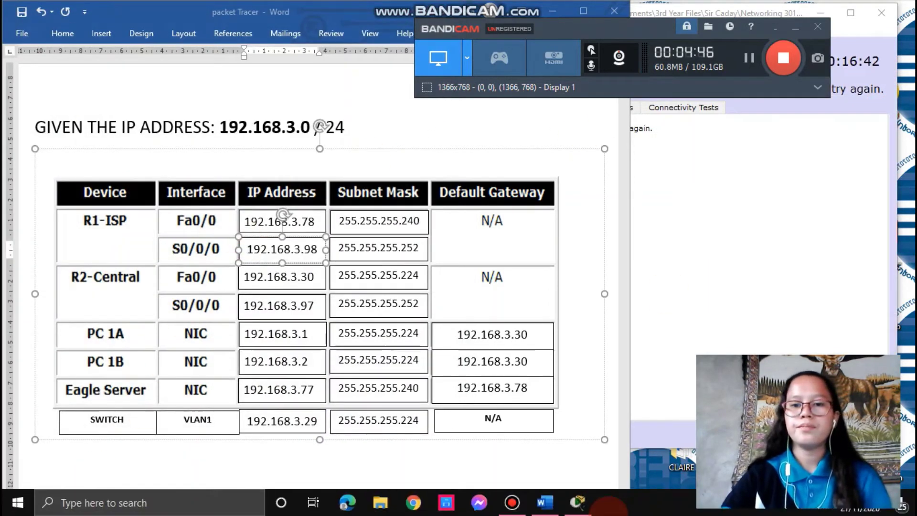
left_click(575, 503)
left_click(589, 446)
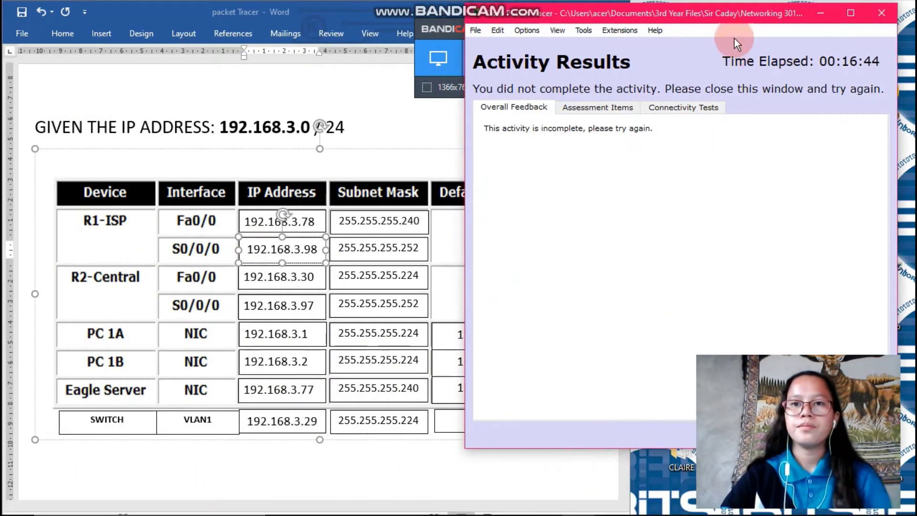
left_click_drag(721, 19, 440, 27)
Step: Review the Assessment Items (33 of 61 complete), close the results, and move the topology window right
left_click(328, 117)
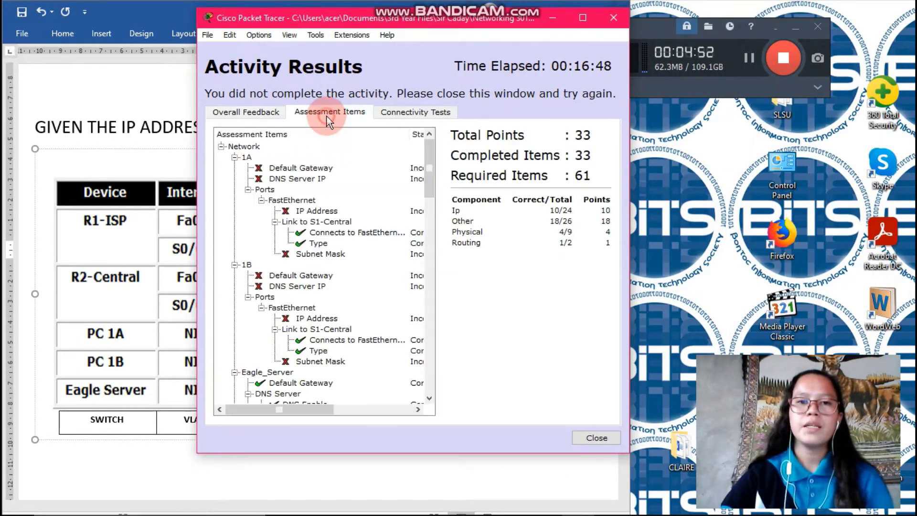
scroll(362, 233, "down", 12)
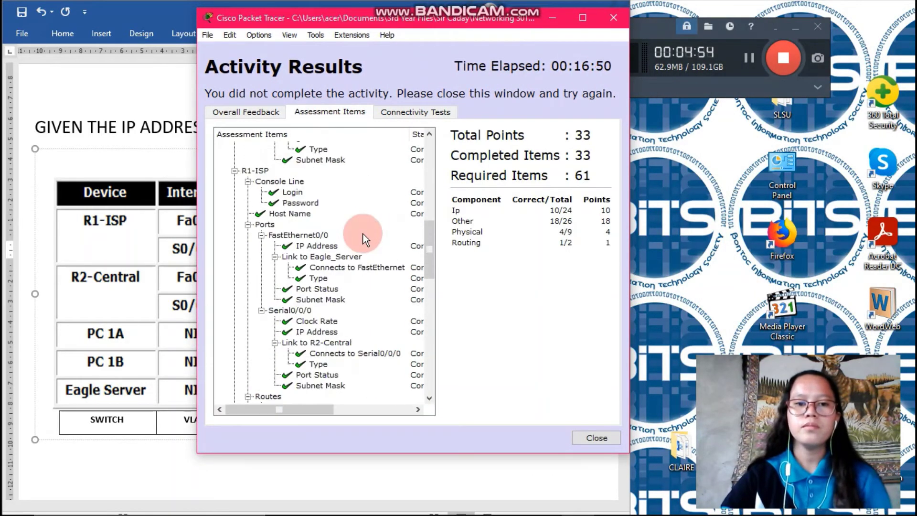
scroll(358, 230, "up", 1)
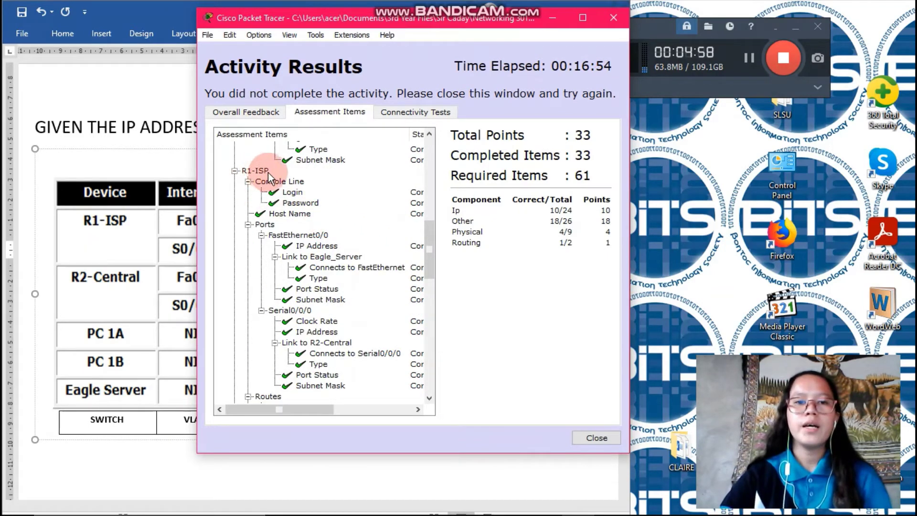
scroll(334, 186, "down", 1)
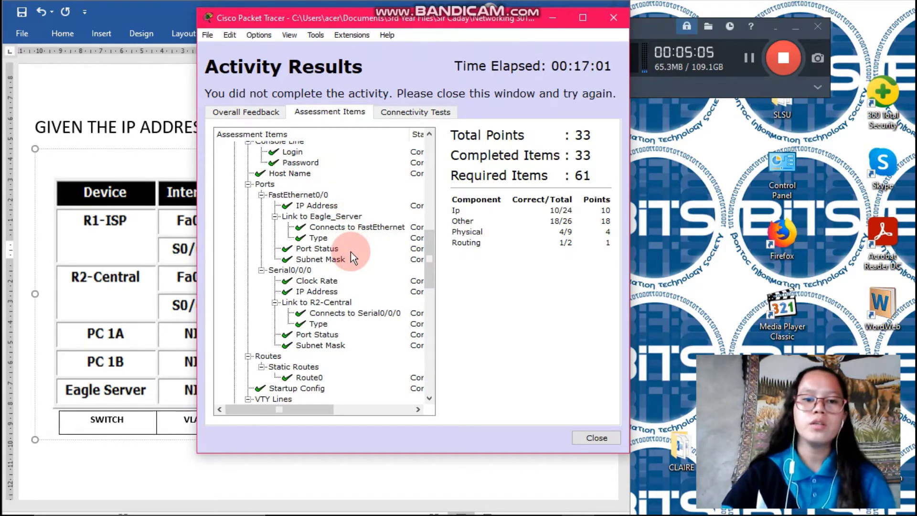
scroll(350, 251, "down", 1)
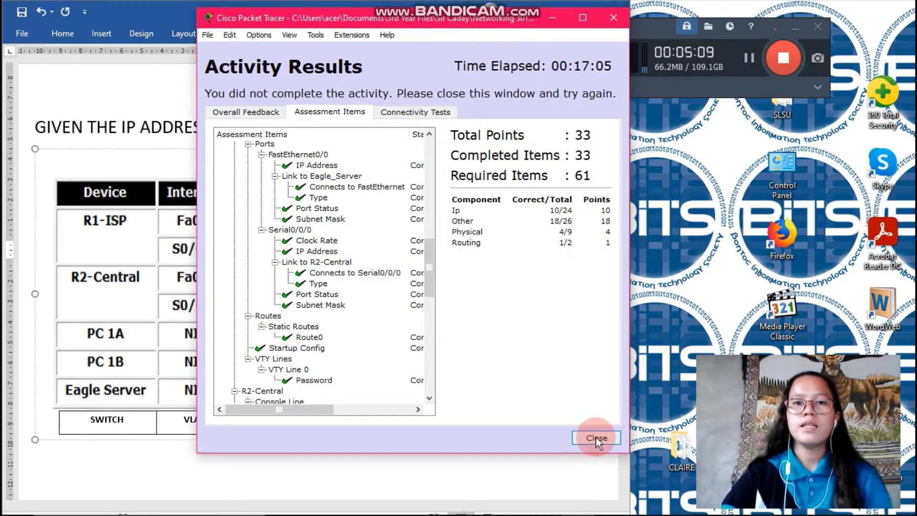
left_click(594, 436)
left_click(536, 174)
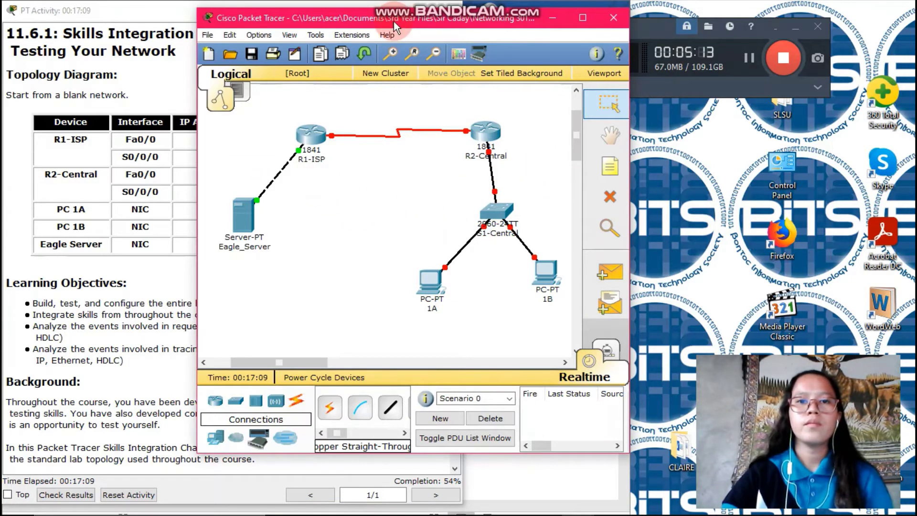
left_click_drag(394, 18, 661, 4)
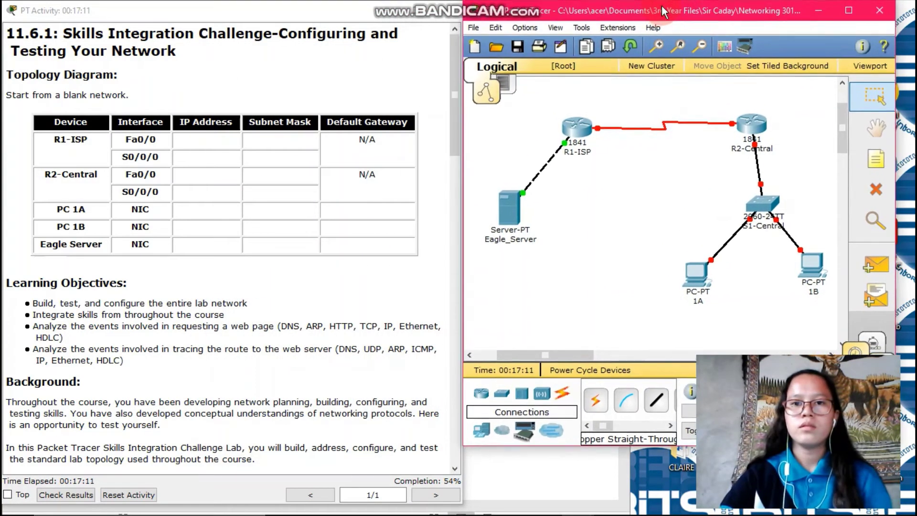
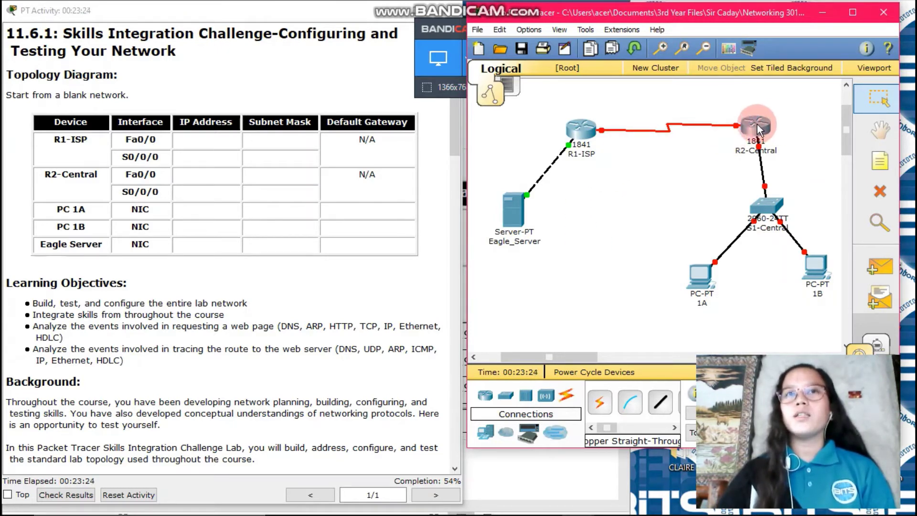
Step: Open the R2-Central router's CLI tab, moving its window higher on screen
mouse_move(757, 124)
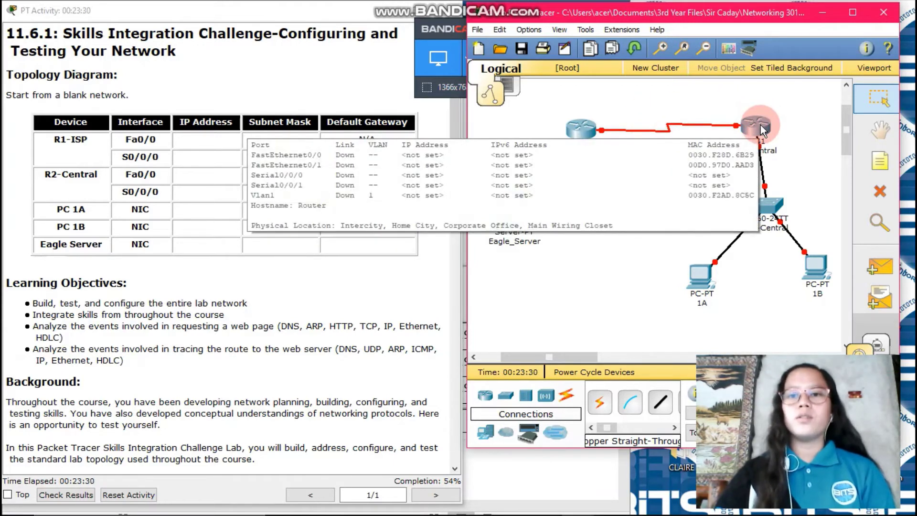
left_click(759, 125)
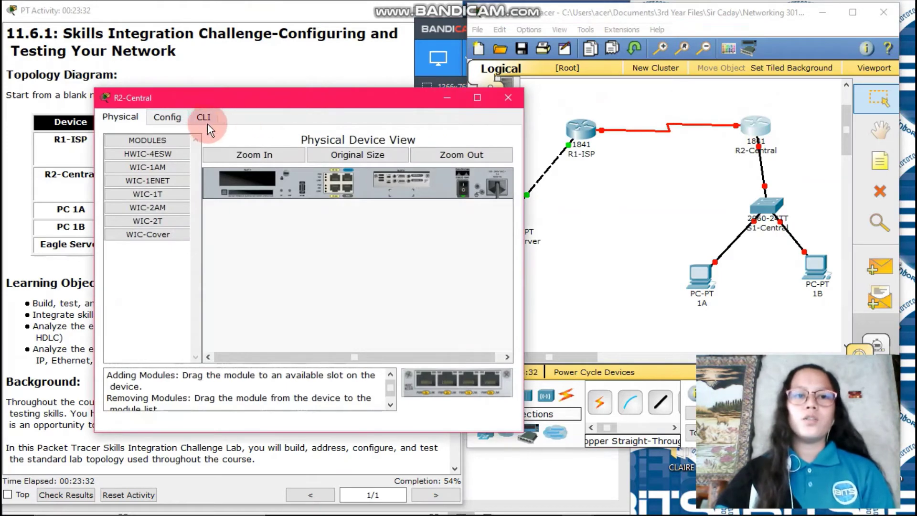
left_click_drag(256, 96, 283, 42)
left_click(232, 65)
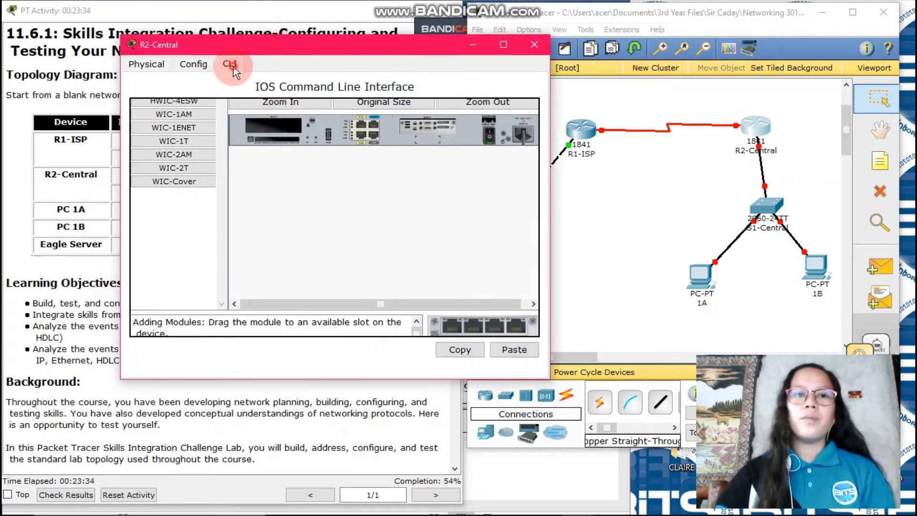
left_click(188, 310)
Step: Enter privileged and global configuration mode and set the hostname to R2-Central
key("Return")
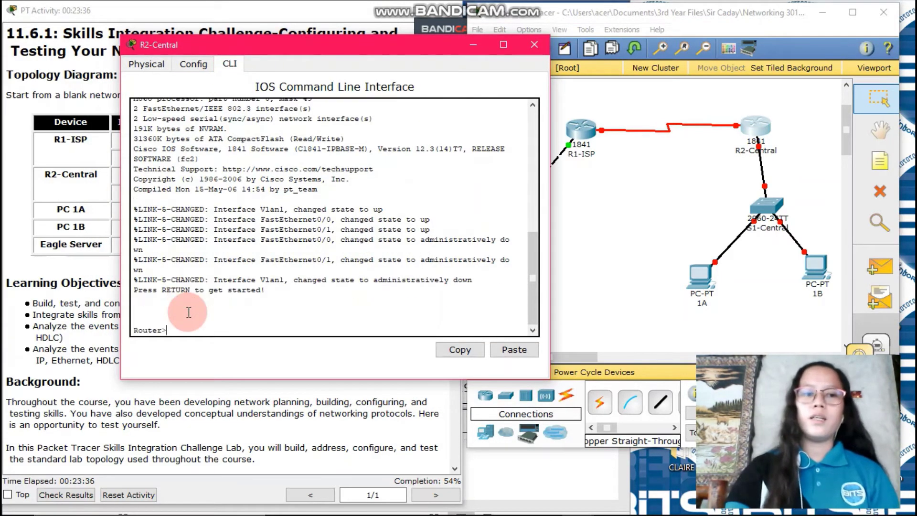
type("en")
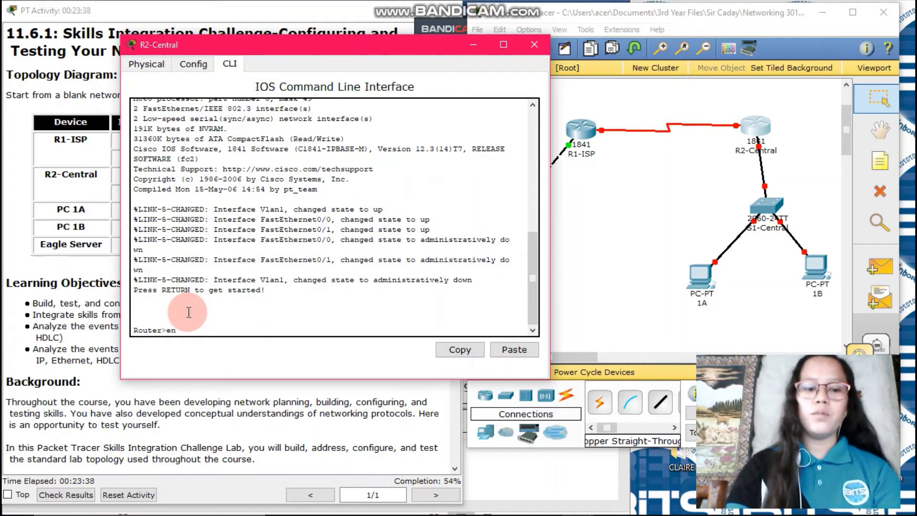
type("able")
key("Return")
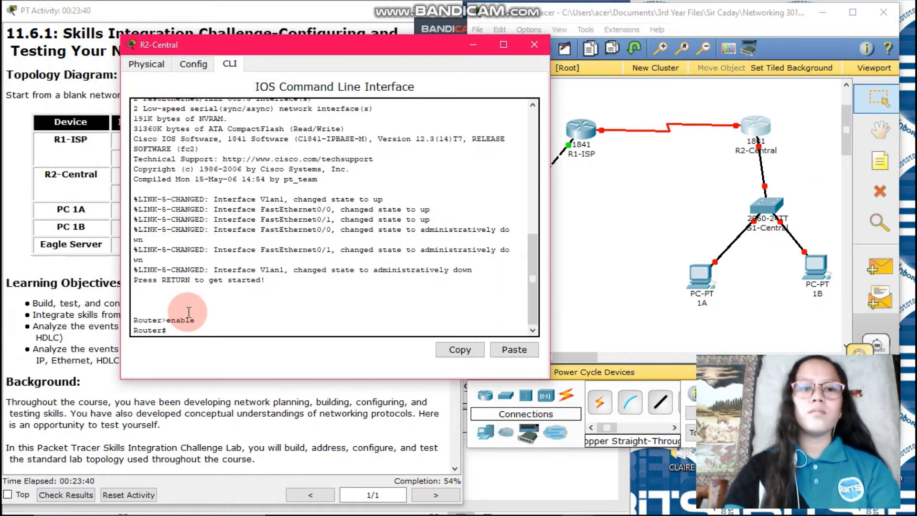
type("conf")
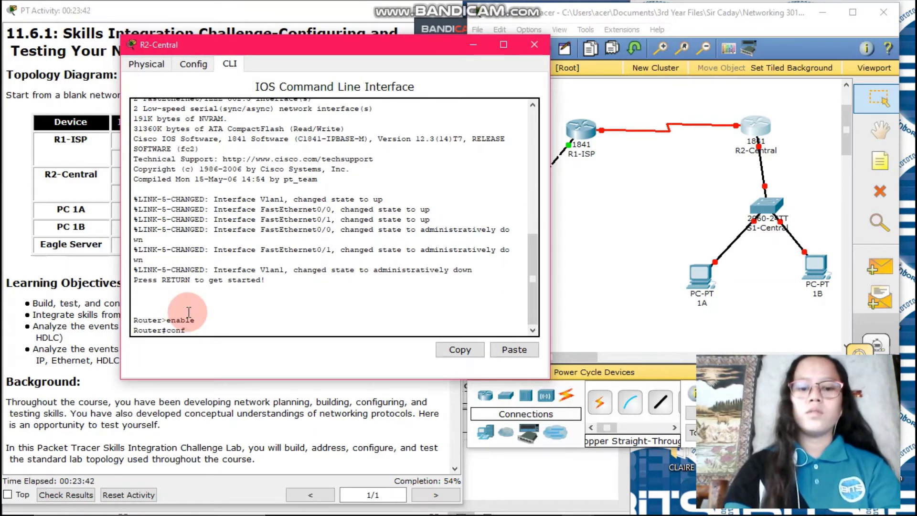
type("ig t")
key("Return")
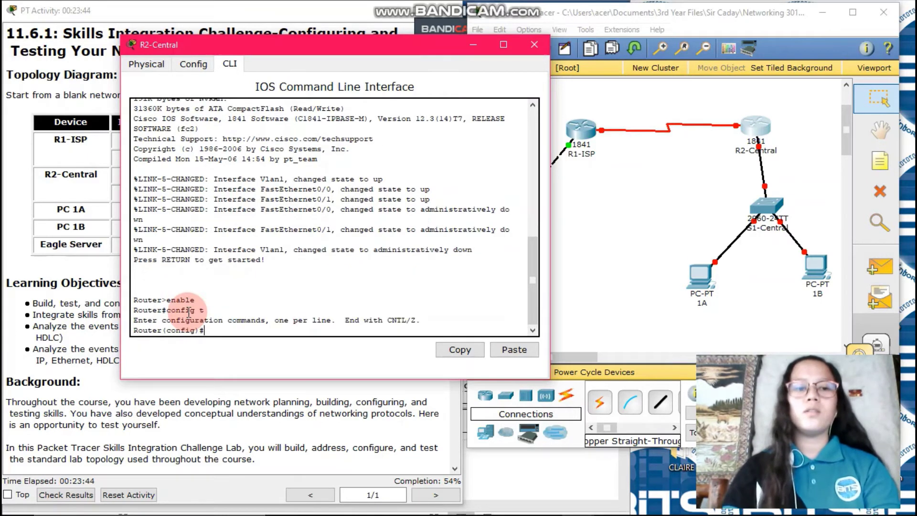
type("host")
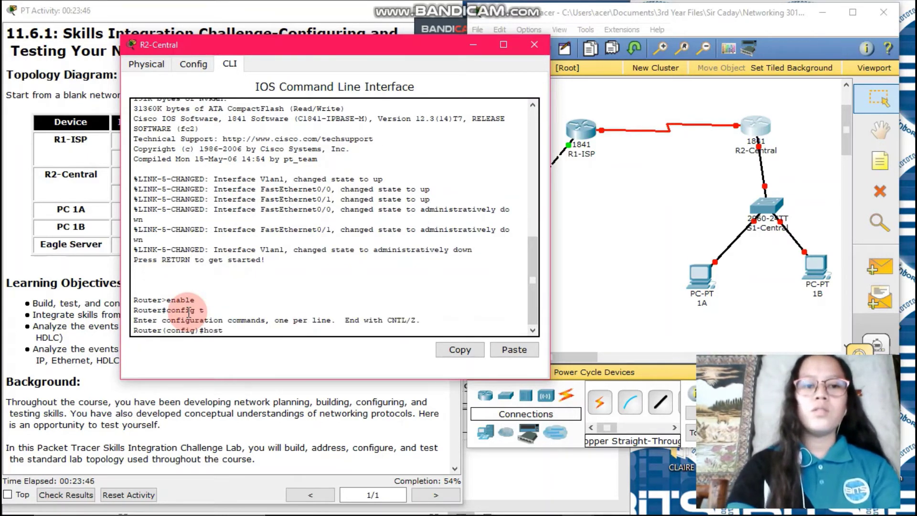
type("name")
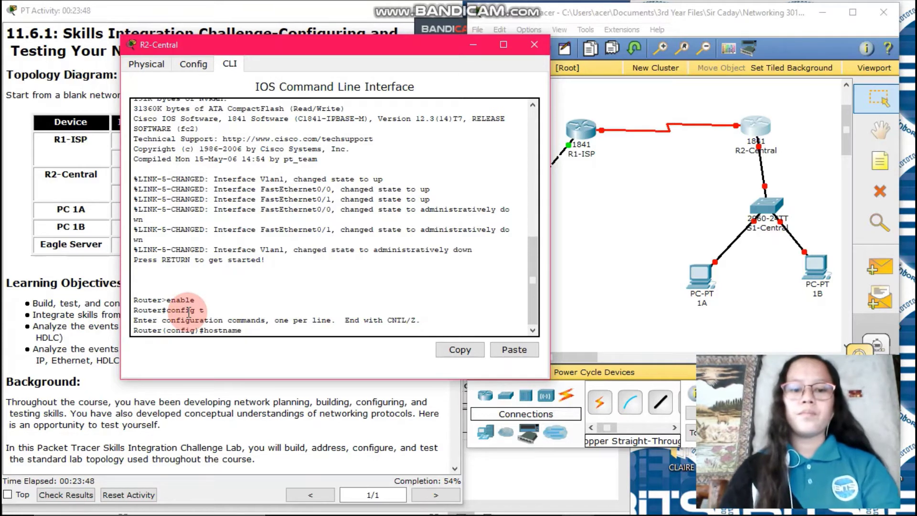
type(" R2")
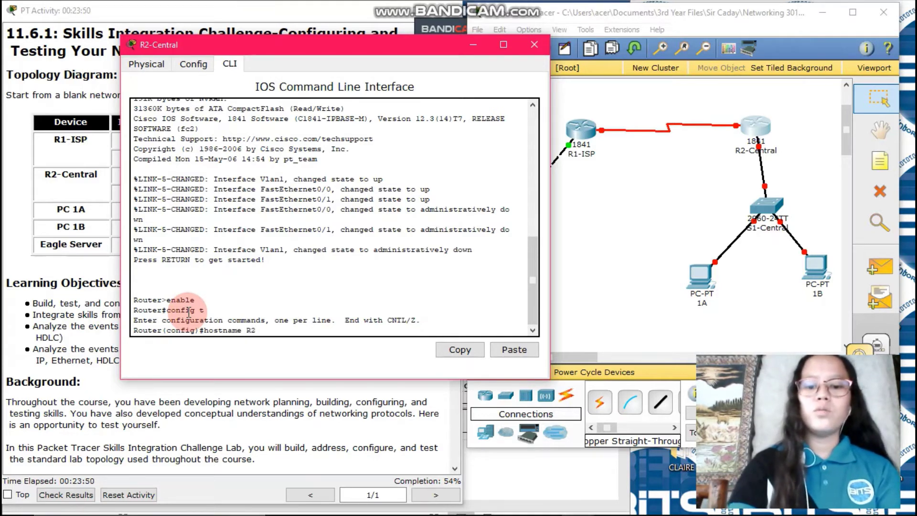
type("-Centra")
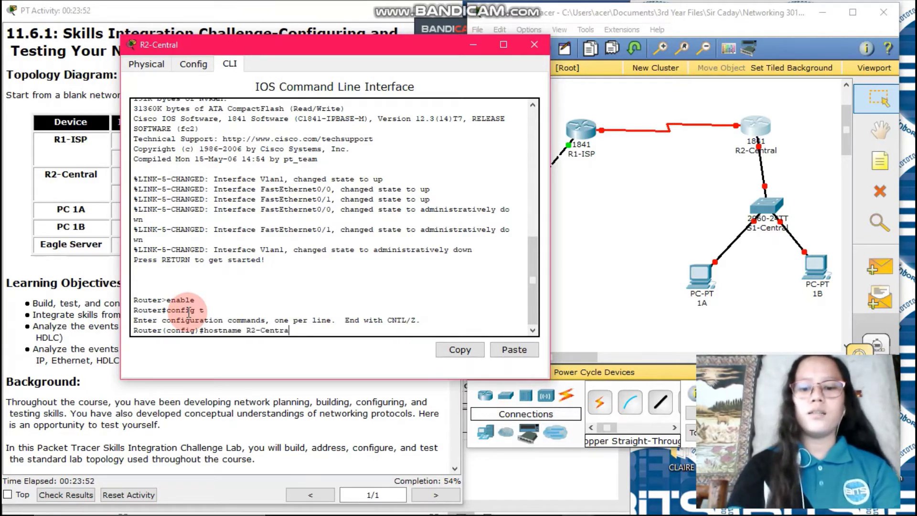
type("l")
key("Return")
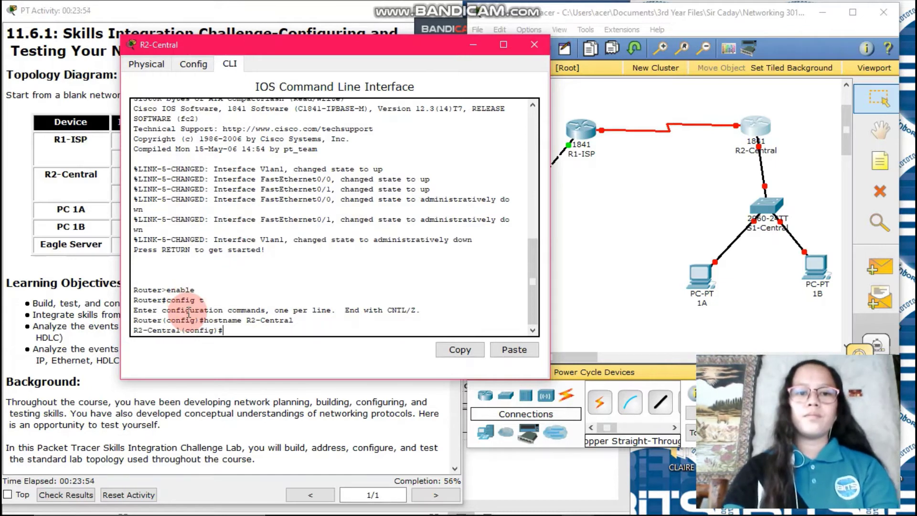
Step: Start the MOTD banner with a % delimiter after finding the required R2-Central banner wording in the instructions
type("ban")
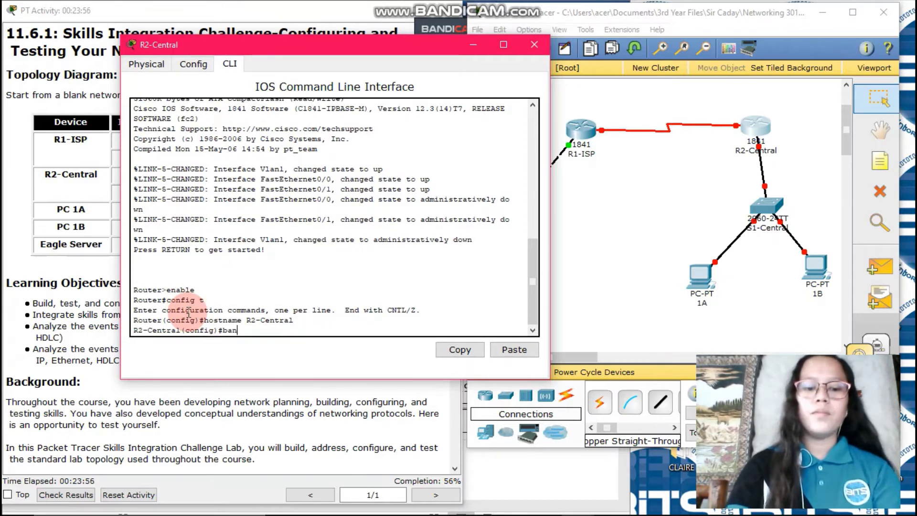
type("ner motd")
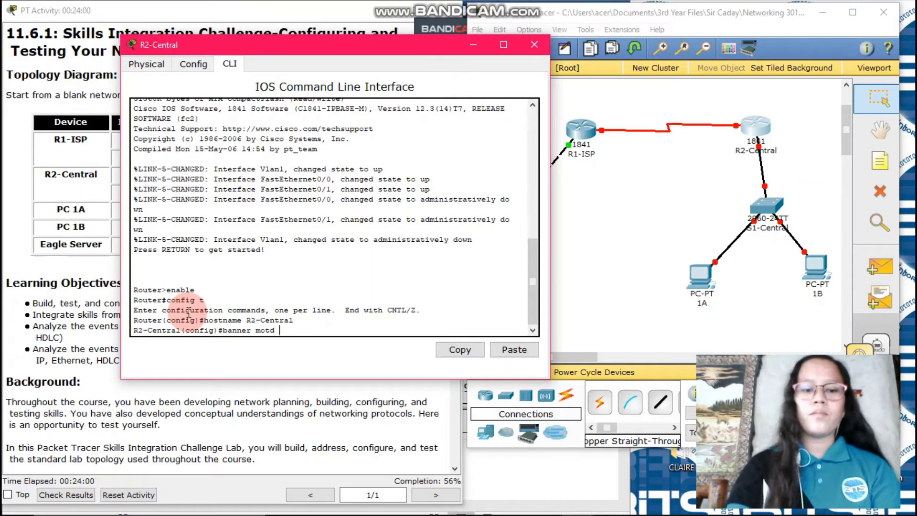
type(" %")
key("Return")
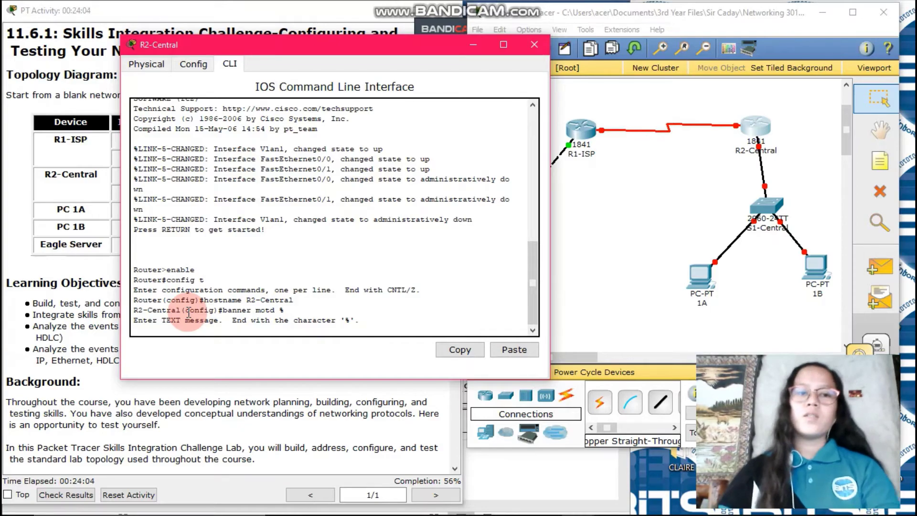
left_click(195, 392)
scroll(201, 348, "down", 15)
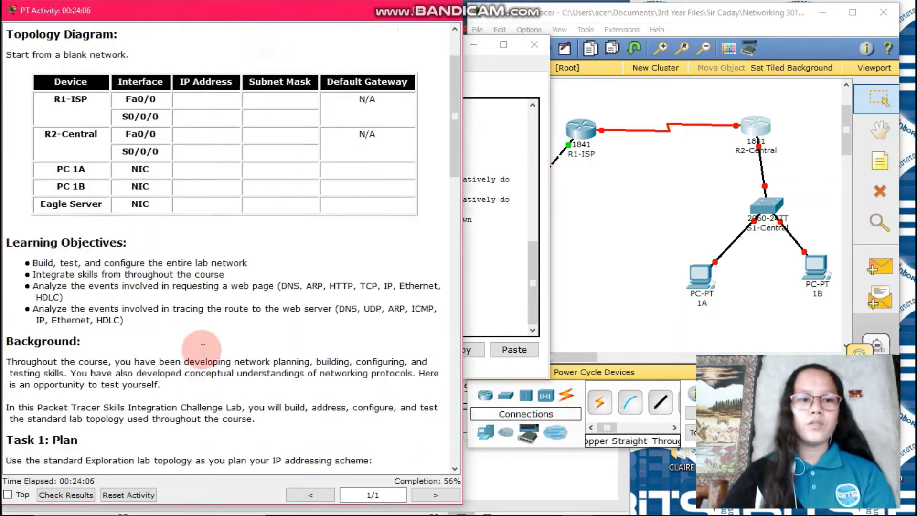
scroll(202, 350, "down", 10)
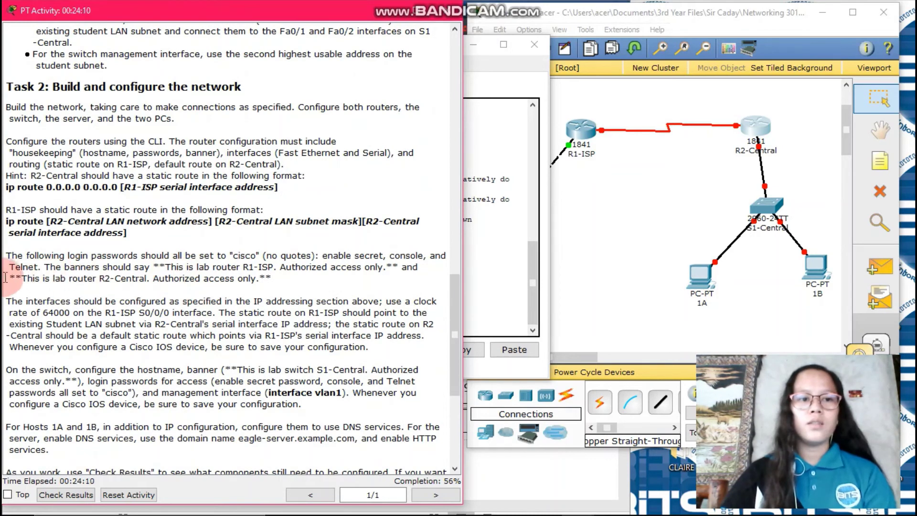
left_click_drag(7, 278, 270, 285)
left_click(632, 208)
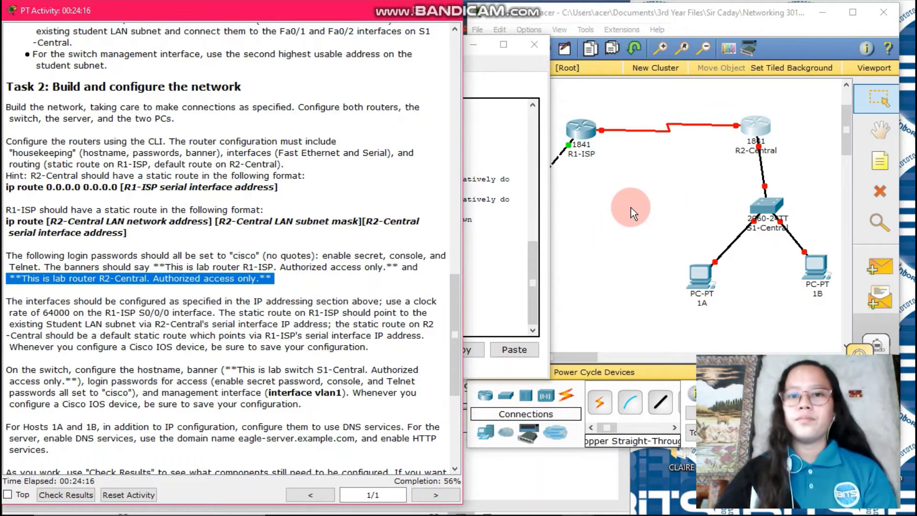
left_click(499, 210)
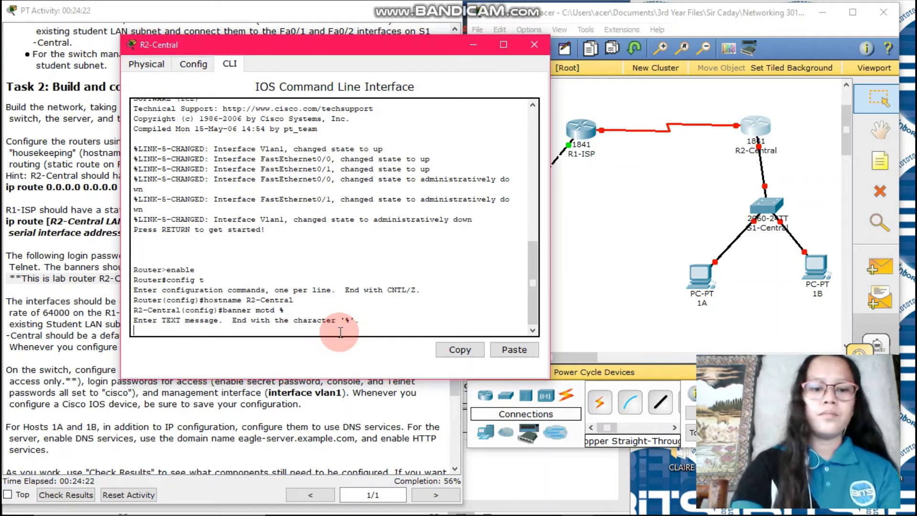
Step: Enter the banner text '**This is lab router R2-Central. Authorized Access Only.**', ending with %
type("**Th")
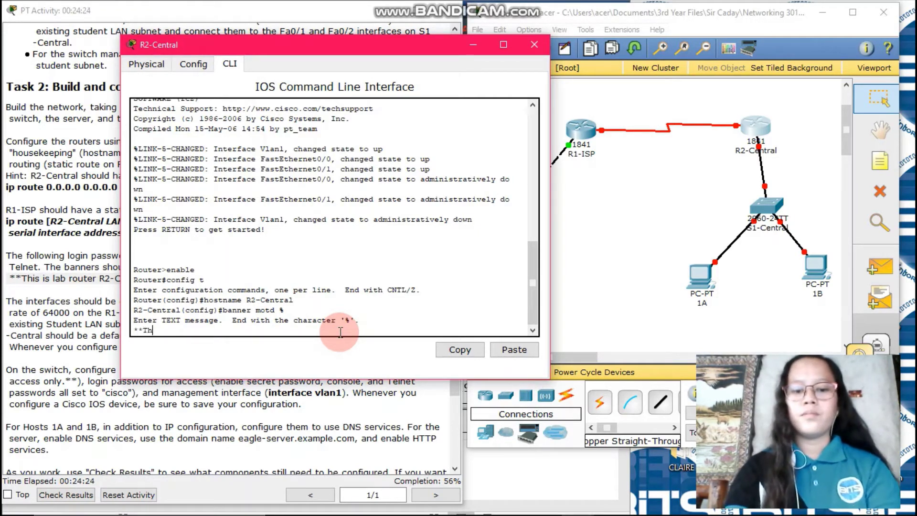
type("is is ")
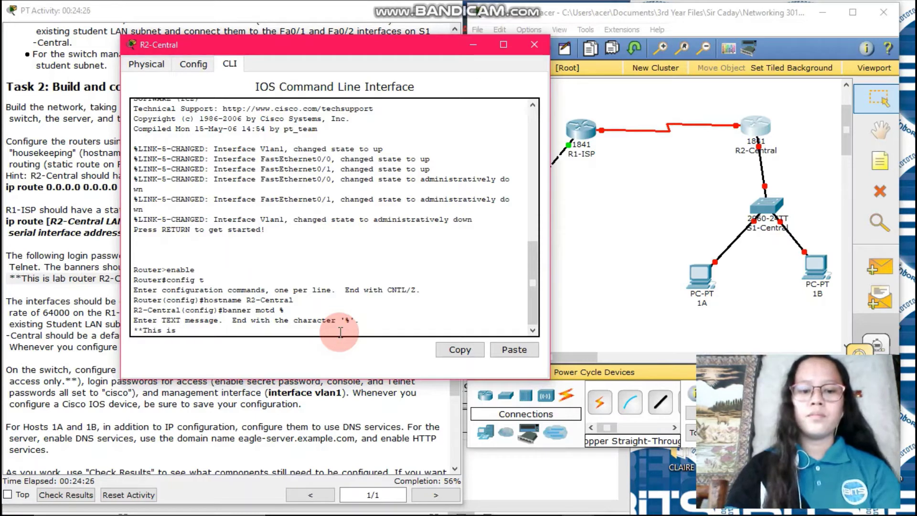
type("lab")
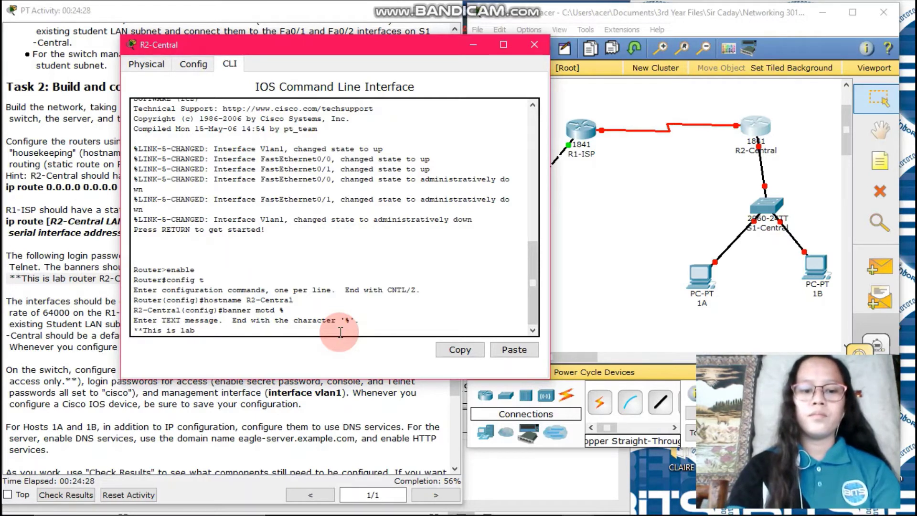
type(" router")
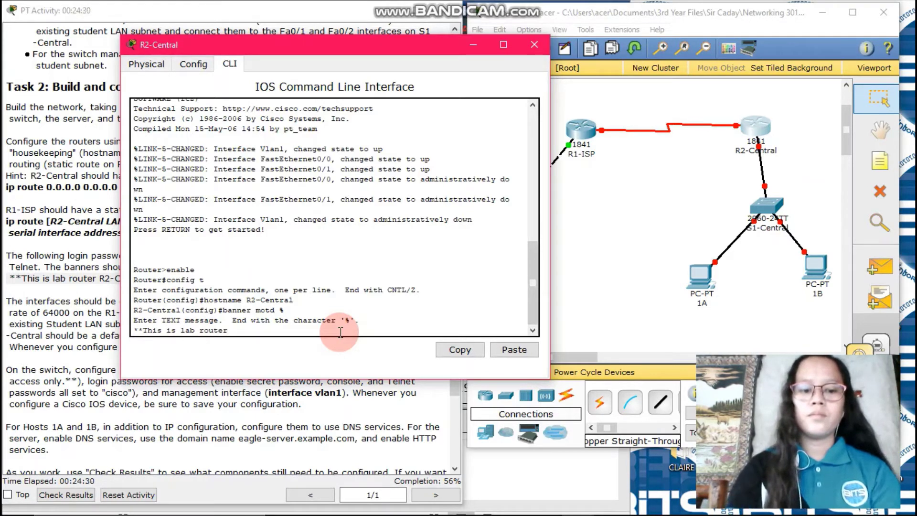
type(" R2")
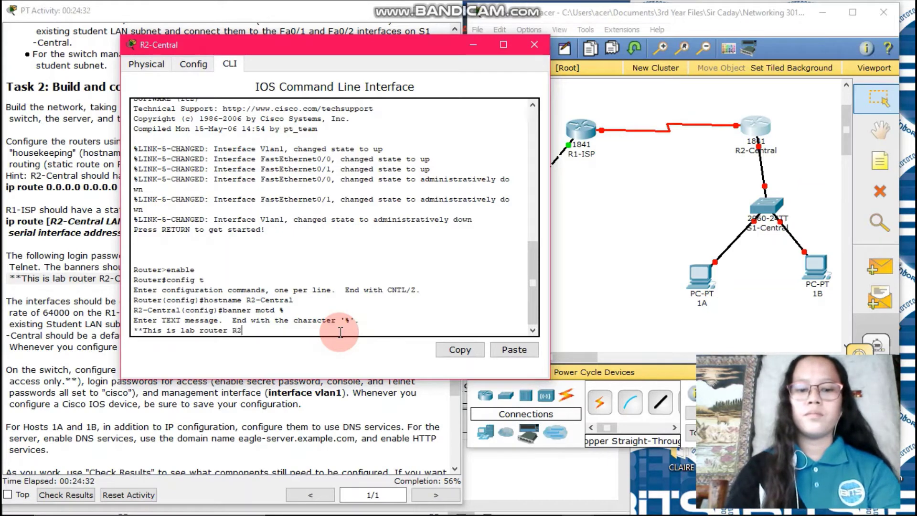
type("-Central")
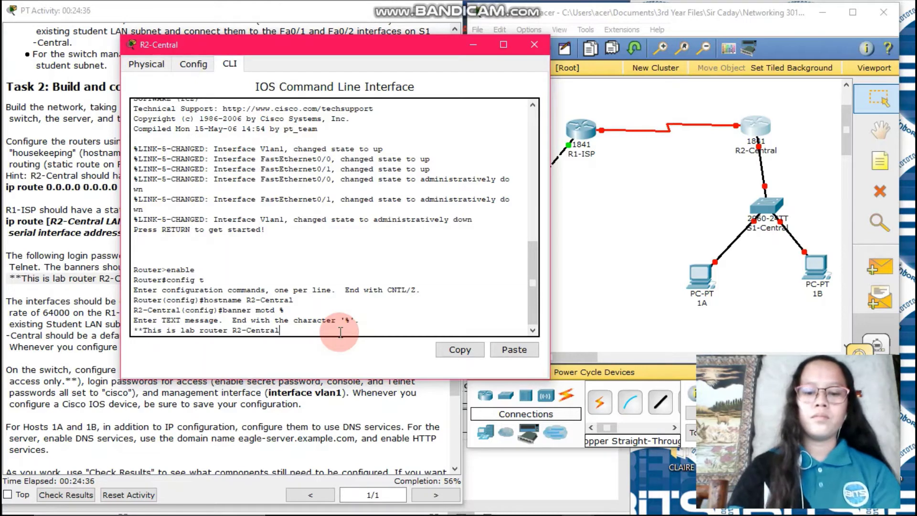
type(". Au")
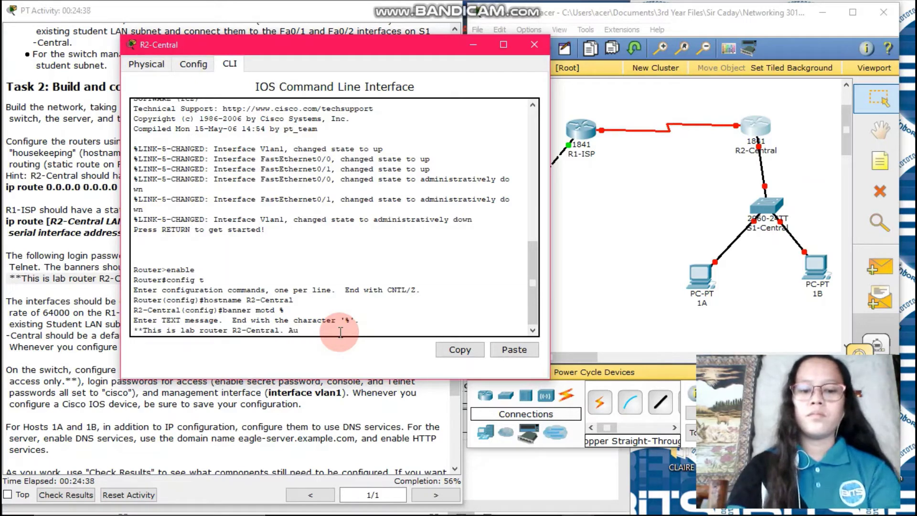
type("thorize")
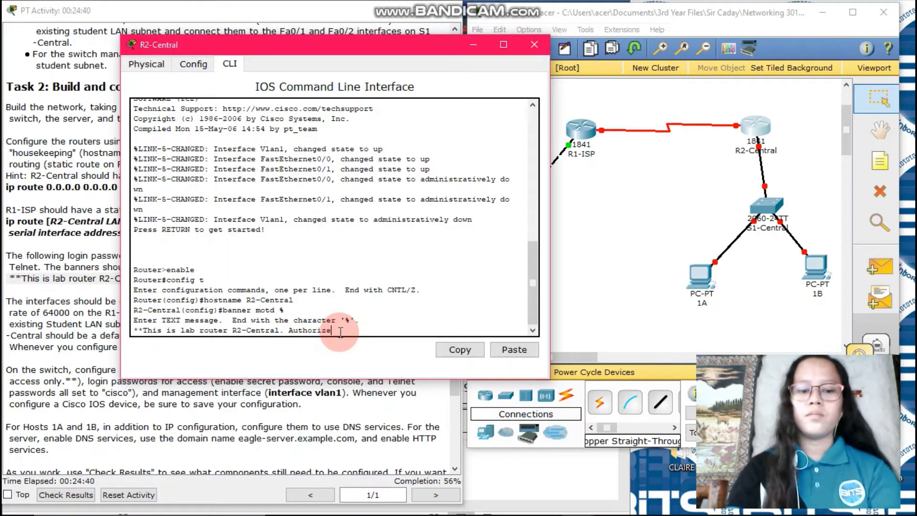
type("d Acc")
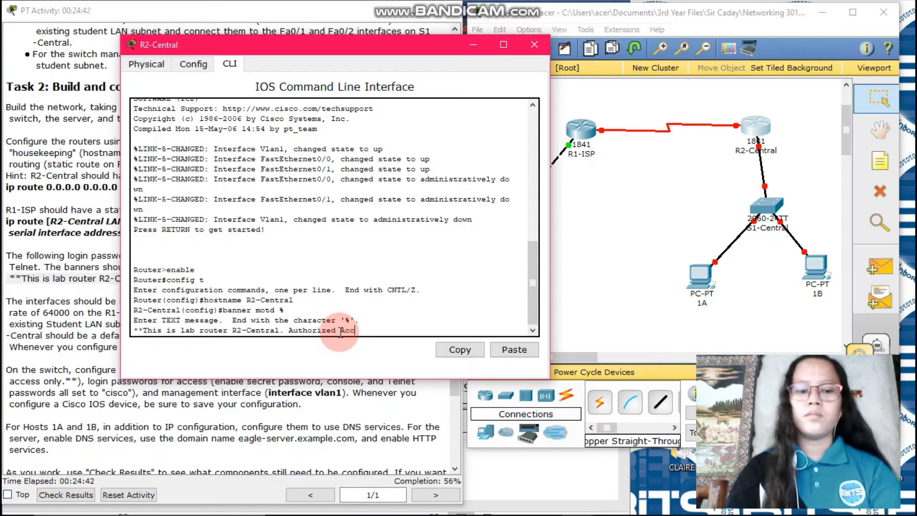
type("ess Only")
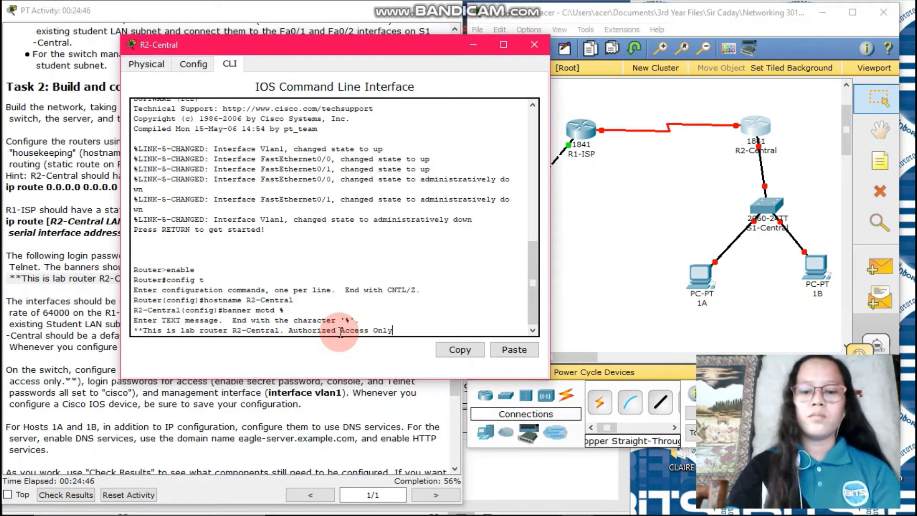
type(".")
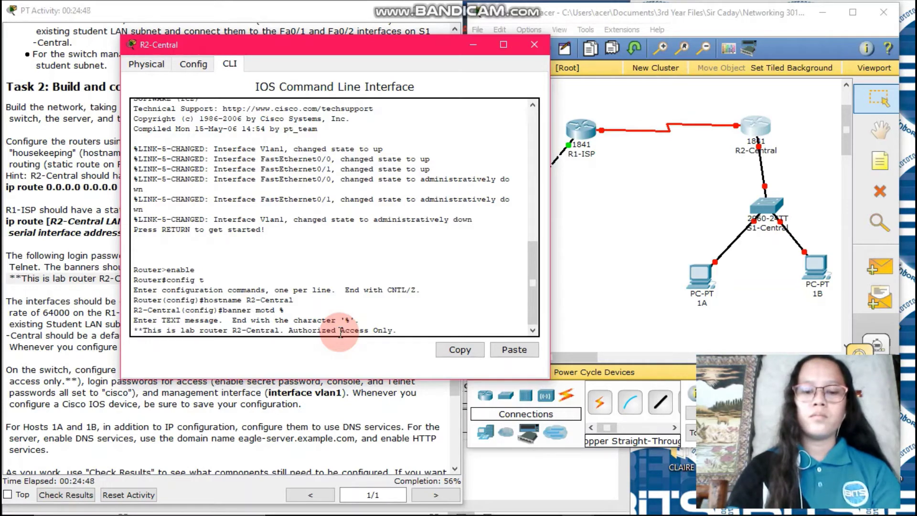
type("**")
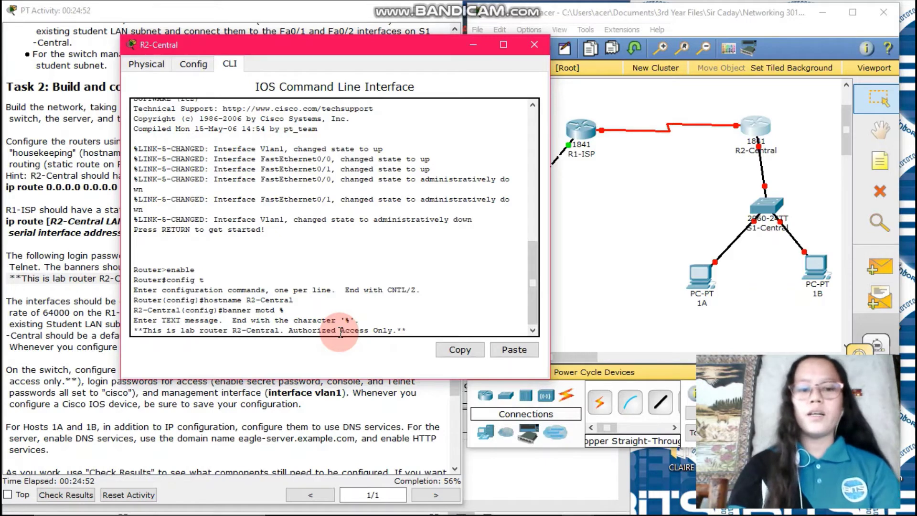
type(" %")
key("Return")
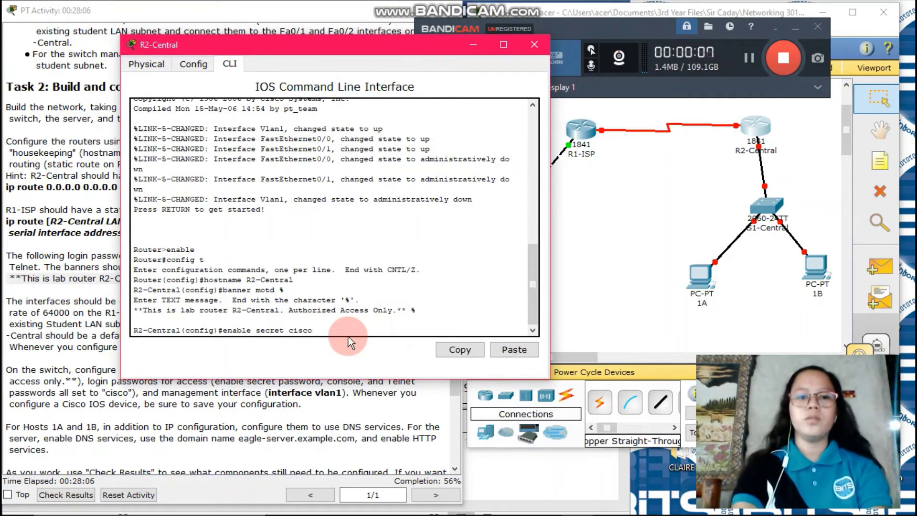
Step: Apply the enable secret and give console line 0 a password with login required
key("Return")
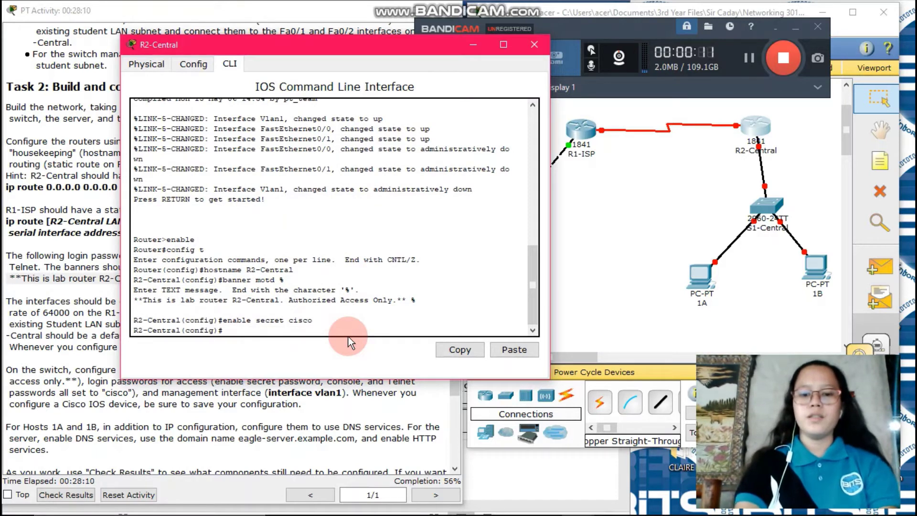
type("line")
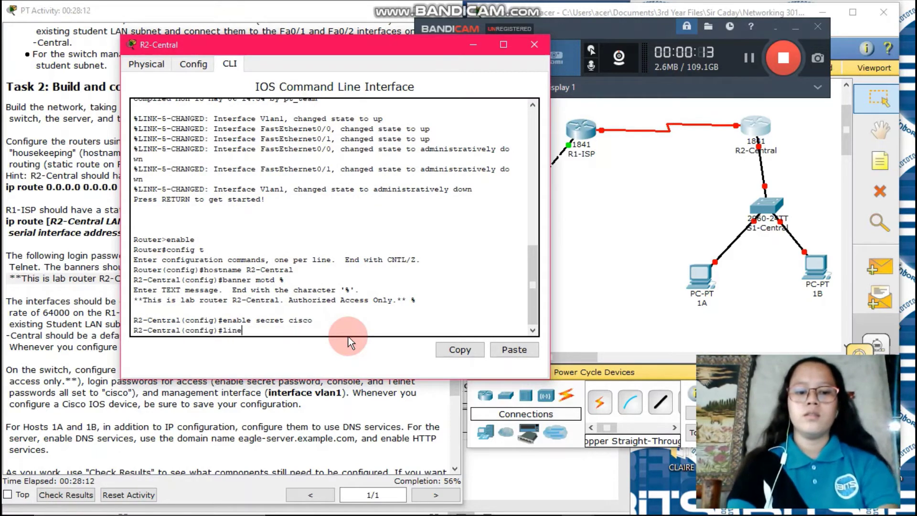
type(" console")
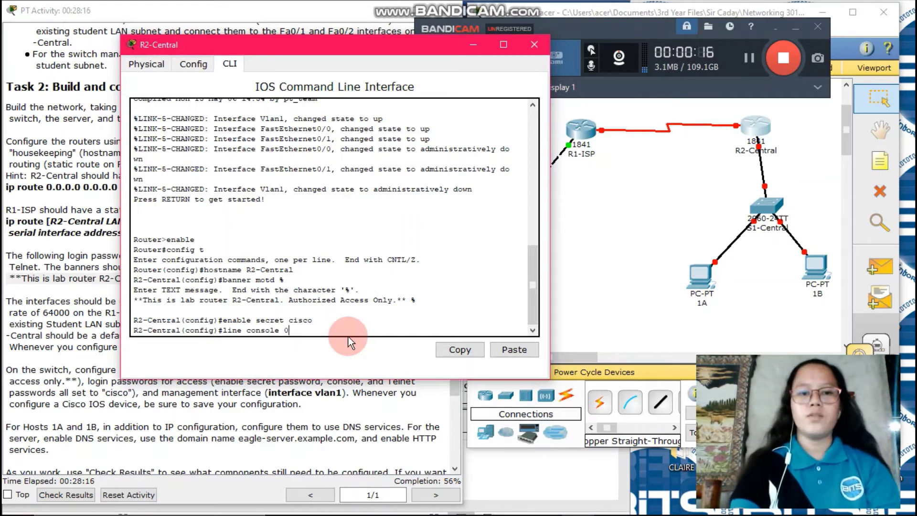
type(" 0")
key("Return")
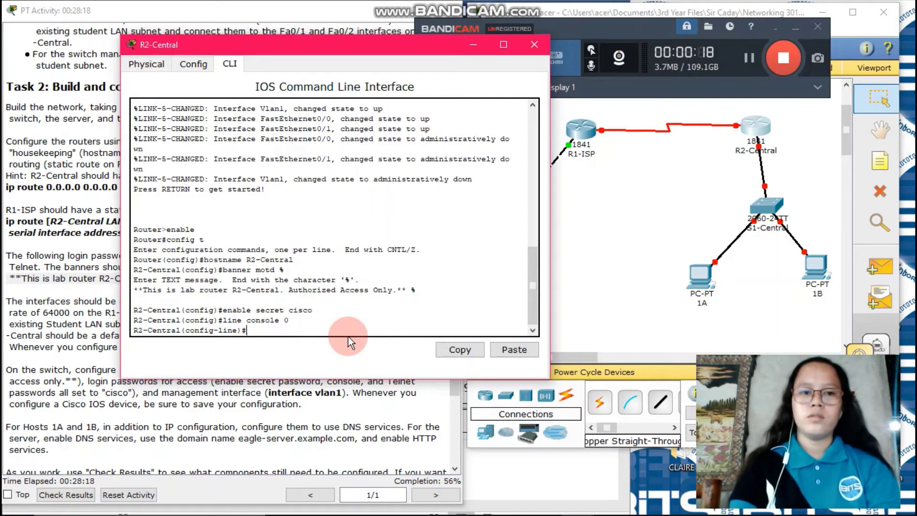
type("pas")
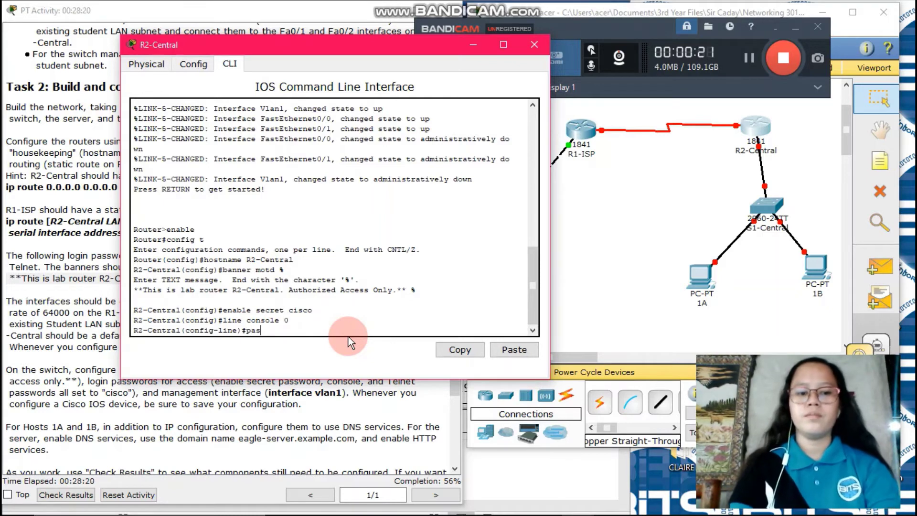
type("sword")
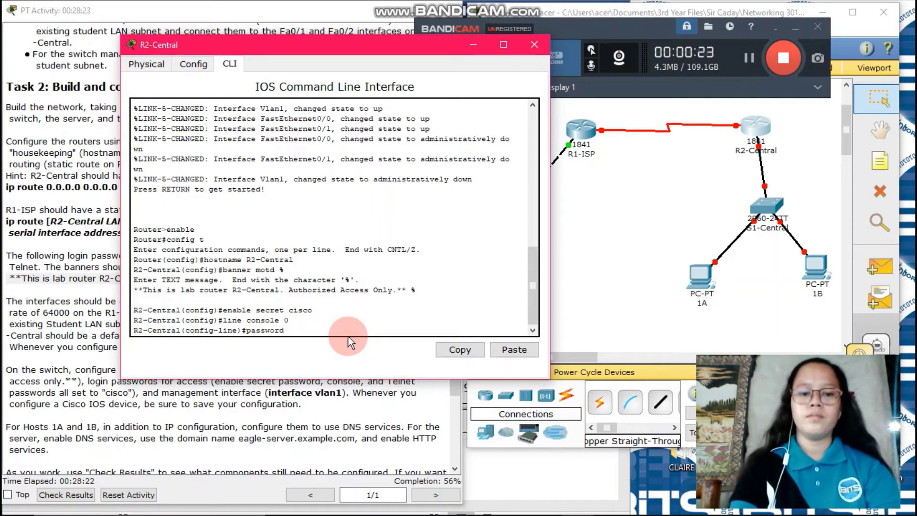
type(" cisco")
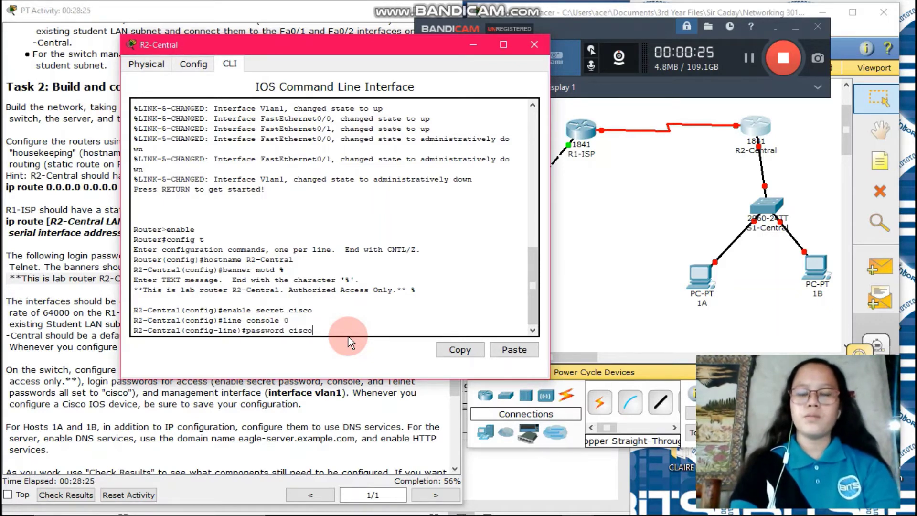
key("Return")
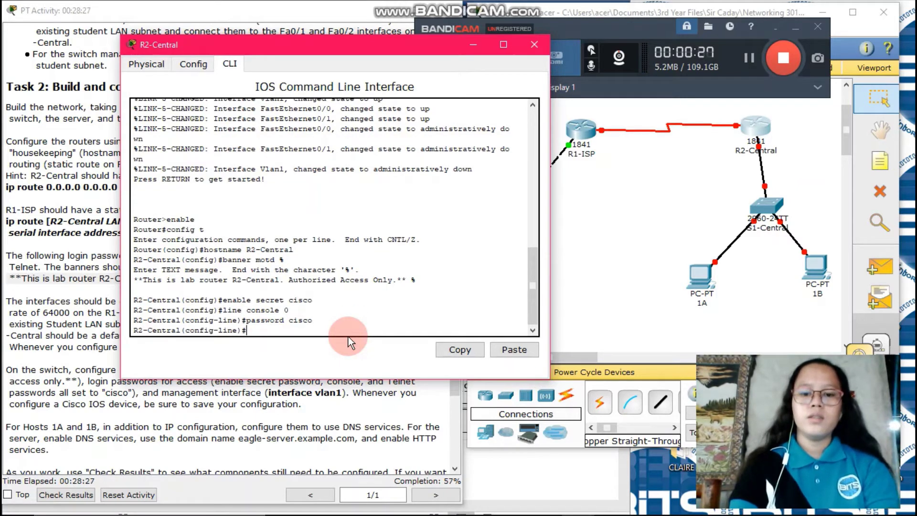
type("login")
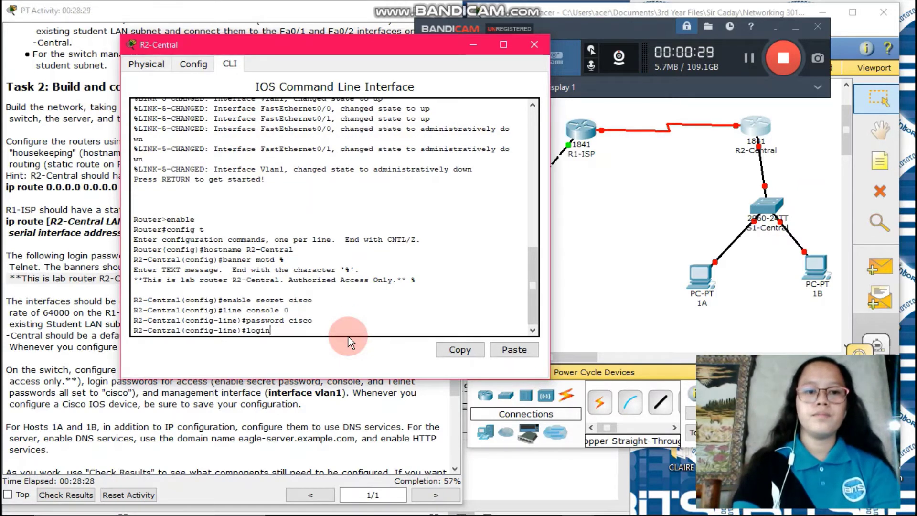
key("Return")
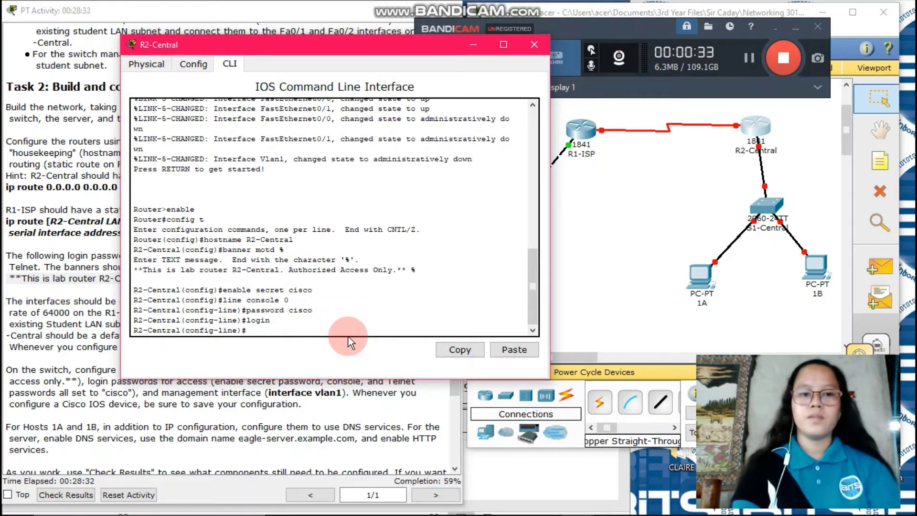
Step: Give VTY lines 0 15 a password with login required, then exit line configuration
type("line ")
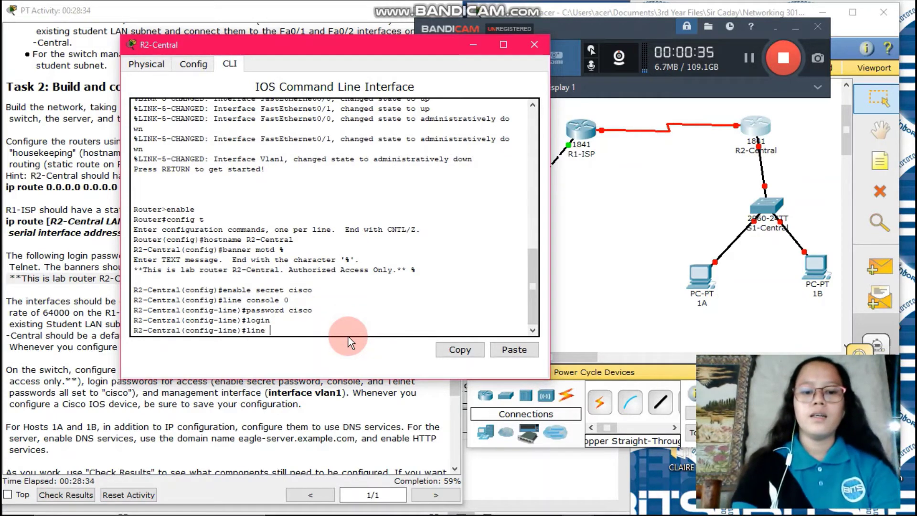
type("vty 0 15")
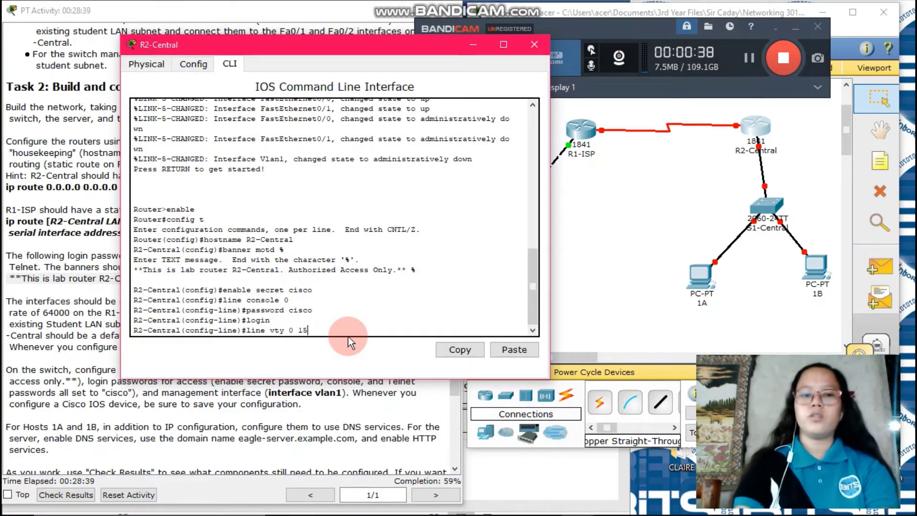
key("Return")
type("pass")
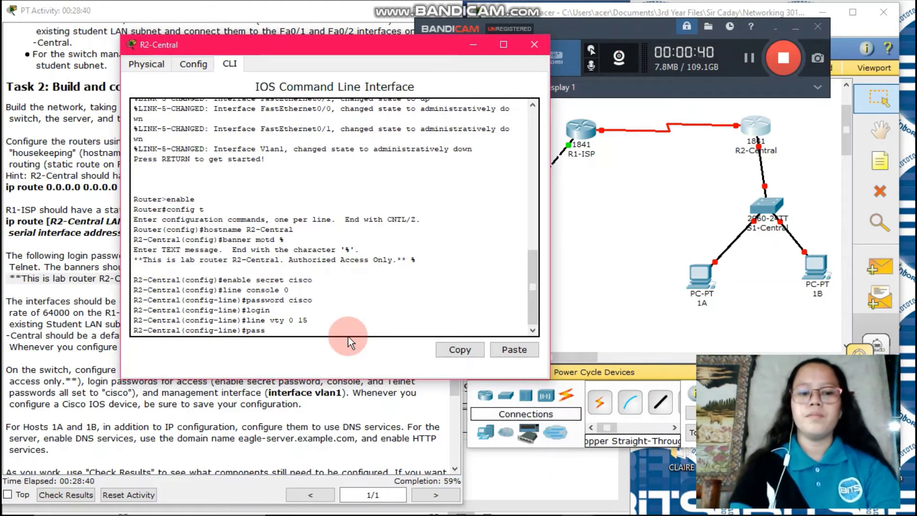
type("word c")
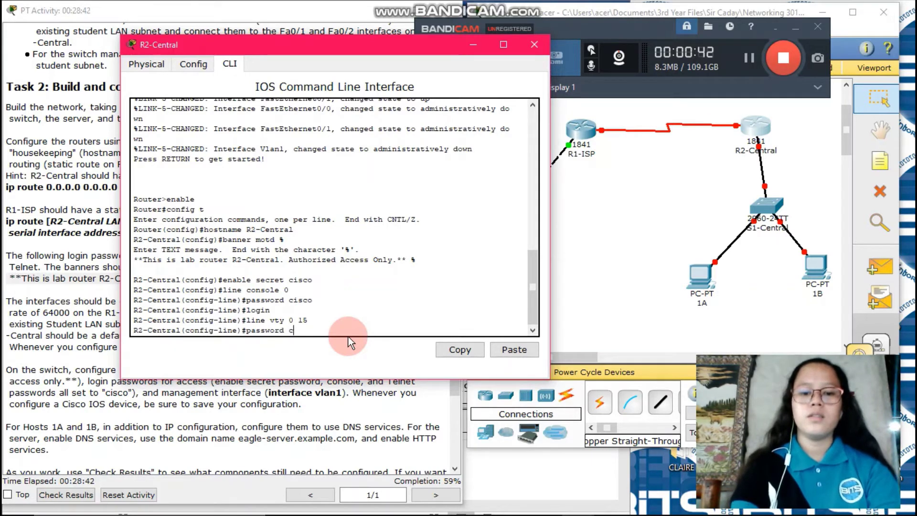
type("isco")
key("Return")
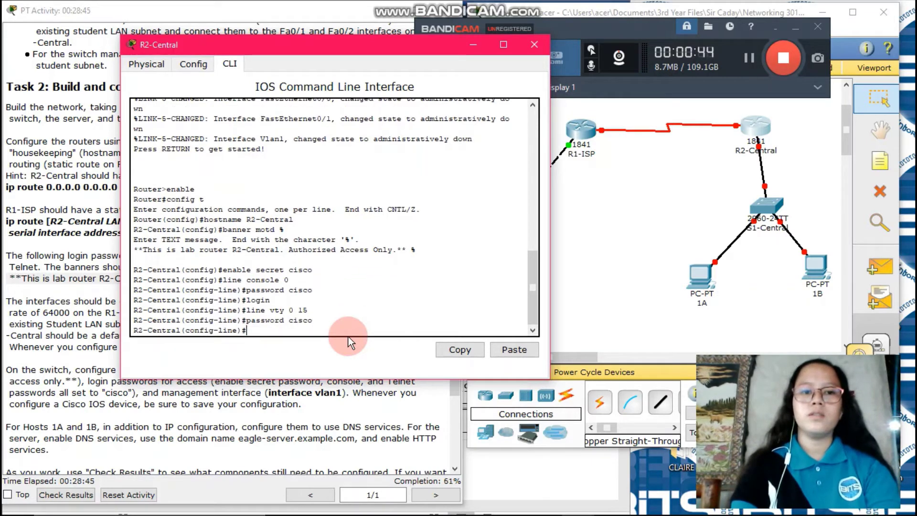
type("logi")
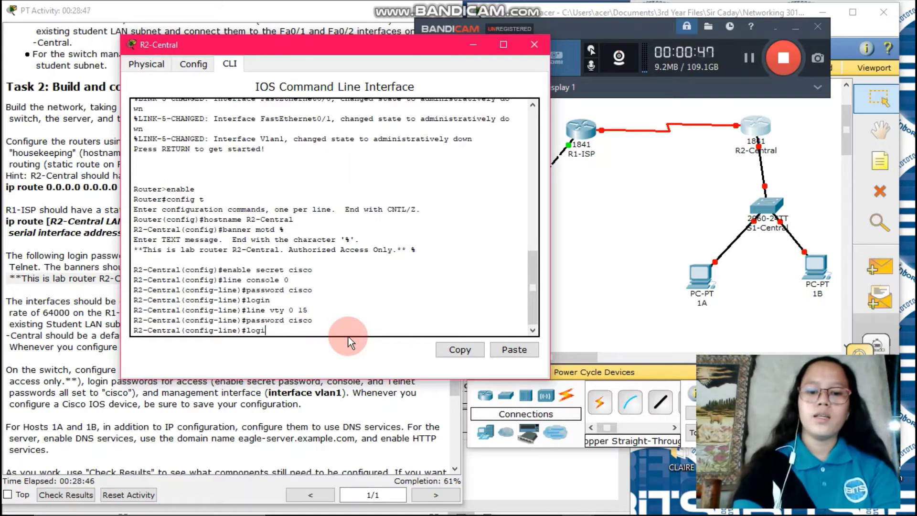
type("n")
key("Return")
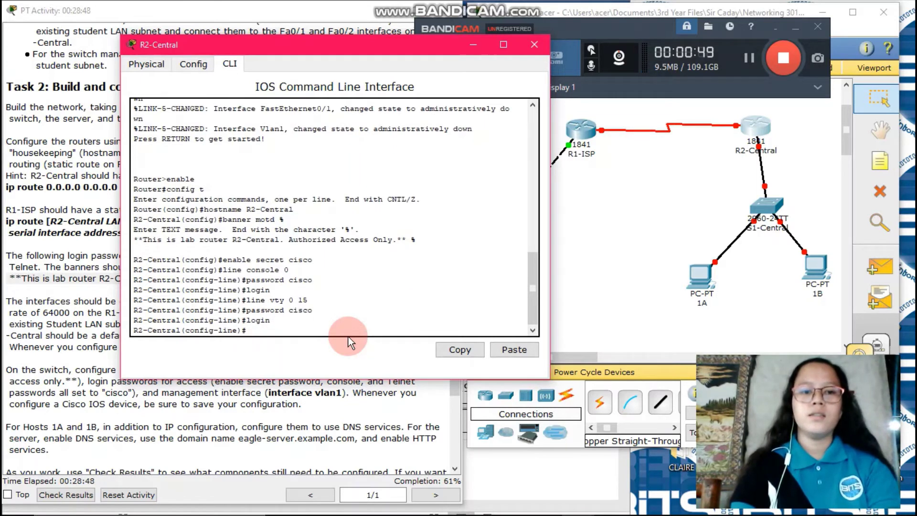
type("w")
key("BackSpace")
type("exit")
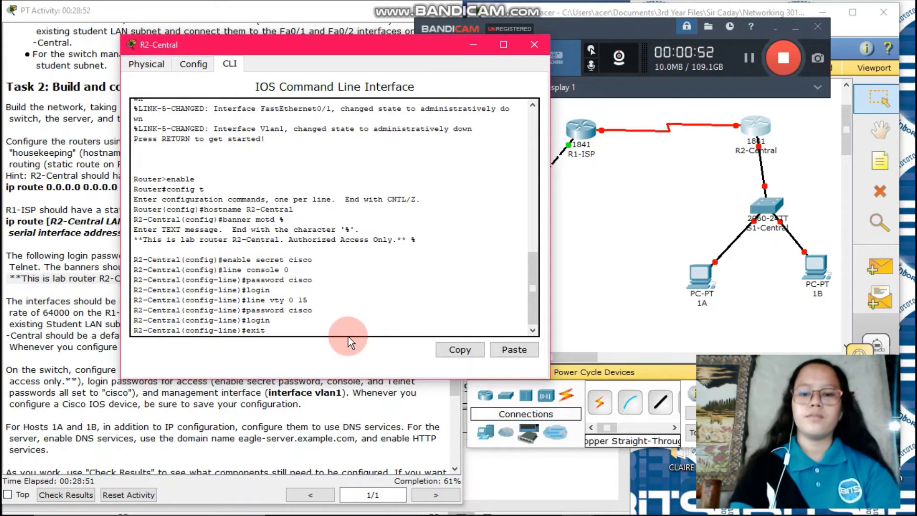
key("Return")
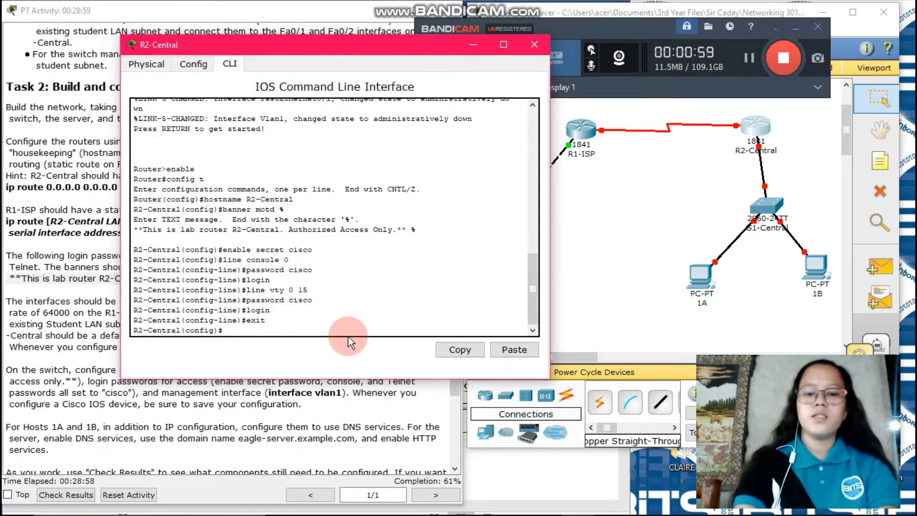
Step: Enter interface Fa0/0 configuration and begin the ip address command
type("nt")
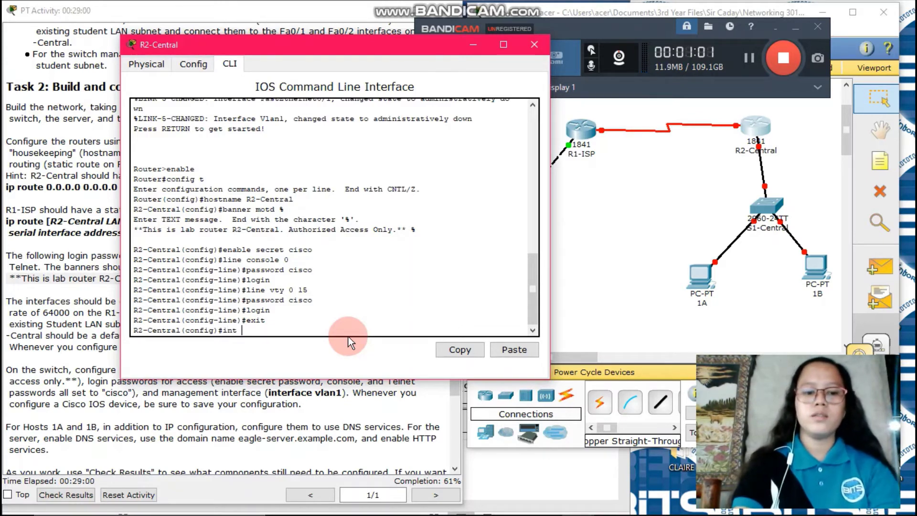
type(" fa0")
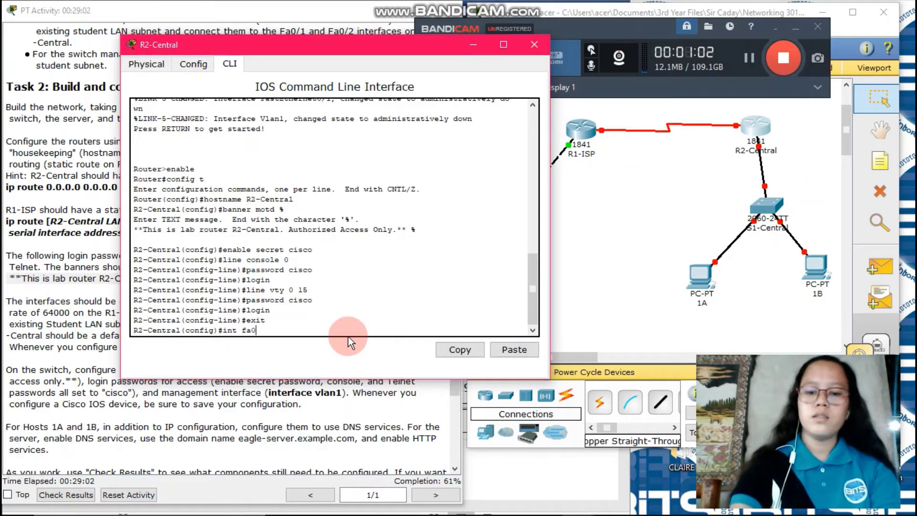
type("/0")
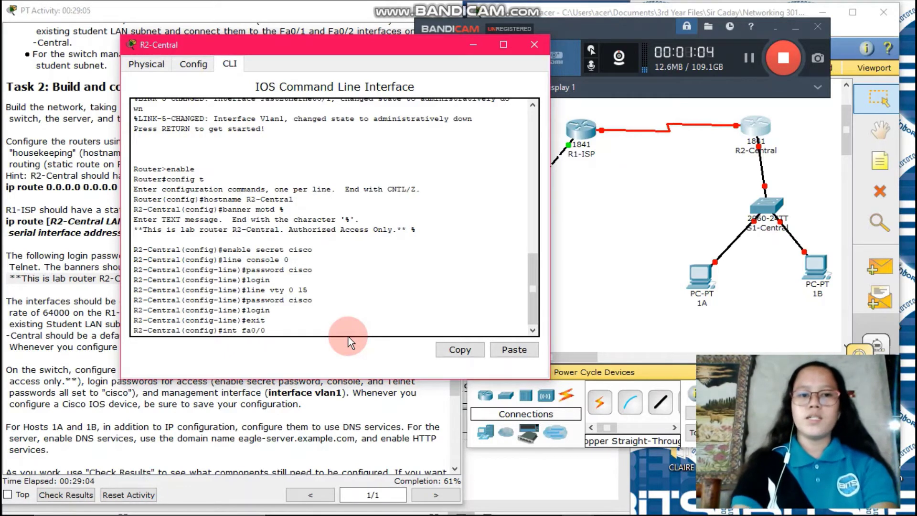
key("Return")
type("ig-if)#i")
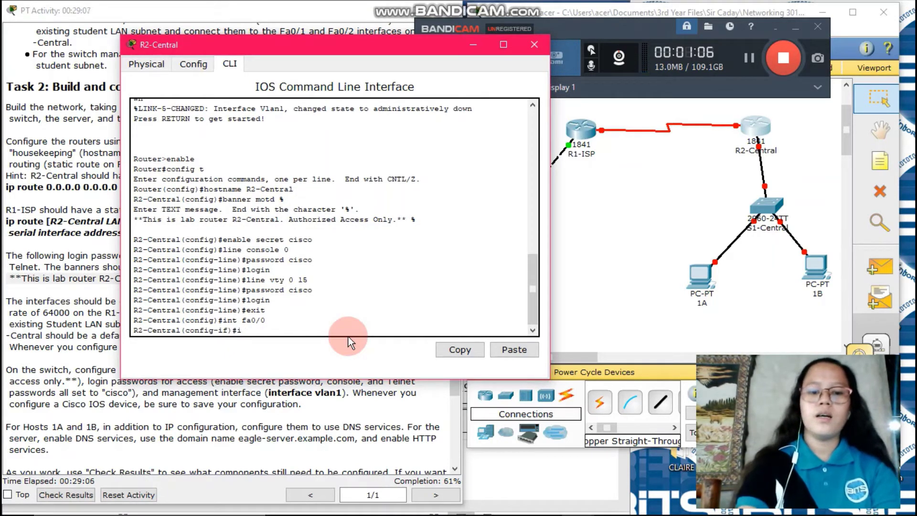
type("p address")
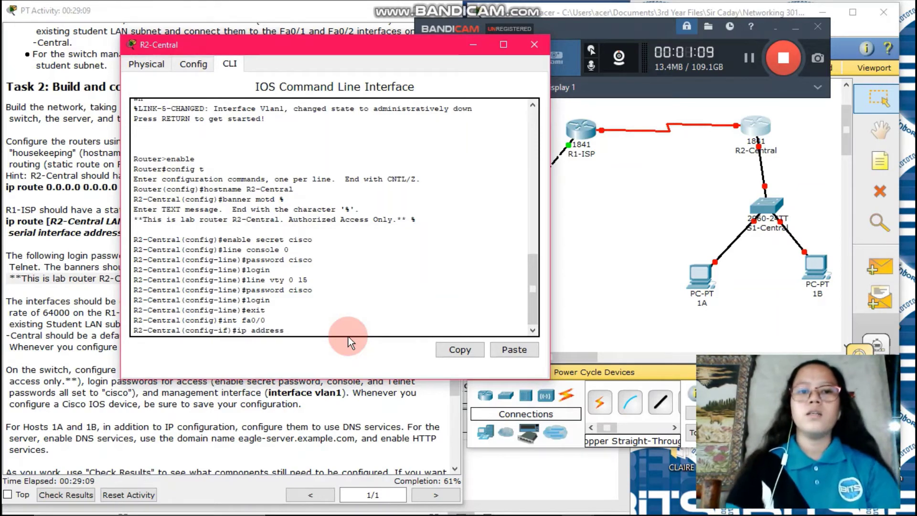
Step: Find R2-Central's Fa0/0 address 192.168.3.30 in the Word addressing table, then return to the router CLI
left_click(557, 497)
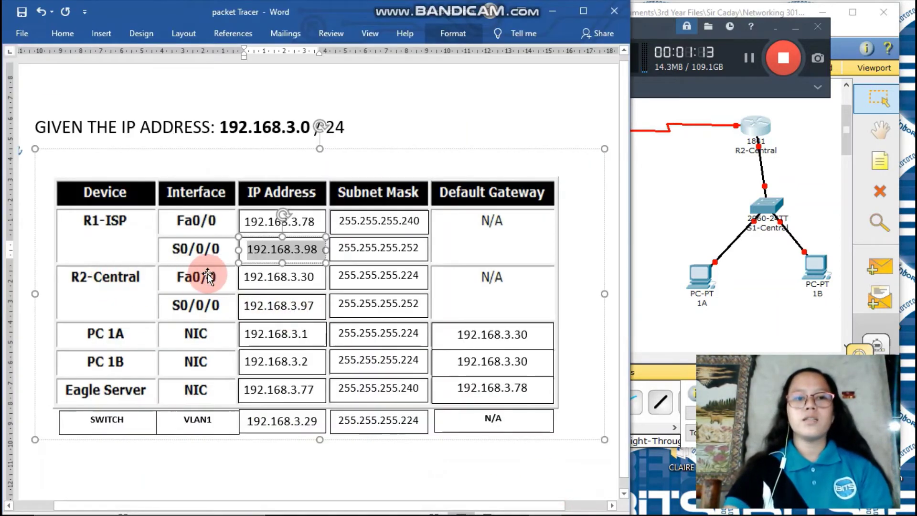
left_click_drag(245, 273, 316, 278)
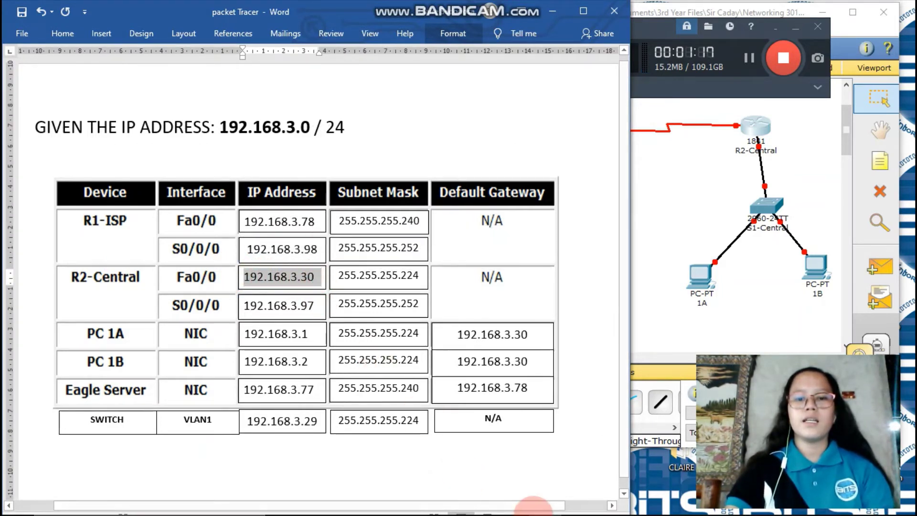
left_click(543, 503)
mouse_move(577, 503)
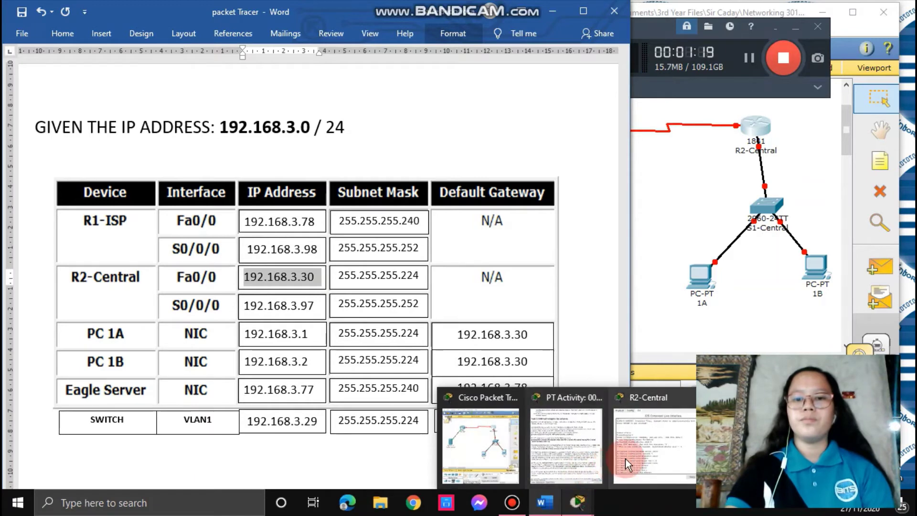
left_click(635, 454)
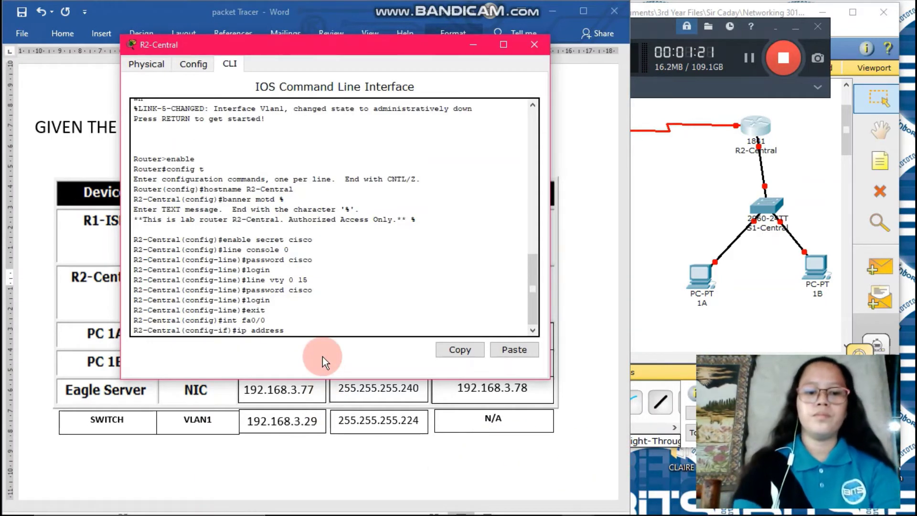
Step: Assign Fa0/0 192.168.3.30 255.255.255.224, enable it with no shutdown, and exit interface mode
type("192.168")
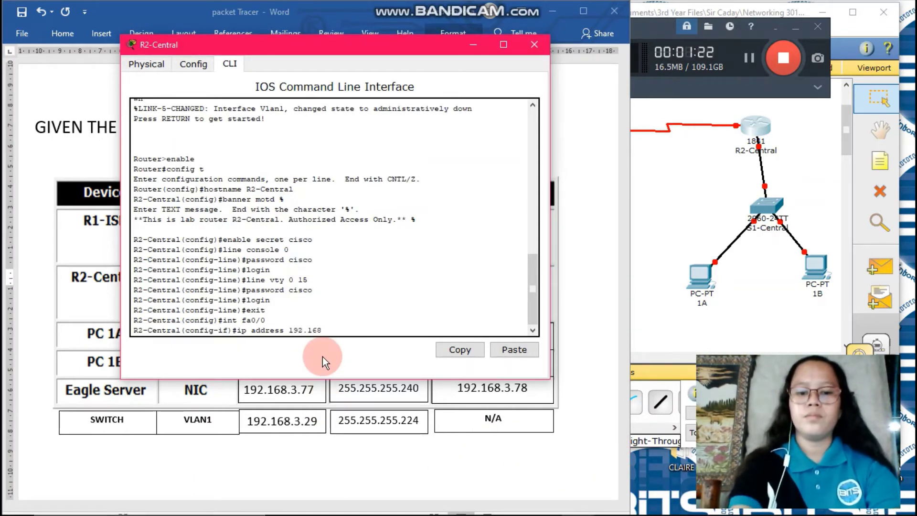
type(".3.")
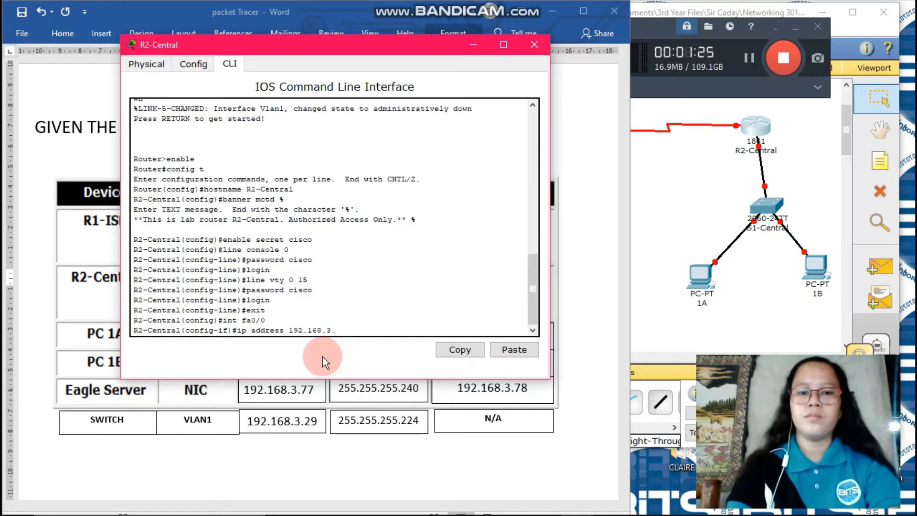
type("30")
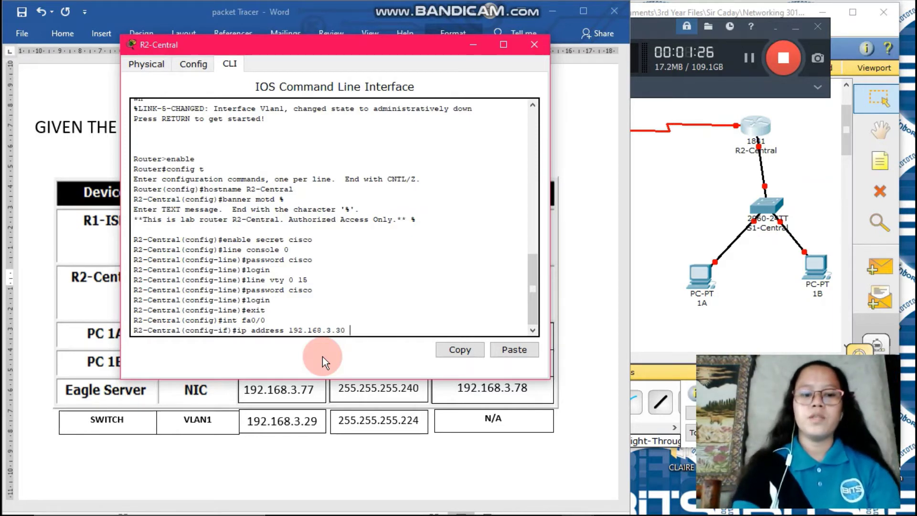
type(" 255")
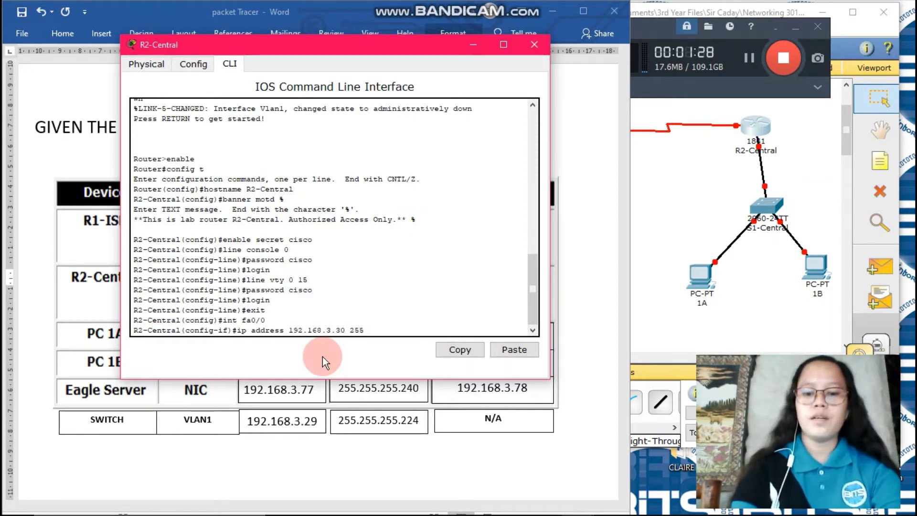
type(".255.255.25")
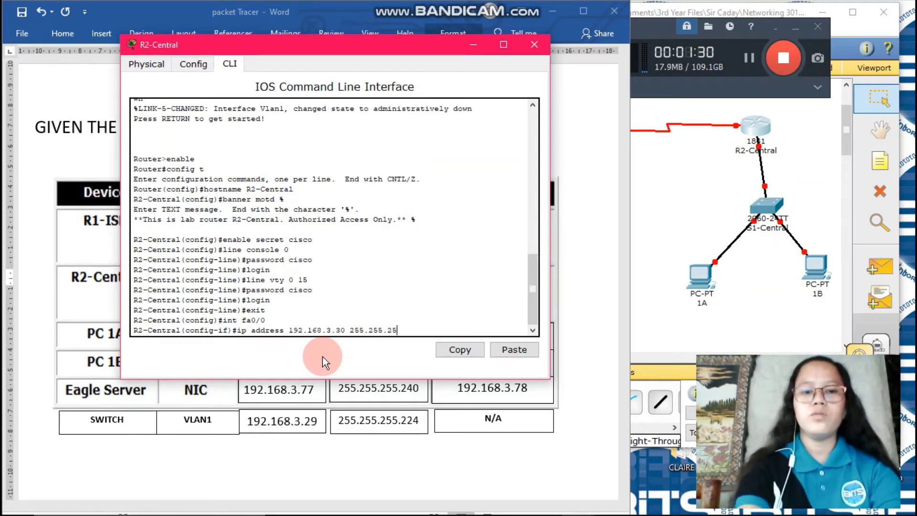
type(".224")
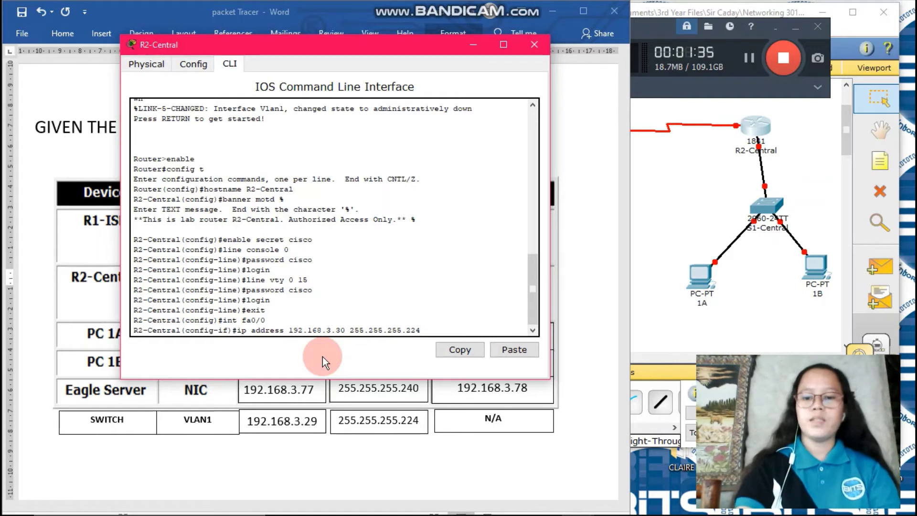
key("Return")
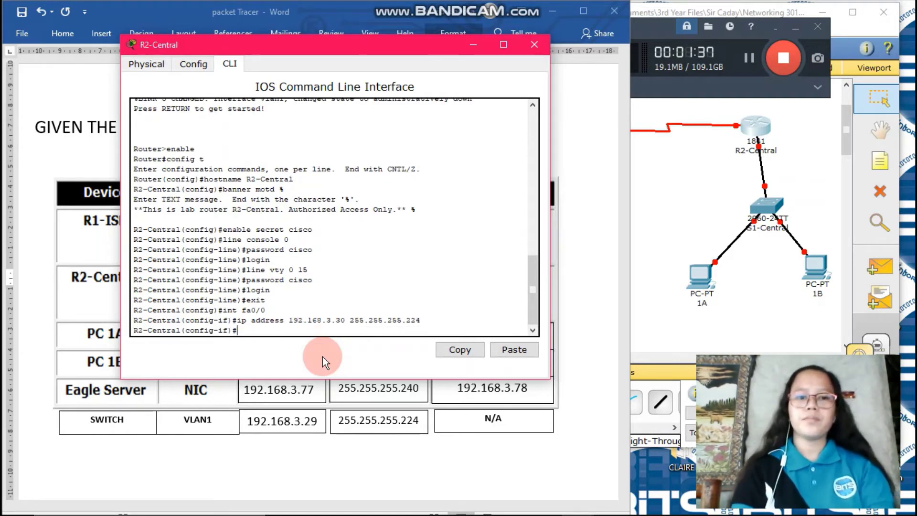
type("no shu")
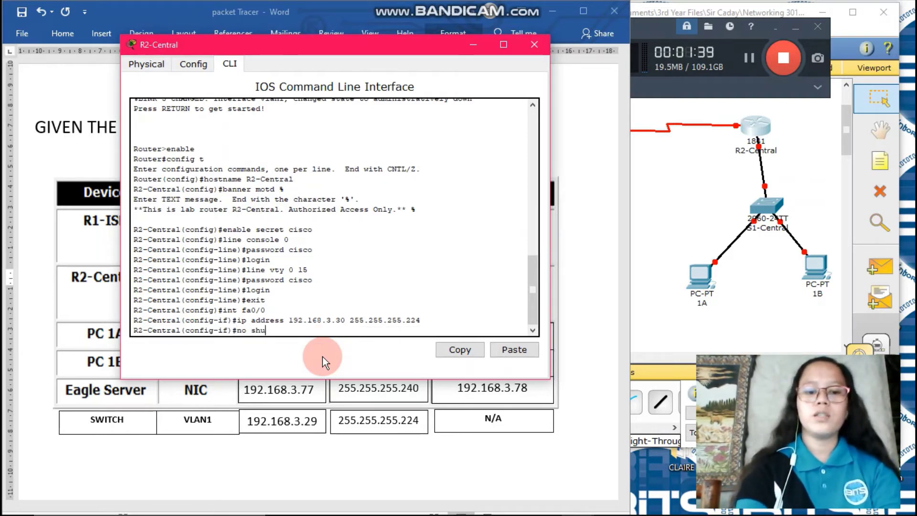
type("tdown")
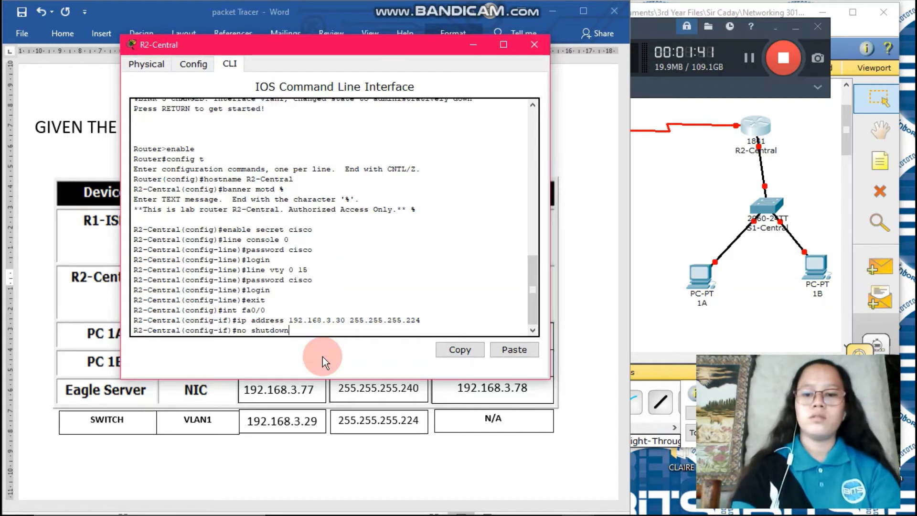
key("Return")
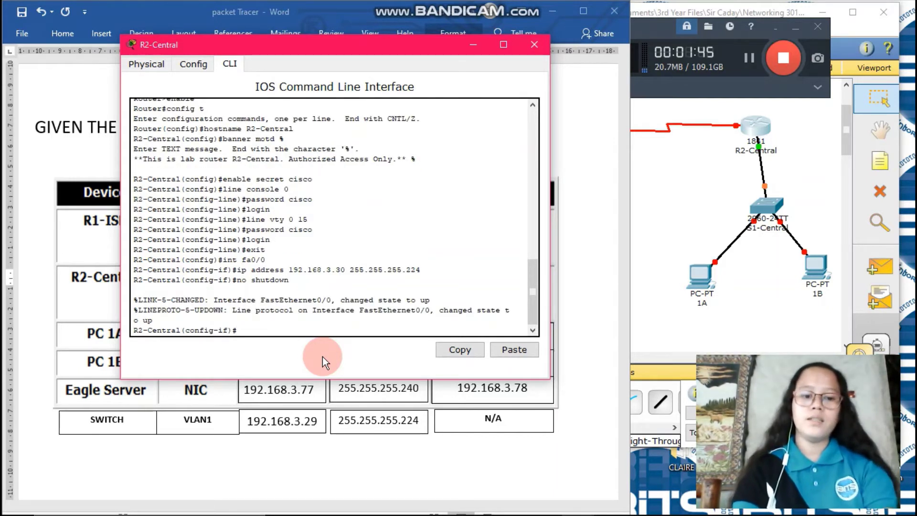
type("exit")
key("Return")
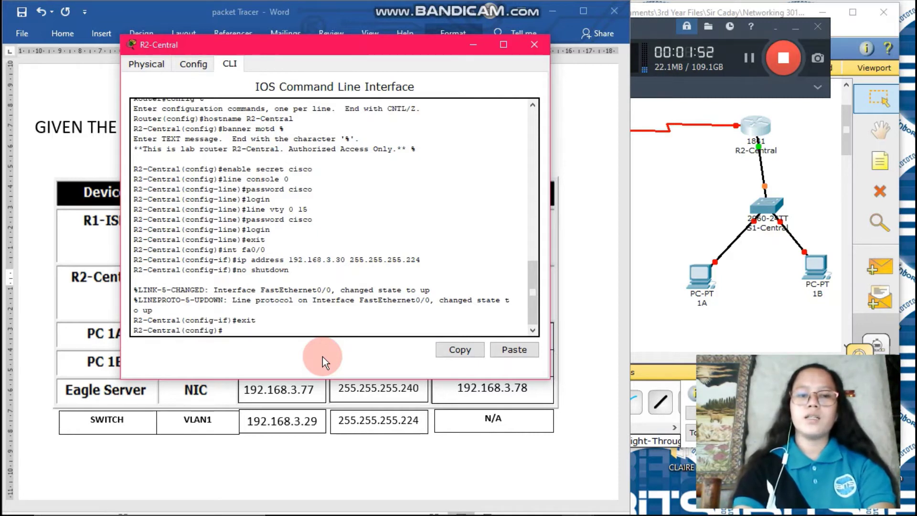
Step: Enter interface S0/0/0 configuration with int s0/0/0 and begin the ip address command
type("int")
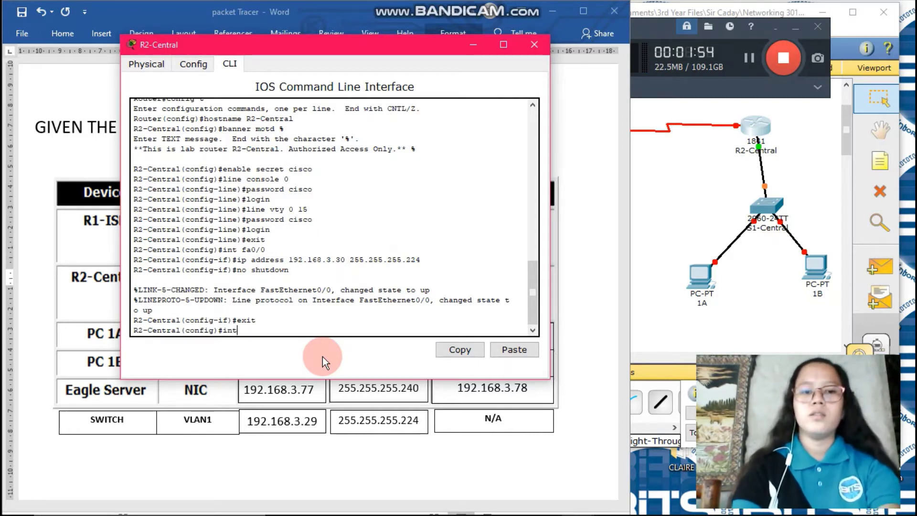
type(" s0/")
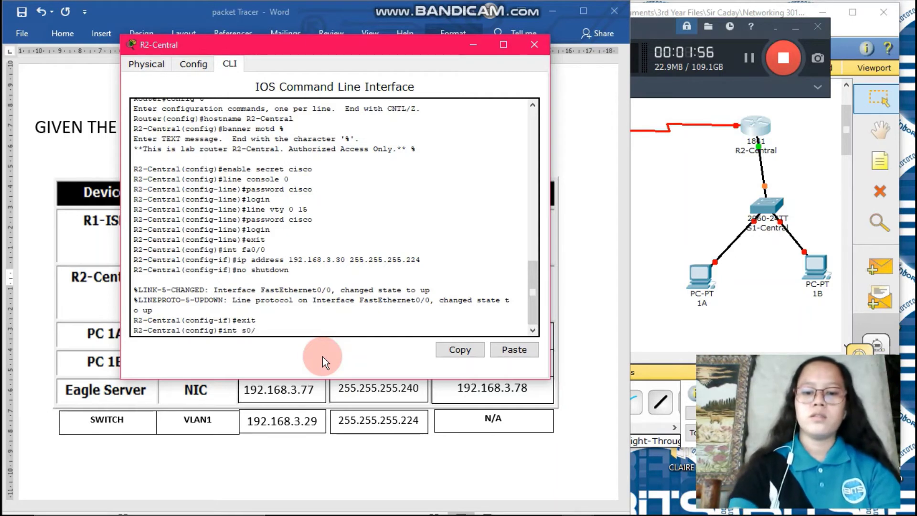
type("0/0")
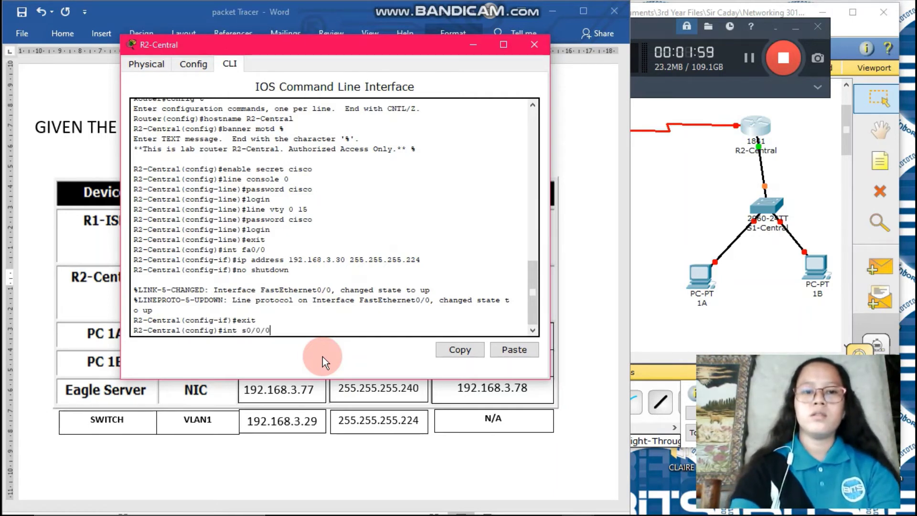
key("Return")
type("i")
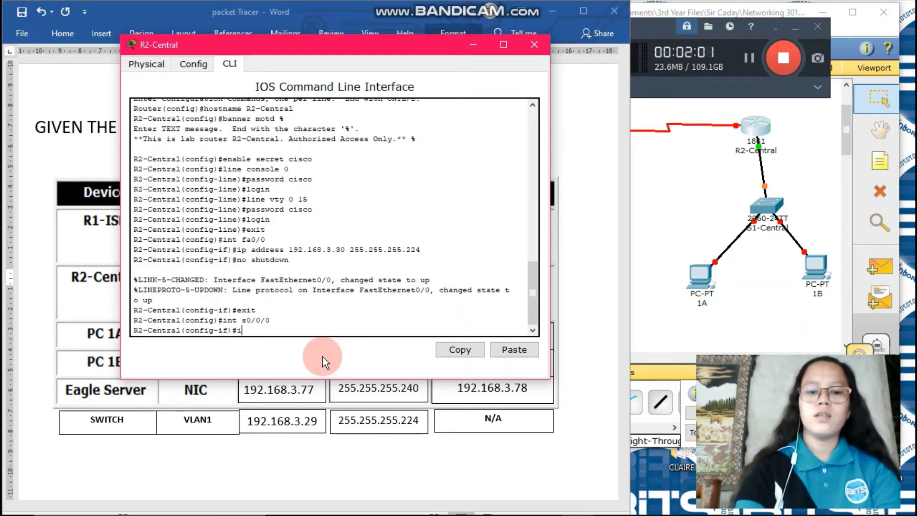
type("p address")
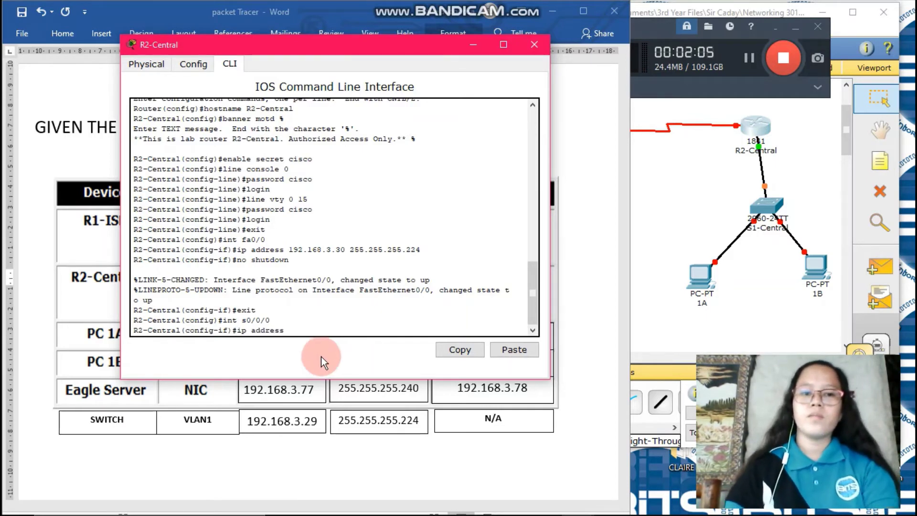
left_click(342, 466)
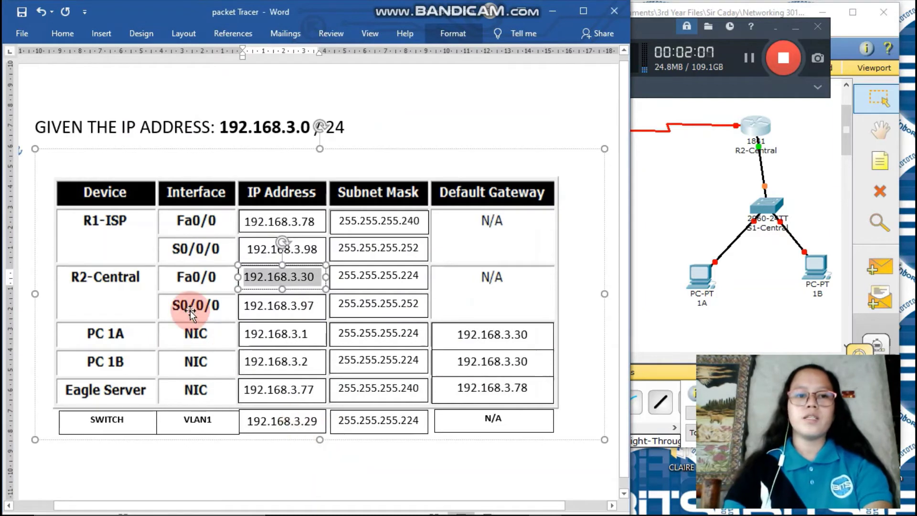
left_click_drag(244, 306, 341, 308)
mouse_move(549, 513)
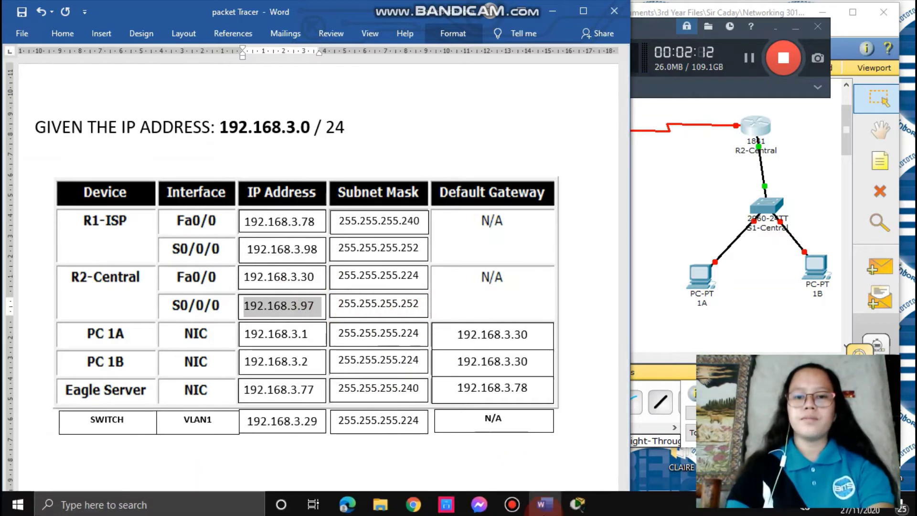
mouse_move(578, 502)
left_click(659, 444)
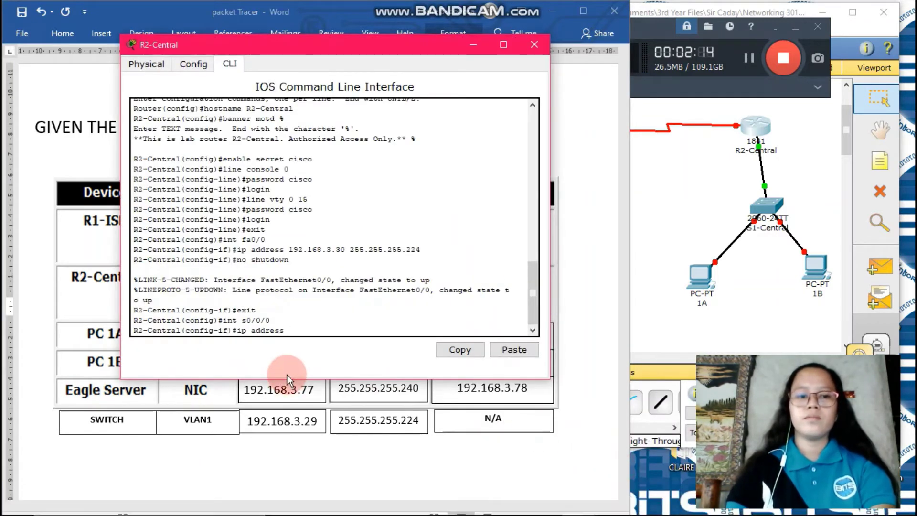
Step: Assign S0/0/0 192.168.3.97 255.255.255.252, enable it with no shutdown, and exit interface mode
type("192.1")
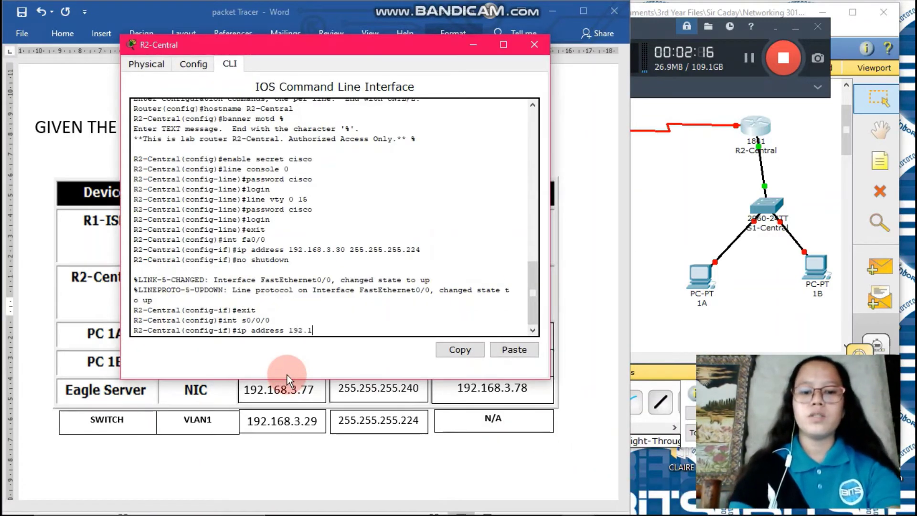
type("68.3")
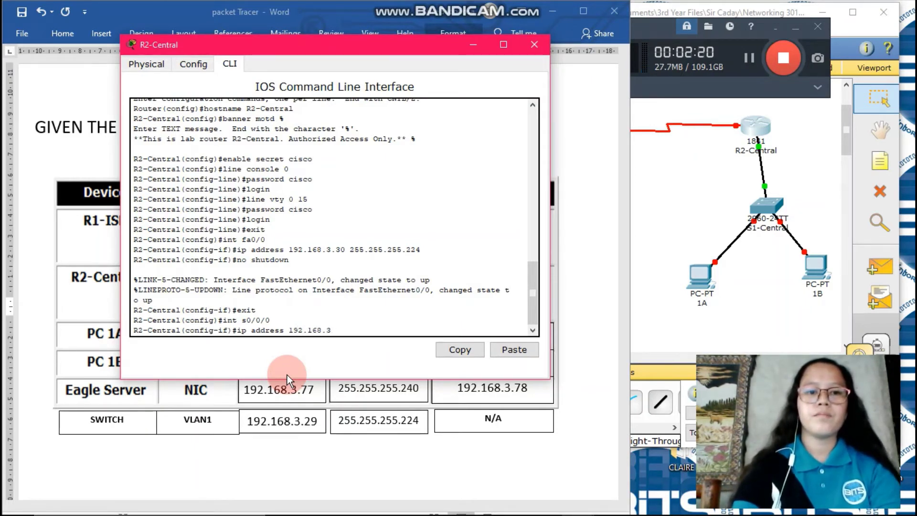
type(".")
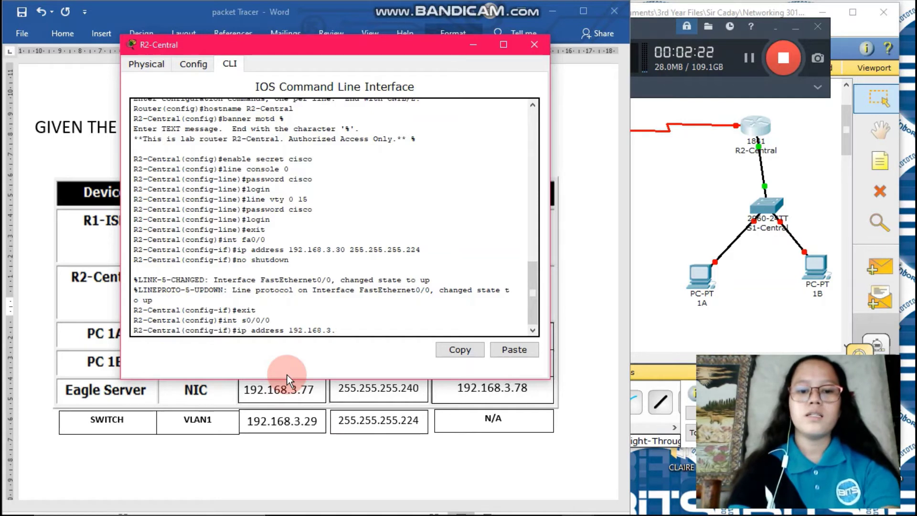
type("97")
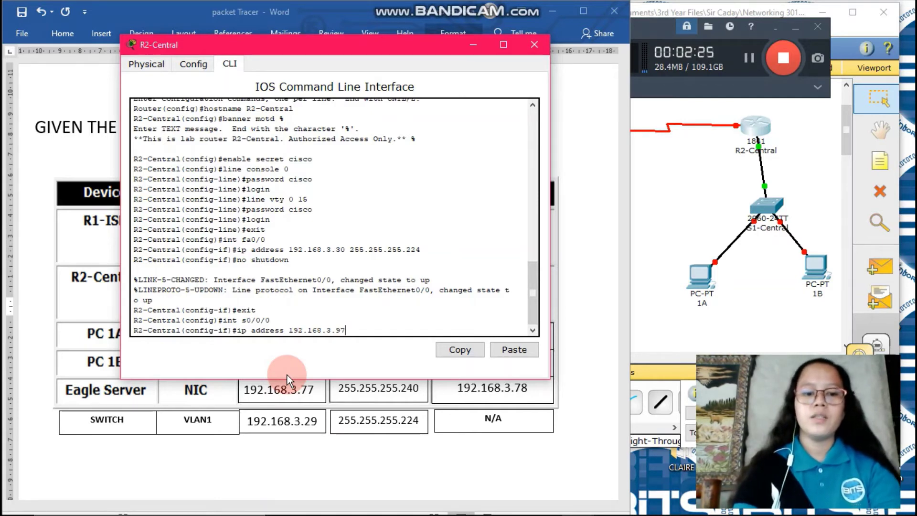
type(" 25")
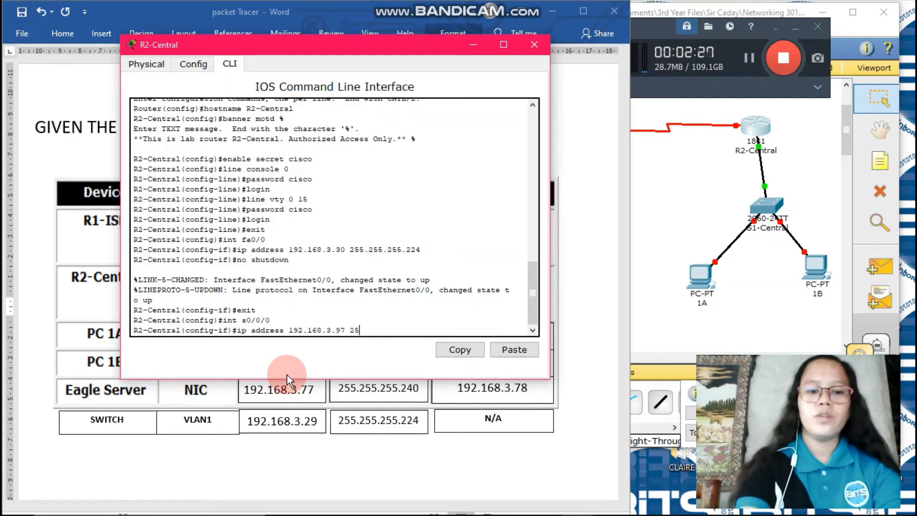
type("5.255")
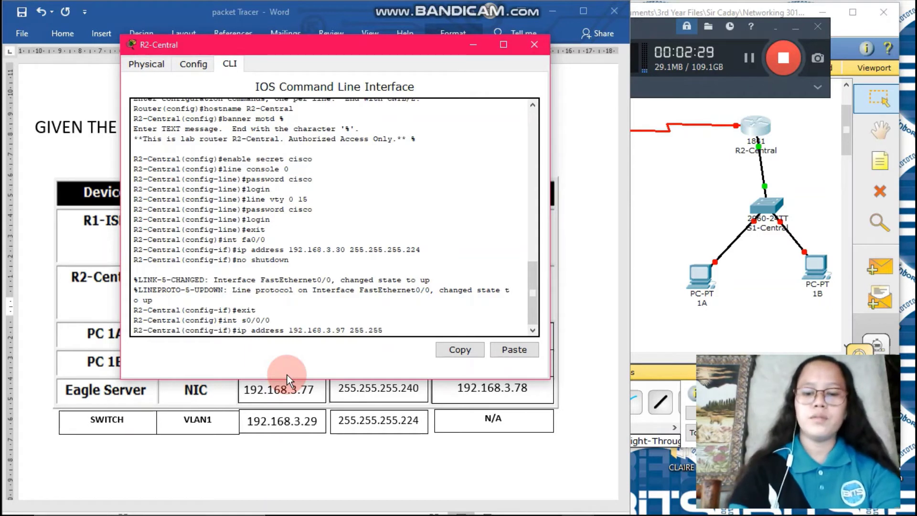
type(".255.")
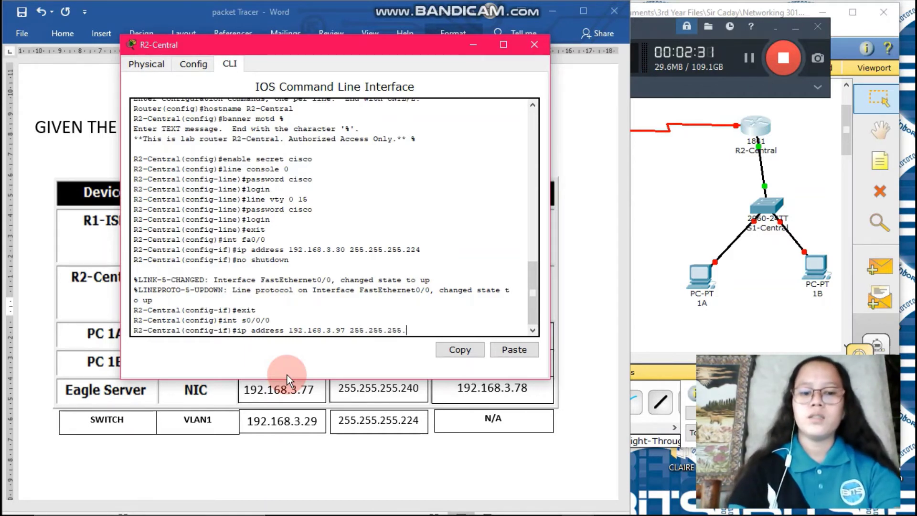
type("252")
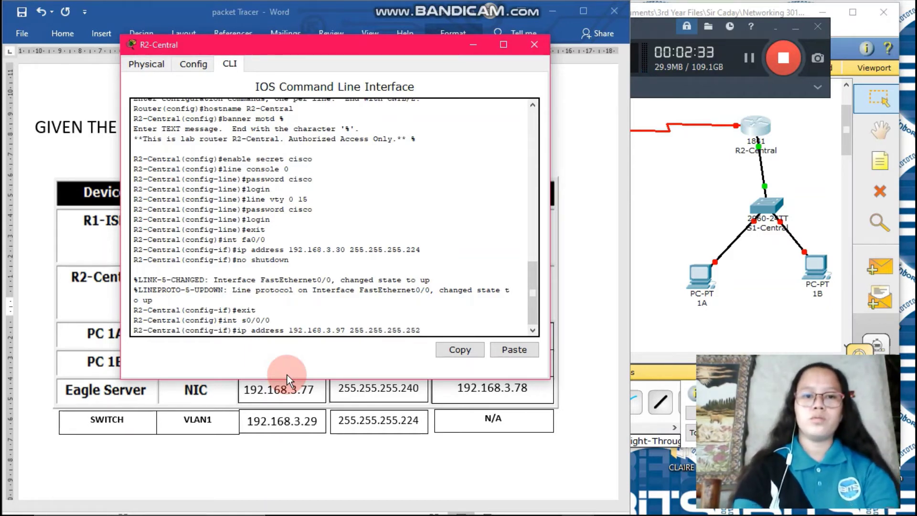
key("Return")
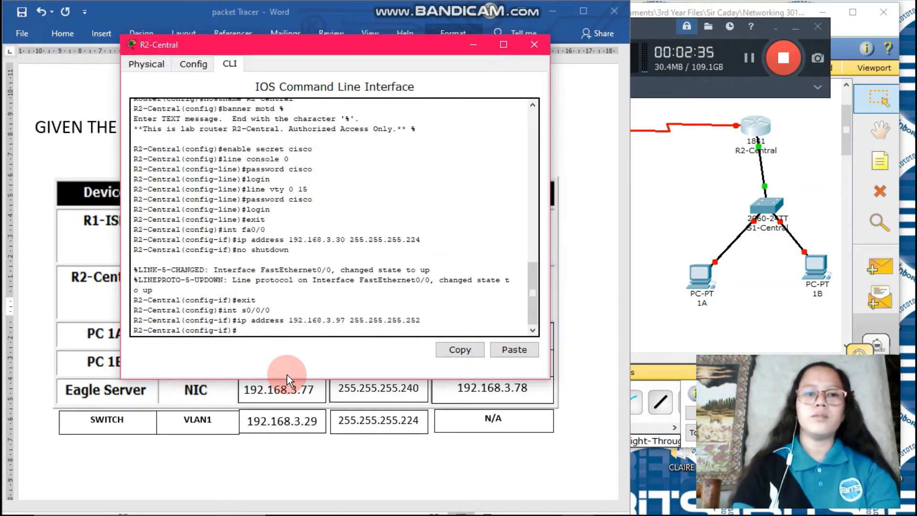
type("no sh")
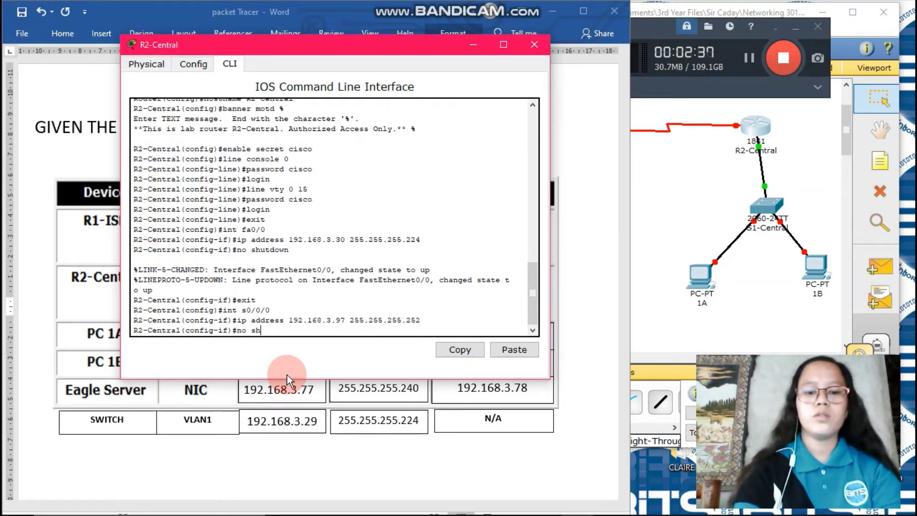
type("utdow")
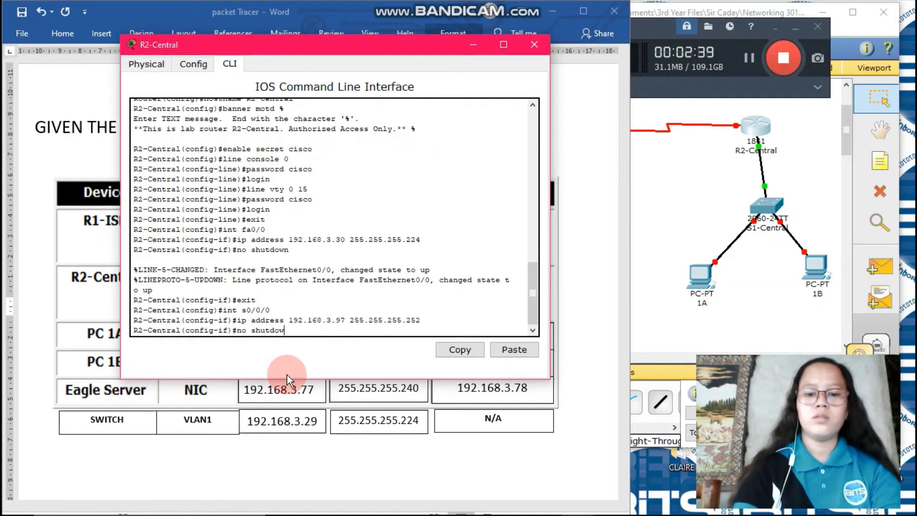
type("n")
key("Return")
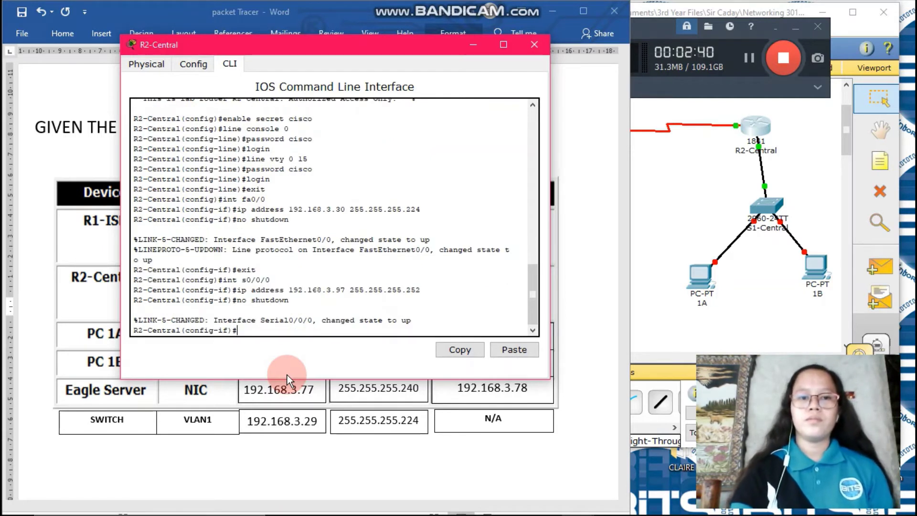
type("ex")
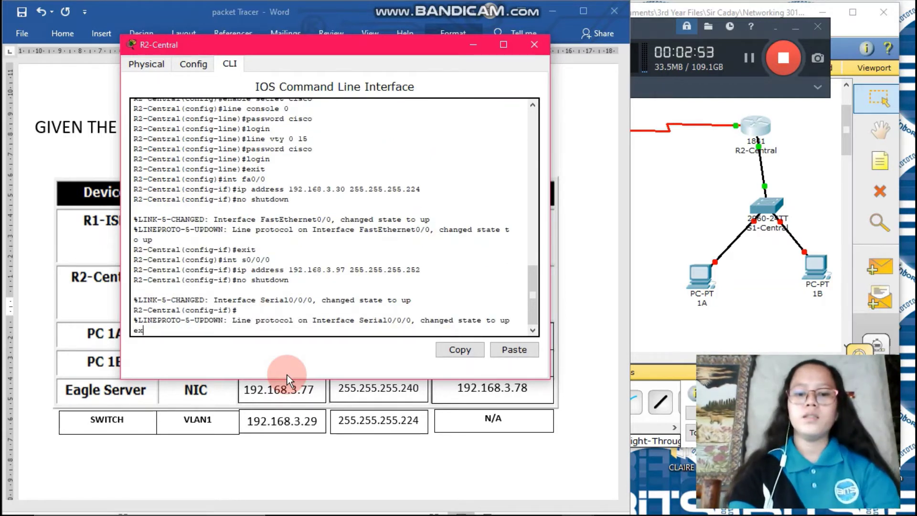
type("it")
key("Return")
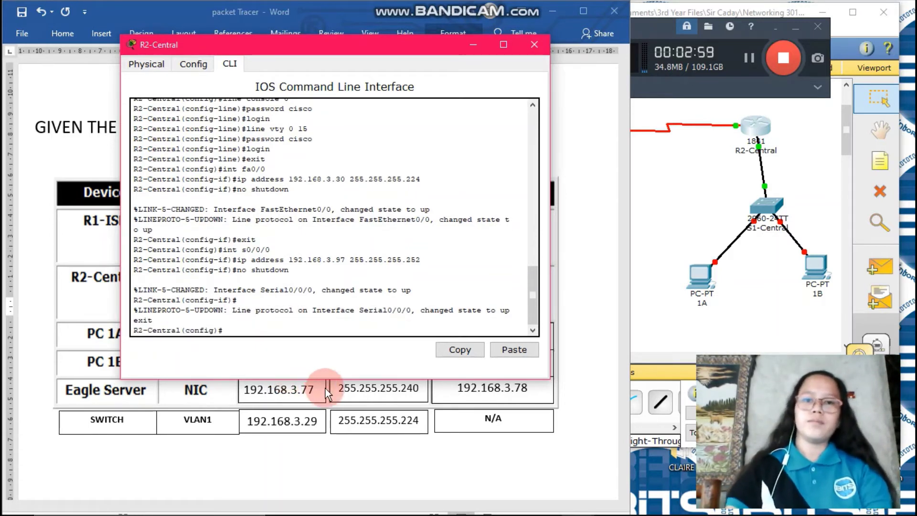
Step: Check the instructions' hint on R2-Central's default route, then move the R2-Central CLI beside it
mouse_move(373, 511)
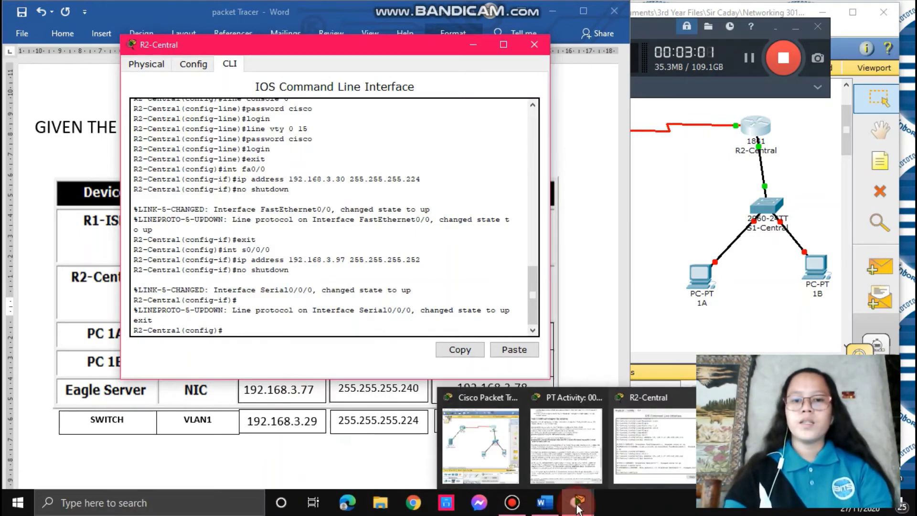
left_click(566, 452)
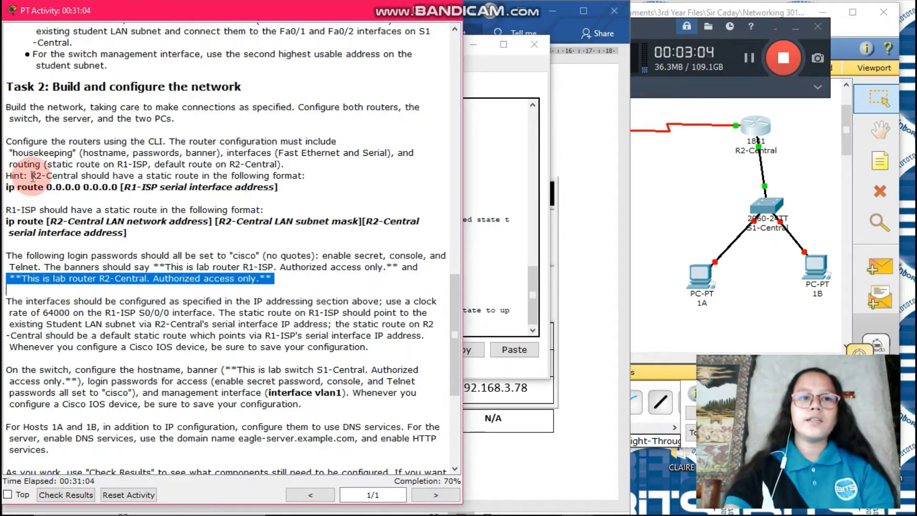
left_click_drag(31, 176, 293, 195)
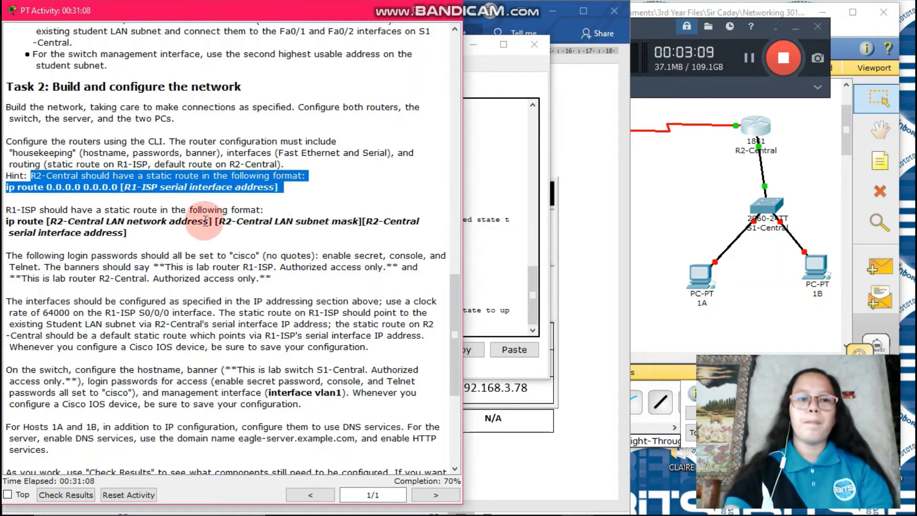
left_click(502, 258)
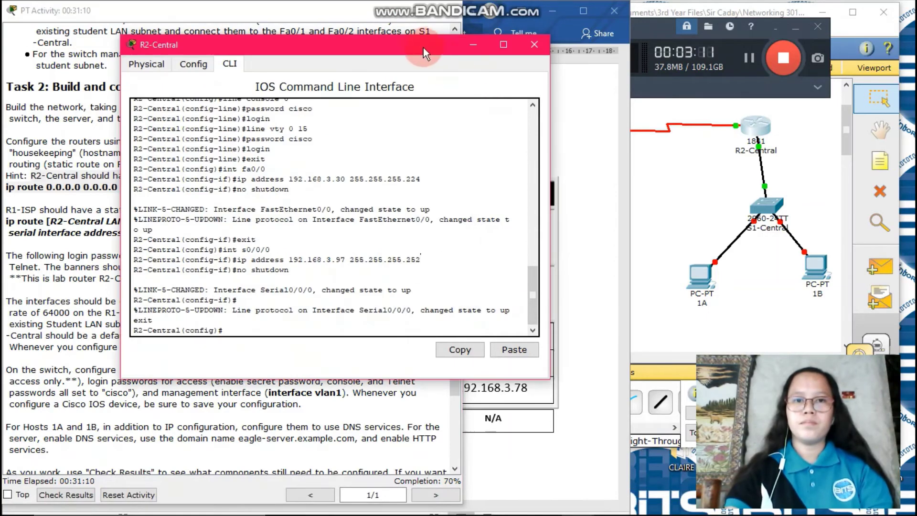
left_click_drag(420, 48, 621, 46)
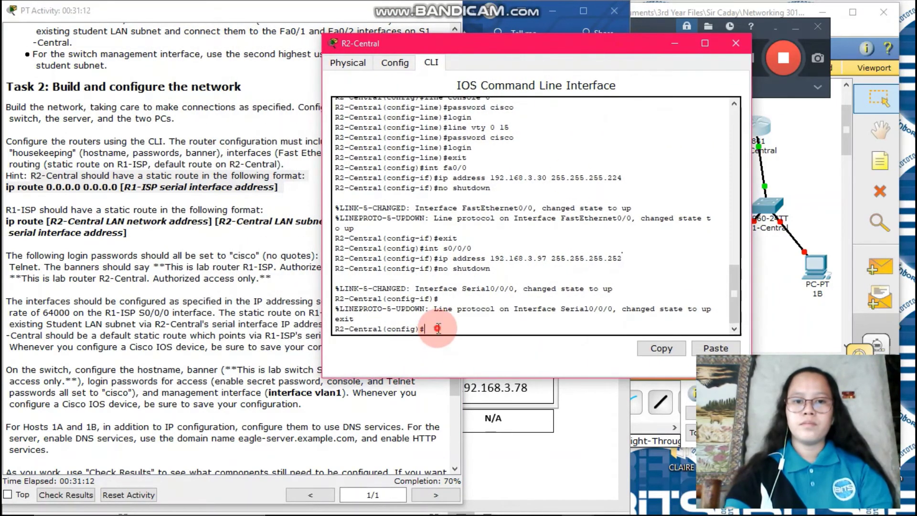
Step: Add the default route 0.0.0.0 0.0.0.0 via 192.168.3.98 on R2-Central and exit configuration mode
type("ip")
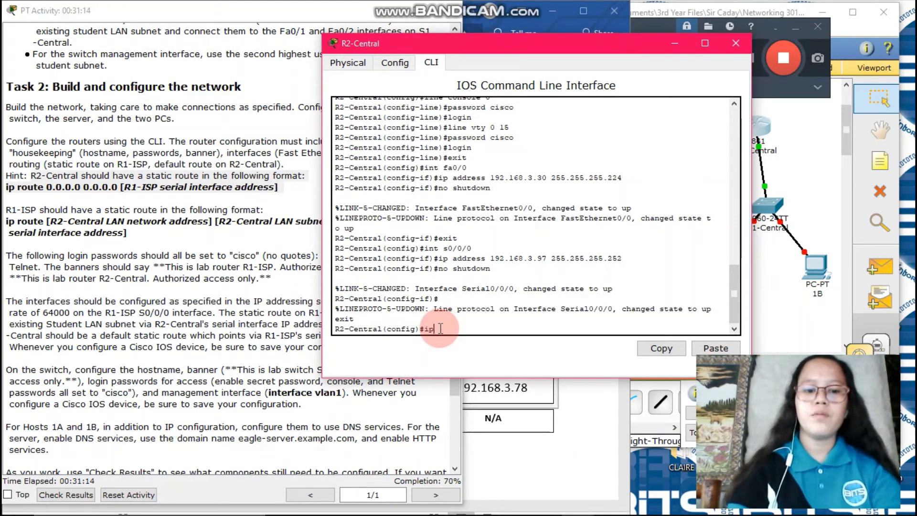
type(" route ")
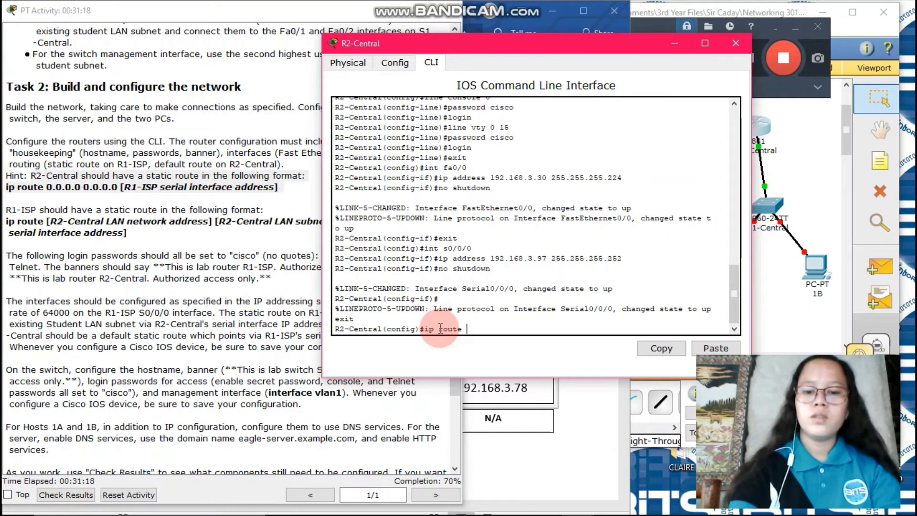
type("0.0.0.0")
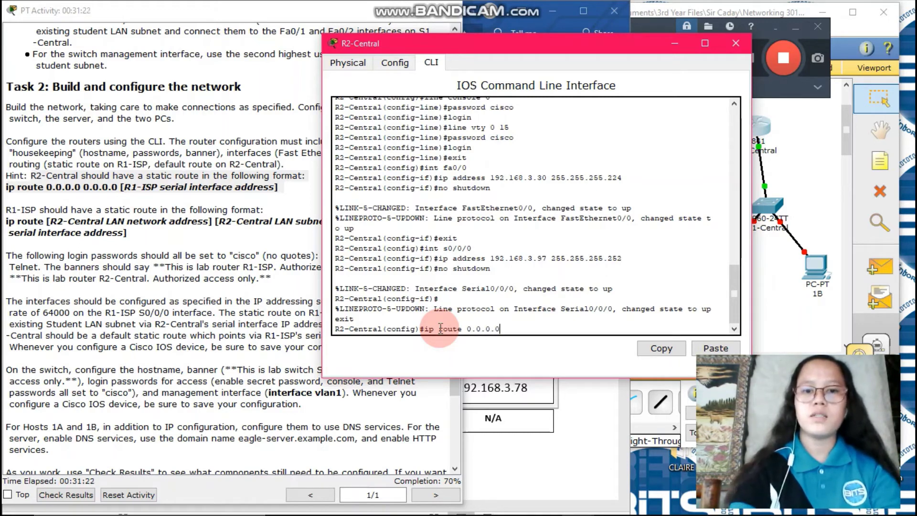
type(" 0.")
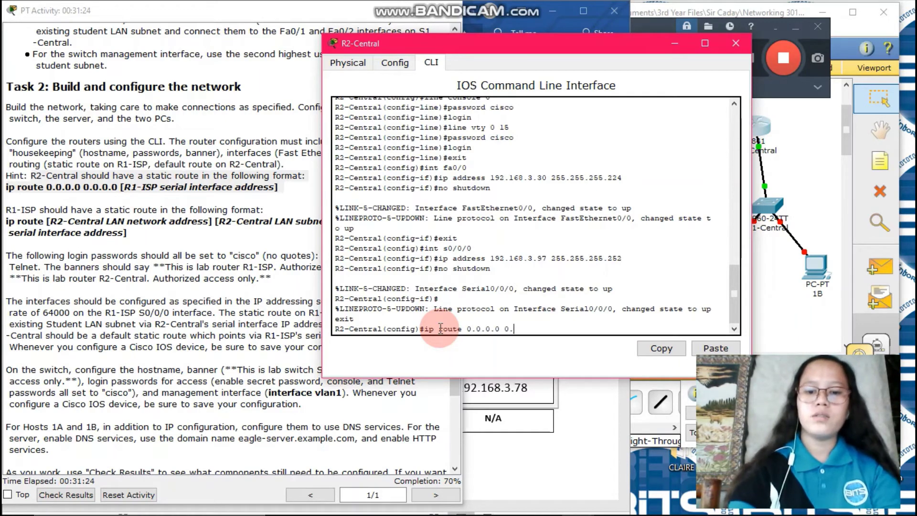
type("0.0.0")
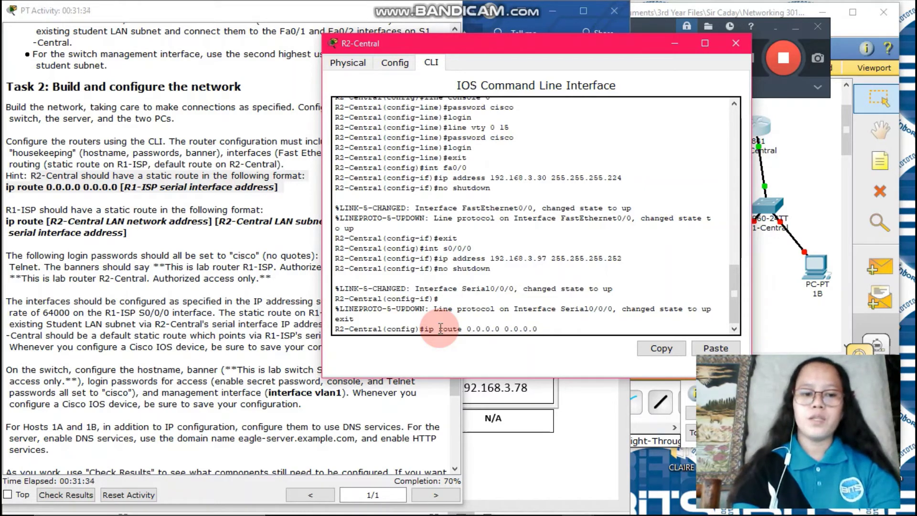
type("192.")
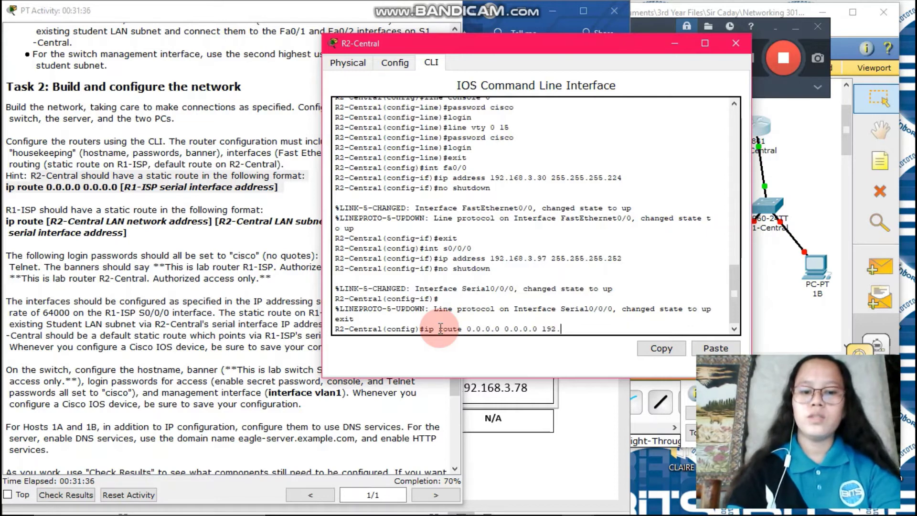
type("168.3")
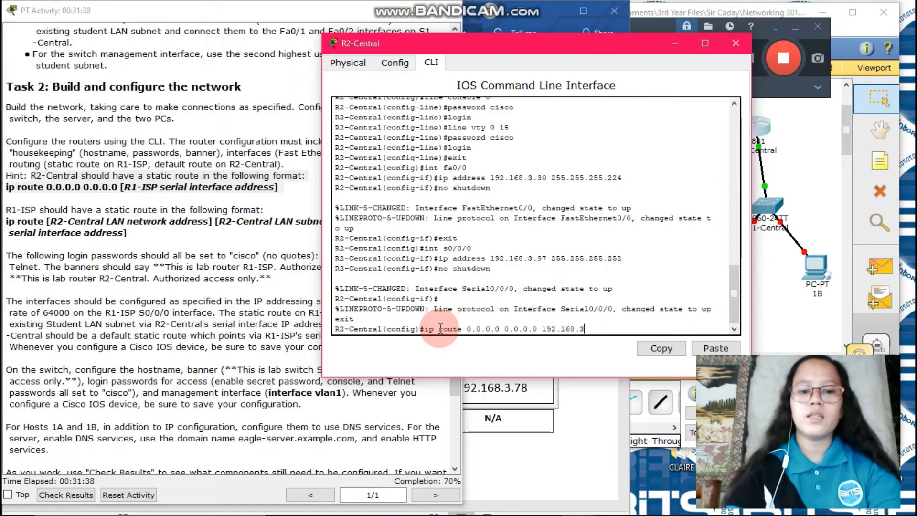
type(".98")
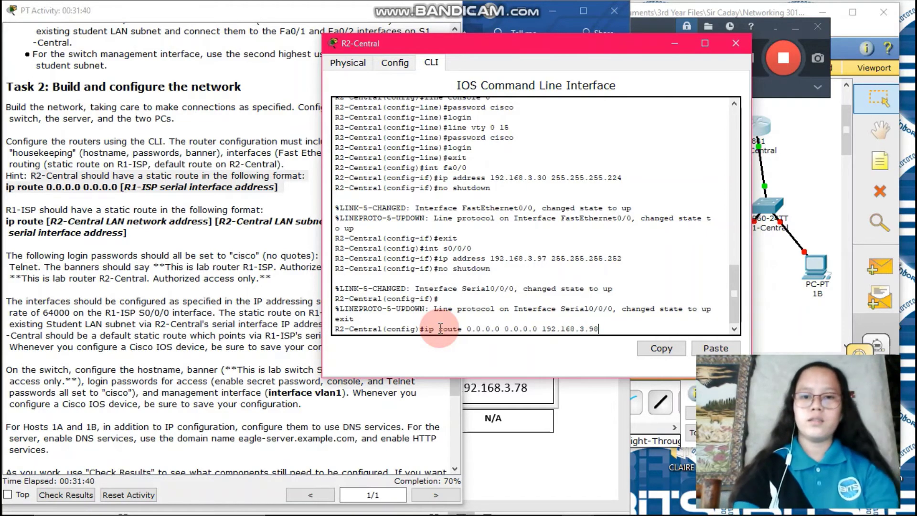
key("Return")
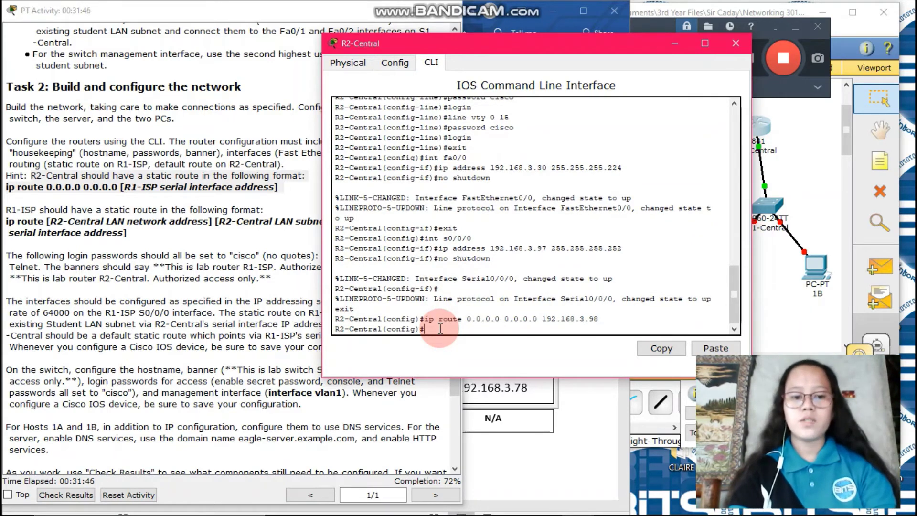
type("exi")
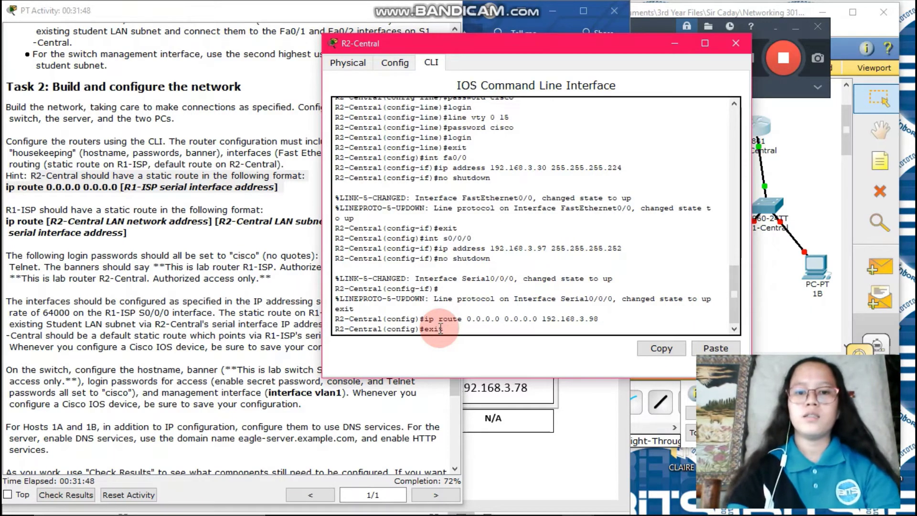
type("t")
key("Return")
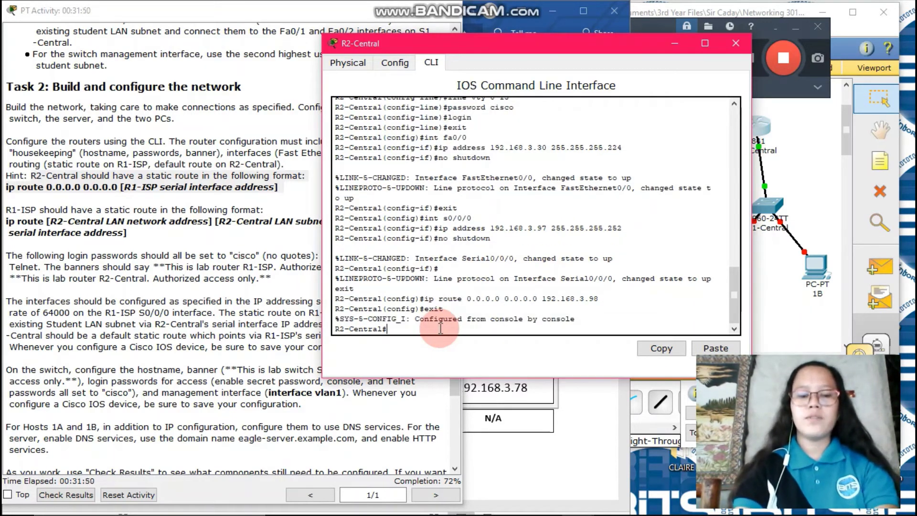
Step: Run copy running-config startup-config on R2-Central, then exit the console session
type("copy")
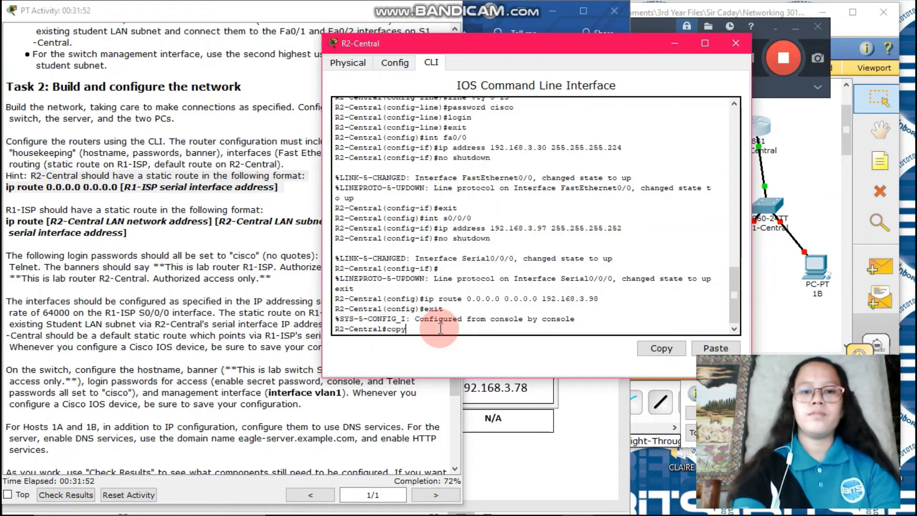
type(" runnin")
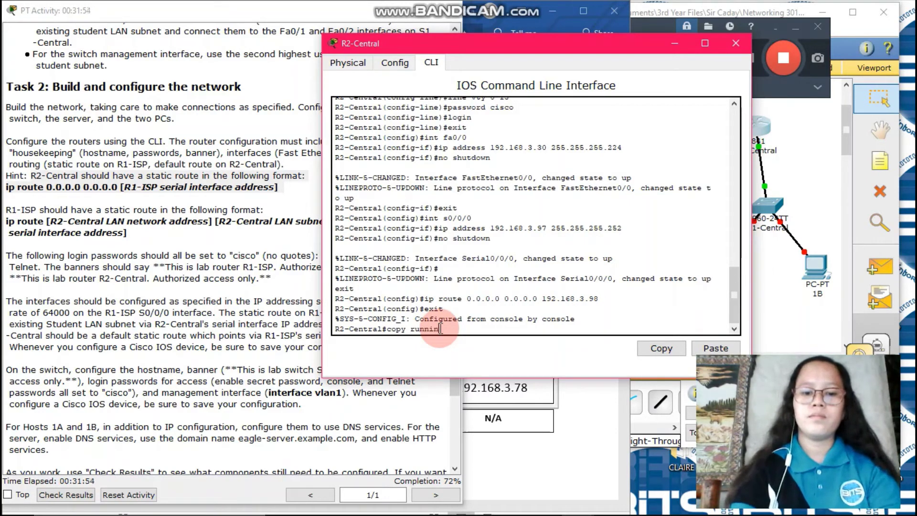
type("g-co")
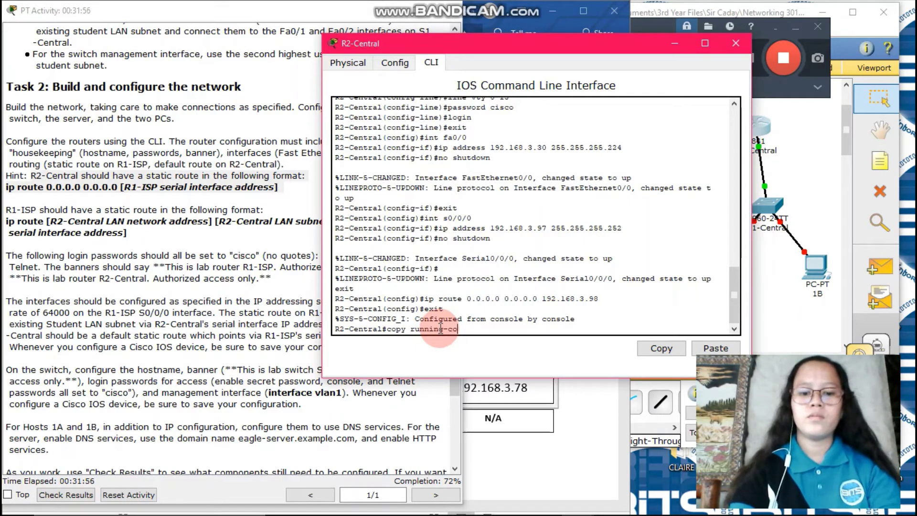
type("nfig")
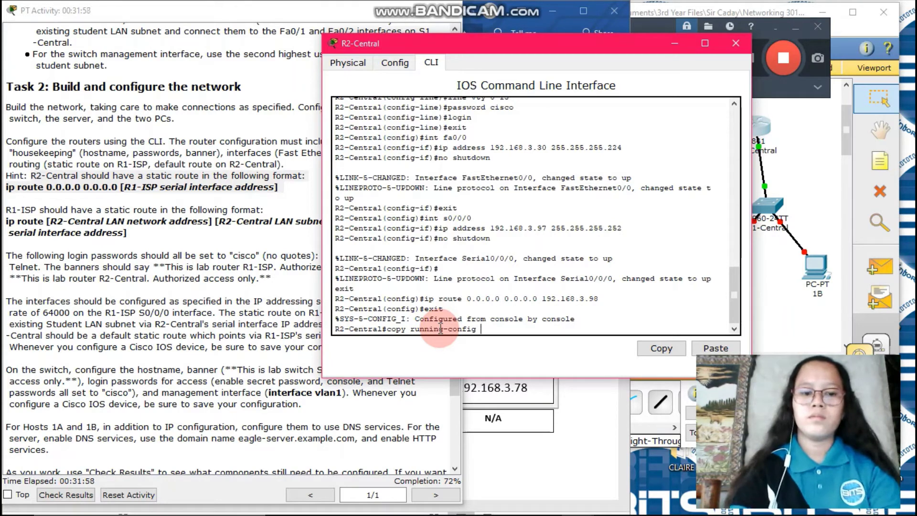
type(" start")
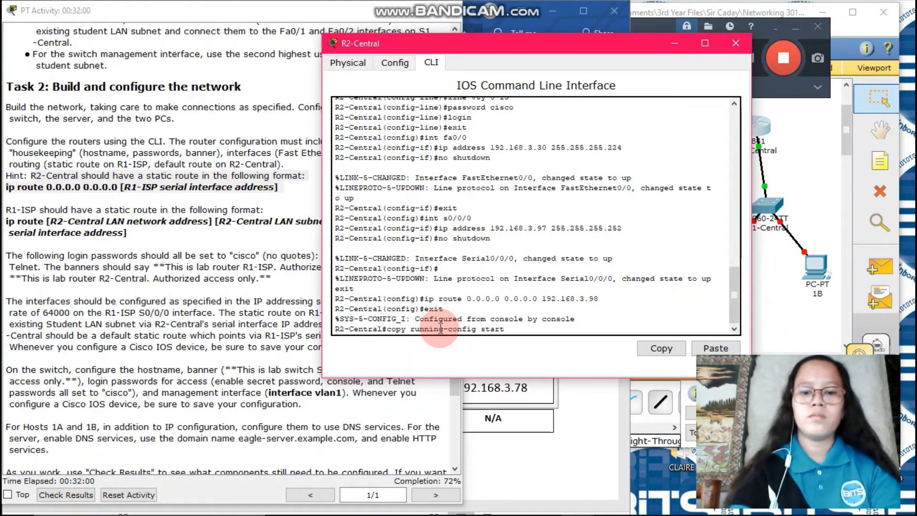
type("up-co")
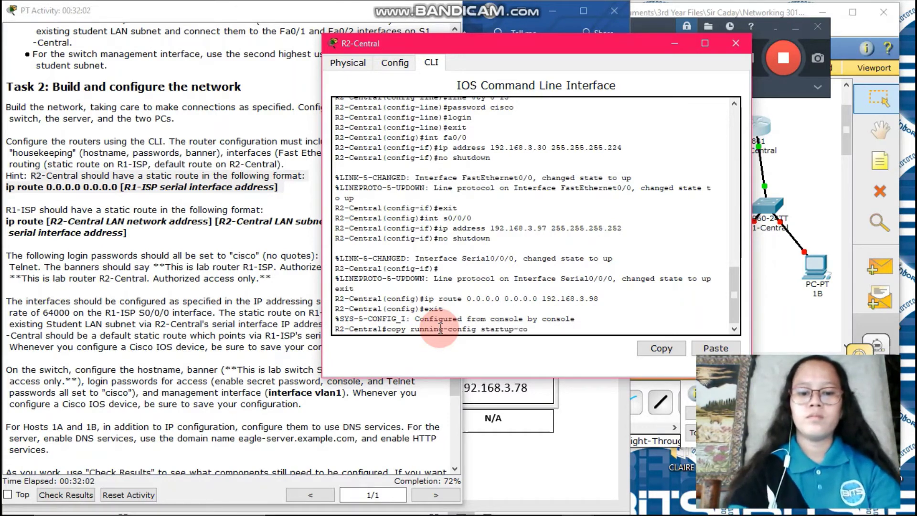
type("nfig")
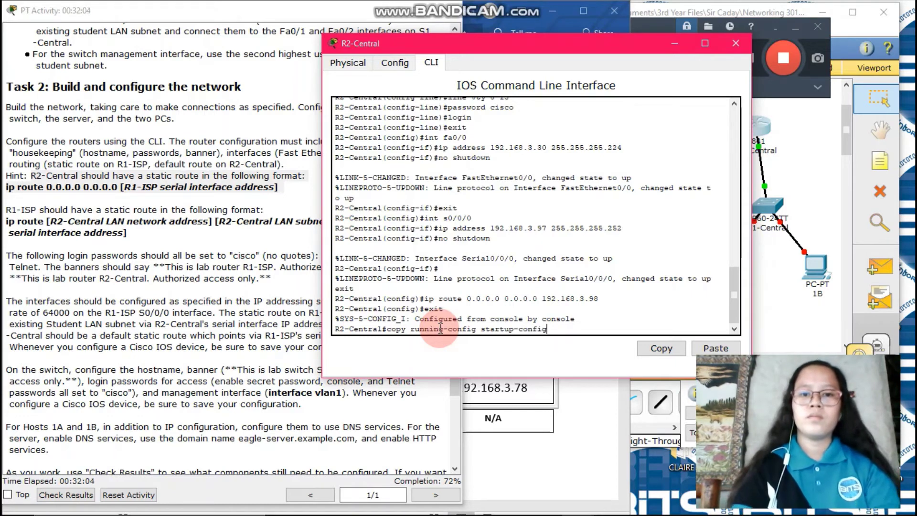
key("Return")
key("Return")
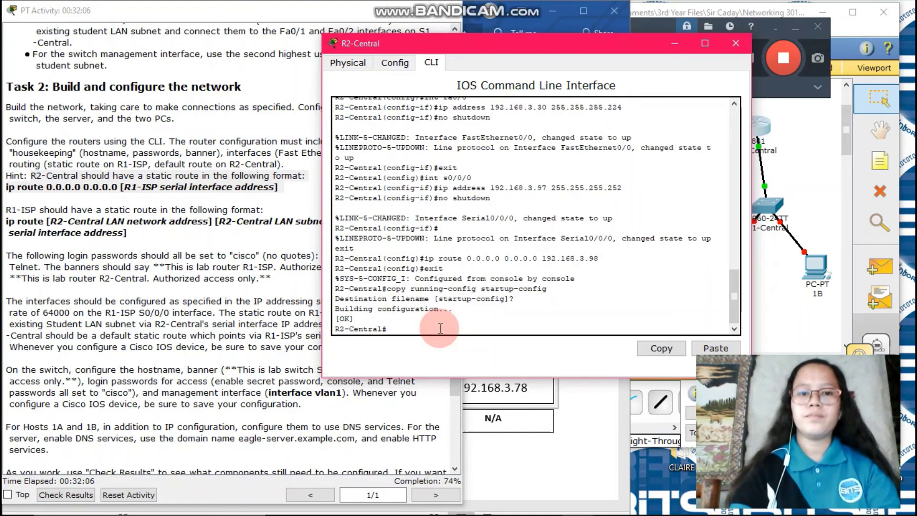
type("exi")
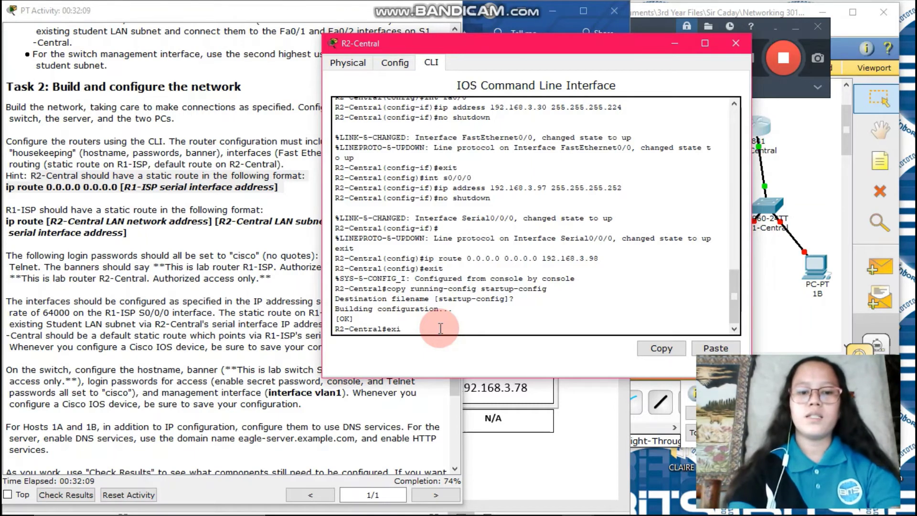
type("t")
key("Return")
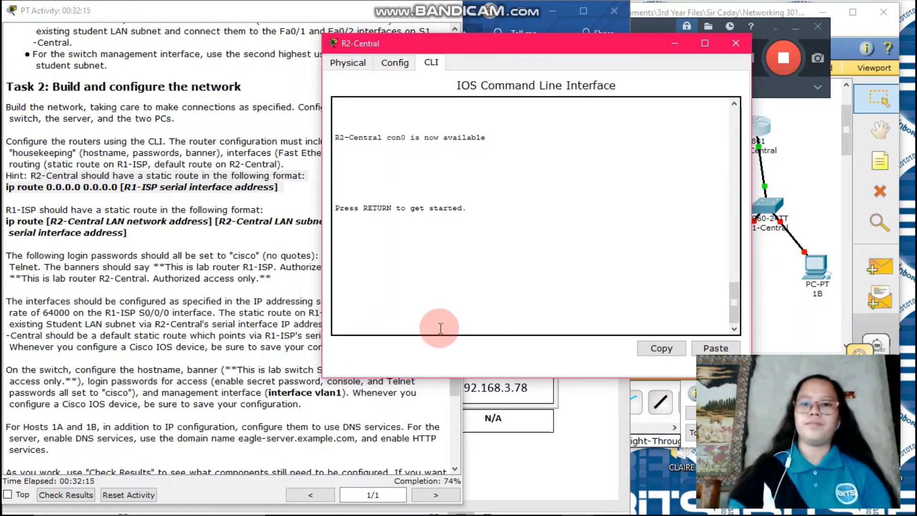
left_click(737, 48)
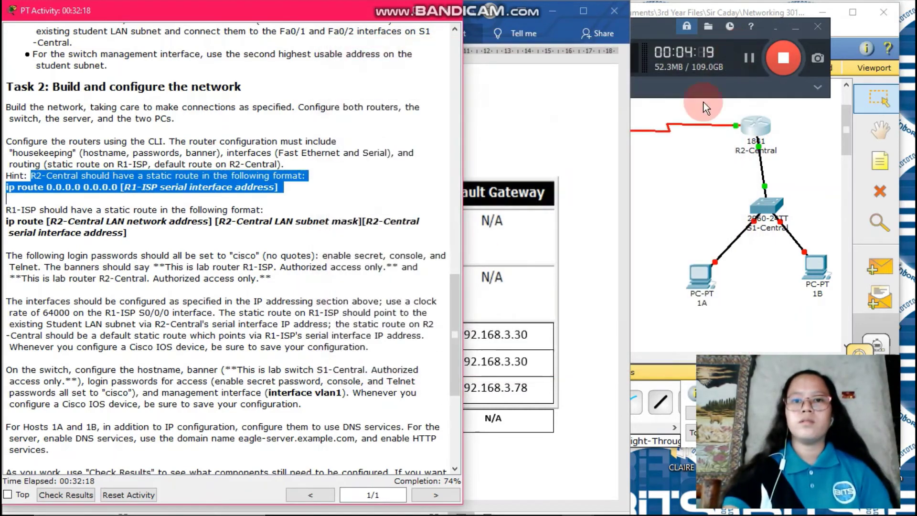
left_click(658, 167)
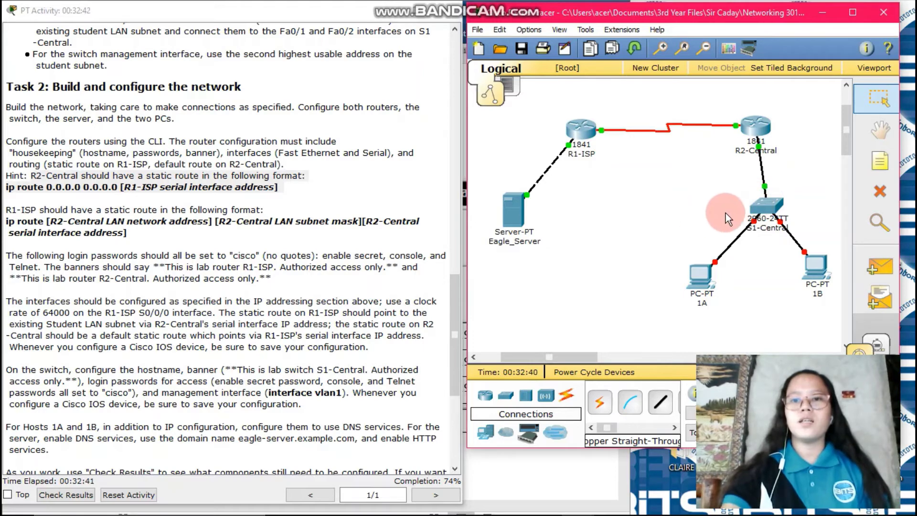
left_click(770, 210)
mouse_move(770, 211)
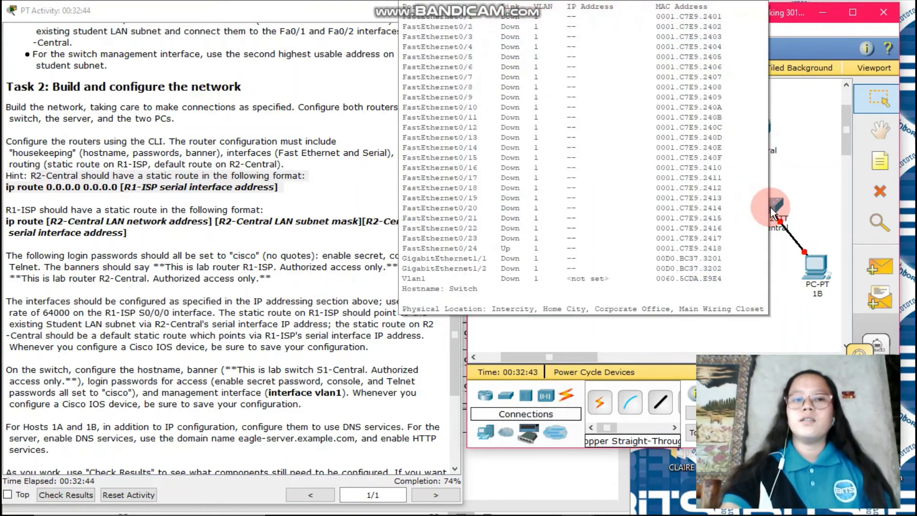
Step: Scroll the activity instructions and highlight the switch configuration requirements paragraph
scroll(265, 294, "down", 1)
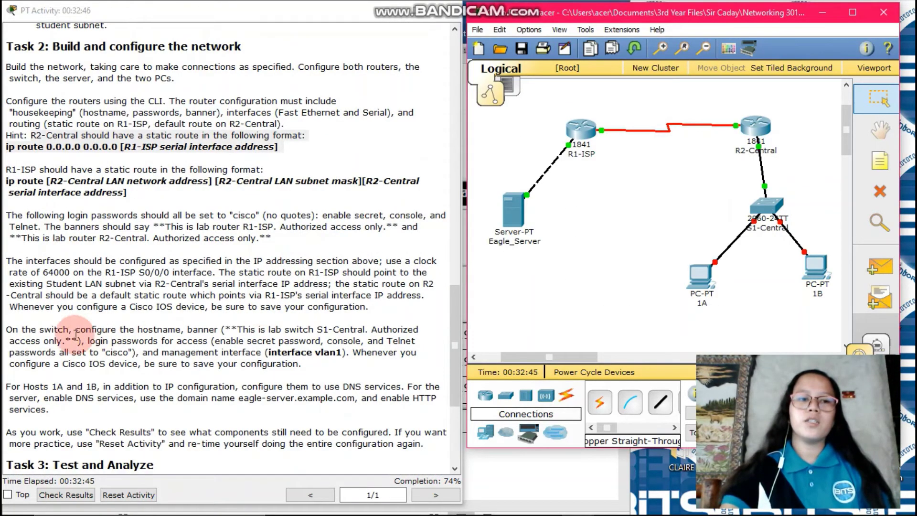
left_click_drag(6, 329, 431, 343)
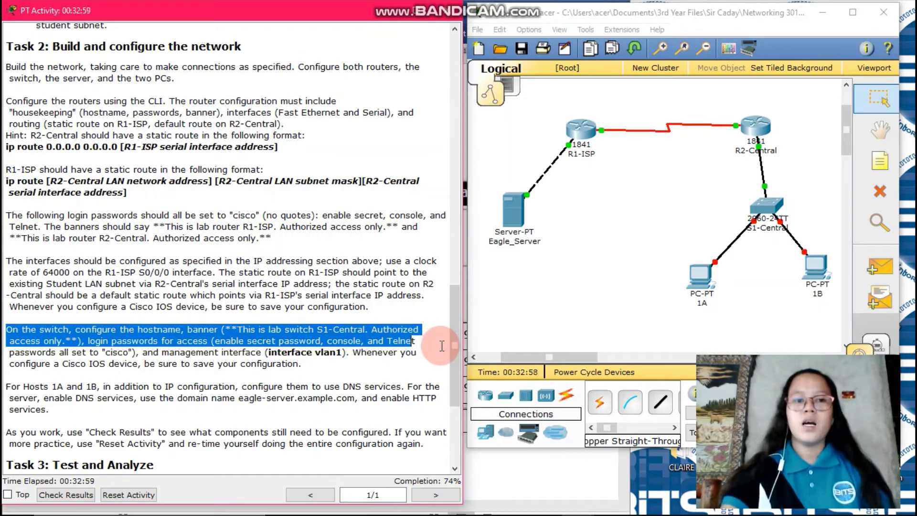
left_click_drag(442, 345, 442, 354)
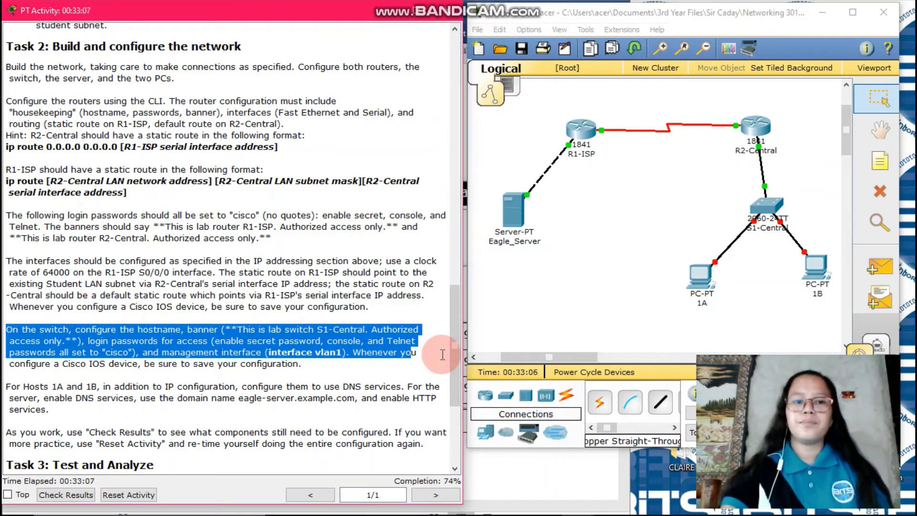
left_click(540, 267)
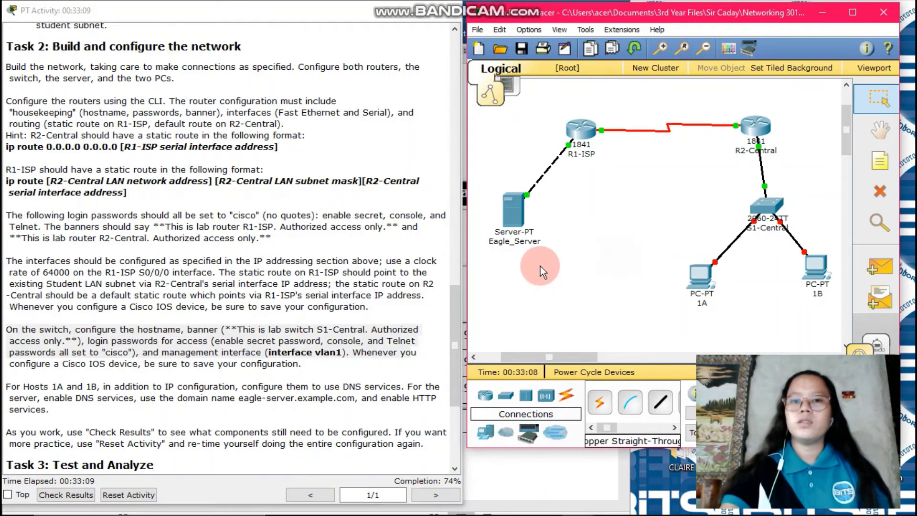
Step: Open S1-Central's CLI and enter privileged and global configuration mode
left_click(769, 205)
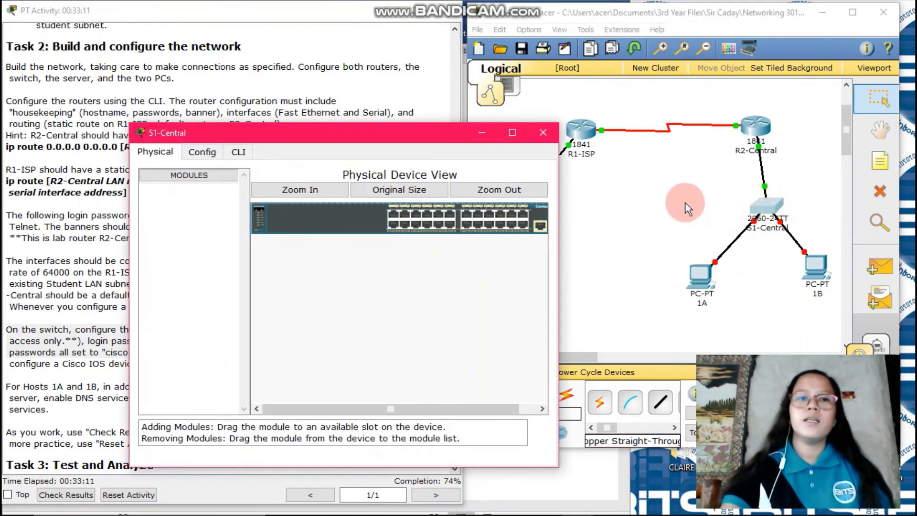
left_click(236, 153)
left_click(310, 404)
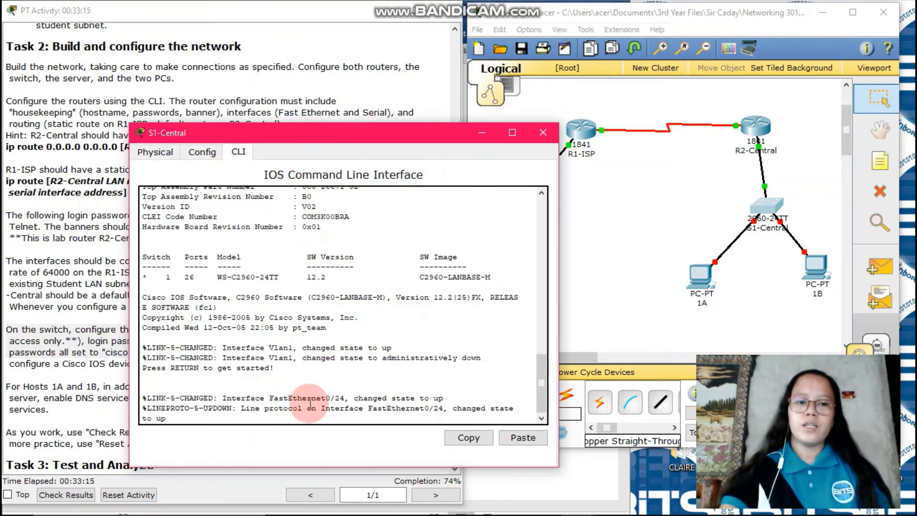
key("Return")
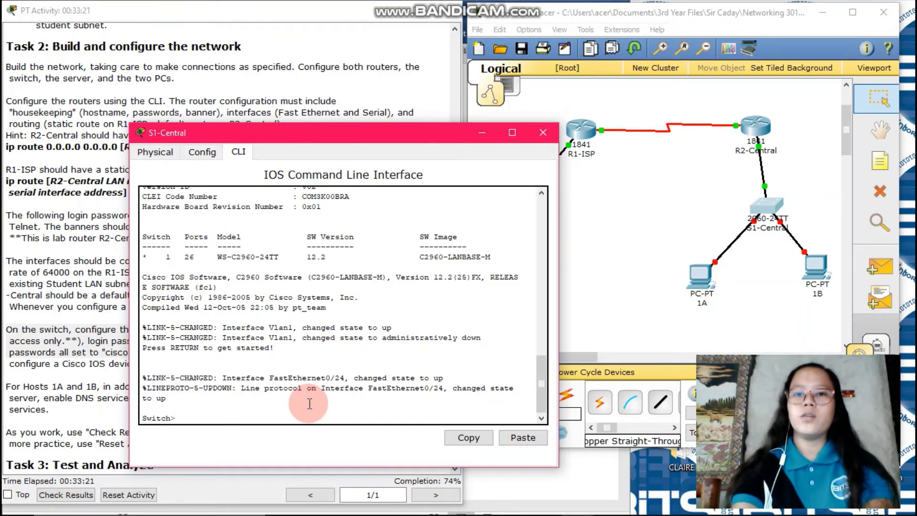
type("en")
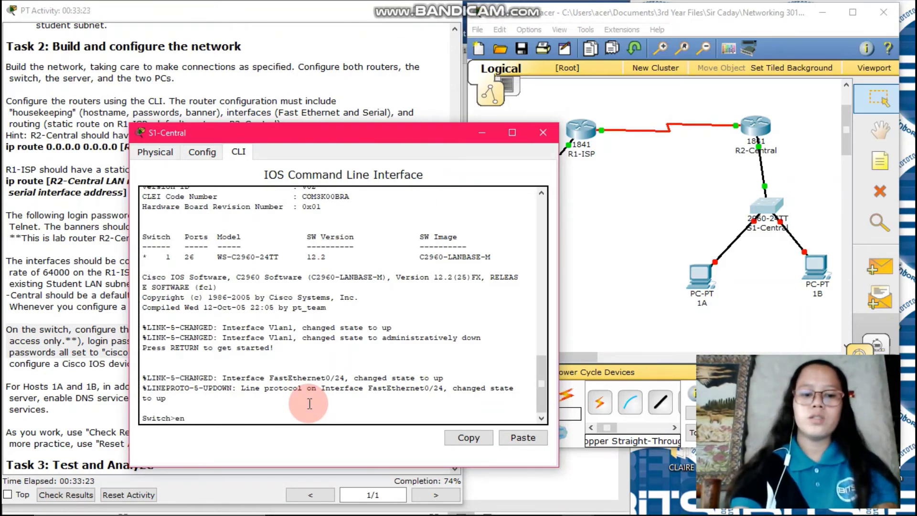
type("ab")
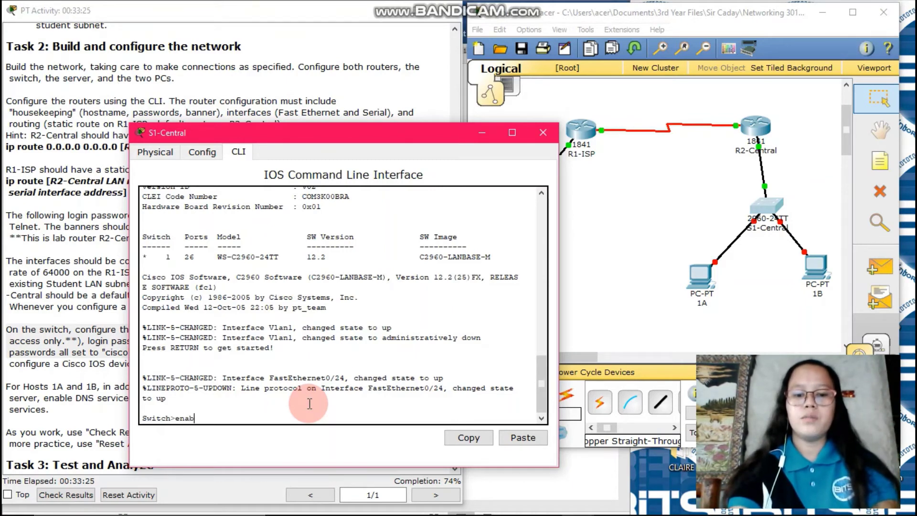
type("le")
key("Return")
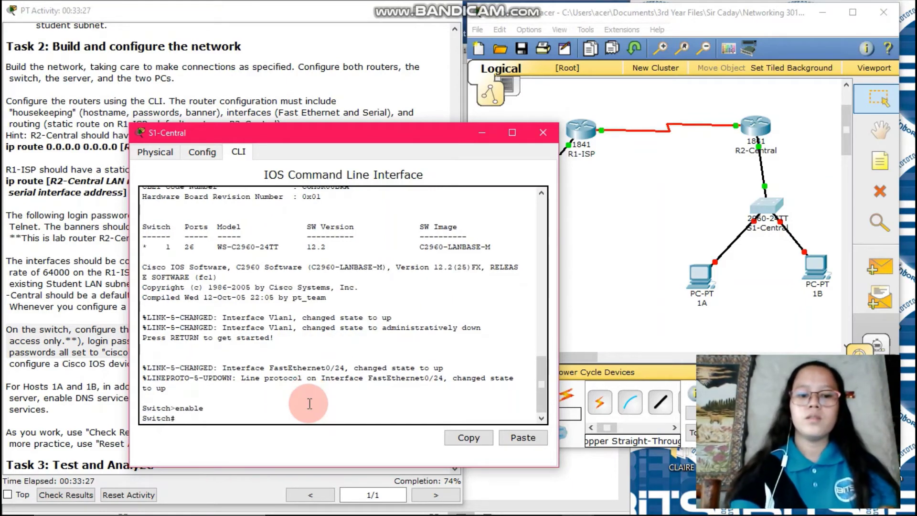
type("config")
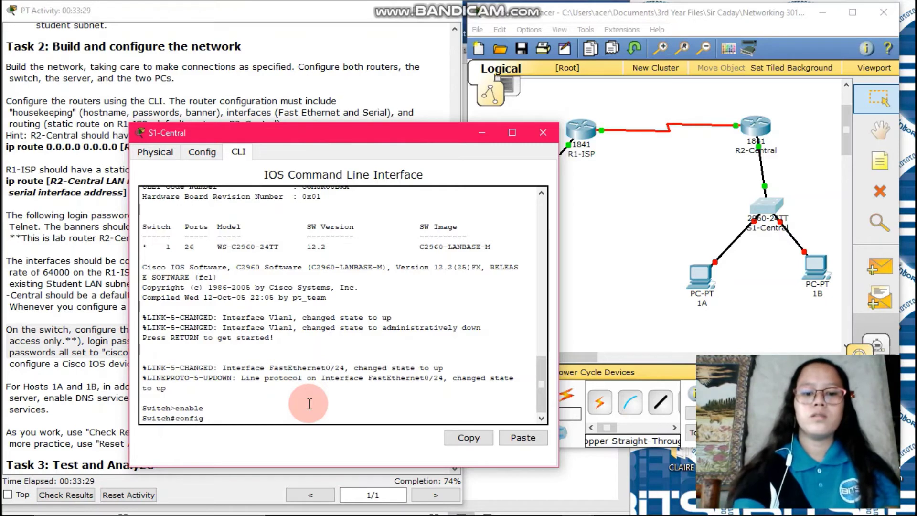
type("t")
key("Return")
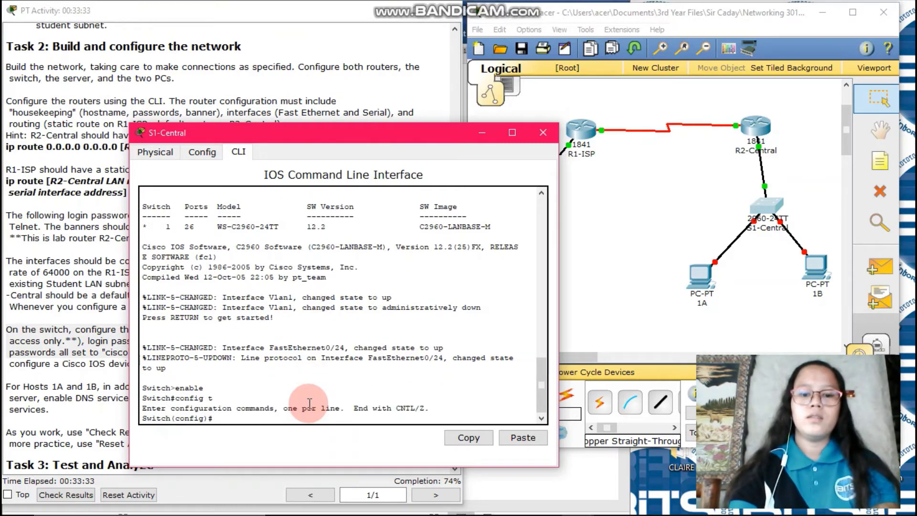
Step: Set the switch hostname to S1-Central and start a banner motd with % delimiter
type("hostn")
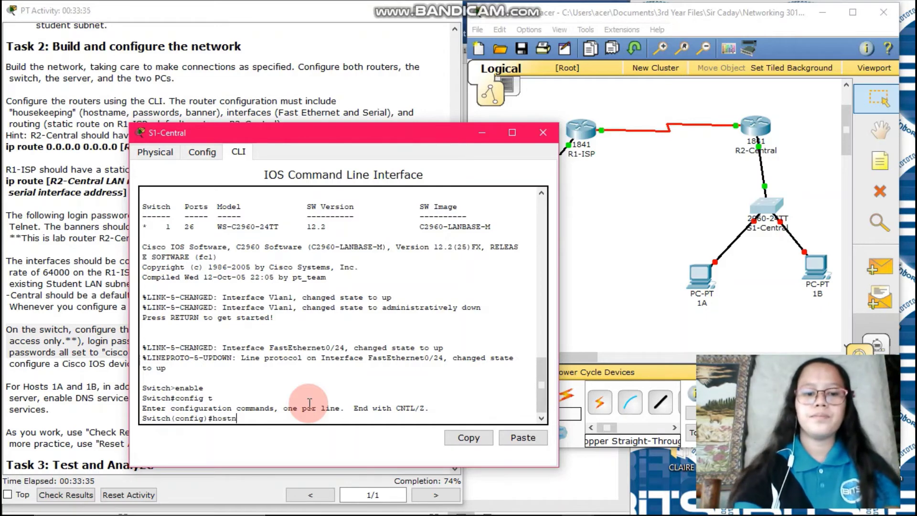
type("ame")
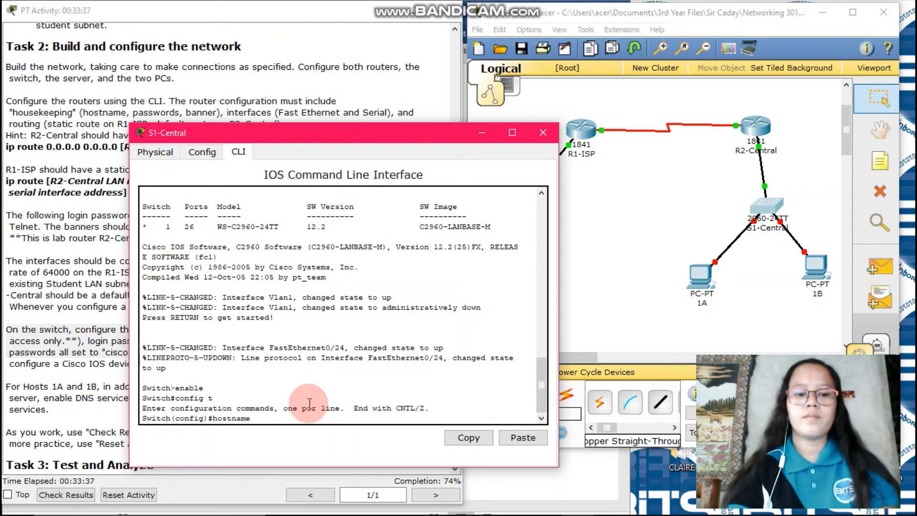
type(" S1_ce")
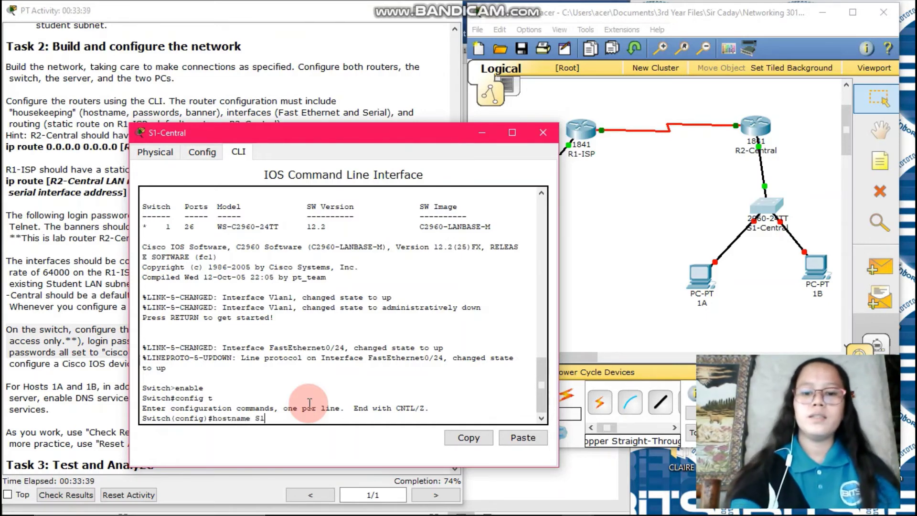
key("BackSpace")
key("BackSpace")
key("BackSpace")
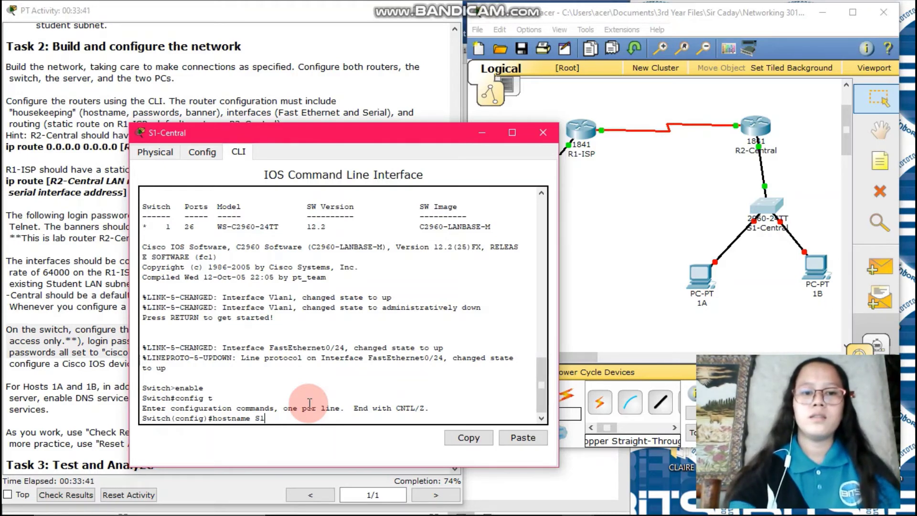
type("-")
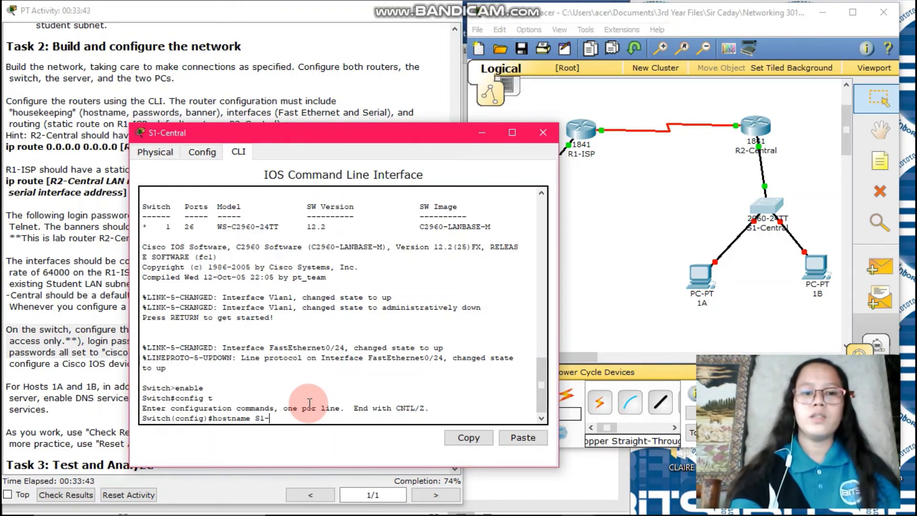
type("Central")
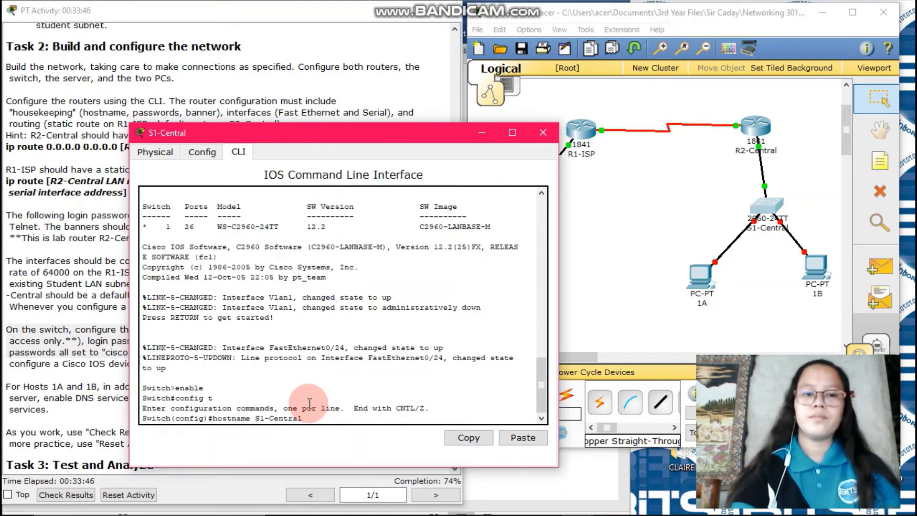
key("Return")
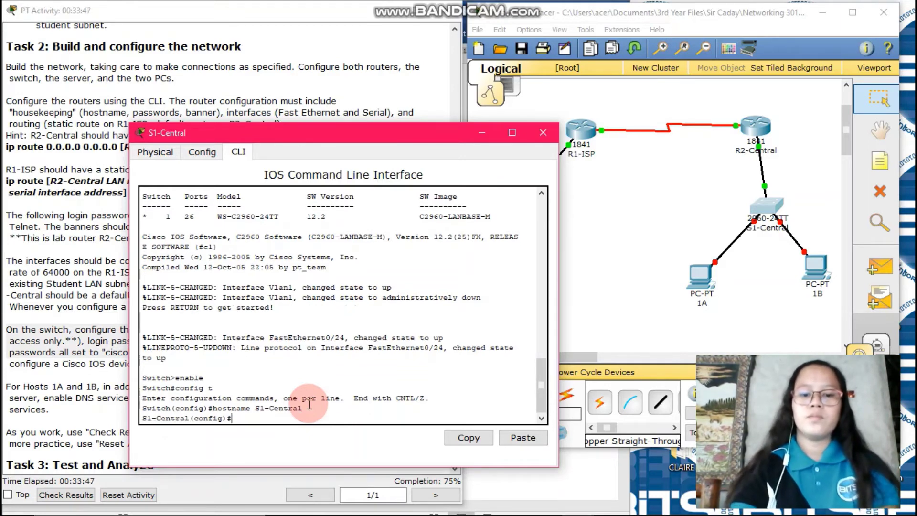
type("nfig)#bann")
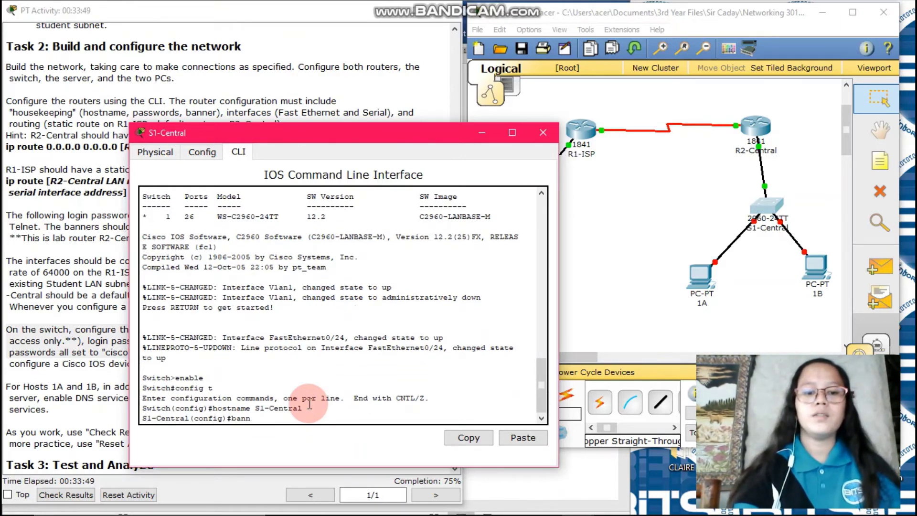
type("er mot")
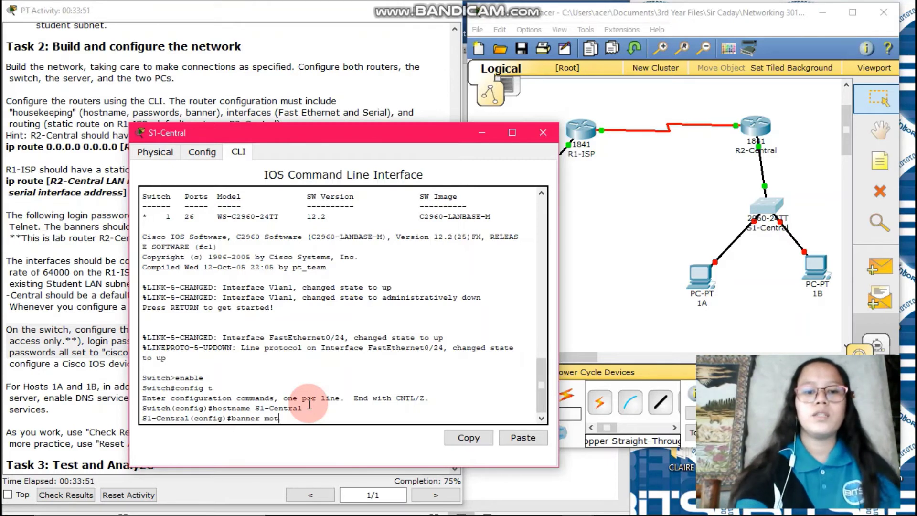
type("d ")
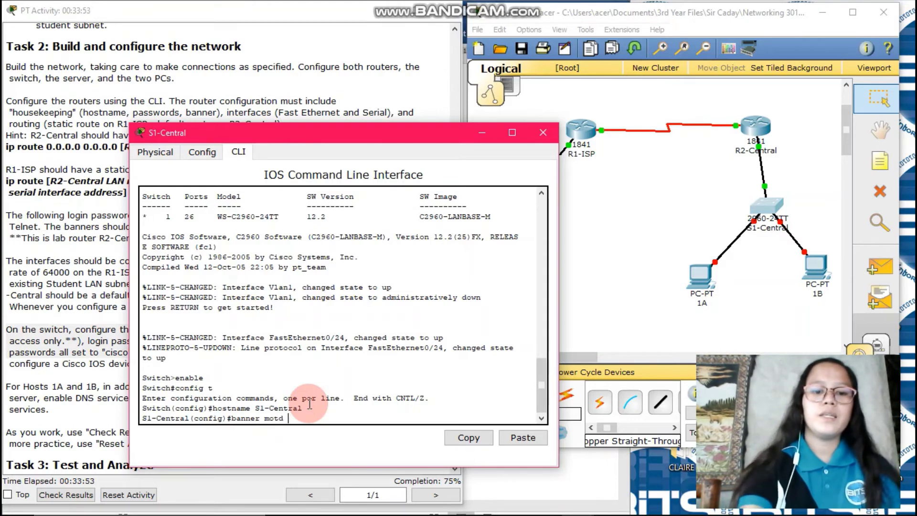
type("%")
key("Return")
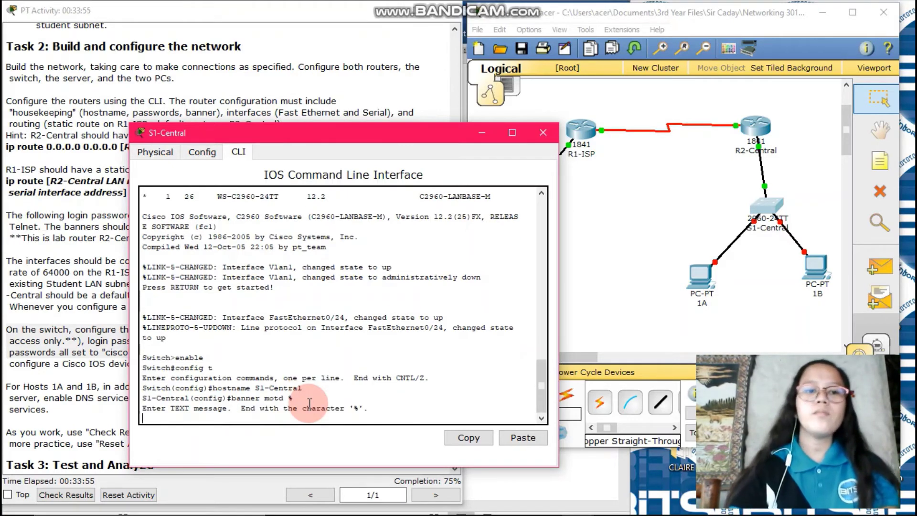
left_click(98, 365)
Step: Enter the MOTD text '**This is lab switch S1-Central. Authorized Access Only.**' and close it with %
left_click(228, 329)
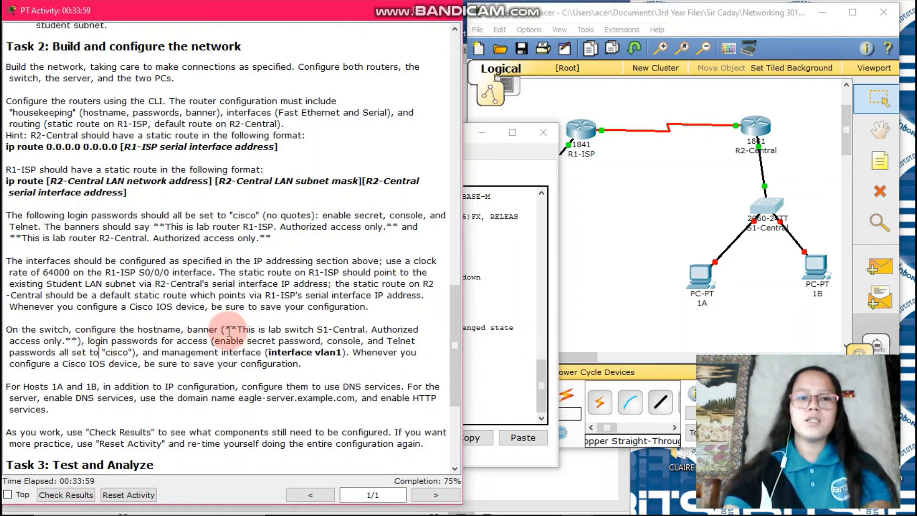
left_click_drag(229, 330, 82, 340)
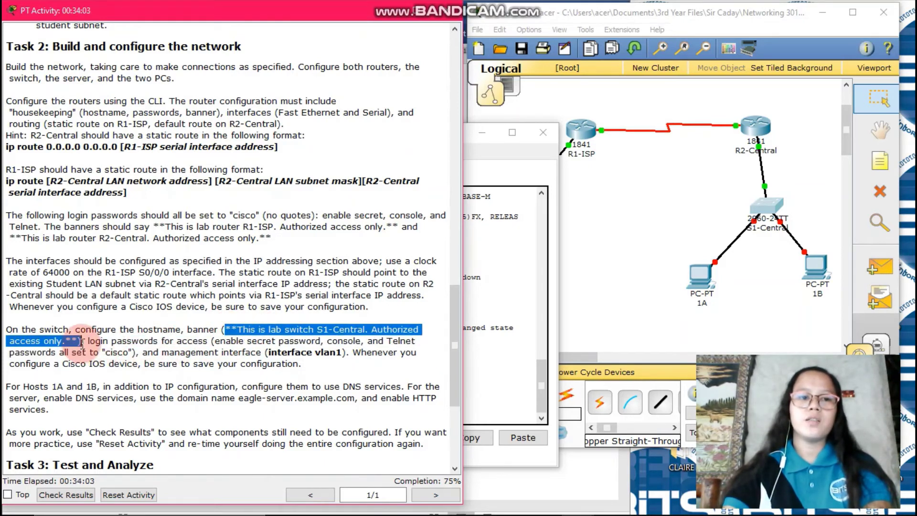
left_click(485, 382)
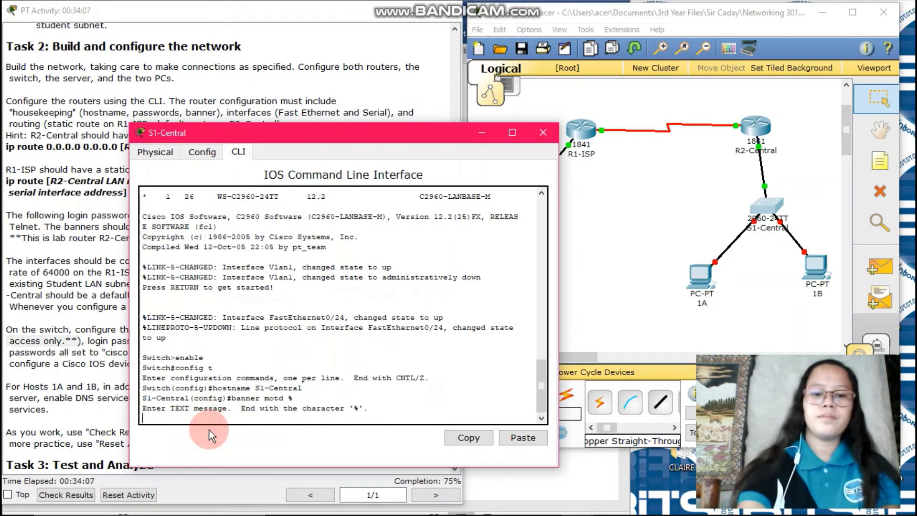
type("**Thi")
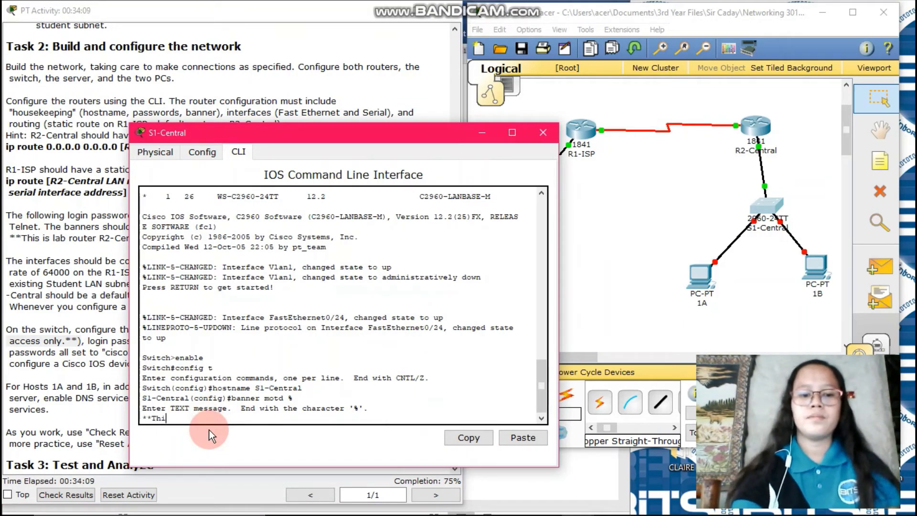
type("s is ")
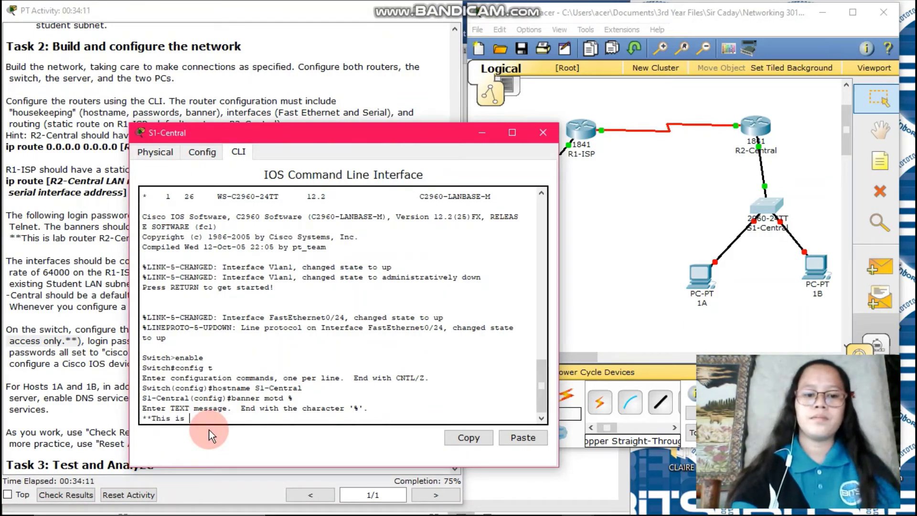
type("la")
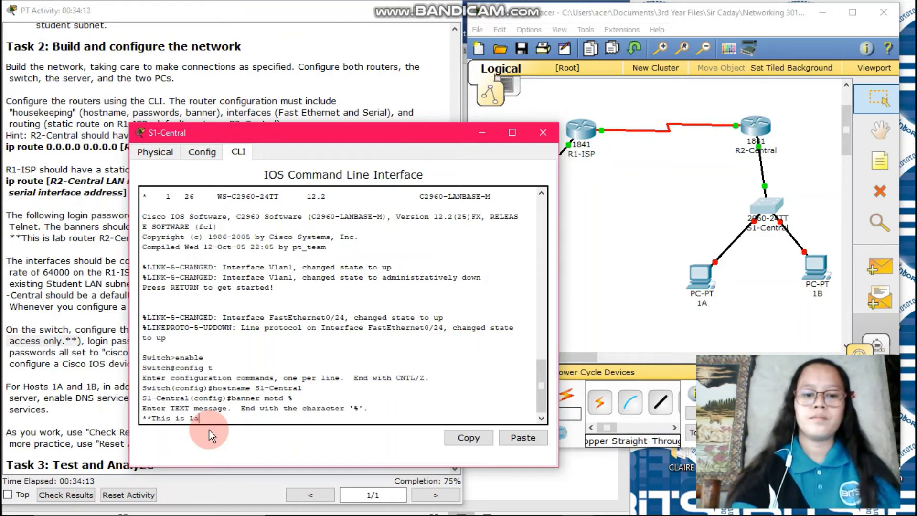
type("b swit")
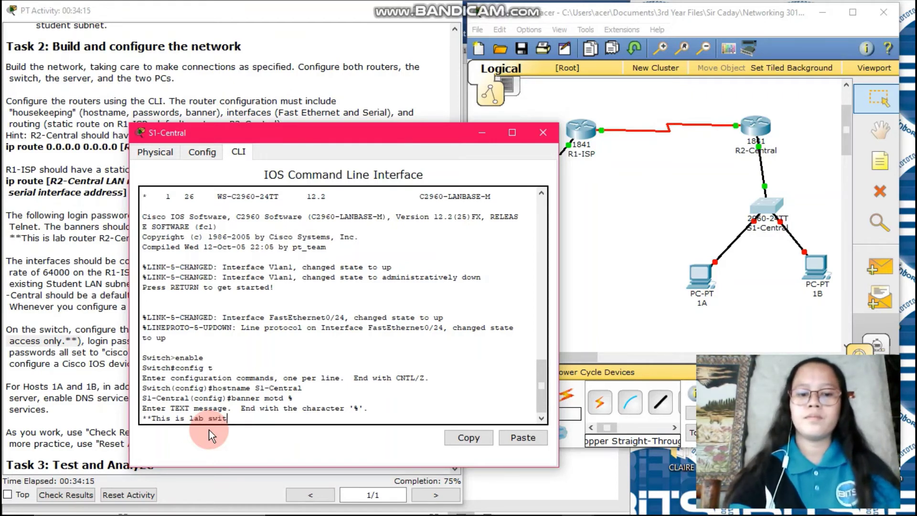
type("ch S")
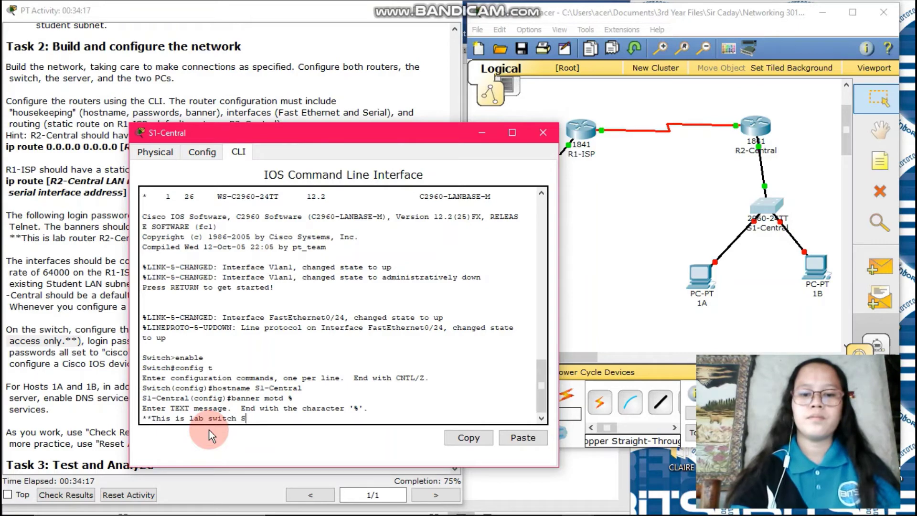
type("1-Cen")
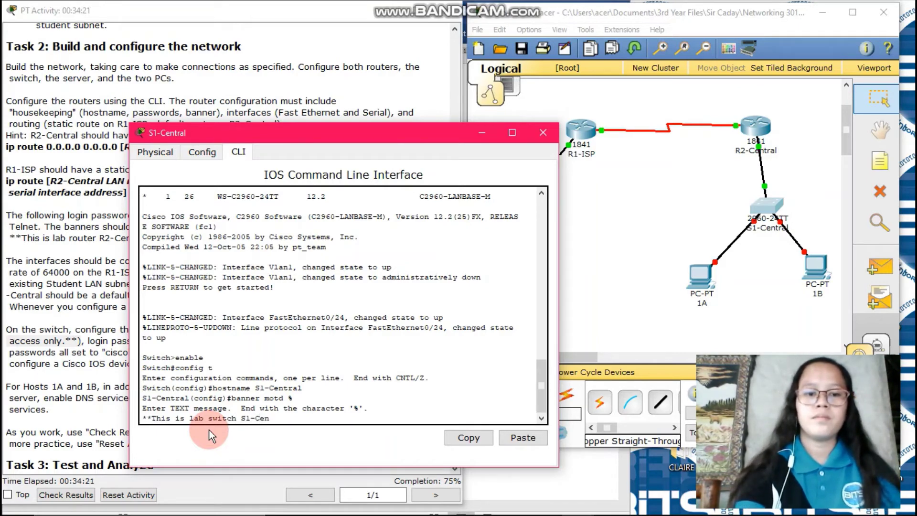
type("tral")
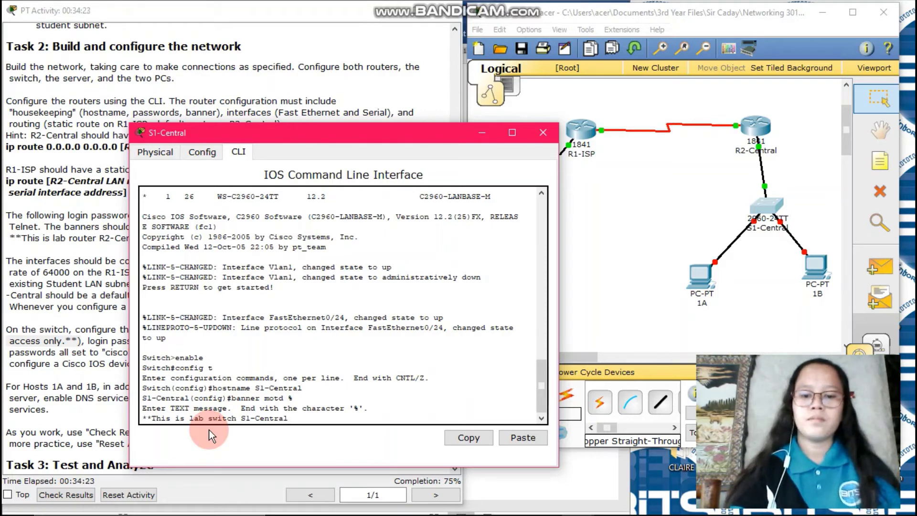
type(". Auhto")
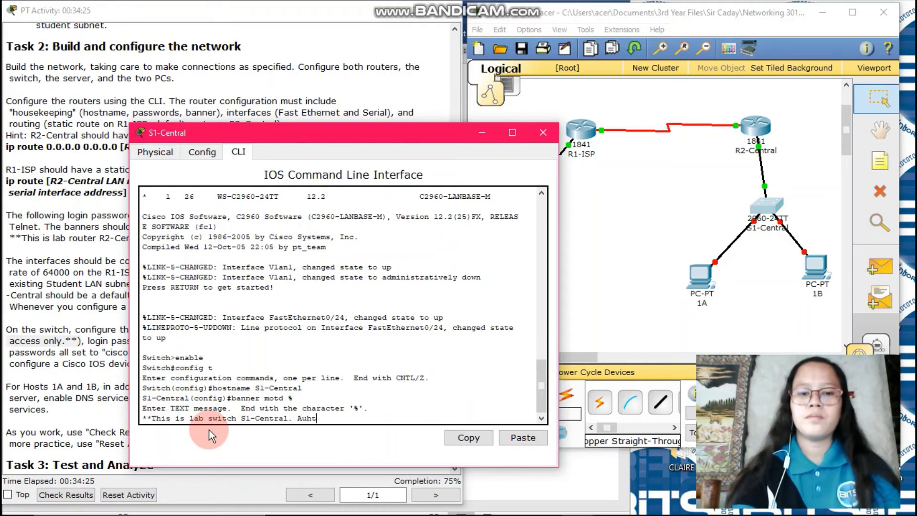
key("BackSpace")
key("BackSpace")
key("BackSpace")
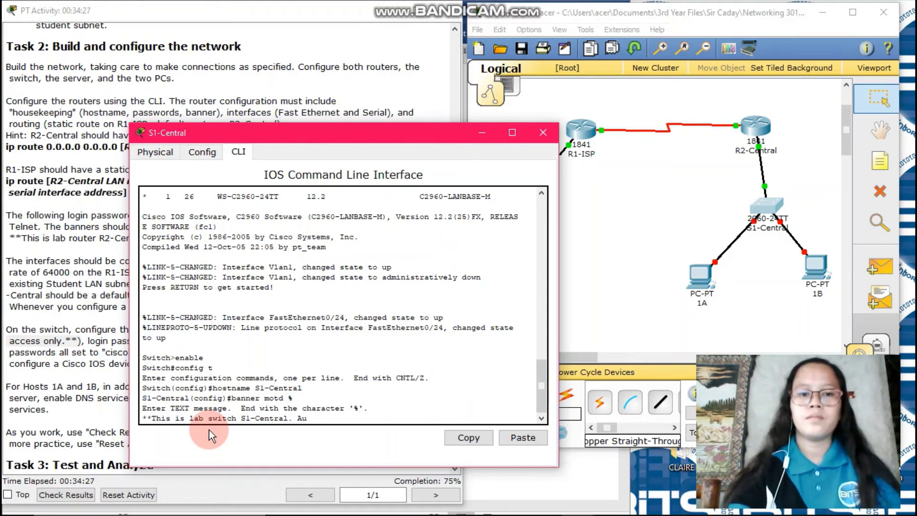
type("thori")
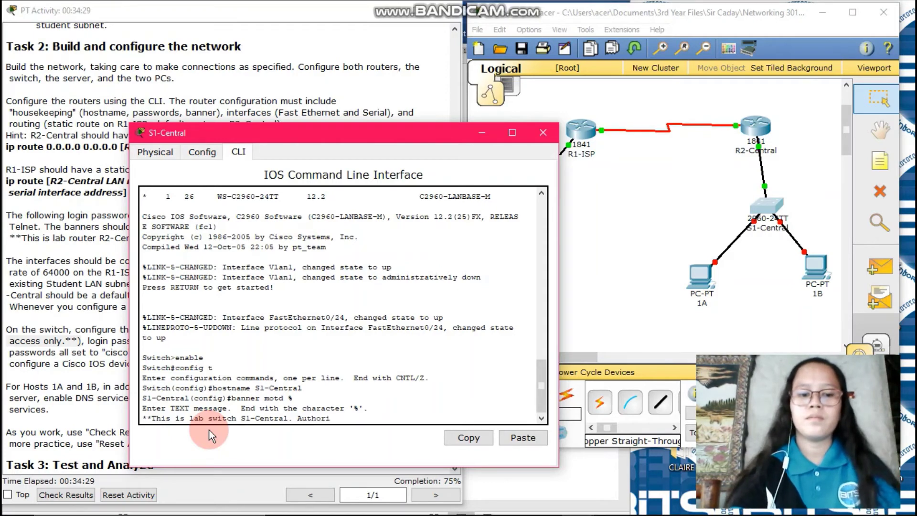
type("zed Ac")
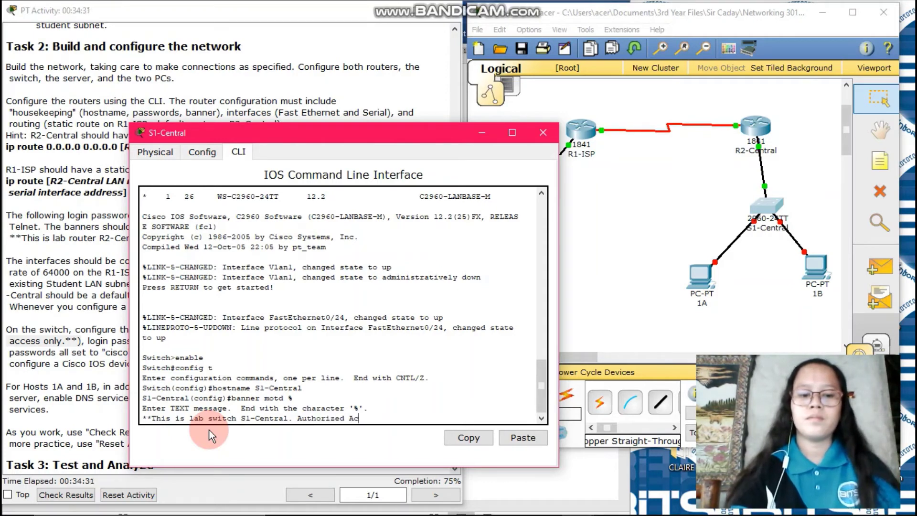
type("cess Only")
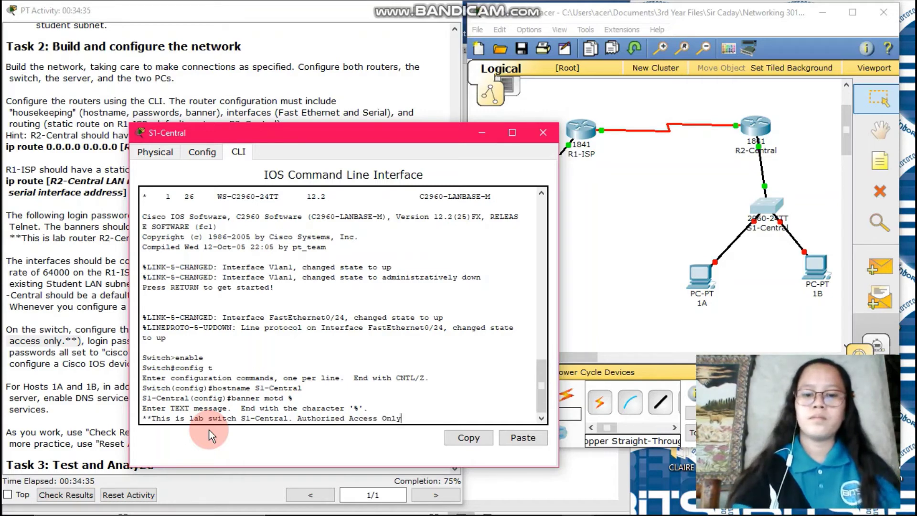
type(".**")
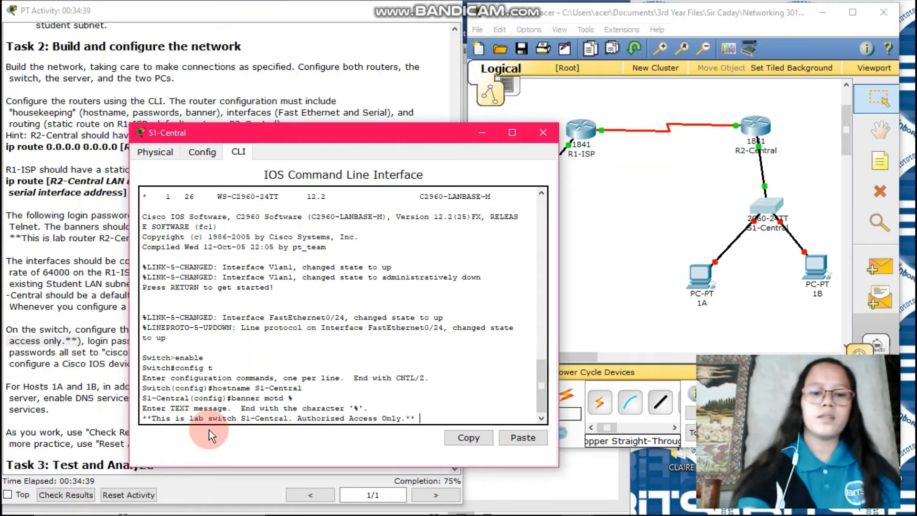
type(" %")
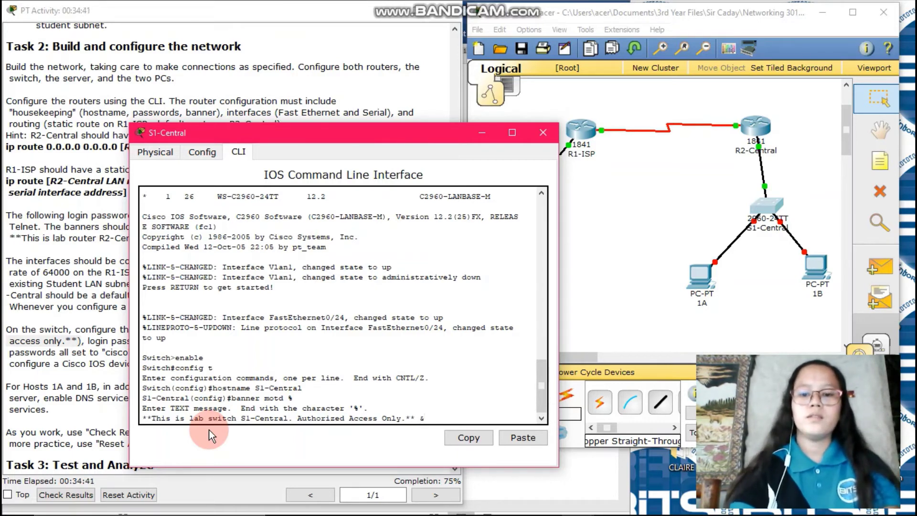
key("Return")
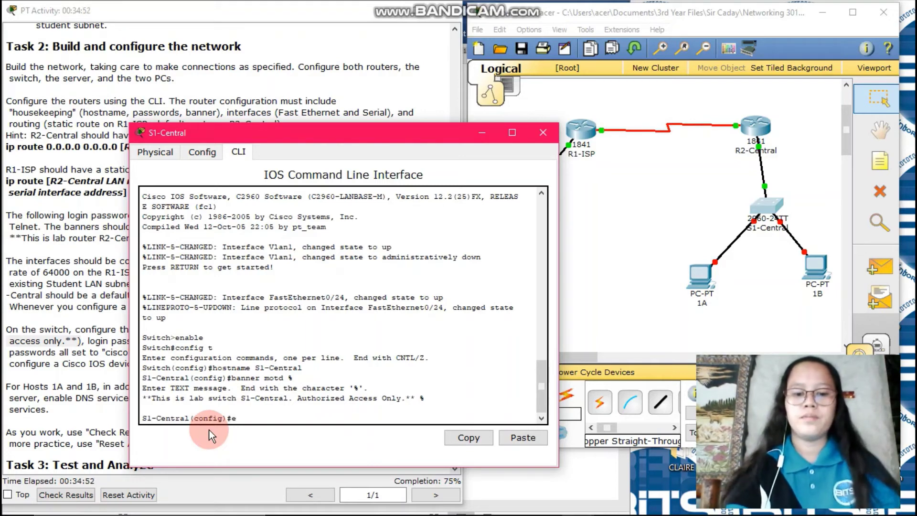
Step: Give S1-Central an enable secret password and require a password login on line console 0
type("enable")
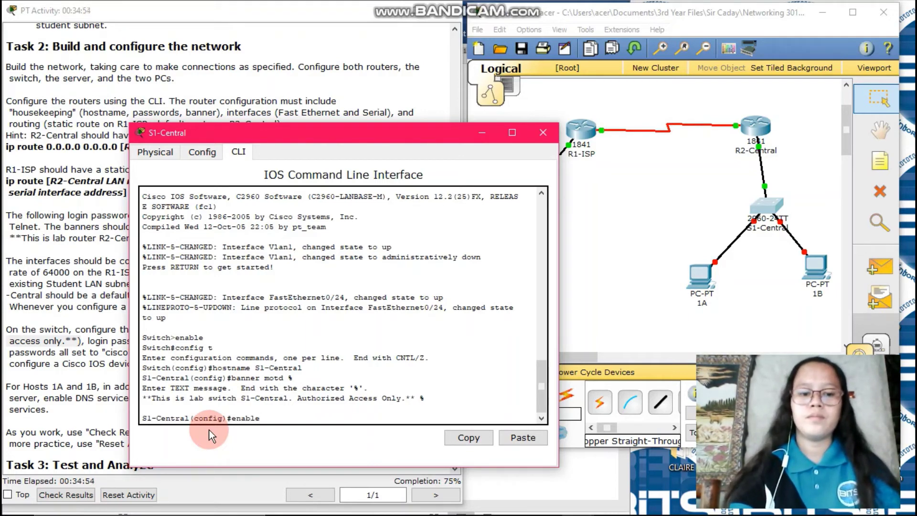
type(" secret")
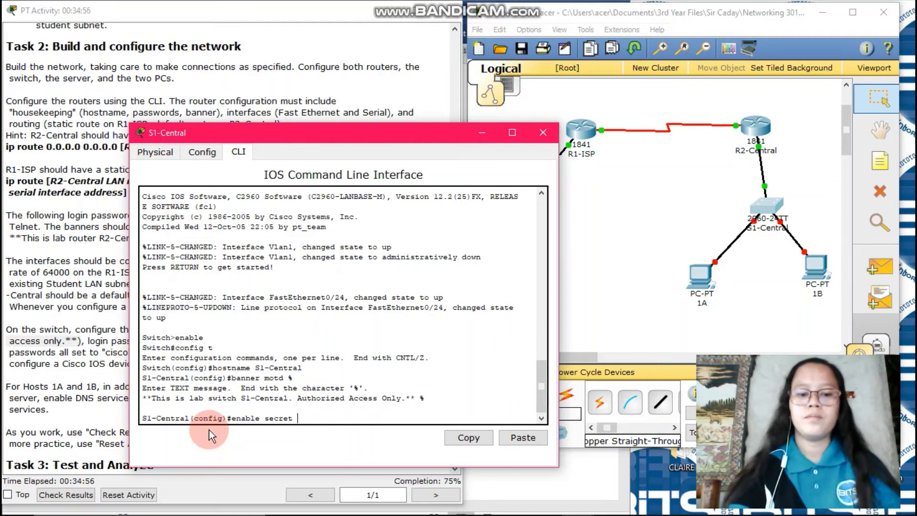
type(" cisco")
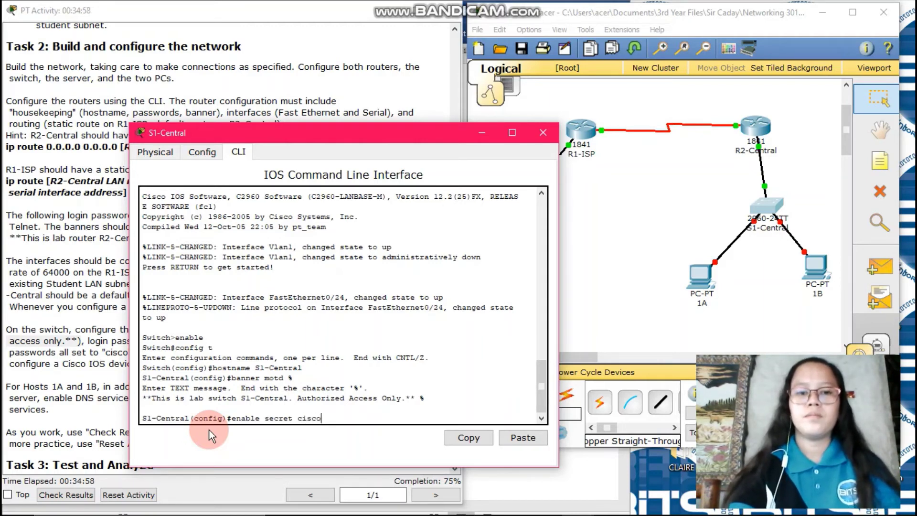
key("Return")
type("log")
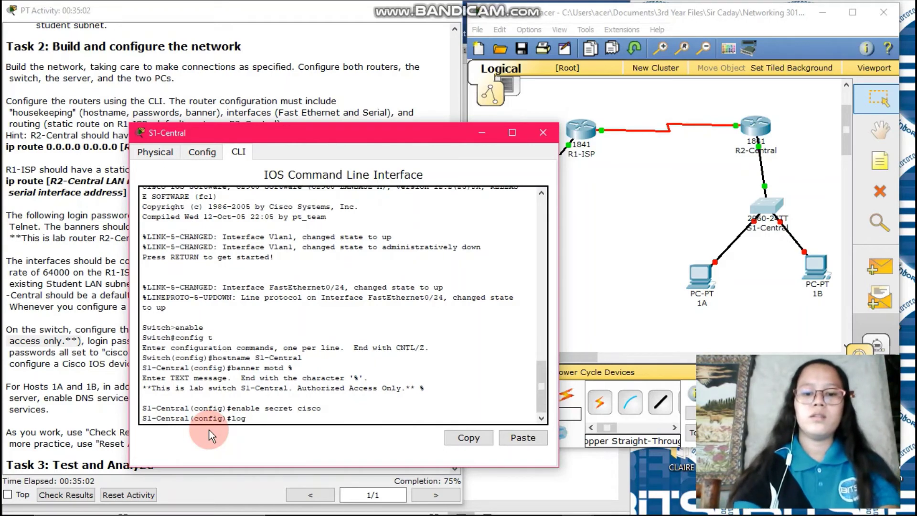
key("BackSpace")
key("BackSpace")
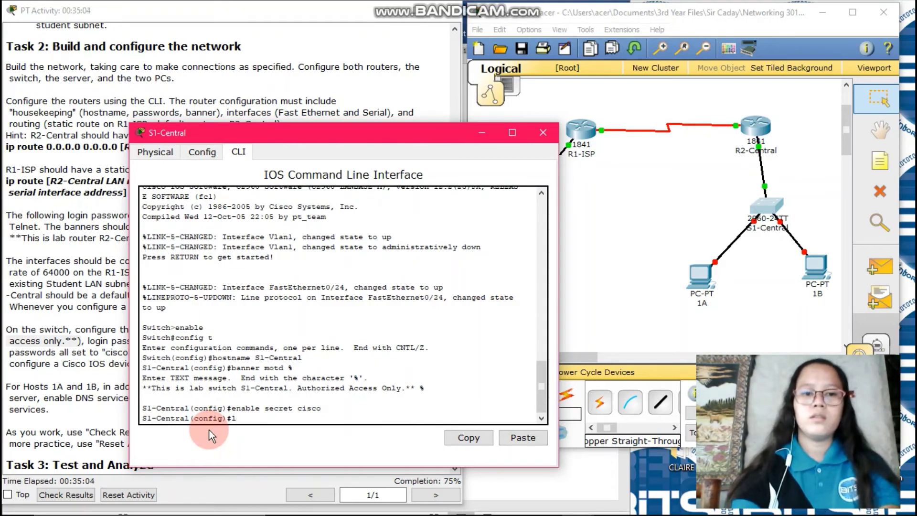
type("ine")
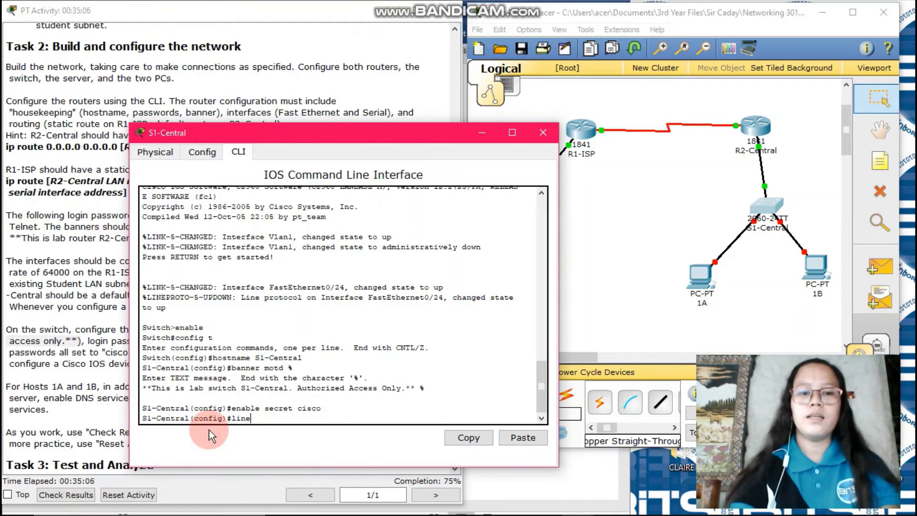
type(" conso")
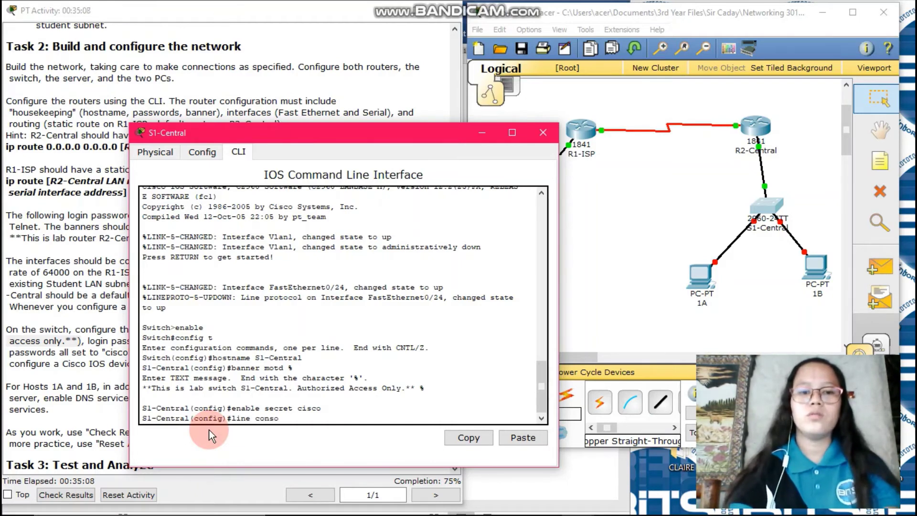
type("le 0")
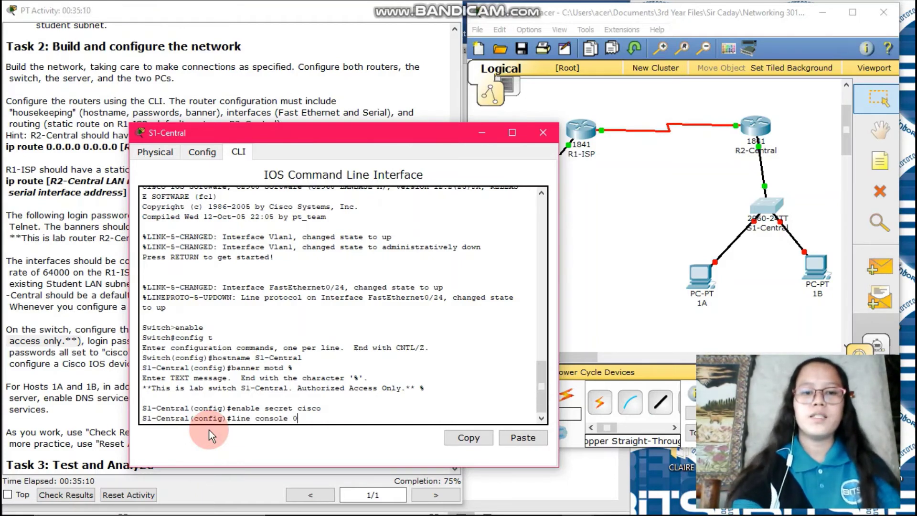
key("Return")
type("pa")
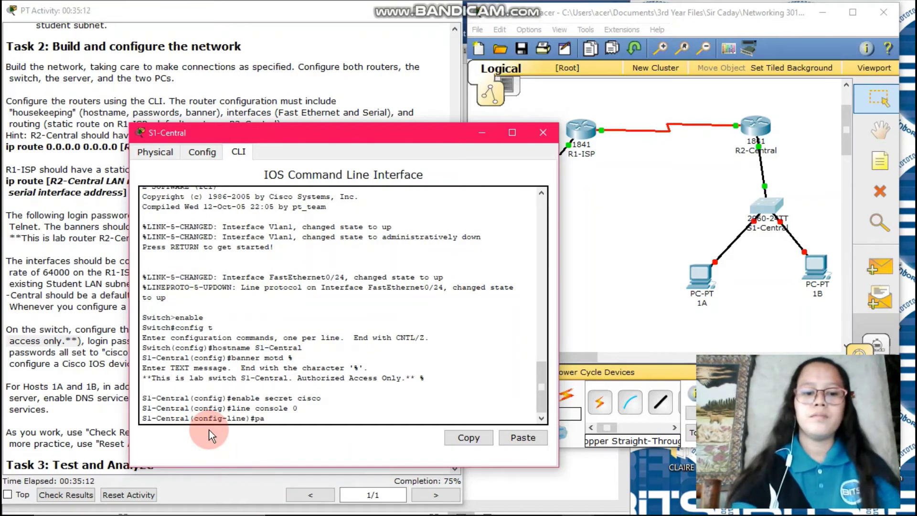
type("sswo")
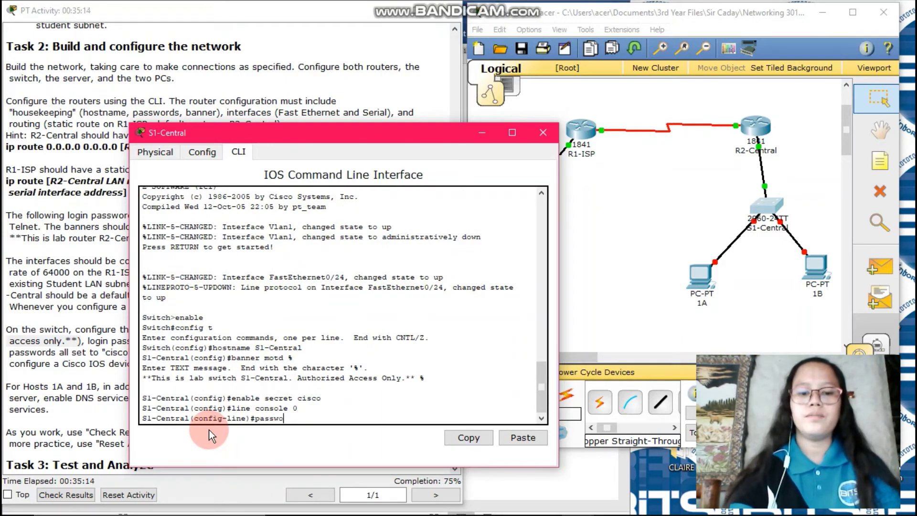
type("rd cisc")
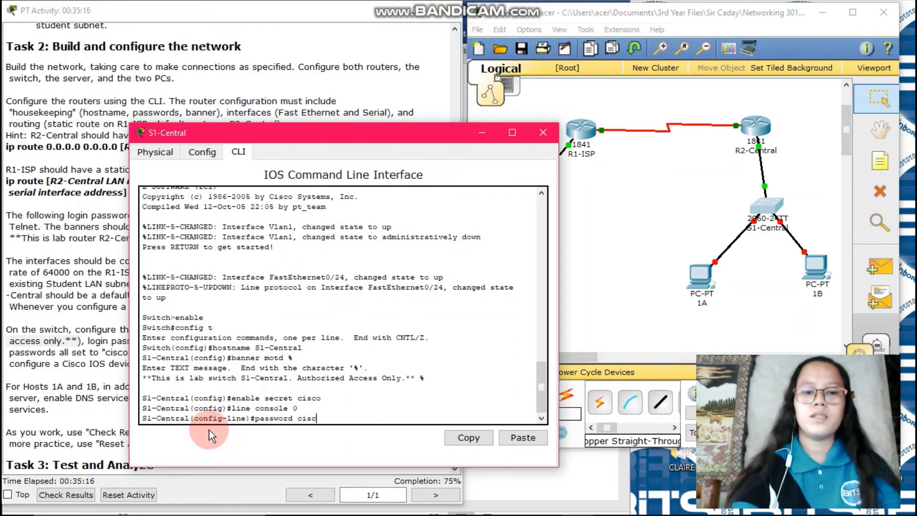
type("o")
key("Return")
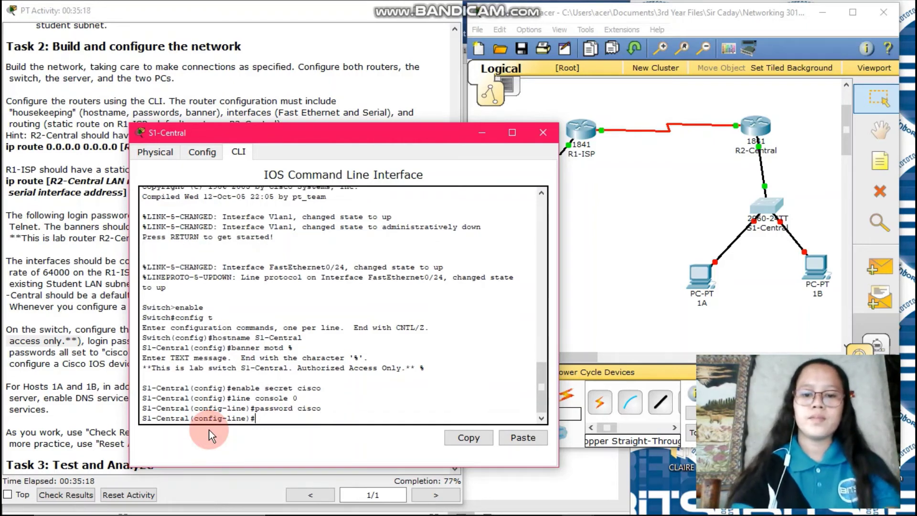
type("login")
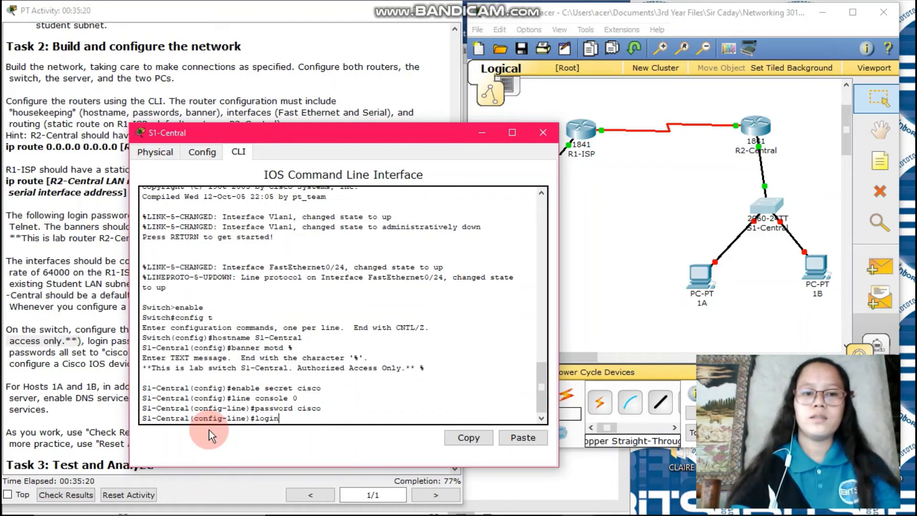
key("Return")
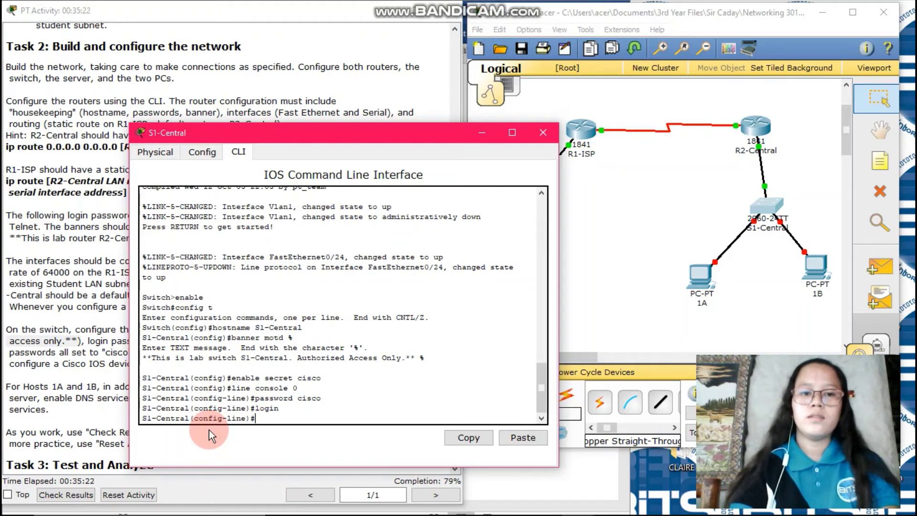
Step: Protect line vty 0 15 with a password and login, then exit line configuration
type("line")
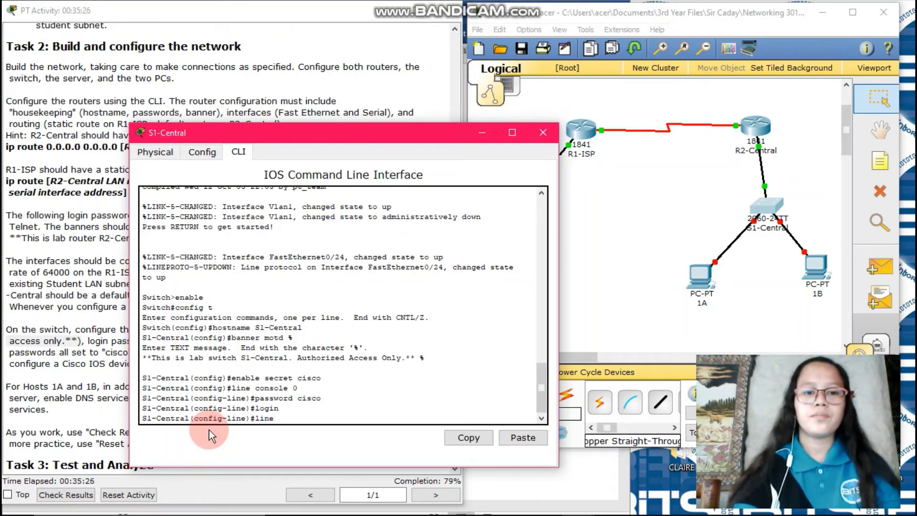
type(" vty ")
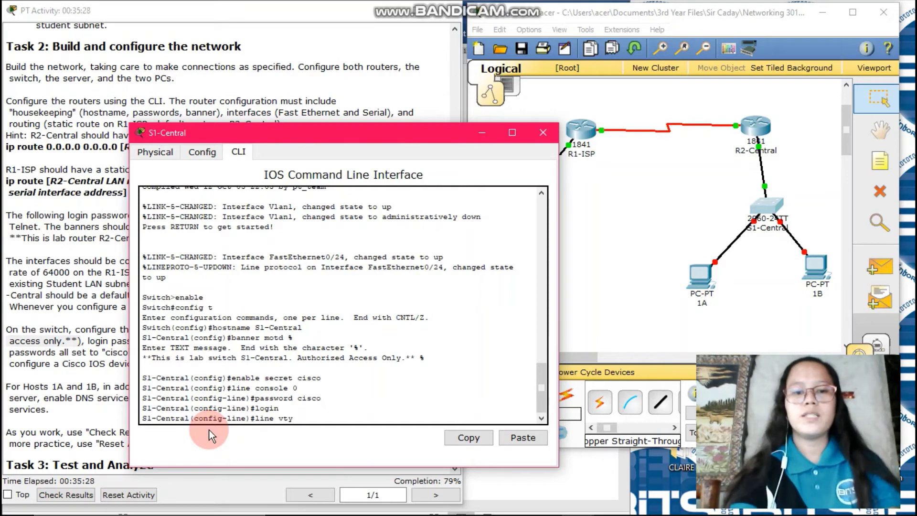
type("0 15")
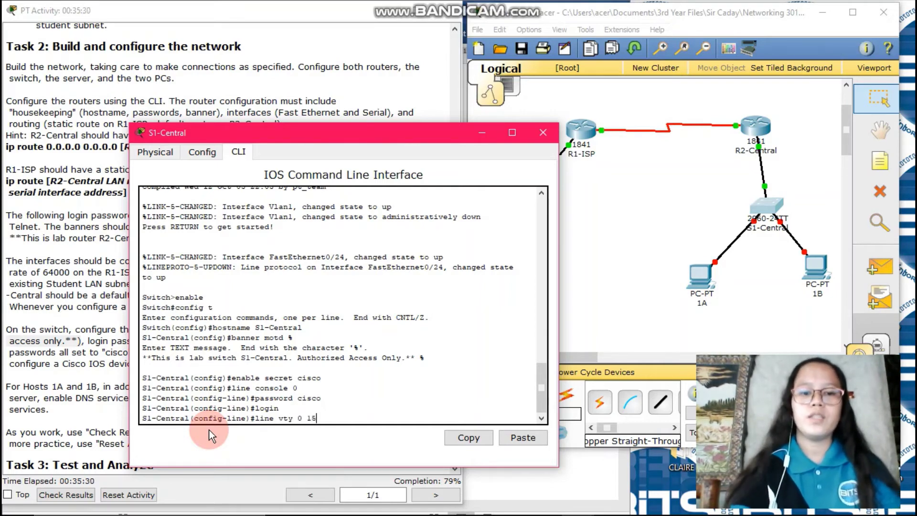
key("Return")
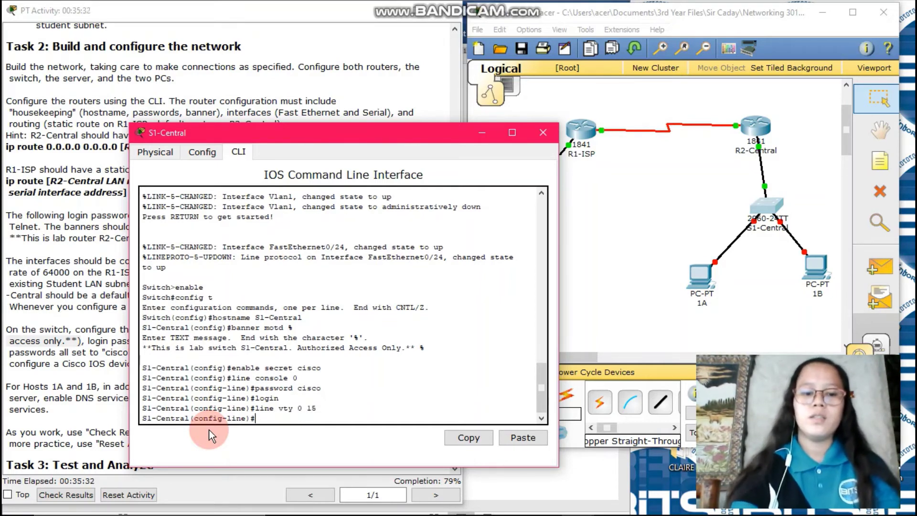
type("pas")
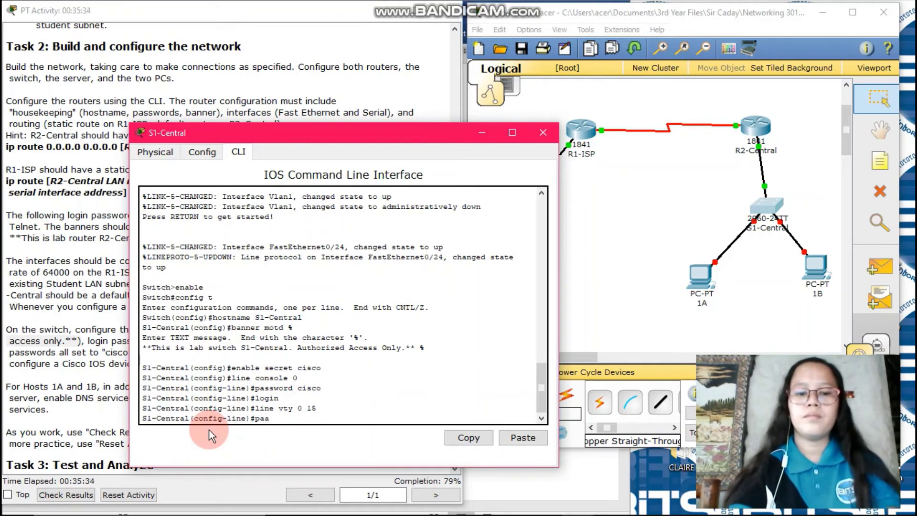
type("sw")
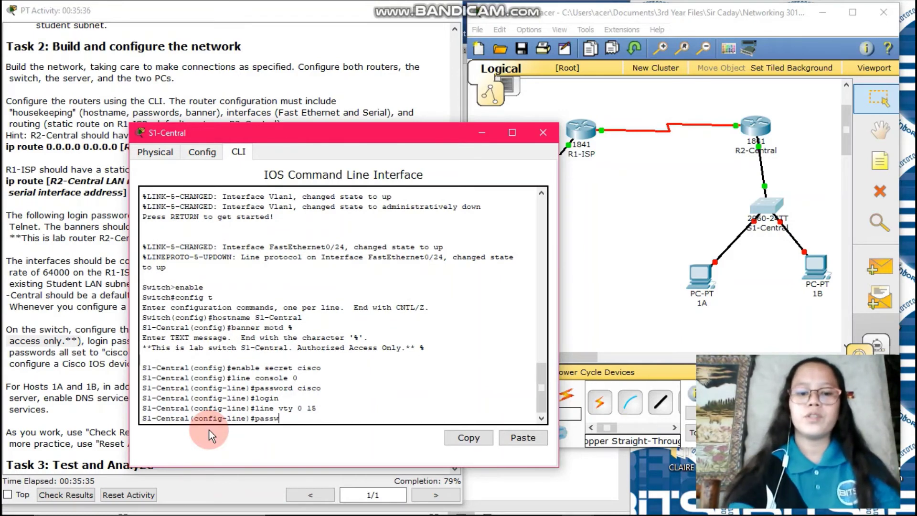
type("ord")
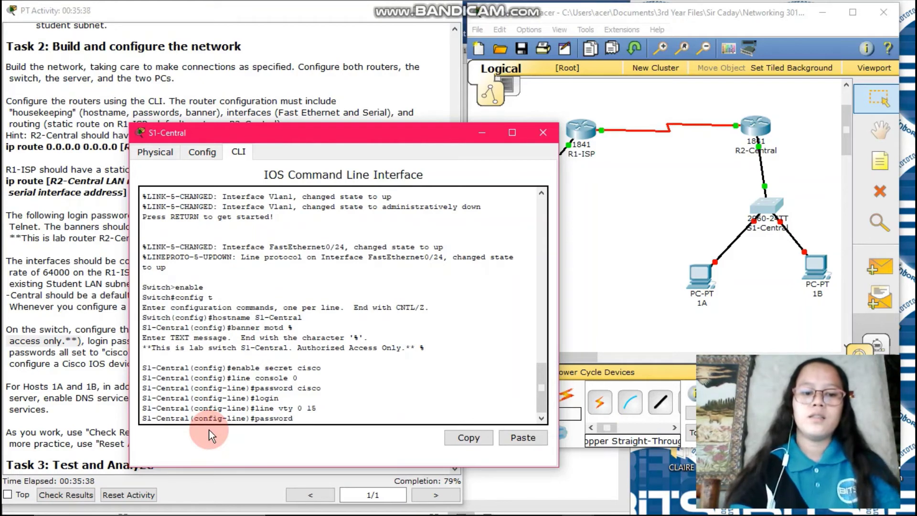
type(" cisco")
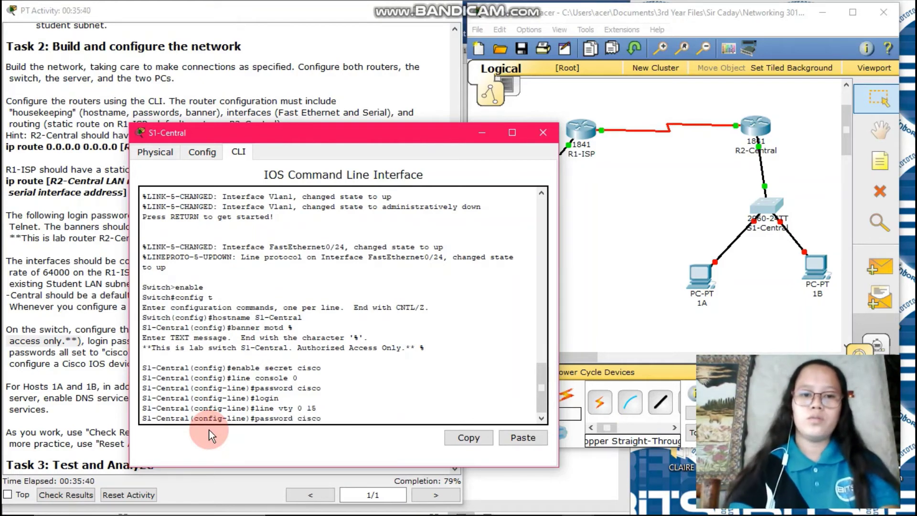
key("Return")
type("lo")
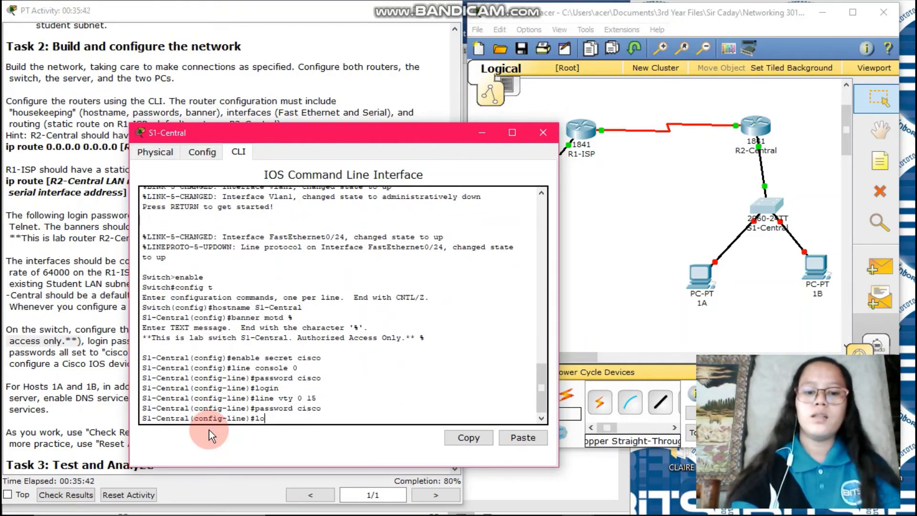
type("gin")
key("Return")
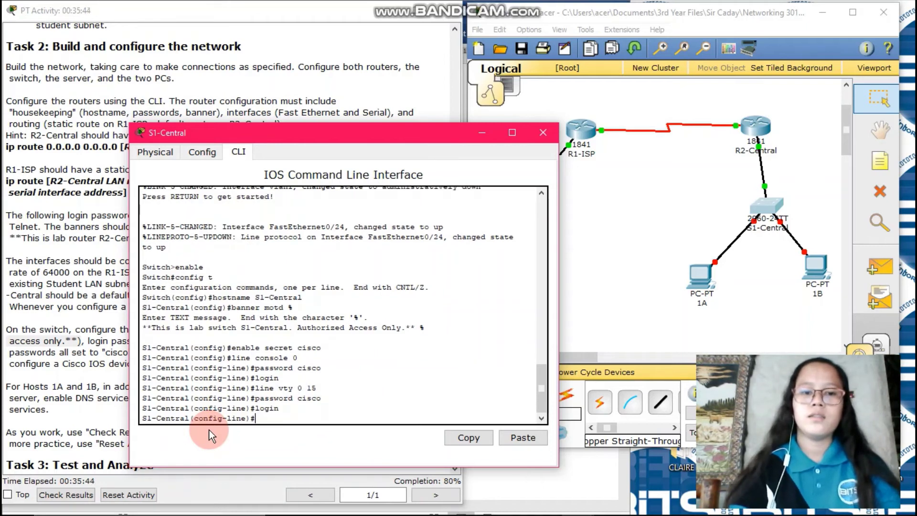
type("exit")
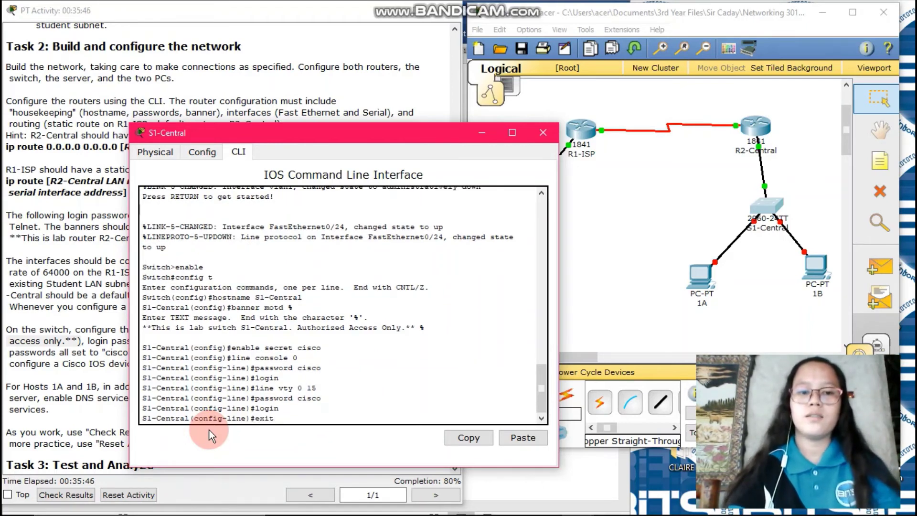
key("Return")
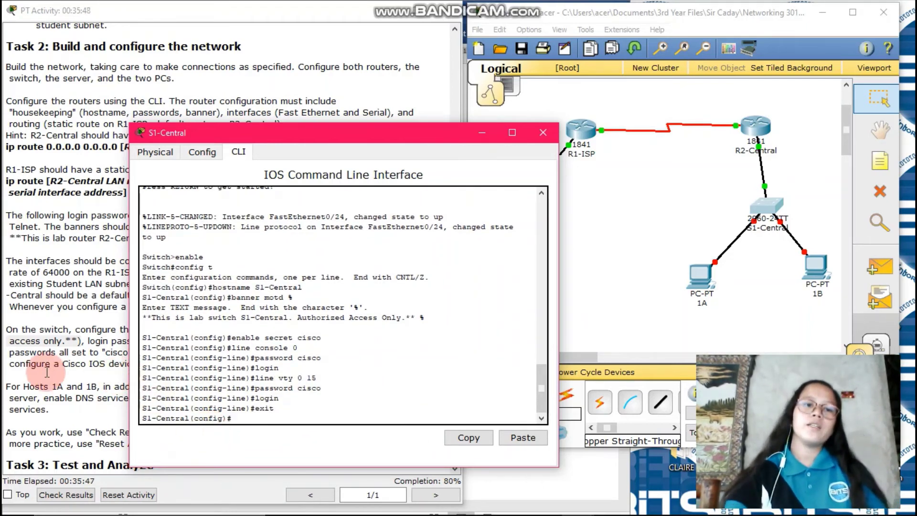
Step: Highlight the switch management interface (interface vlan1) requirement in the activity instructions
left_click(36, 320)
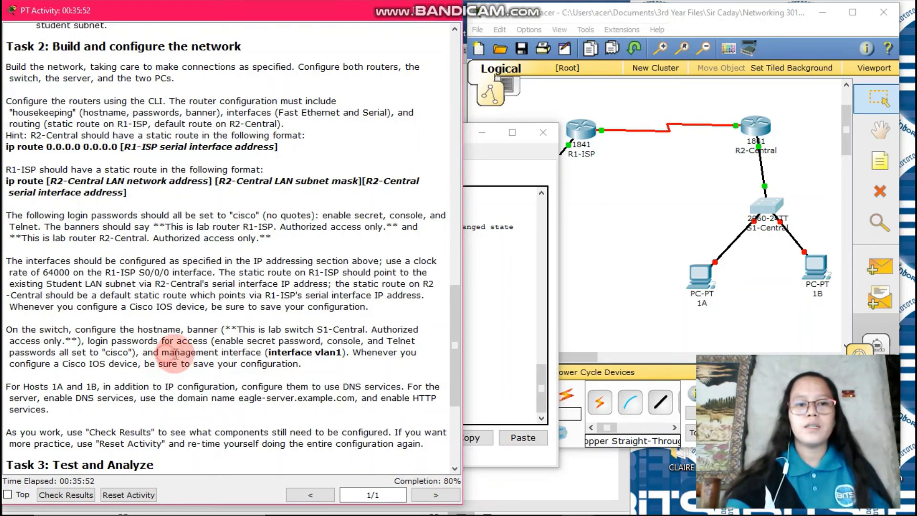
left_click_drag(163, 353, 350, 356)
left_click(503, 377)
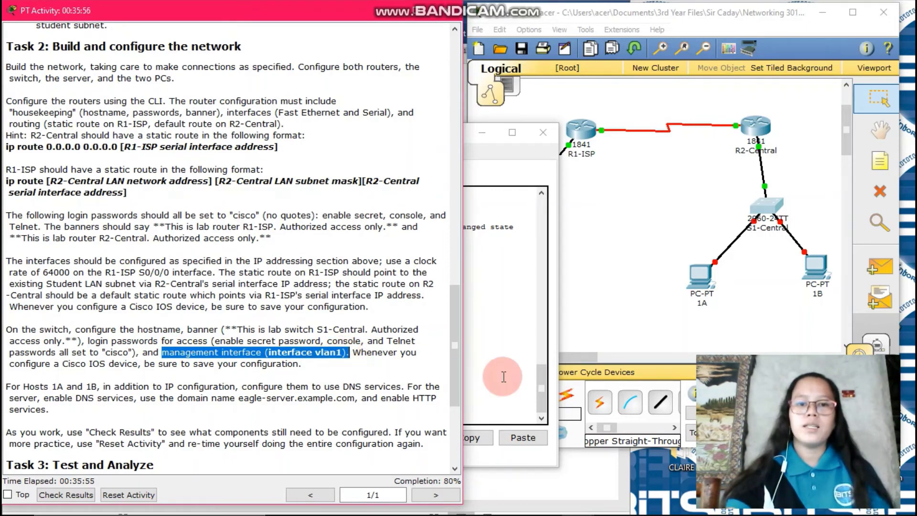
Step: Enter S1-Central's int vlan1 configuration and begin typing the ip address command
left_click(315, 401)
left_click(257, 419)
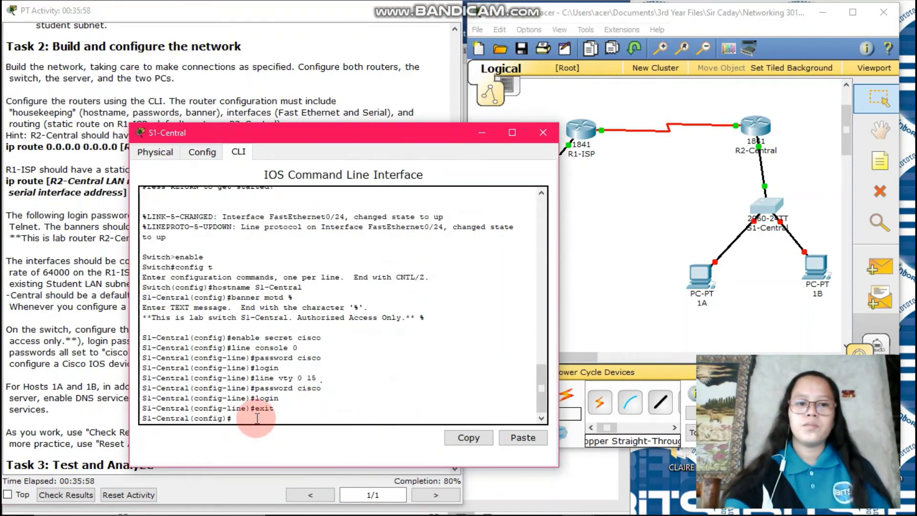
type("in")
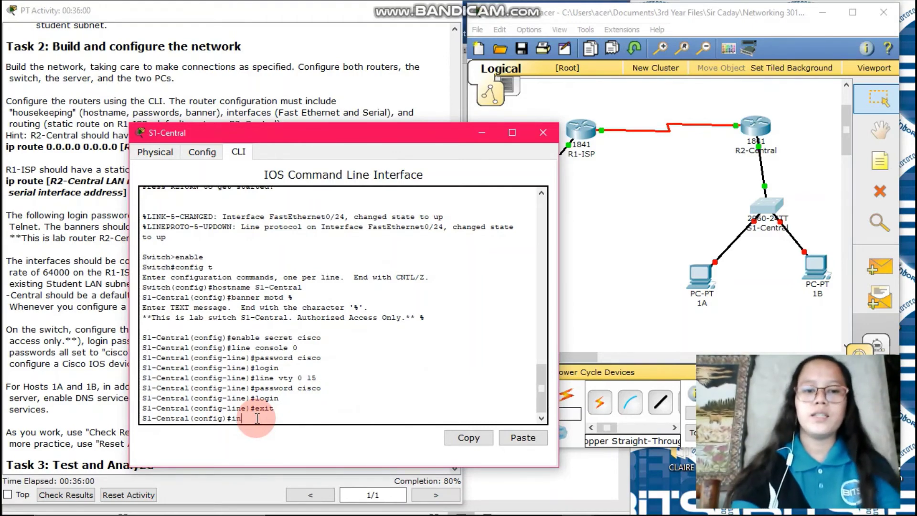
type("t vla")
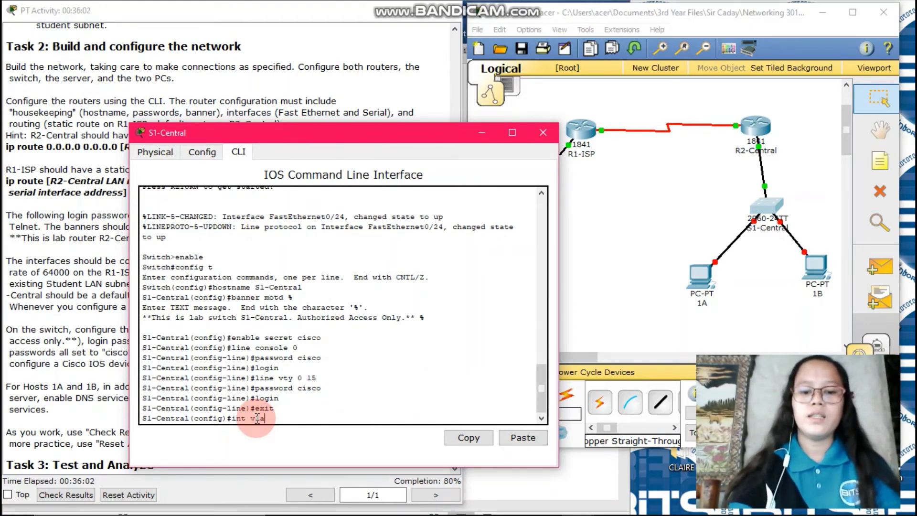
type("n1")
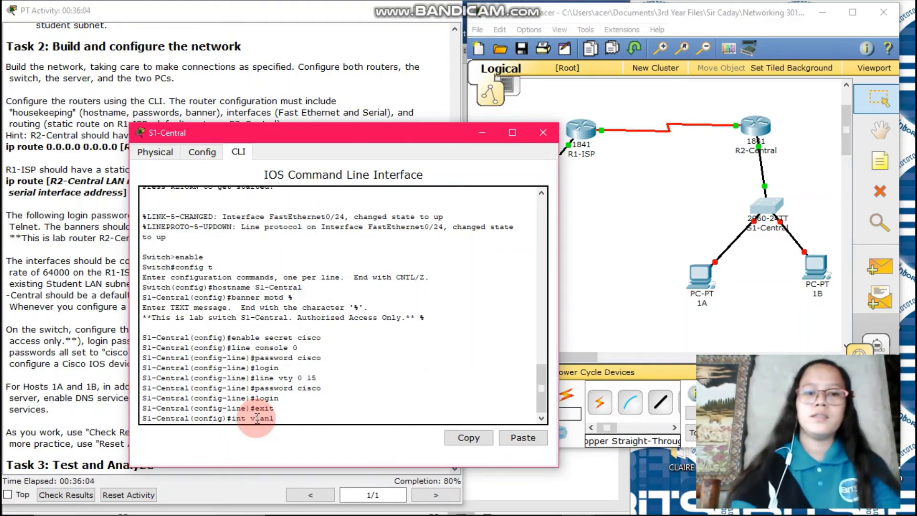
key("Return")
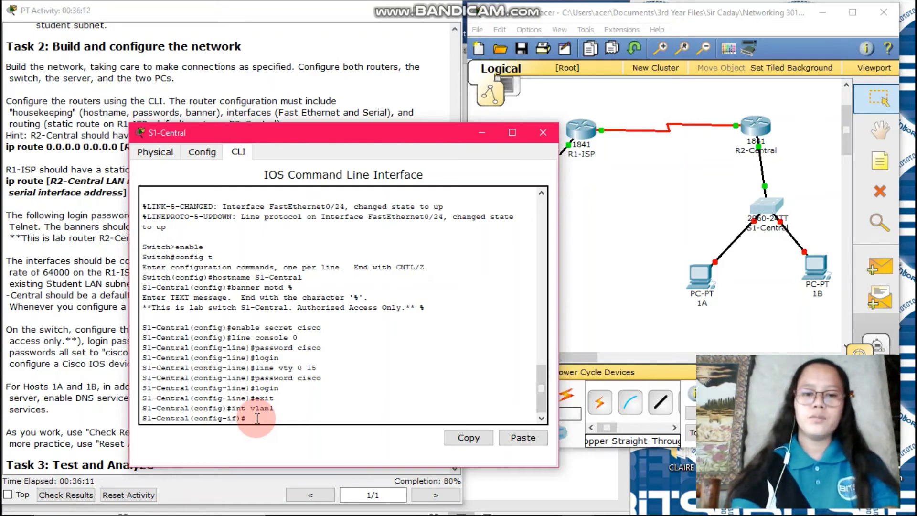
type("ip add")
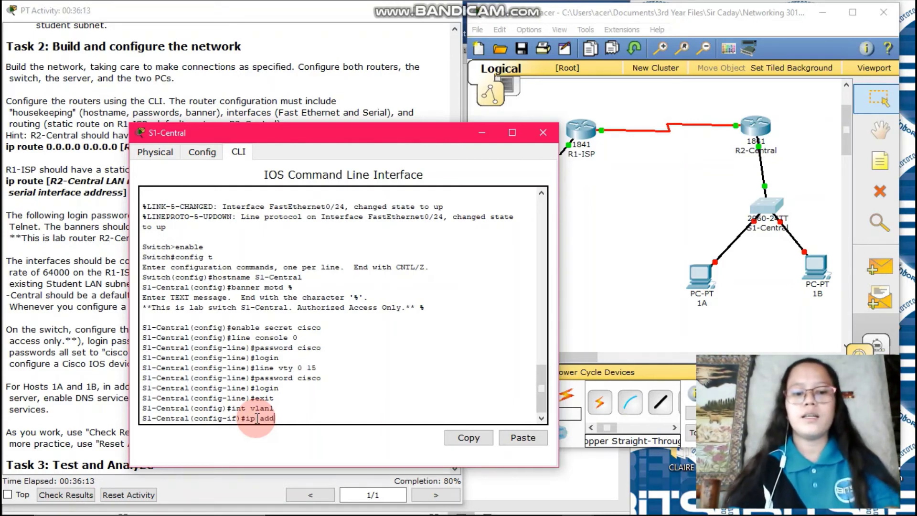
type("ress")
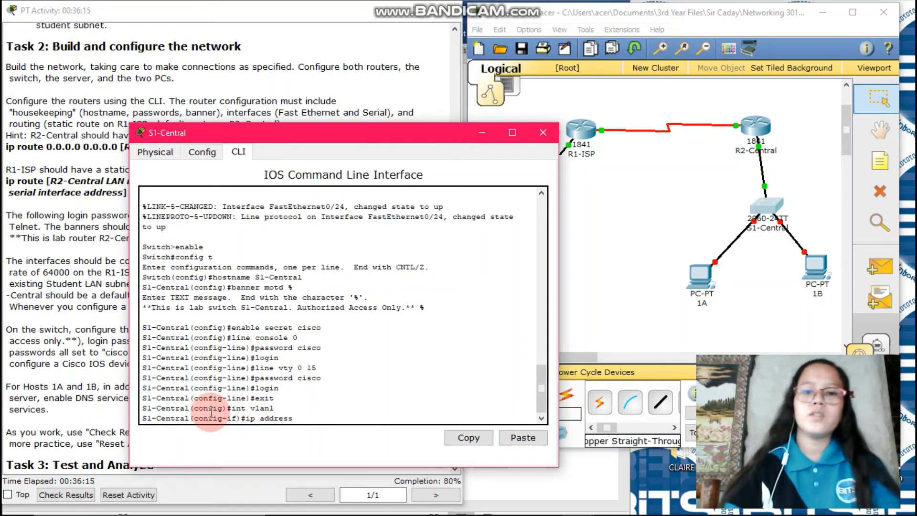
Step: Look up the switch row's 192.168.3.29 address and 255.255.255.224 mask in the Word table
left_click(503, 496)
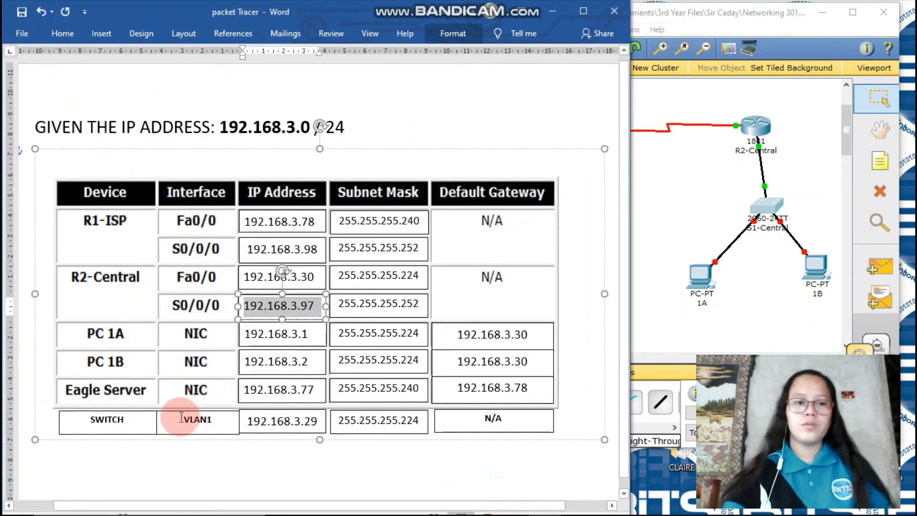
left_click_drag(246, 420, 314, 426)
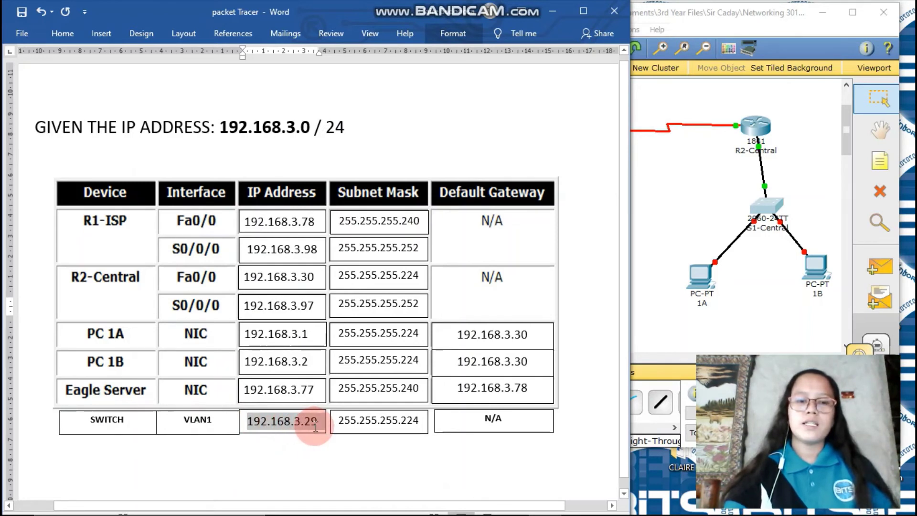
left_click(361, 421)
left_click_drag(346, 424, 424, 420)
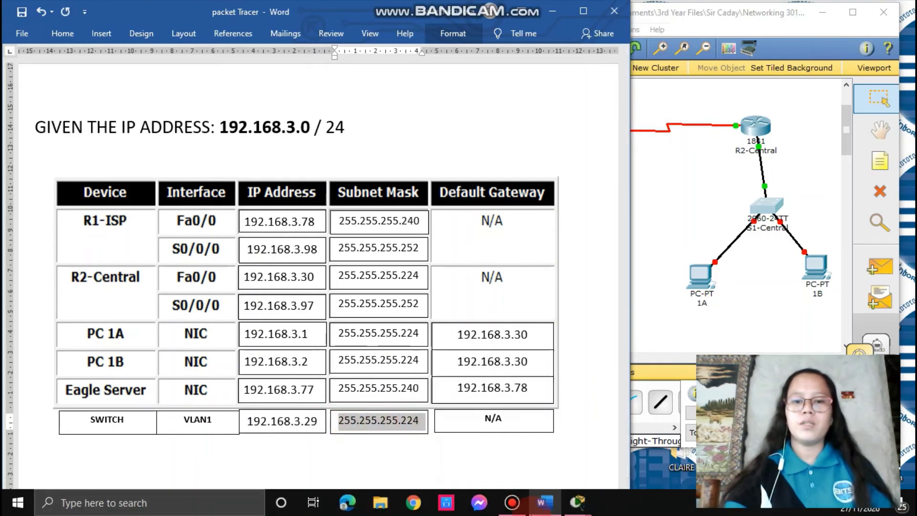
Step: Assign VLAN1 192.168.3.29 255.255.255.224, apply no shutdown, and exit twice to privileged exec
mouse_move(578, 503)
left_click(623, 469)
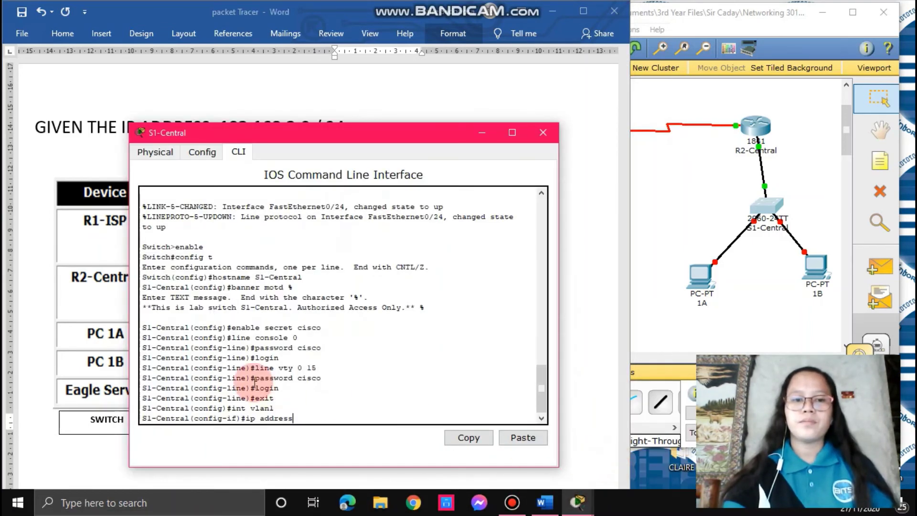
type("192.168")
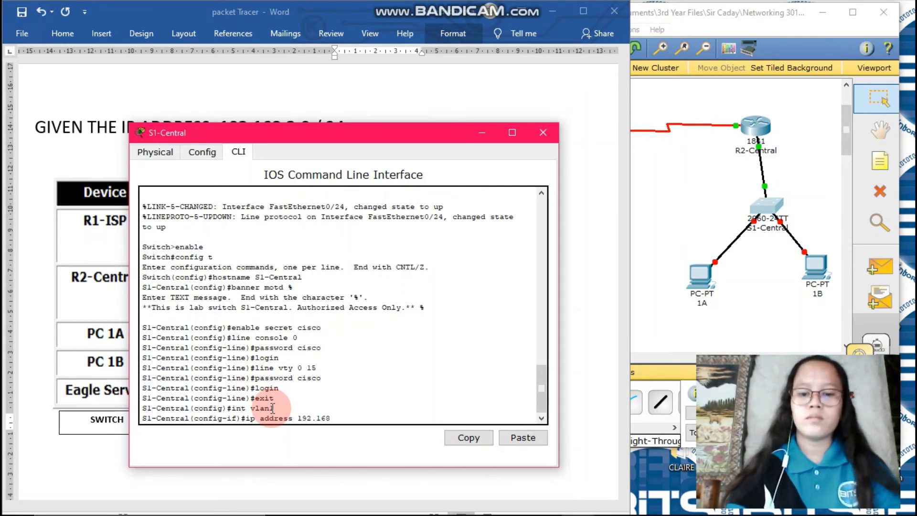
type(".3.")
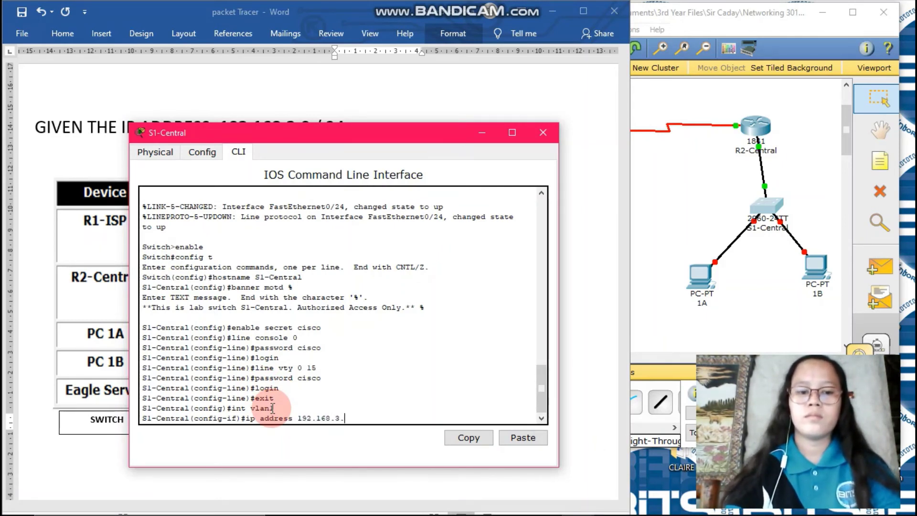
type("29")
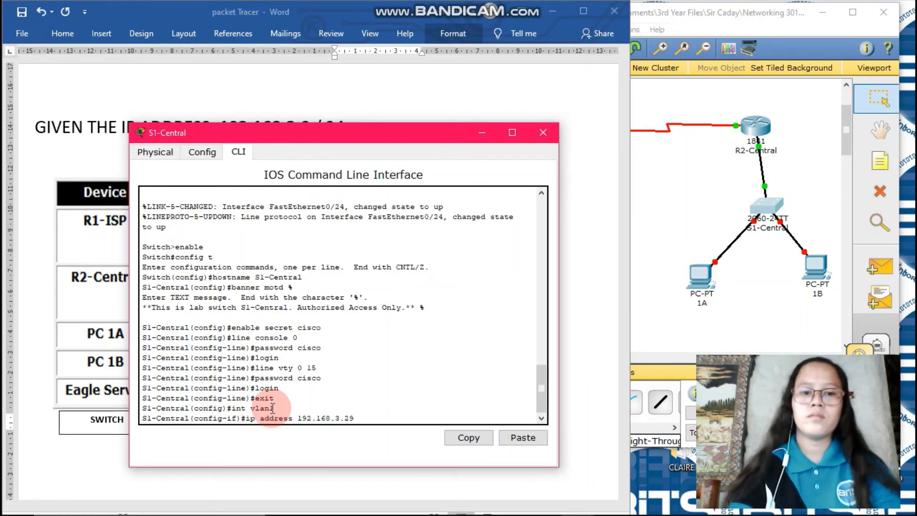
type(" 255.")
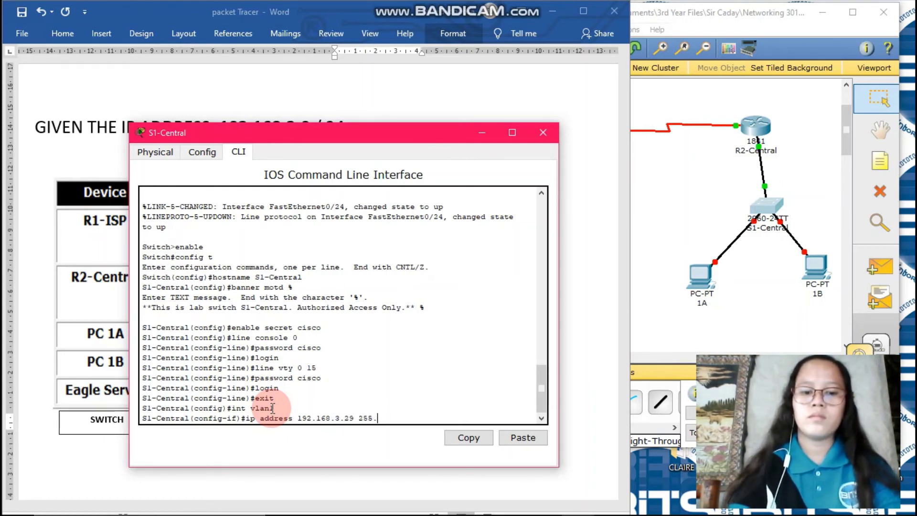
type("255.255")
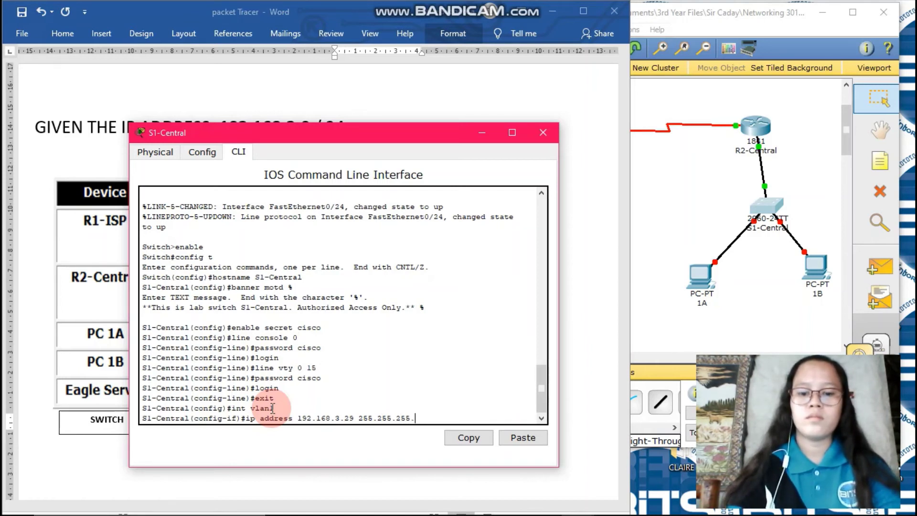
type(".224")
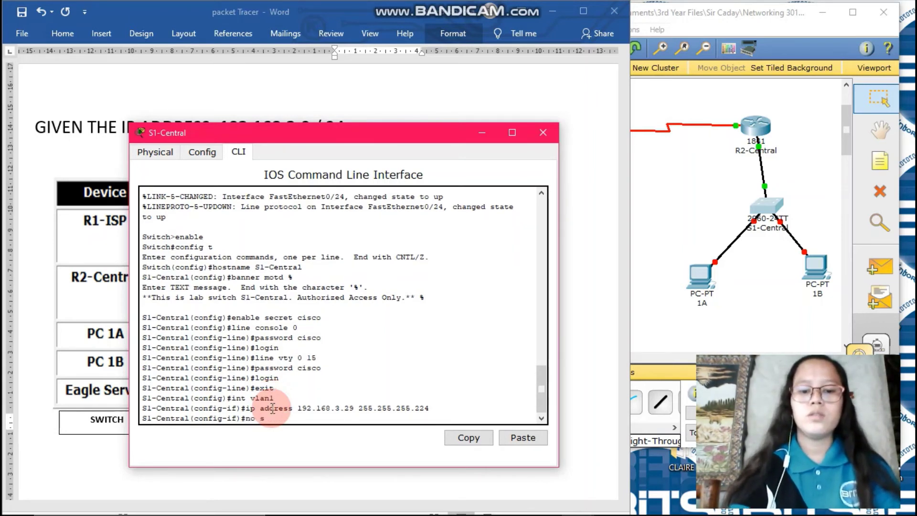
type("hutd")
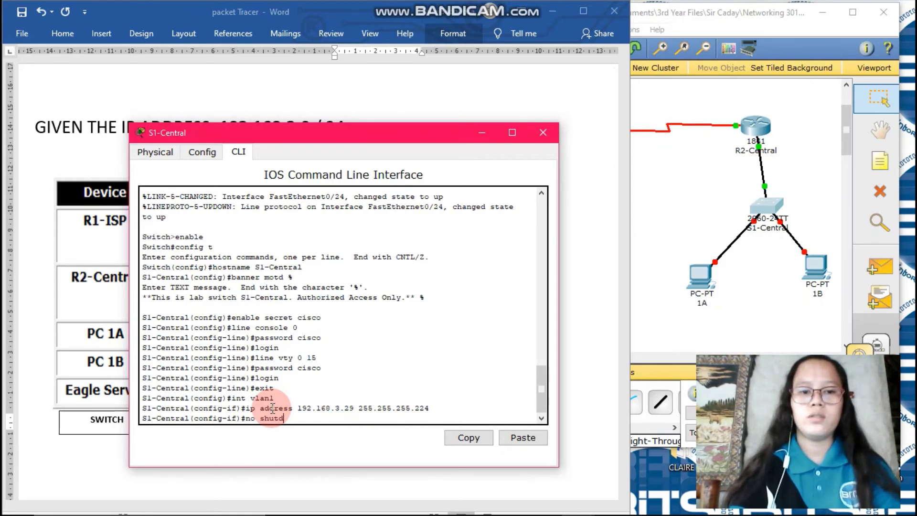
type("own")
key("Return")
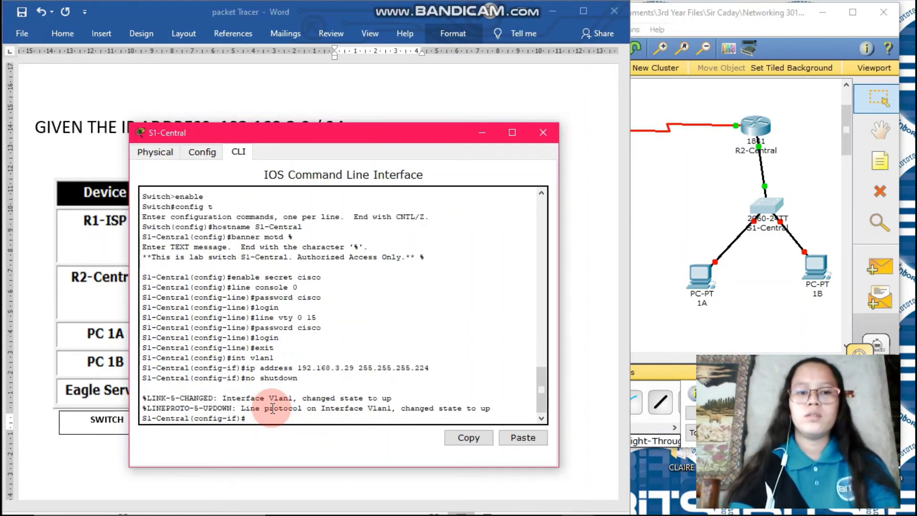
type("exit")
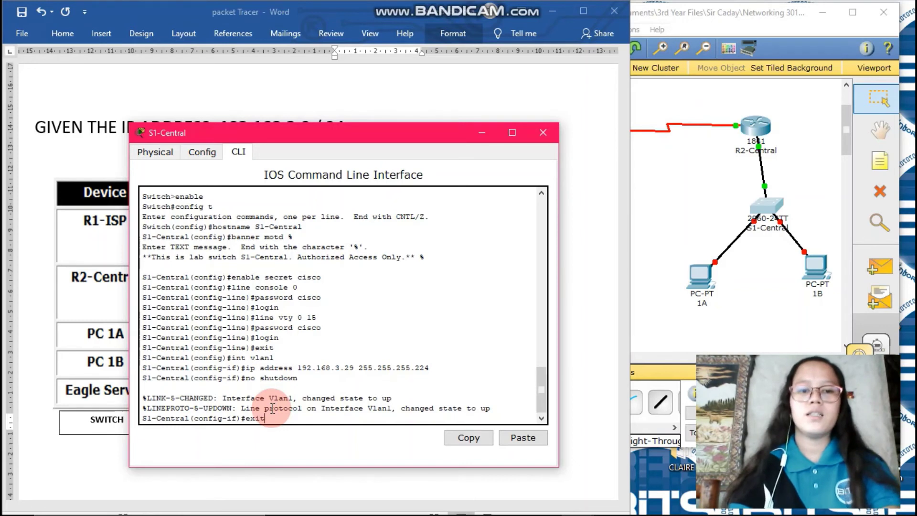
key("Return")
type("entral(config)#e")
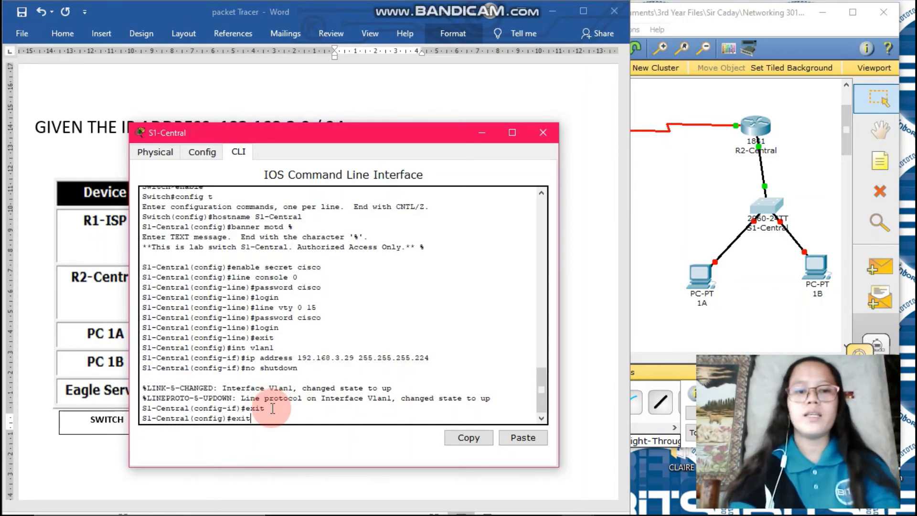
type("xit")
key("Return")
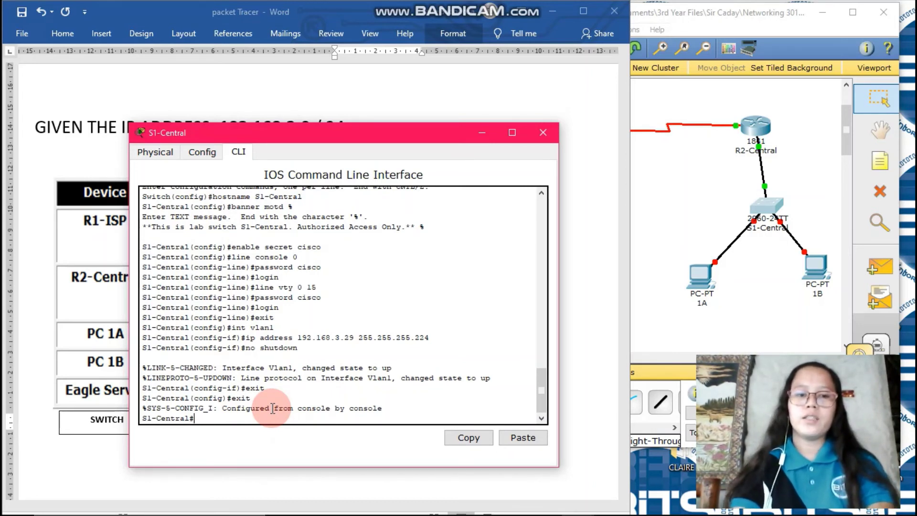
Step: Copy S1-Central's running-config to startup-config, keep the default filename, and exit the console
type("c")
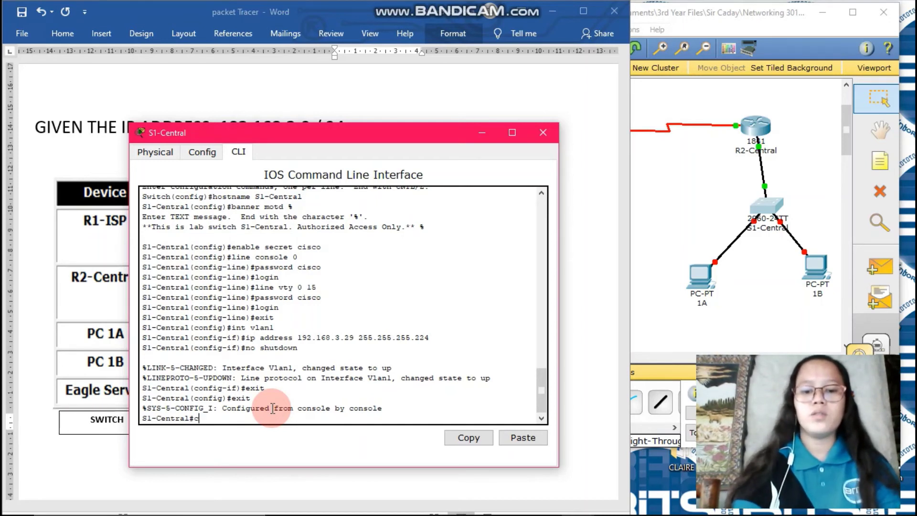
type("opy ri")
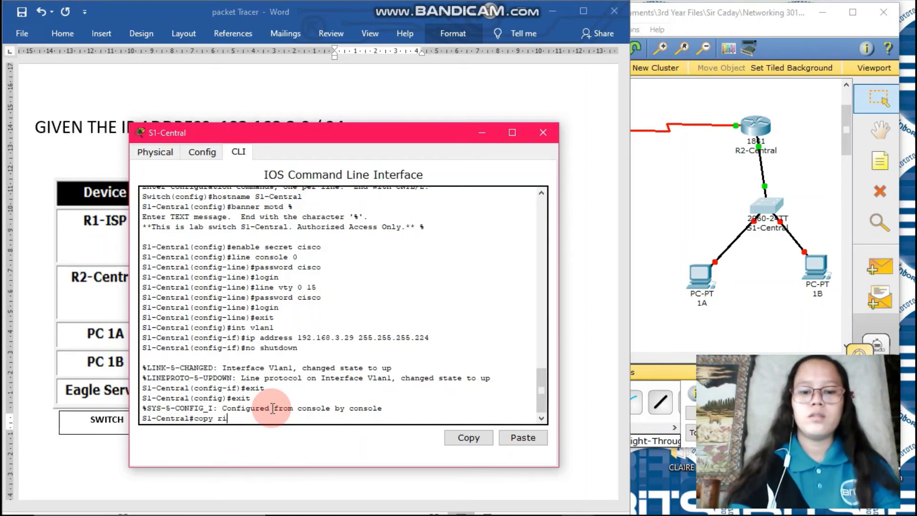
key("BackSpace")
type("unning")
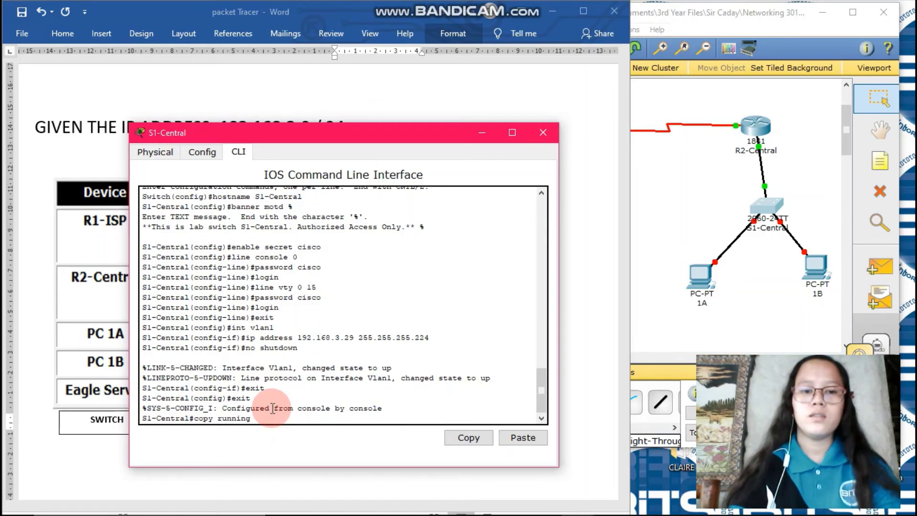
type("-conf")
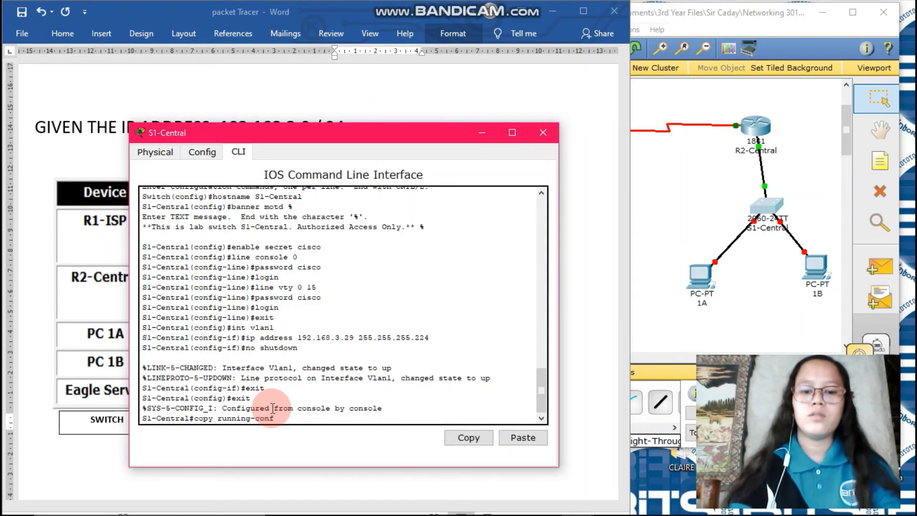
type("ig start")
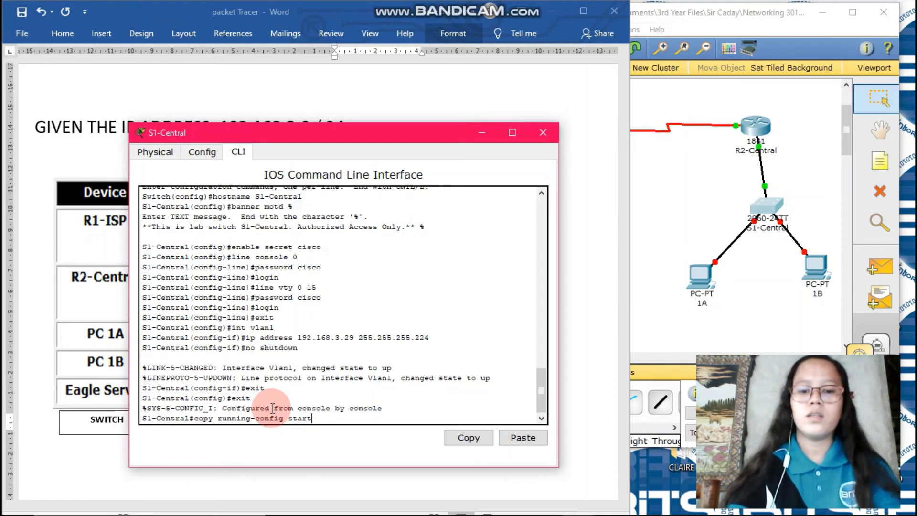
type("up-con")
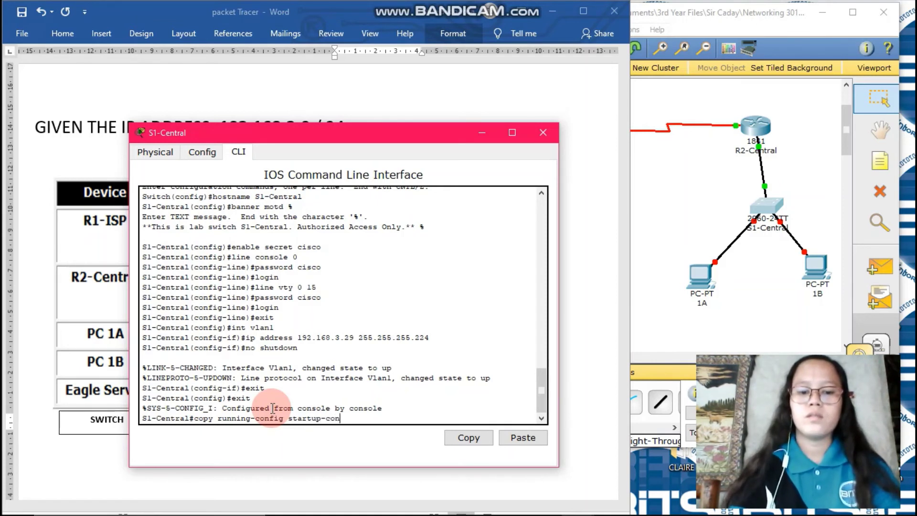
type("fig")
key("Return")
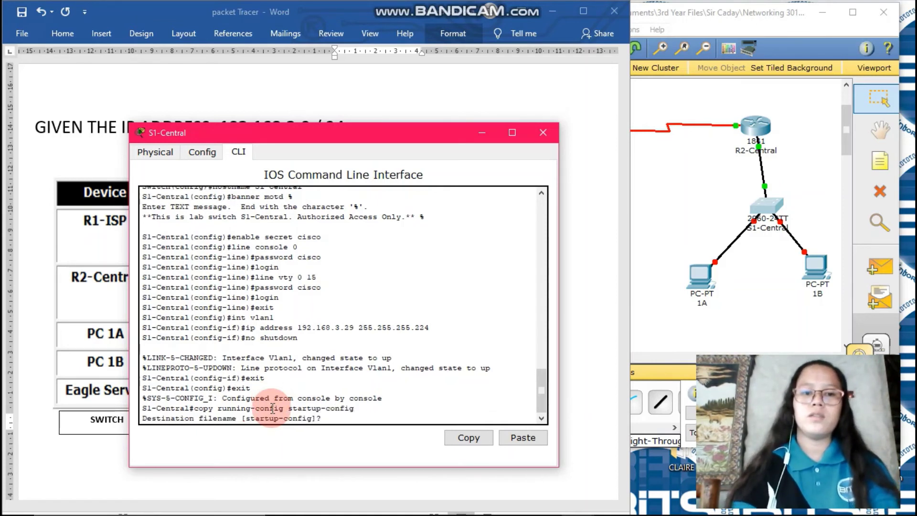
key("Return")
type("entral#e")
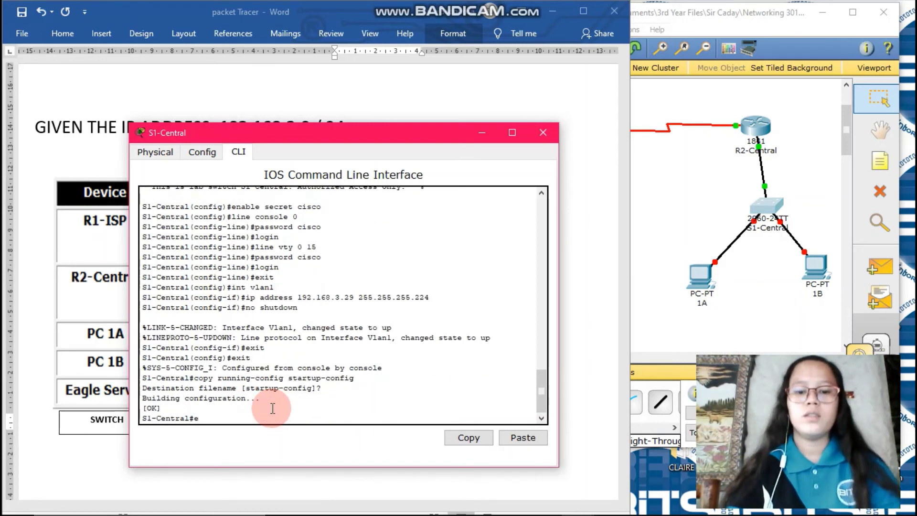
type("xit")
key("Return")
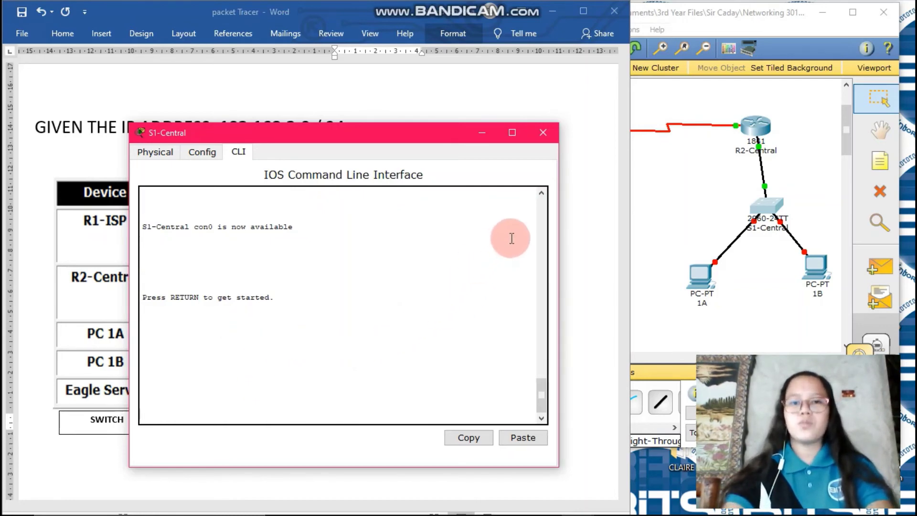
Step: Close the S1-Central window and bring the PT Activity instructions to the front
left_click(543, 133)
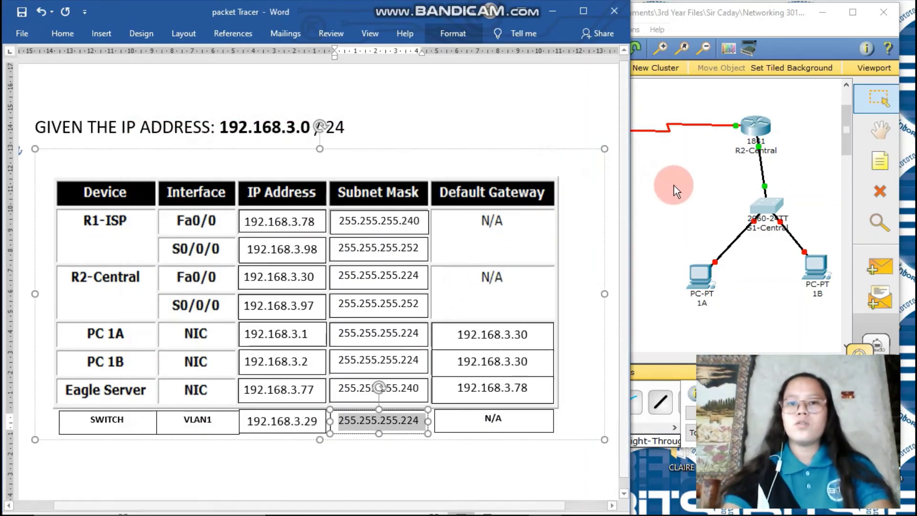
left_click(674, 185)
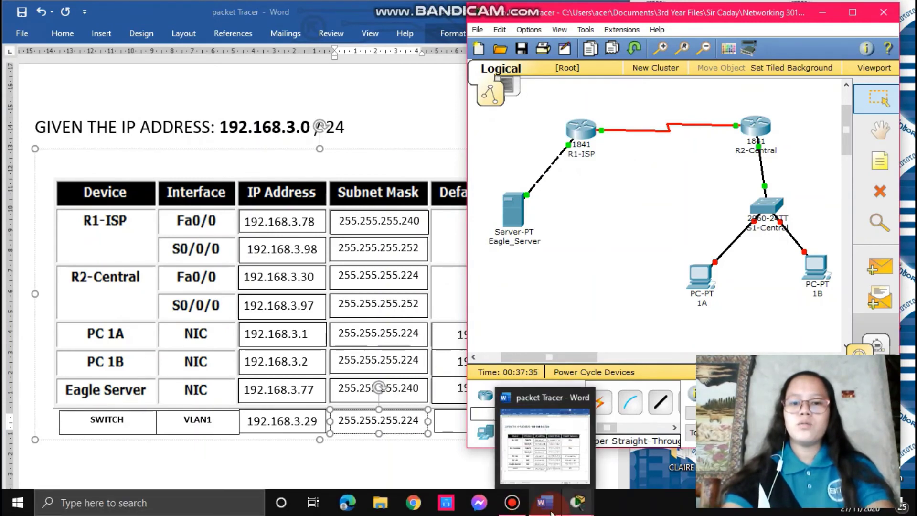
mouse_move(573, 510)
left_click(563, 467)
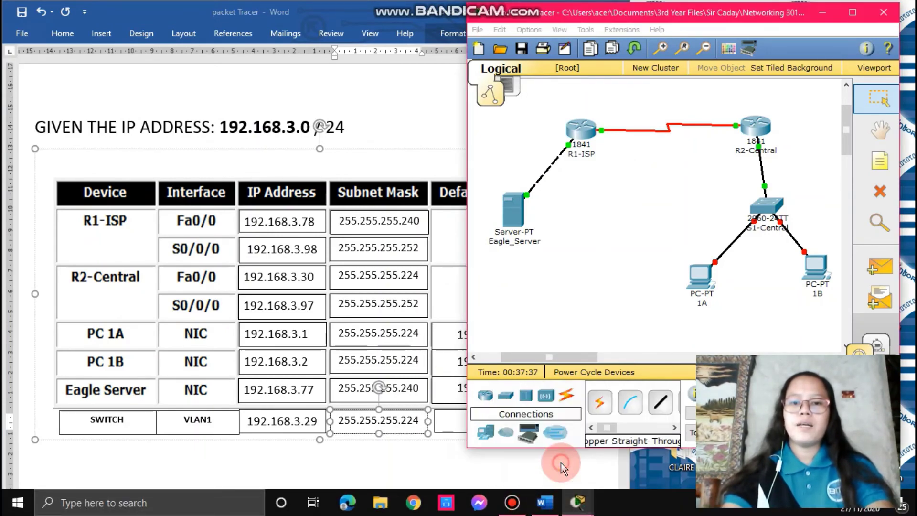
mouse_move(578, 502)
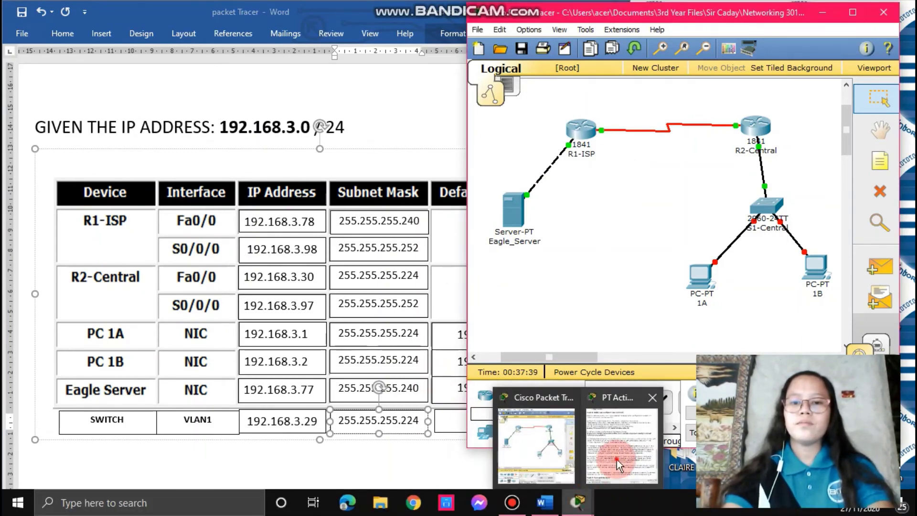
left_click(618, 444)
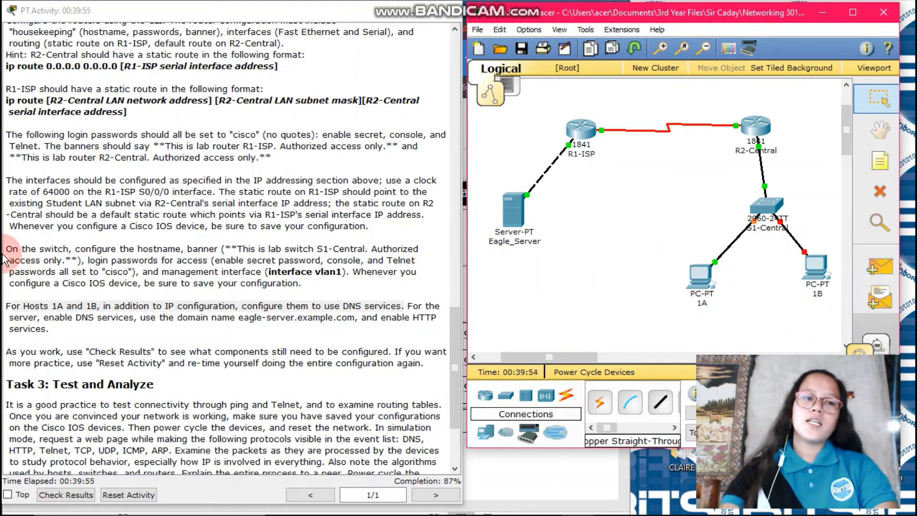
Step: Highlight the DNS requirement for hosts 1A and 1B, then open PC 1A's window
left_click_drag(4, 306, 405, 309)
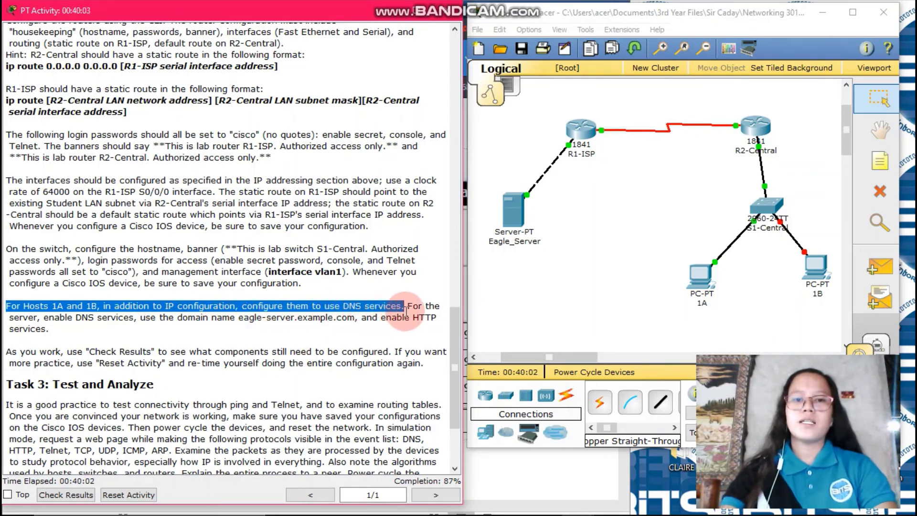
left_click(535, 310)
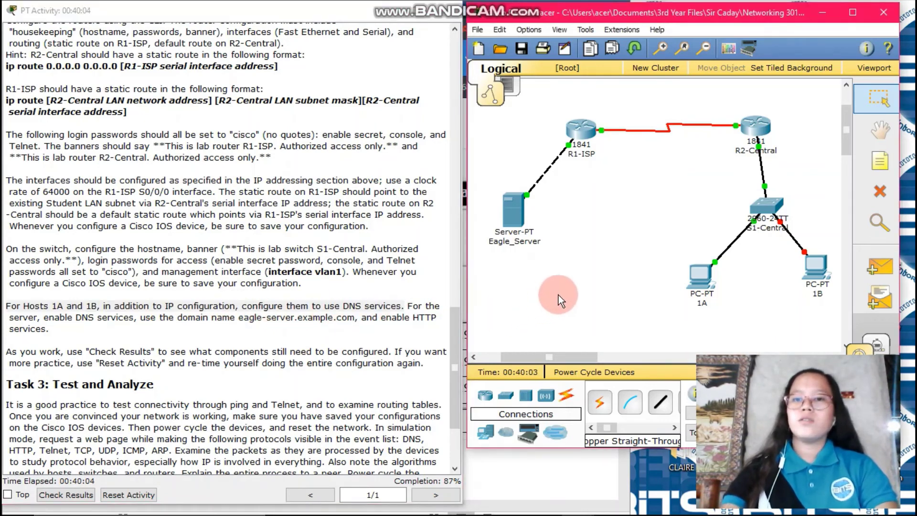
left_click(703, 276)
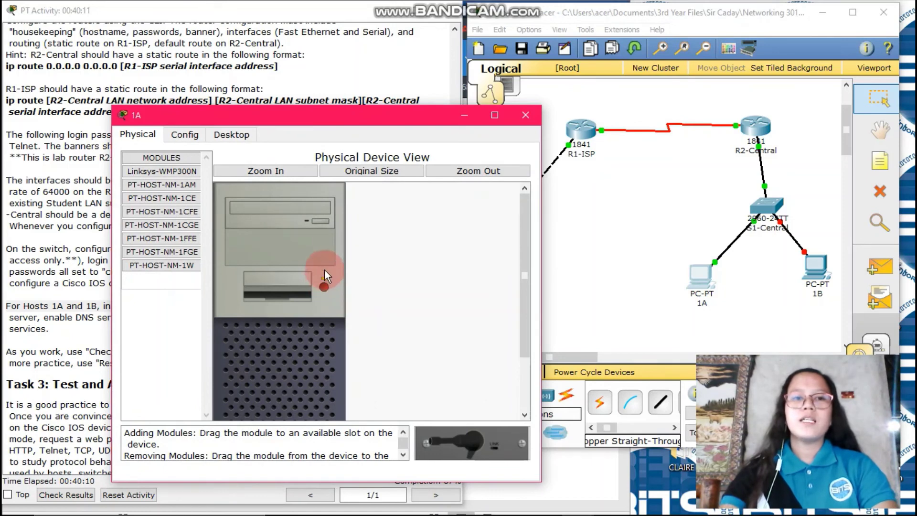
Step: Enter default gateway 192.168.3.30 in PC 1A's Config Global Settings
left_click(189, 135)
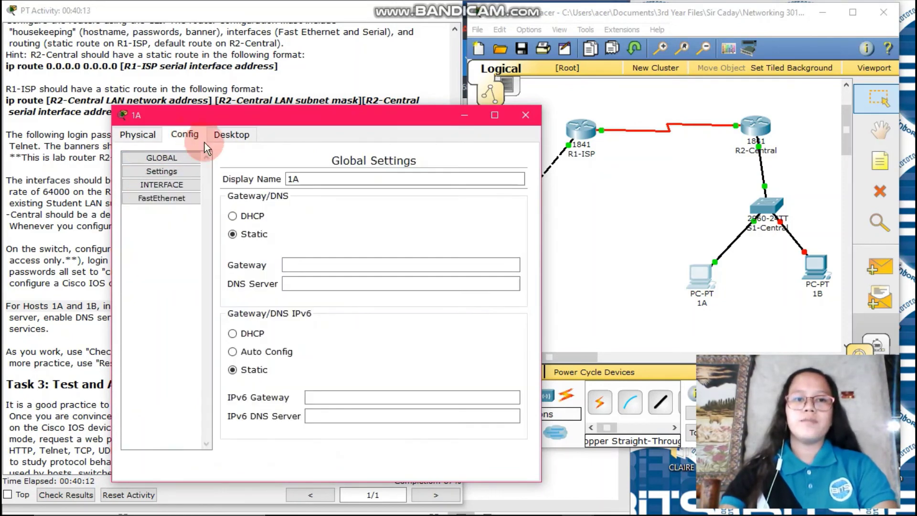
left_click(331, 265)
left_click(278, 266)
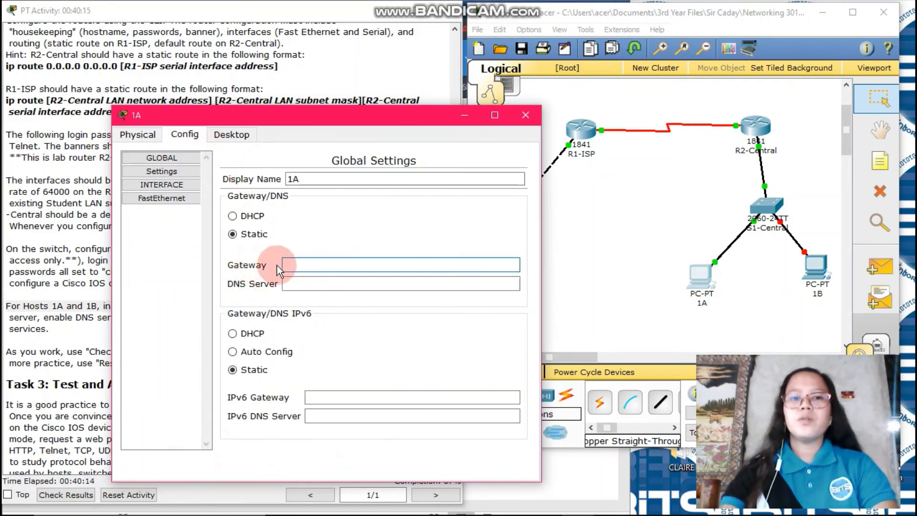
left_click(758, 138)
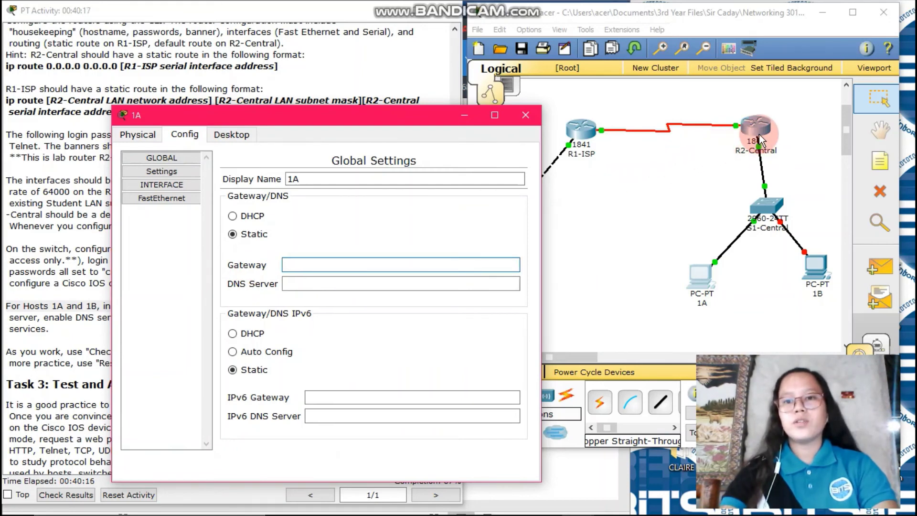
left_click(442, 259)
left_click(358, 283)
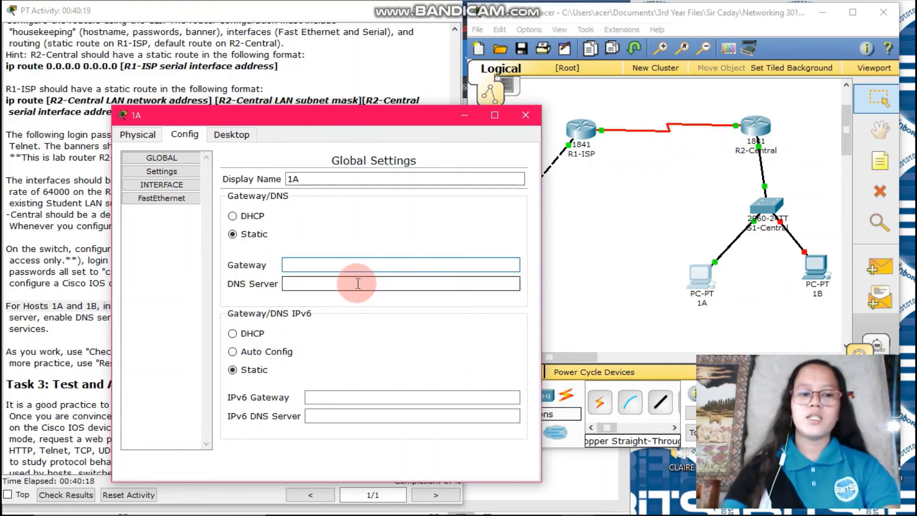
type("192.168.3.30")
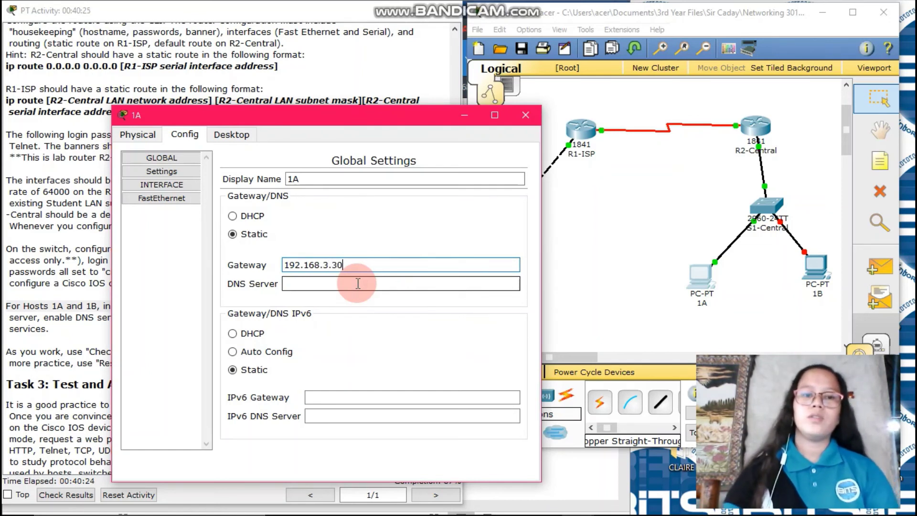
left_click(358, 283)
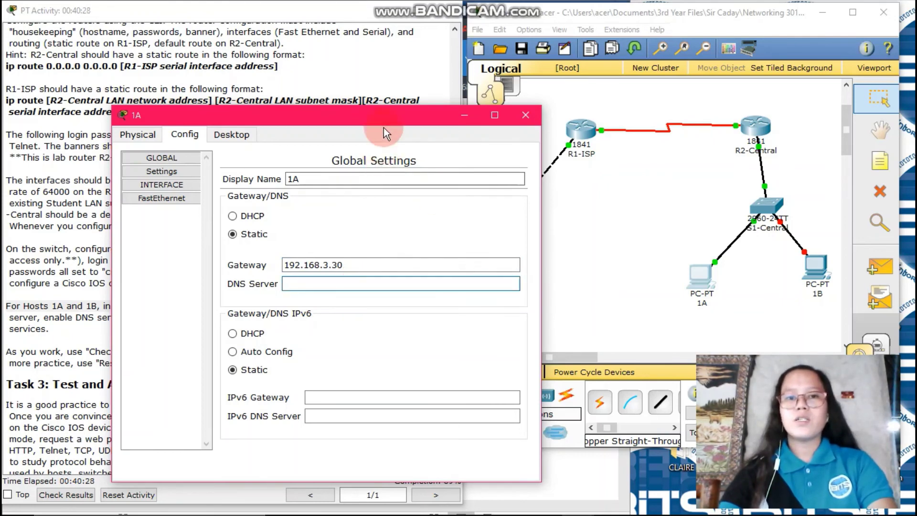
Step: Set PC 1A's DNS server to 192.168.3.77
left_click_drag(379, 119, 277, 105)
left_click(191, 270)
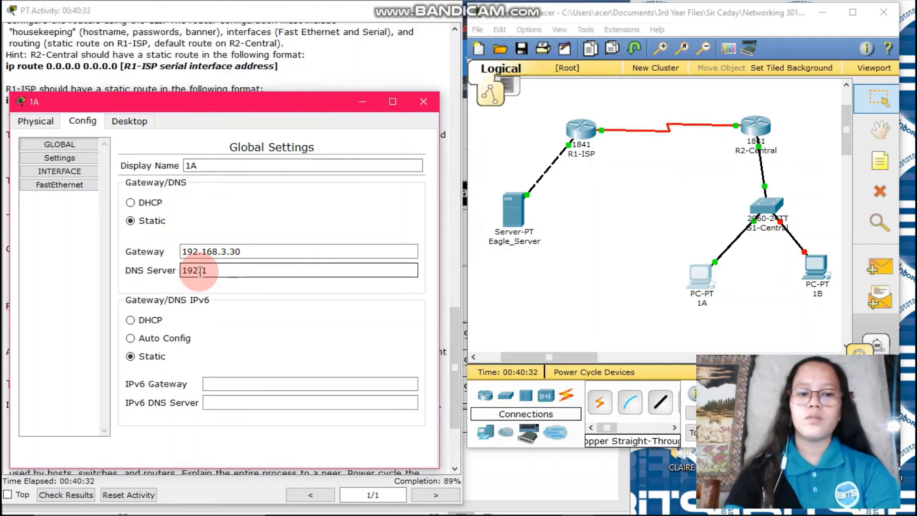
type("192.168.3")
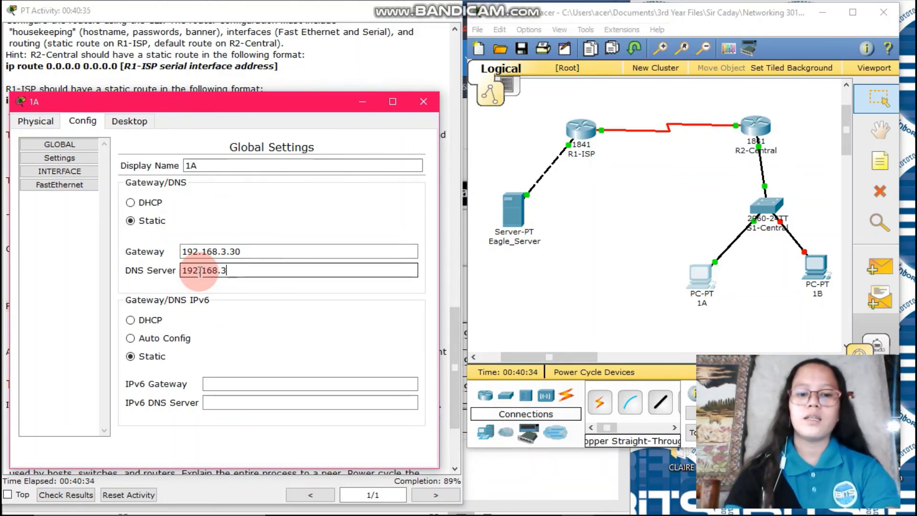
type(".77")
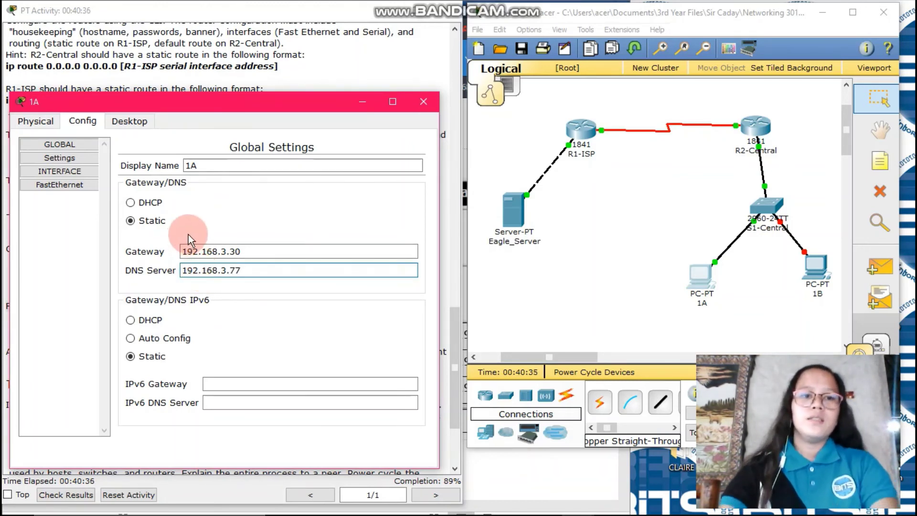
left_click(242, 222)
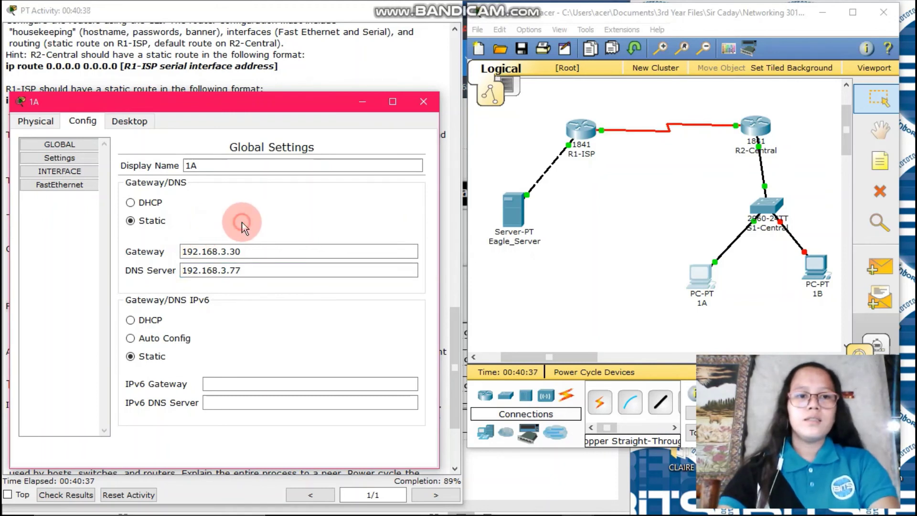
Step: Look up PC 1A's address in the Word table and enter 192.168.3.1 on FastEthernet
left_click(57, 191)
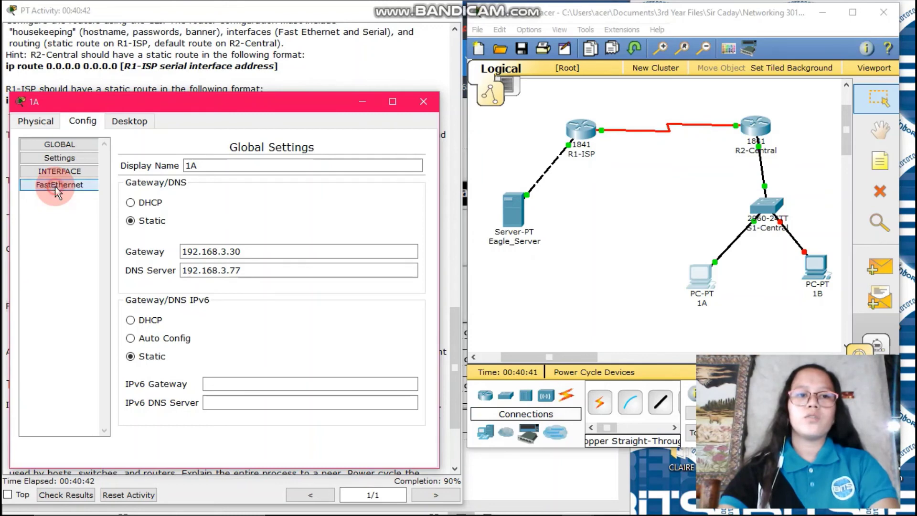
left_click(320, 303)
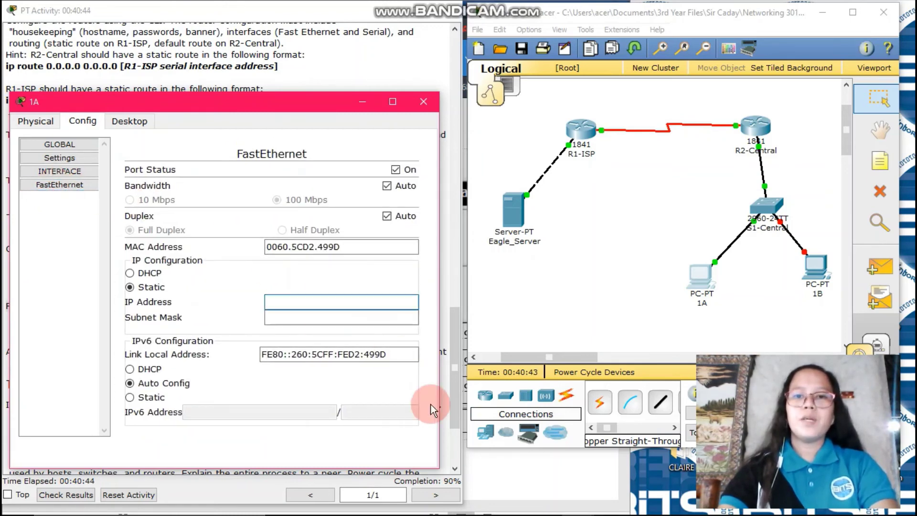
left_click(531, 490)
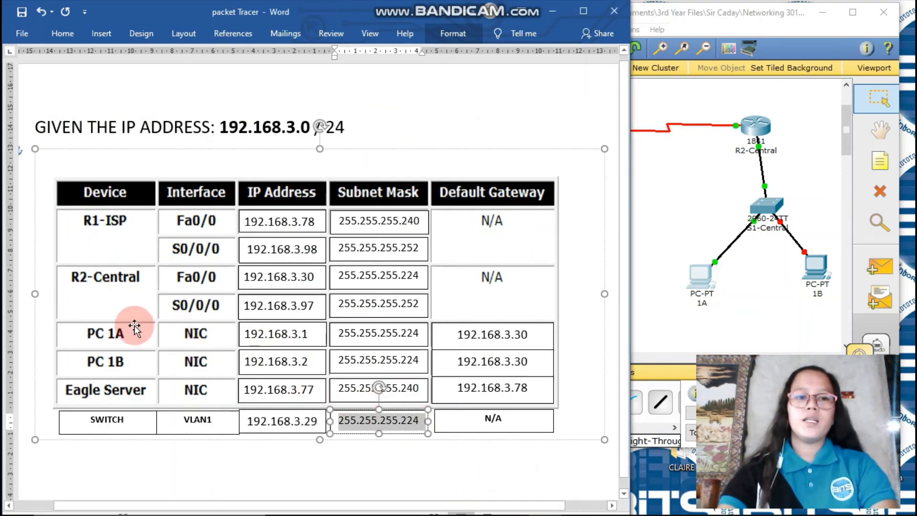
left_click(247, 334)
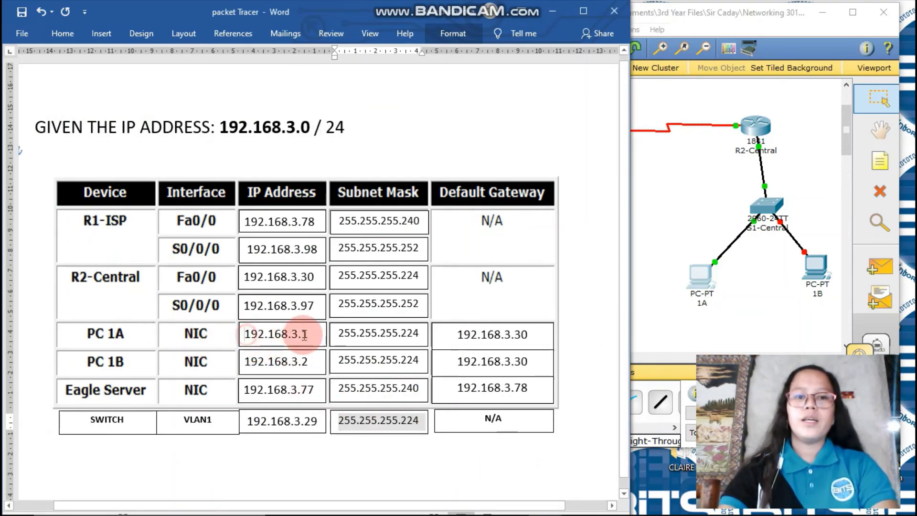
left_click_drag(304, 335, 307, 334)
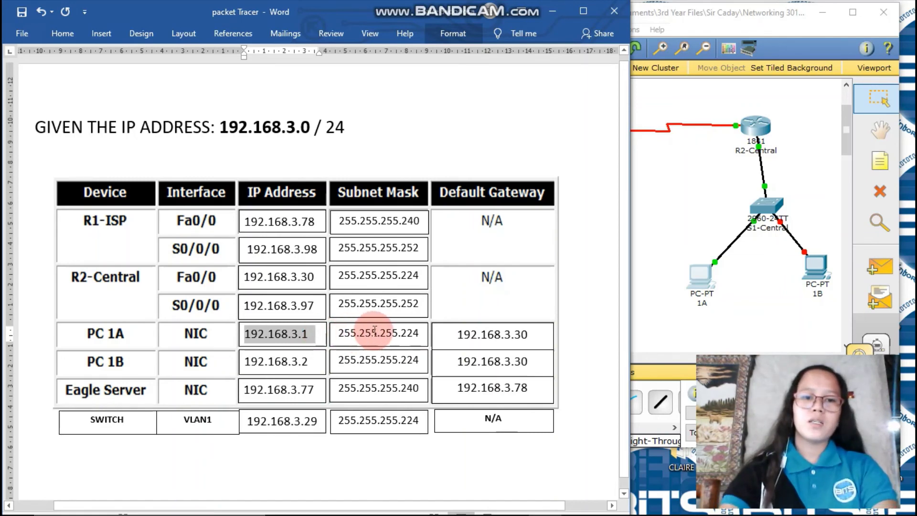
mouse_move(559, 513)
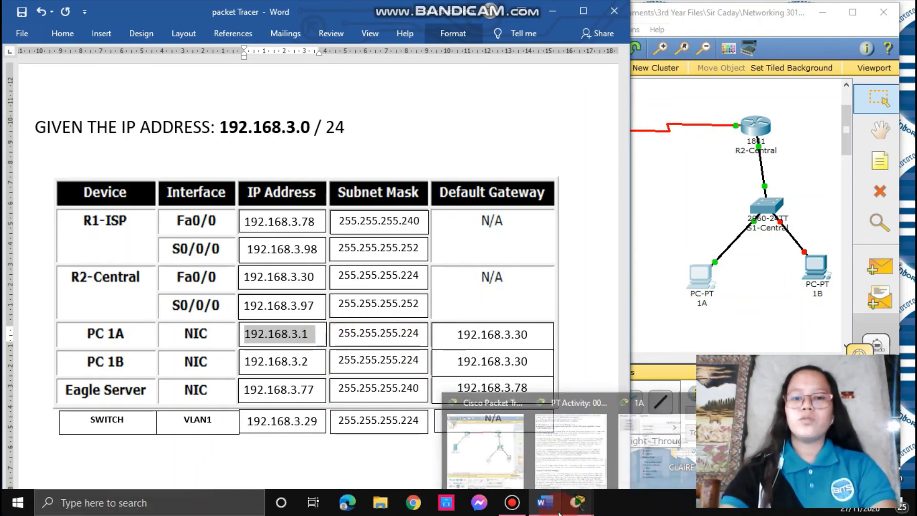
left_click(643, 452)
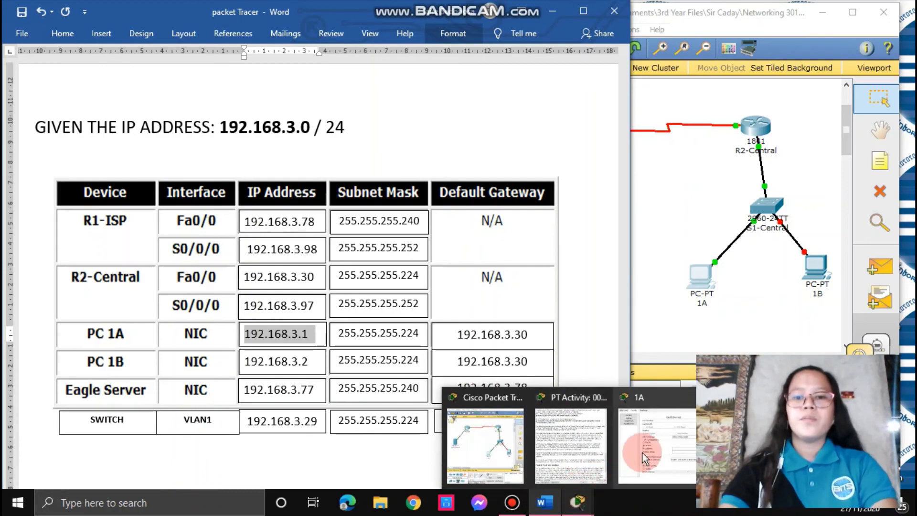
left_click(333, 303)
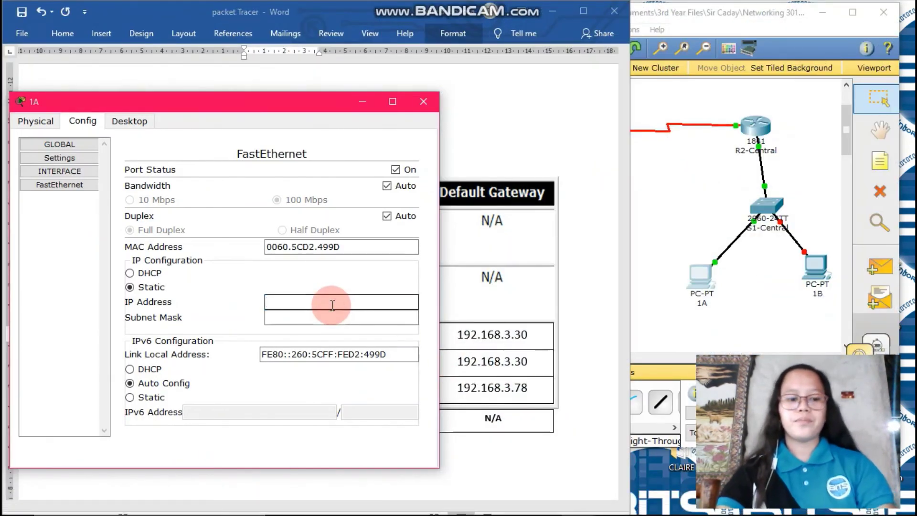
type("192.168.3.1")
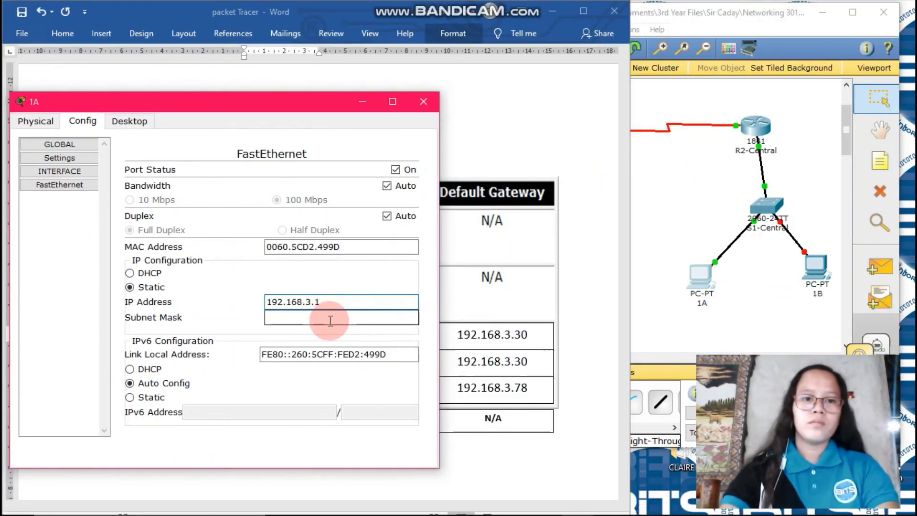
Step: Set the subnet mask to 255.255.255.224 and return to Global Settings
left_click(330, 318)
key("BackSpace")
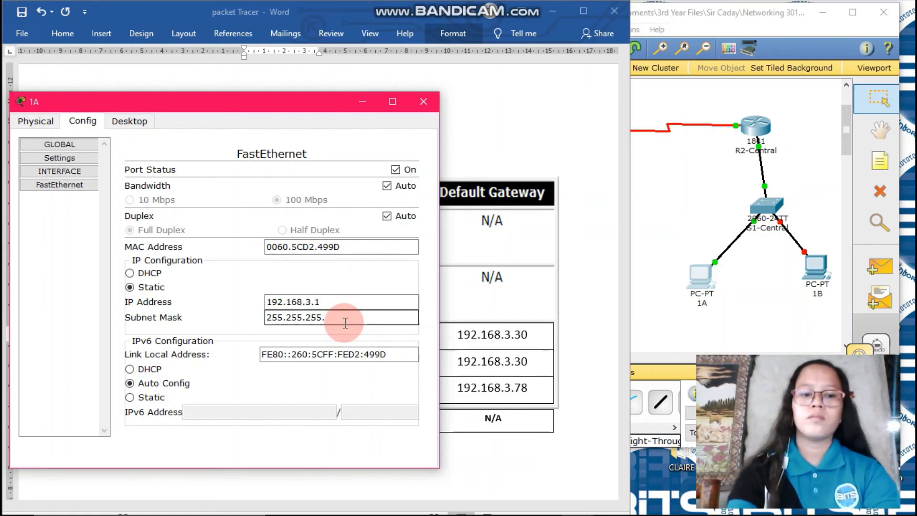
type("224")
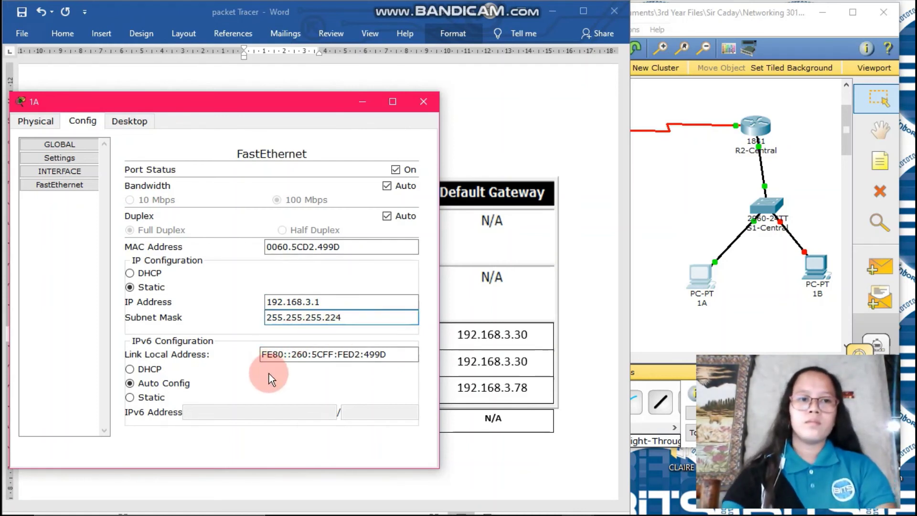
left_click(268, 373)
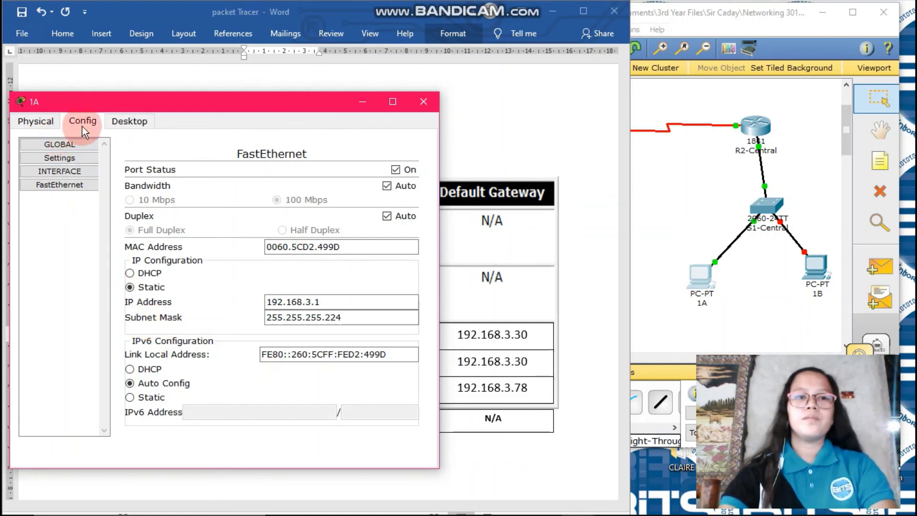
left_click(73, 146)
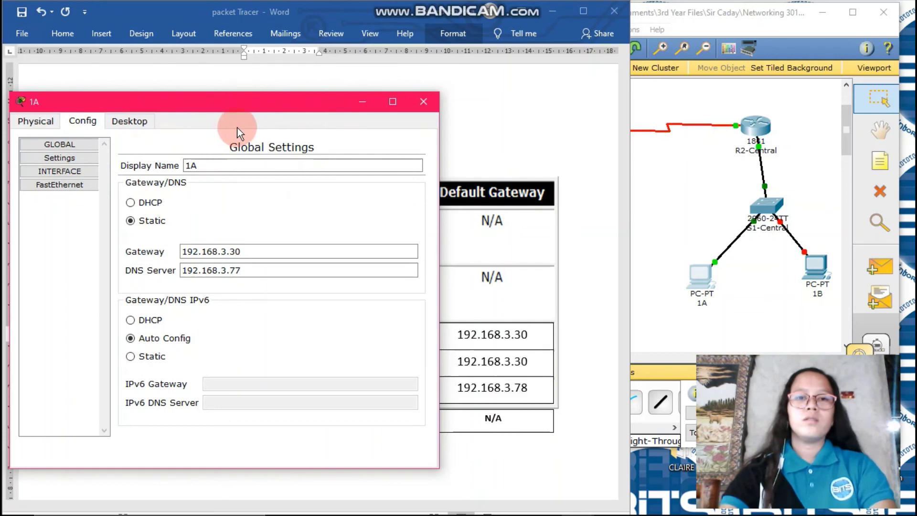
Step: Close PC 1A and open PC 1B's Desktop IP Configuration
left_click(428, 102)
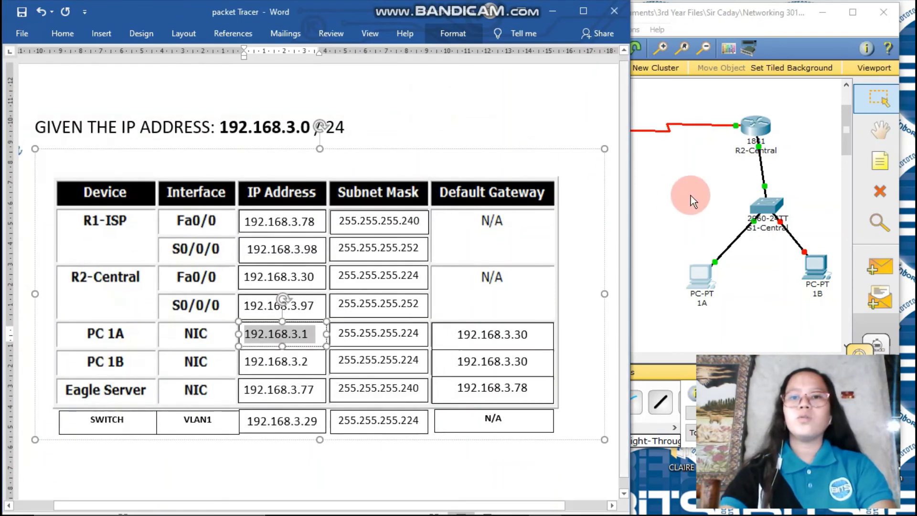
left_click(690, 196)
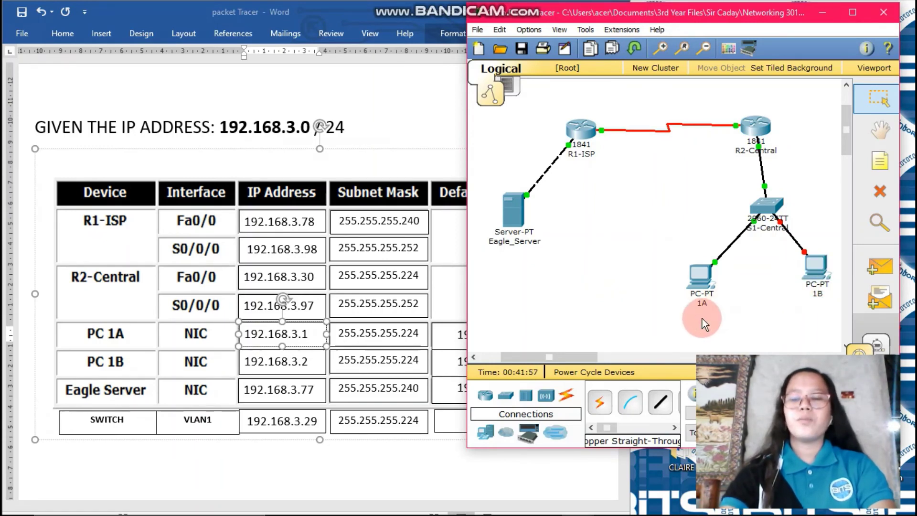
left_click(814, 268)
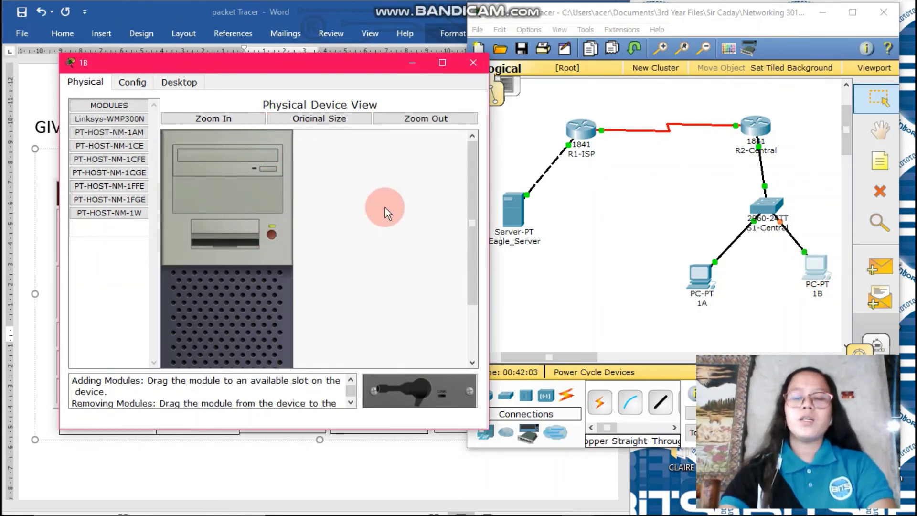
left_click(179, 84)
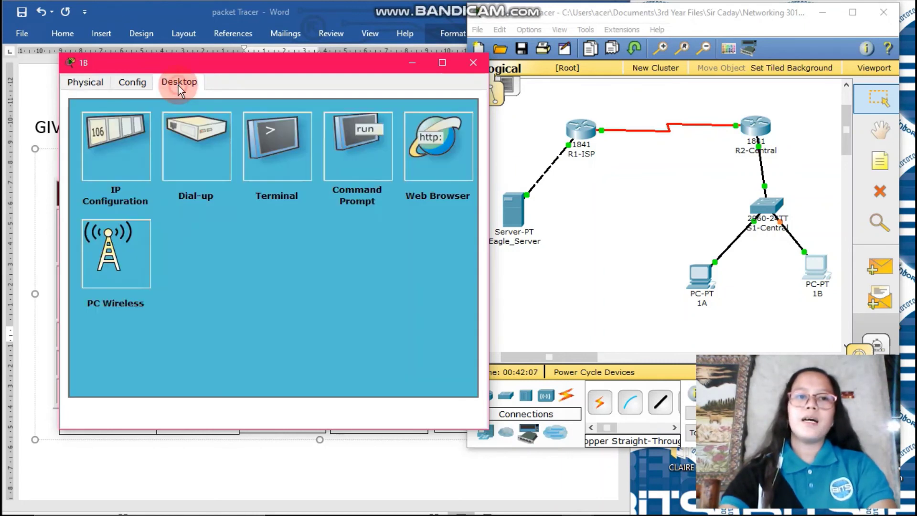
left_click(122, 162)
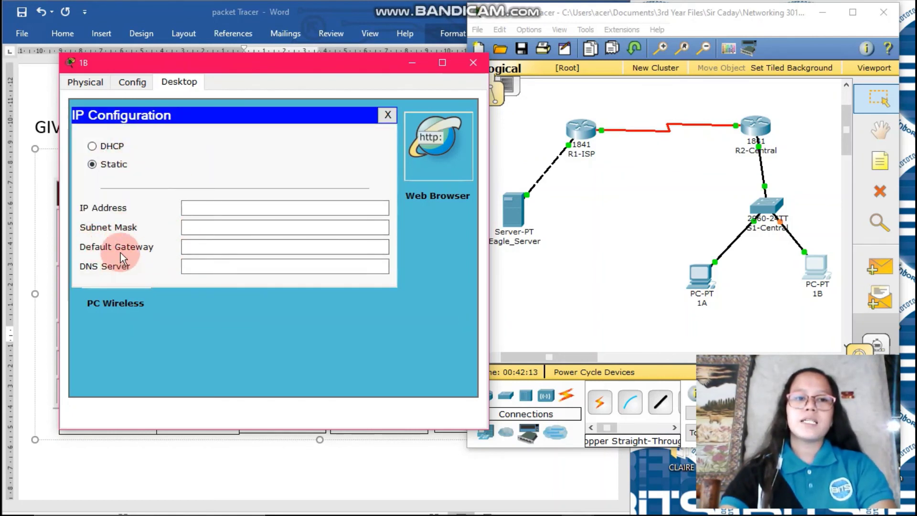
Step: Select PC 1B's address 192.168.3.2 in the Word addressing table
left_click(202, 212)
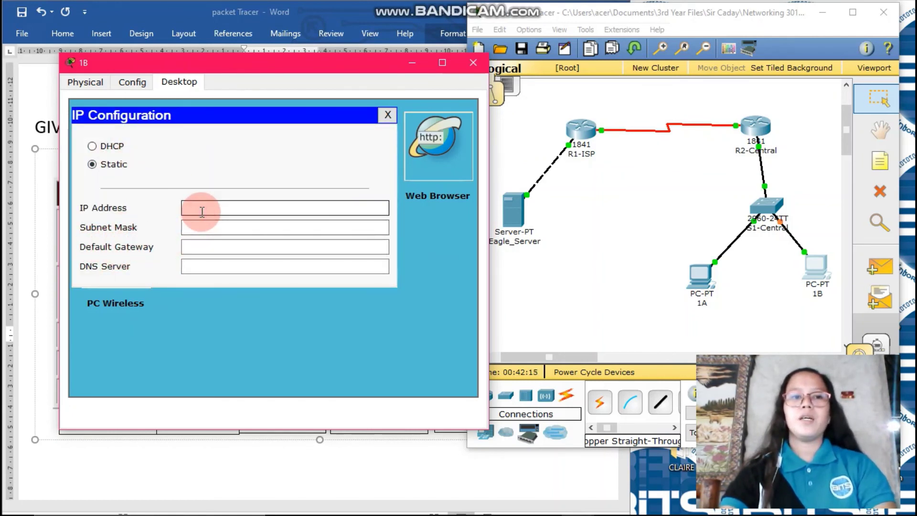
left_click(458, 462)
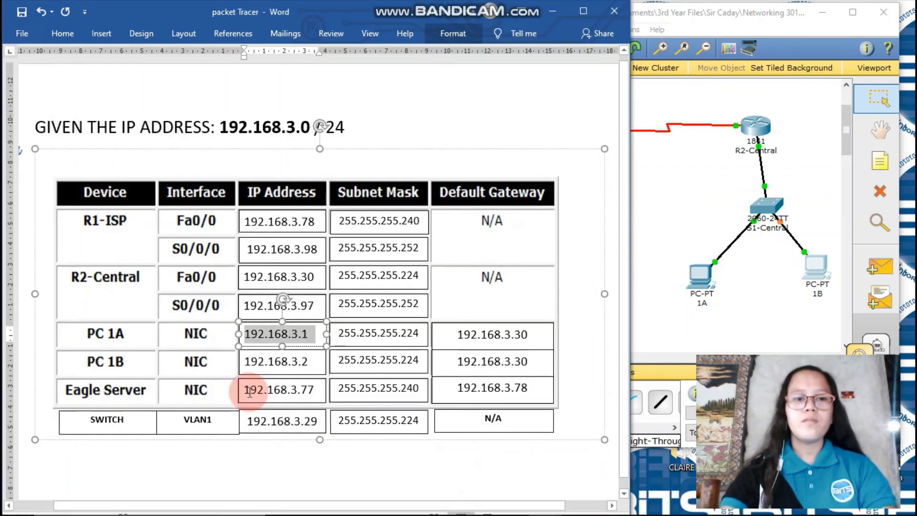
left_click_drag(245, 364, 324, 364)
key("ctrl+c")
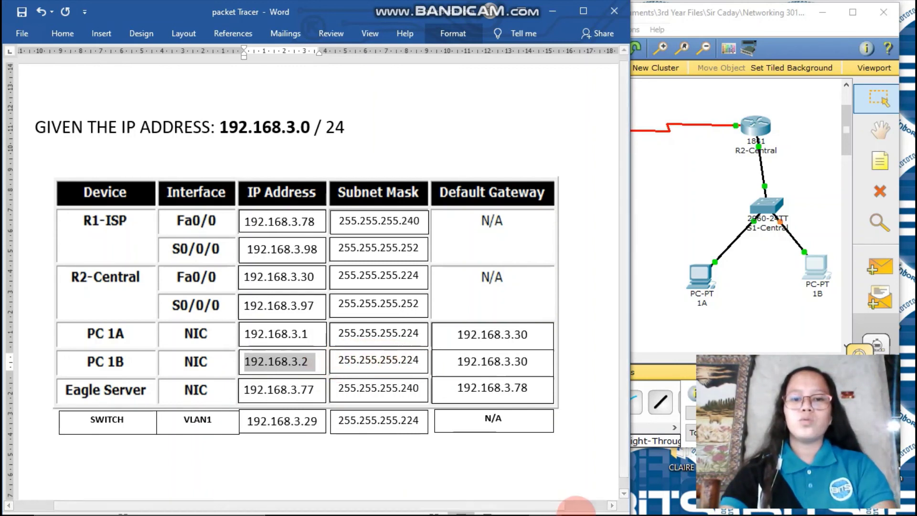
Step: Paste IP 192.168.3.2 into PC 1B and set mask 255.255.255.224
mouse_move(577, 502)
left_click(643, 436)
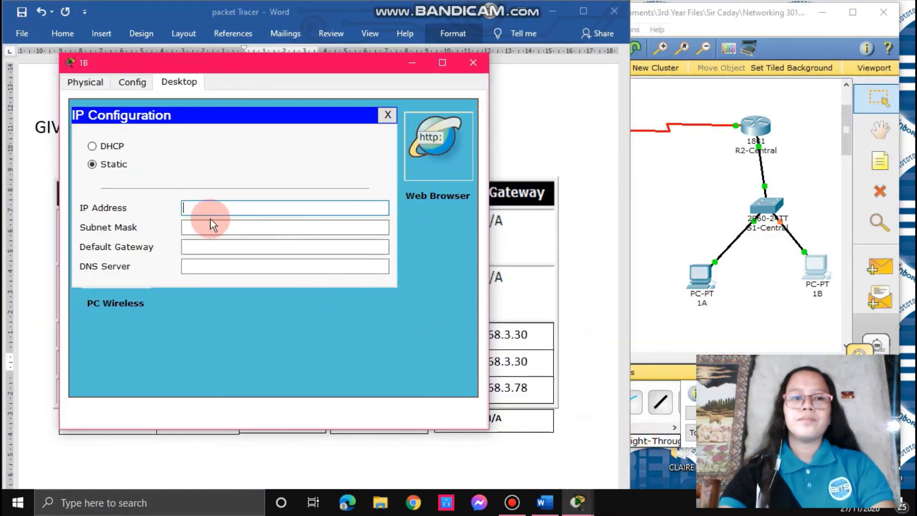
left_click(201, 211)
key("ctrl+v")
left_click(215, 231)
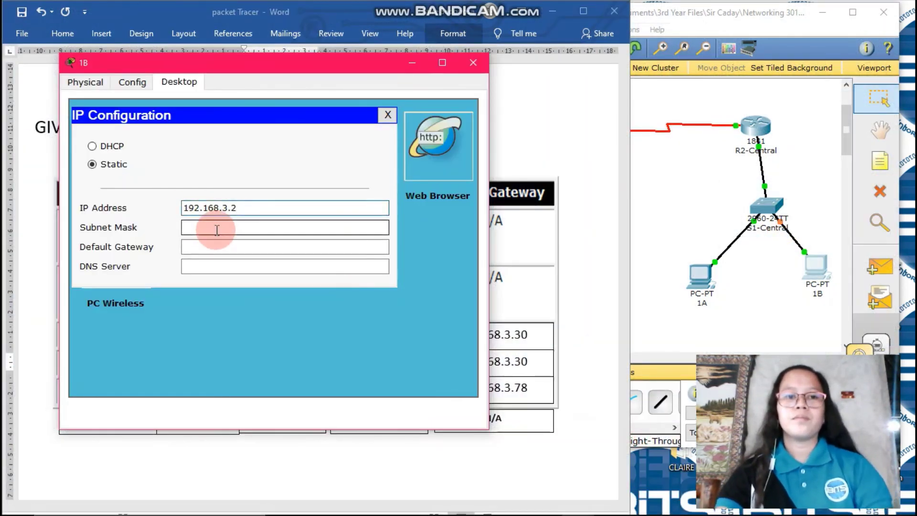
left_click(262, 231)
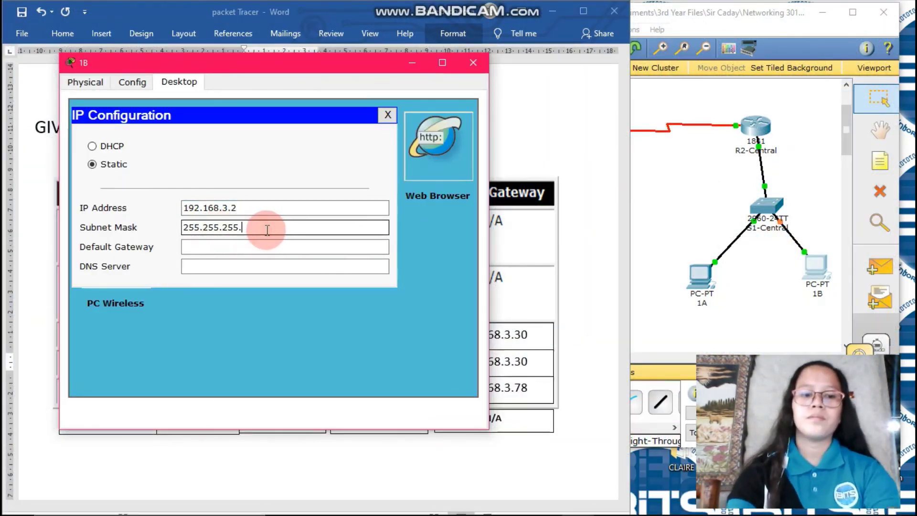
type("224")
left_click(262, 246)
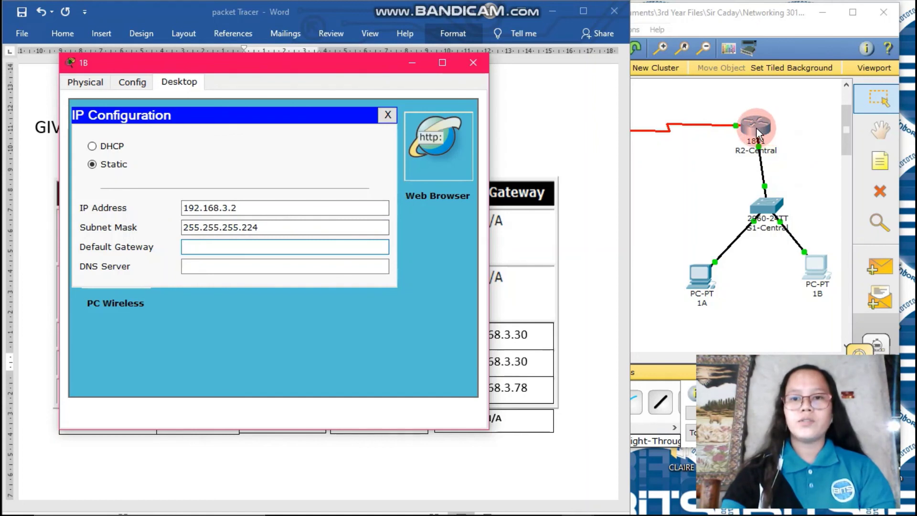
Step: Set PC 1B's gateway 192.168.3.30 and DNS server 192.168.3.77, then close IP Configuration
left_click(381, 247)
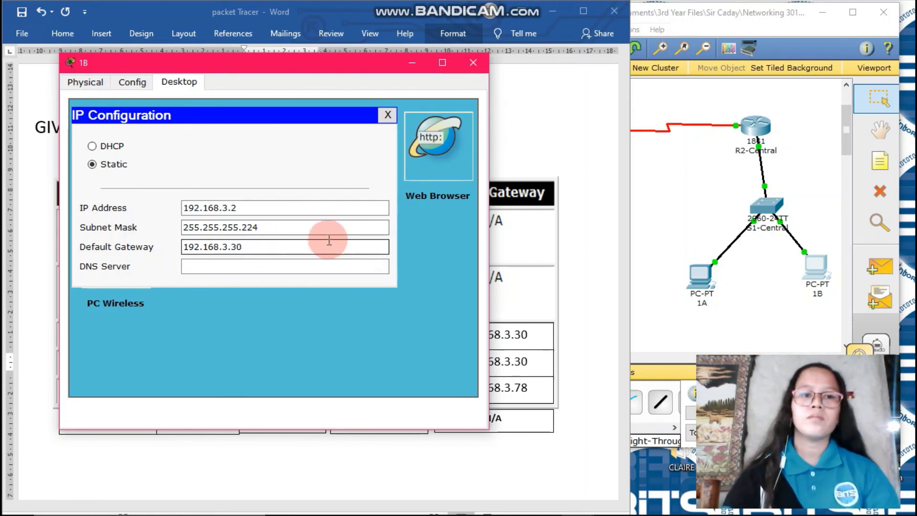
left_click(276, 266)
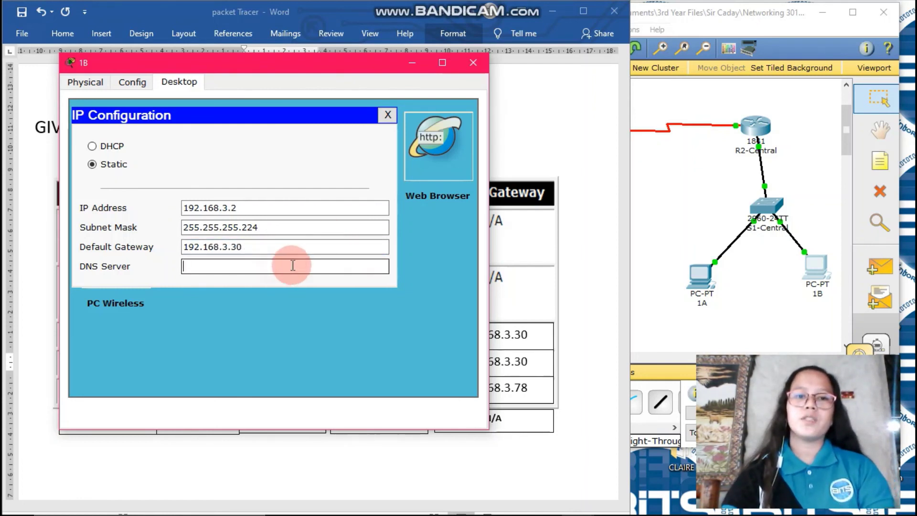
left_click(185, 267)
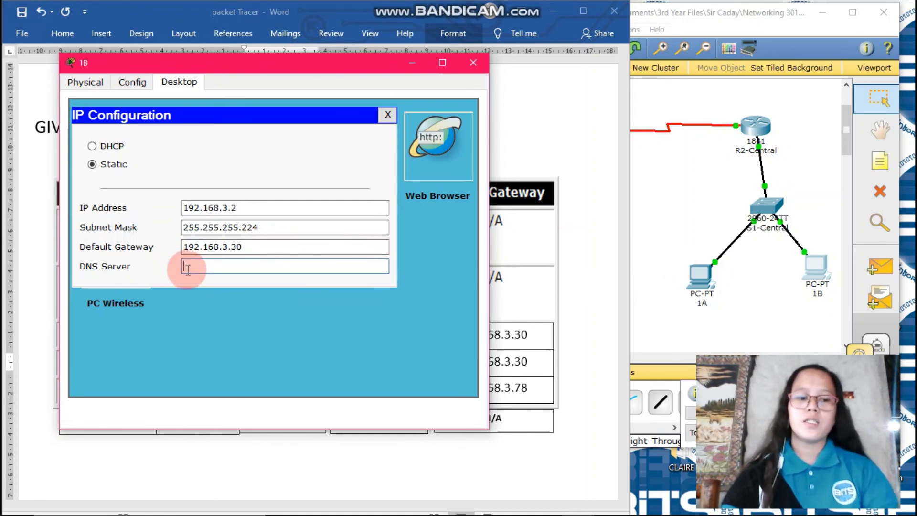
type("192.")
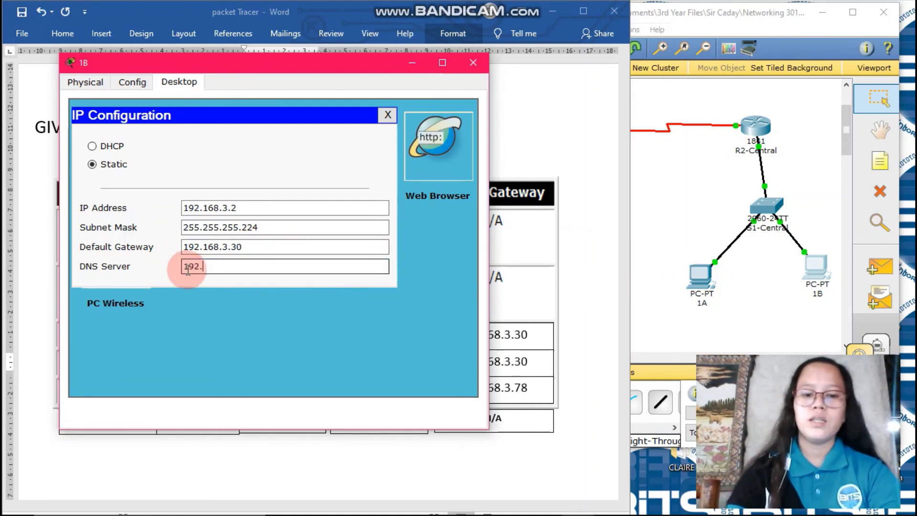
type("168.")
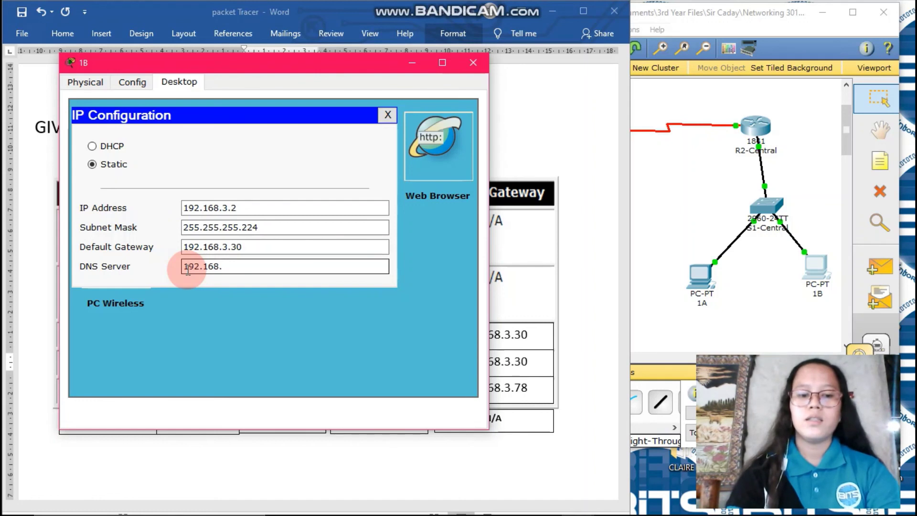
type("77")
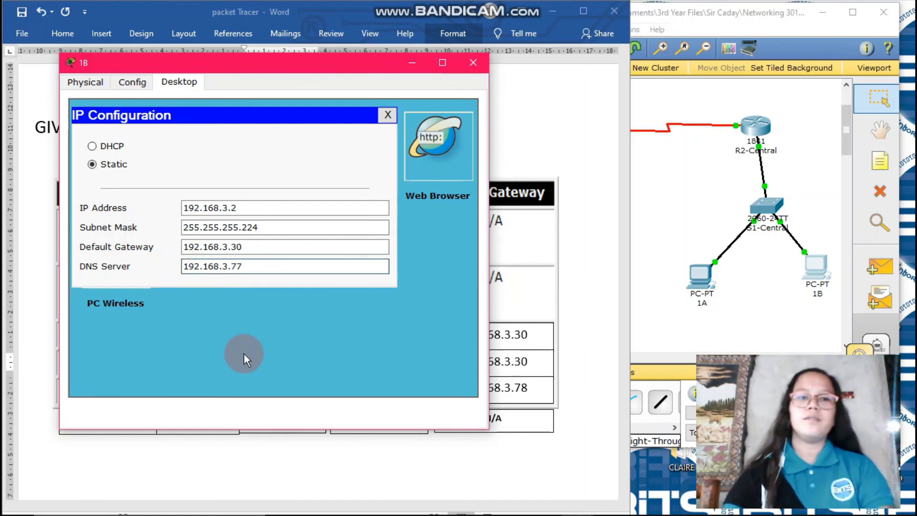
left_click(251, 348)
left_click(387, 114)
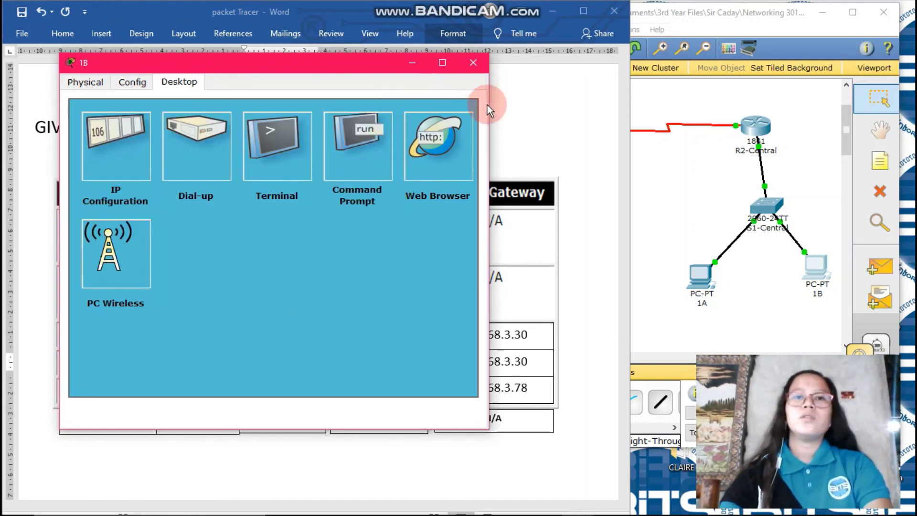
Step: Close PC 1B's window and bring the PT Activity instructions forward
left_click(483, 63)
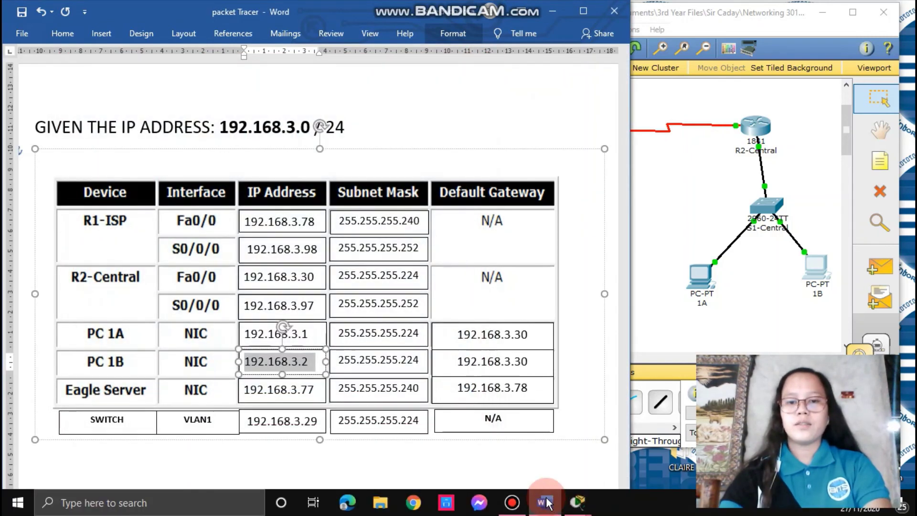
left_click(568, 505)
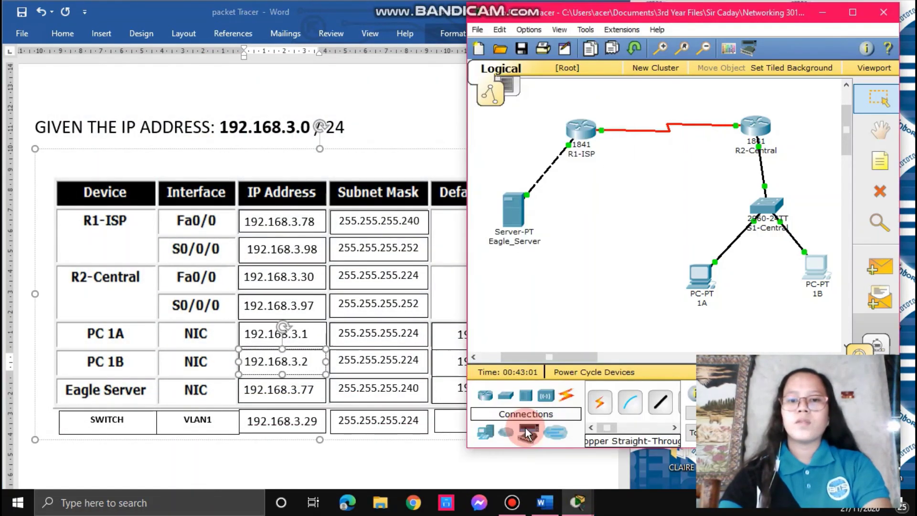
mouse_move(576, 506)
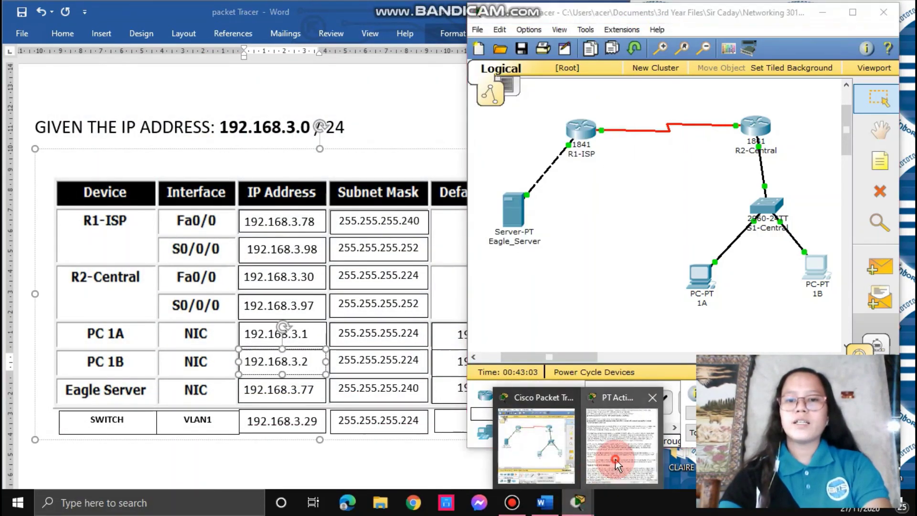
left_click(621, 448)
left_click(318, 282)
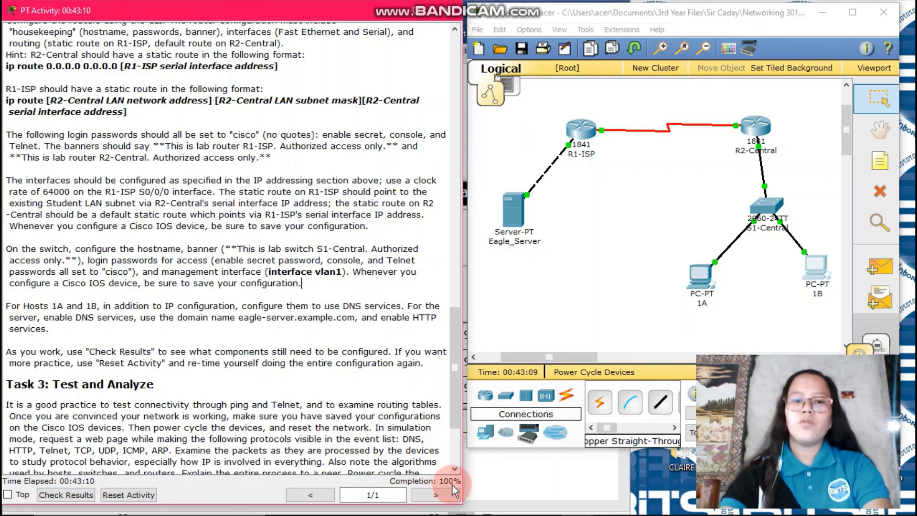
Step: Check Results and review the Assessment Items list showing 61 of 61 points
left_click(73, 494)
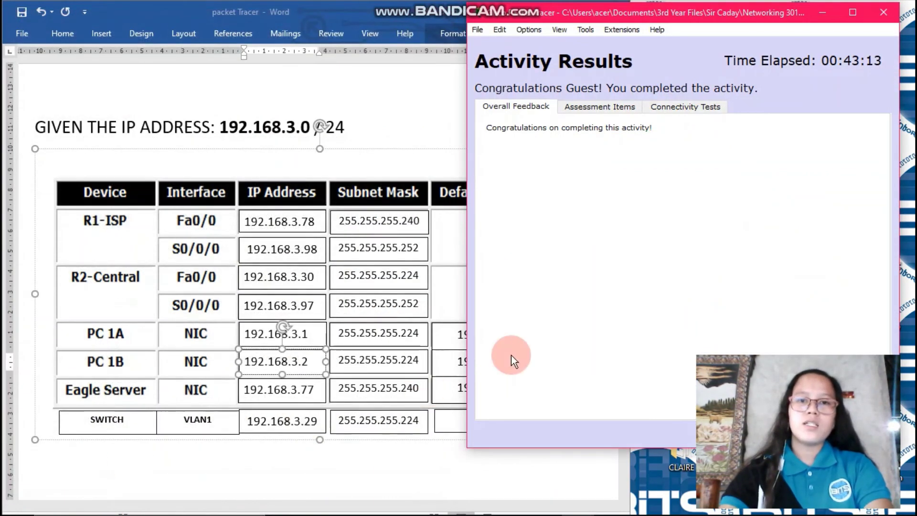
left_click(608, 108)
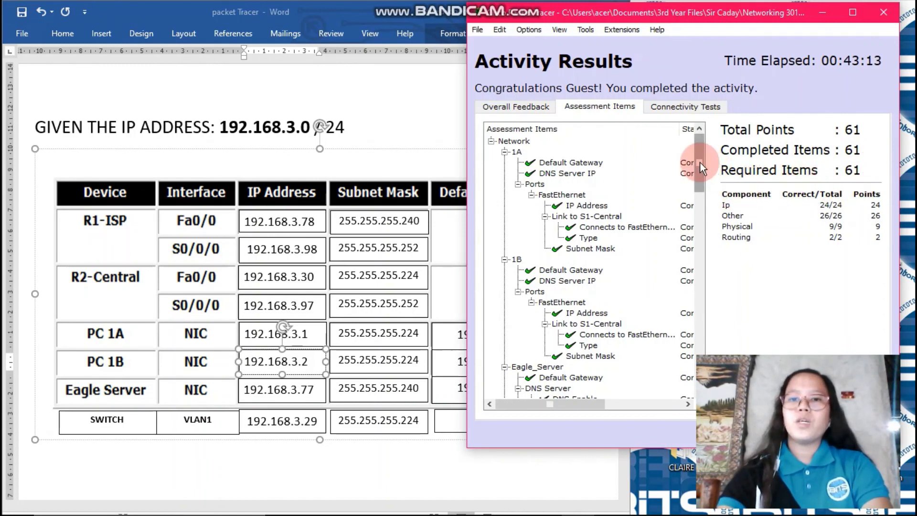
left_click_drag(699, 162, 681, 367)
scroll(601, 259, "up", 15)
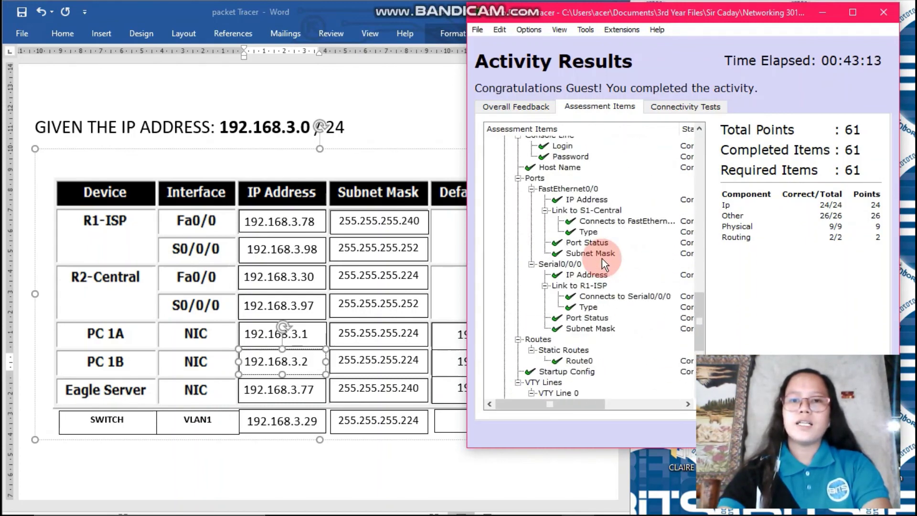